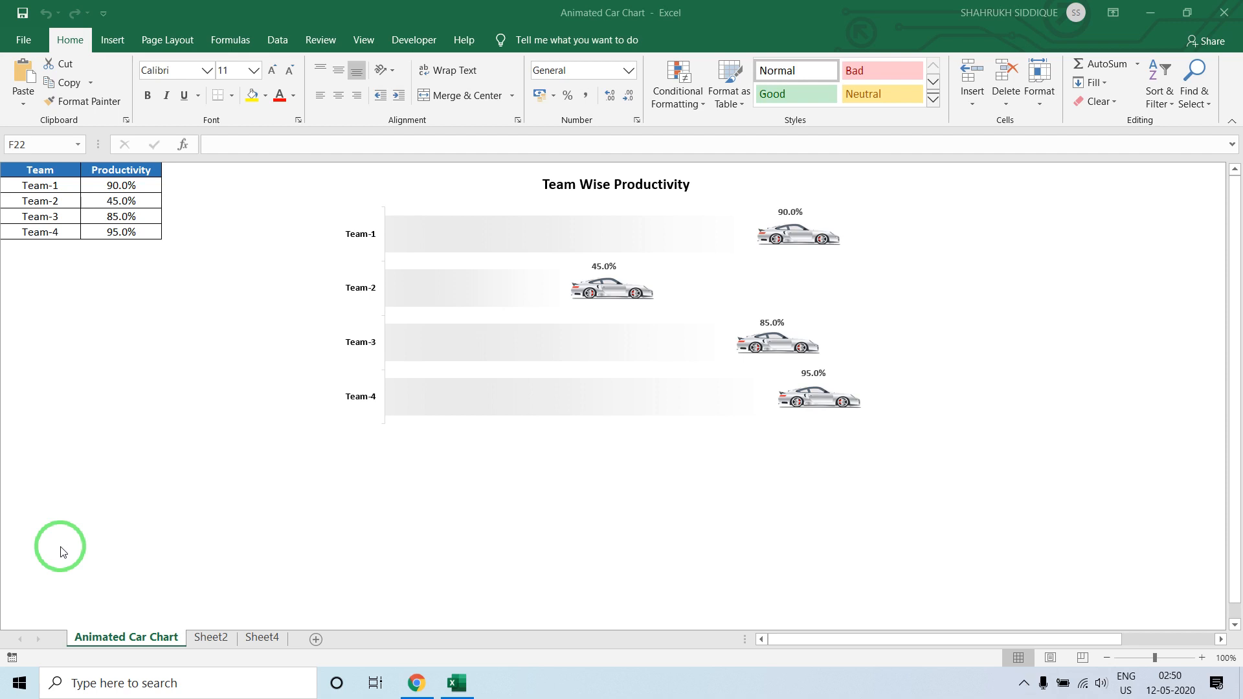
# - Examine the sample data and car chart on Sheet2, and return to the Animated Car Chart sheet
pyautogui.click(196, 637)
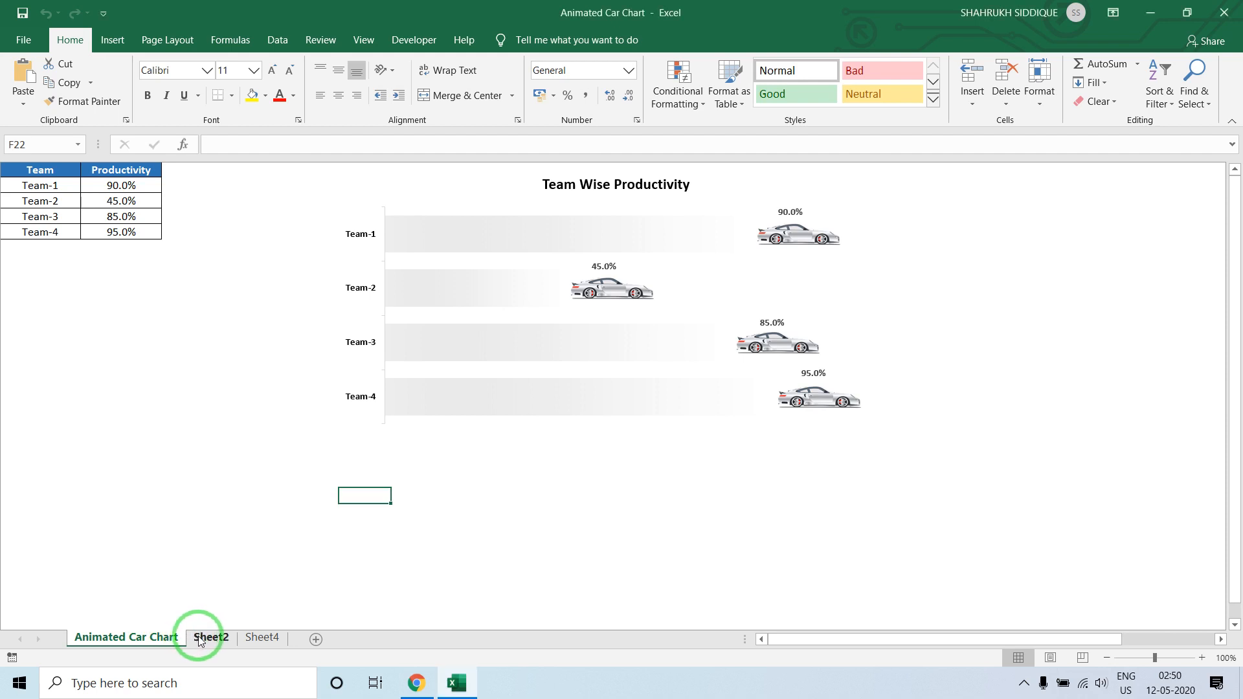
pyautogui.click(201, 638)
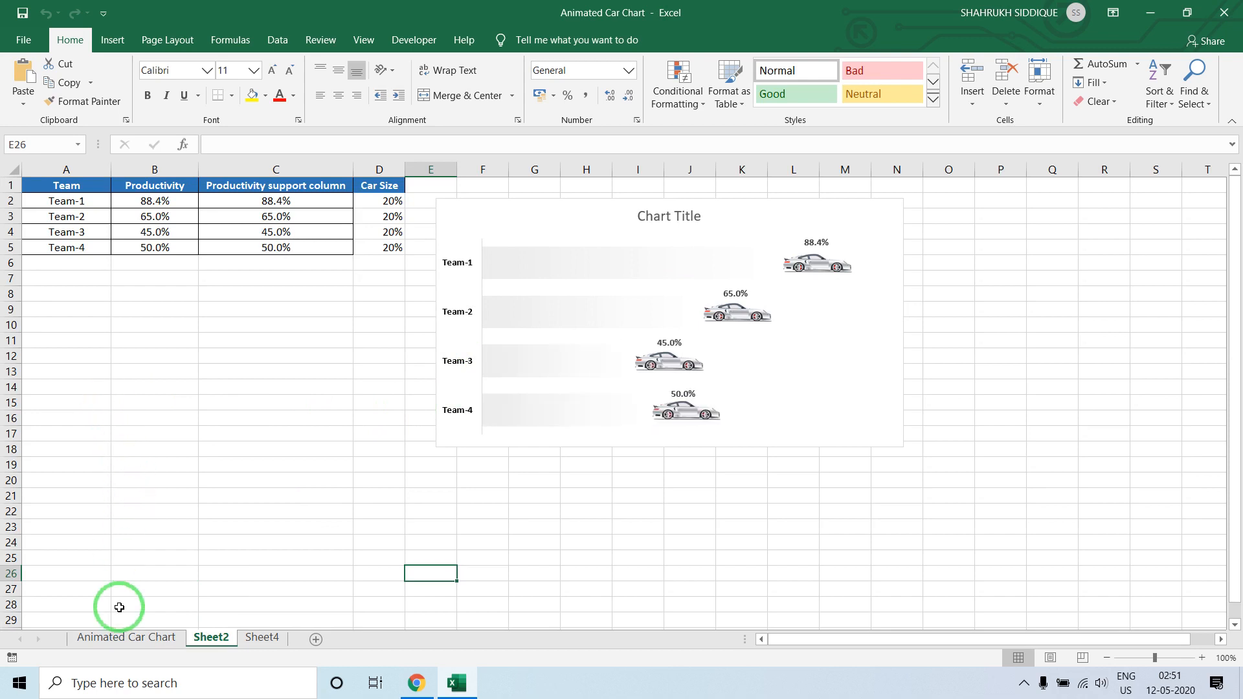
pyautogui.click(109, 638)
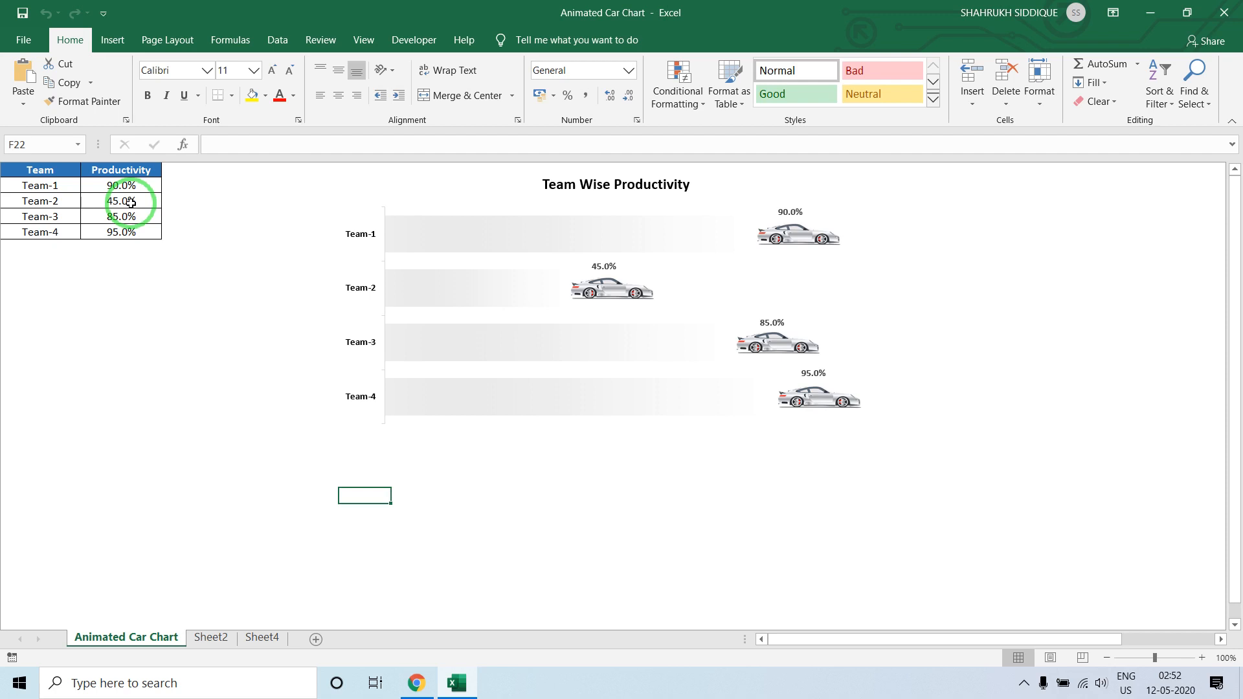
# - Copy the Team and Productivity table from the Animated Car Chart sheet into cell A1 of a new blank workbook
pyautogui.moveTo(19, 169); pyautogui.dragTo(142, 230)
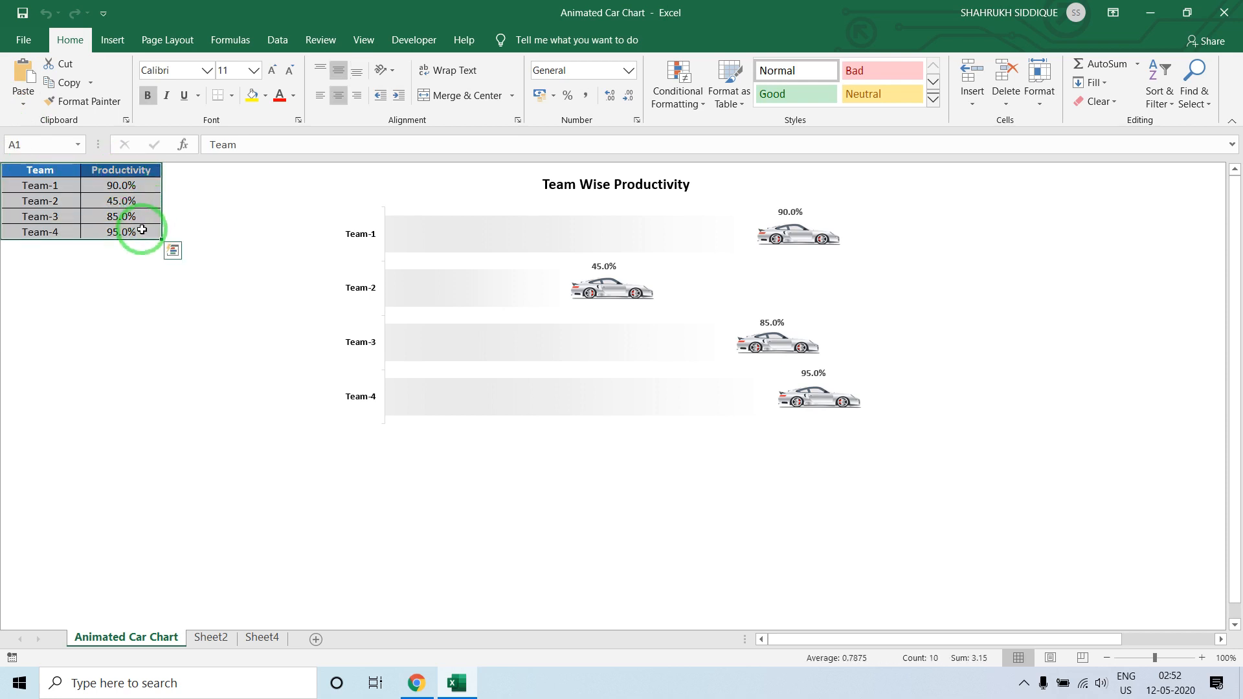
pyautogui.hotkey('ctrl', 'c')
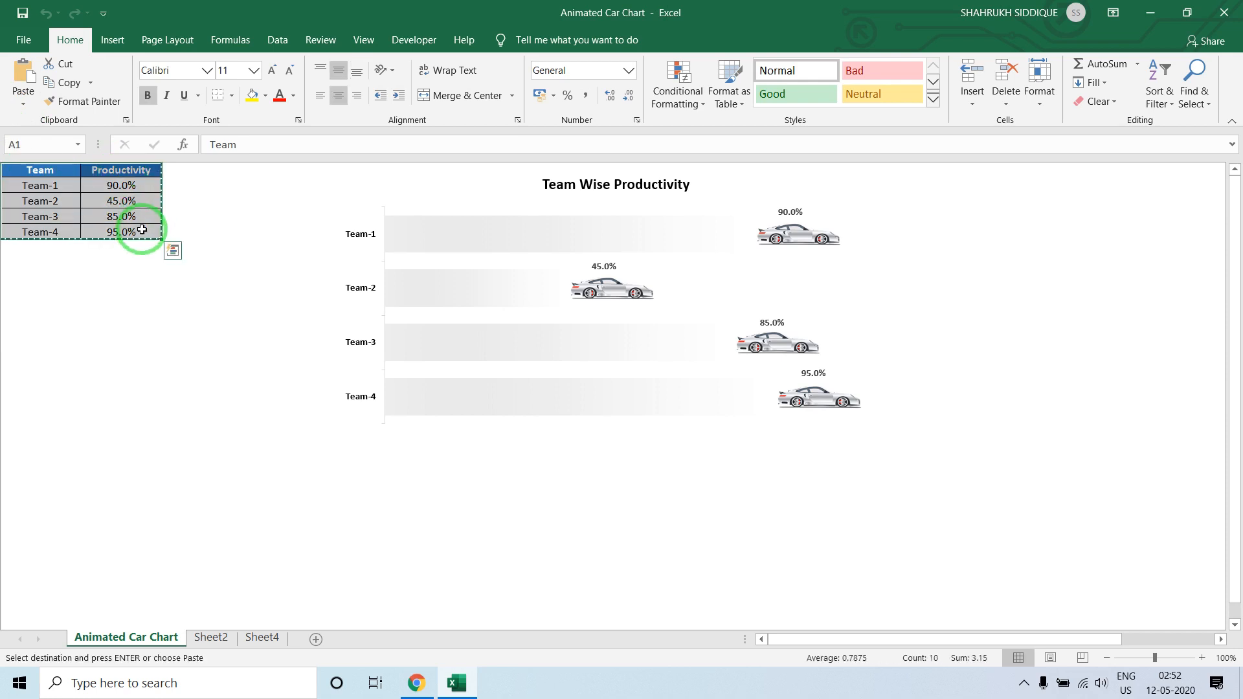
pyautogui.hotkey('ctrl', 'n')
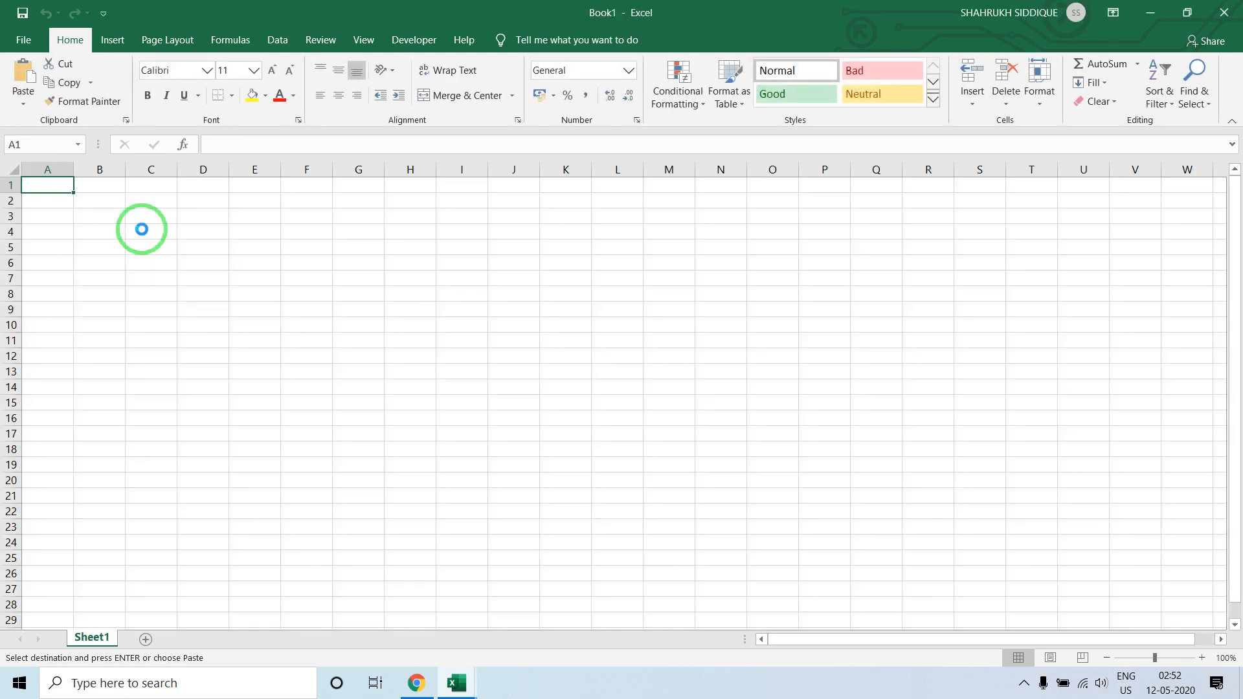
pyautogui.hotkey('ctrl', 'v')
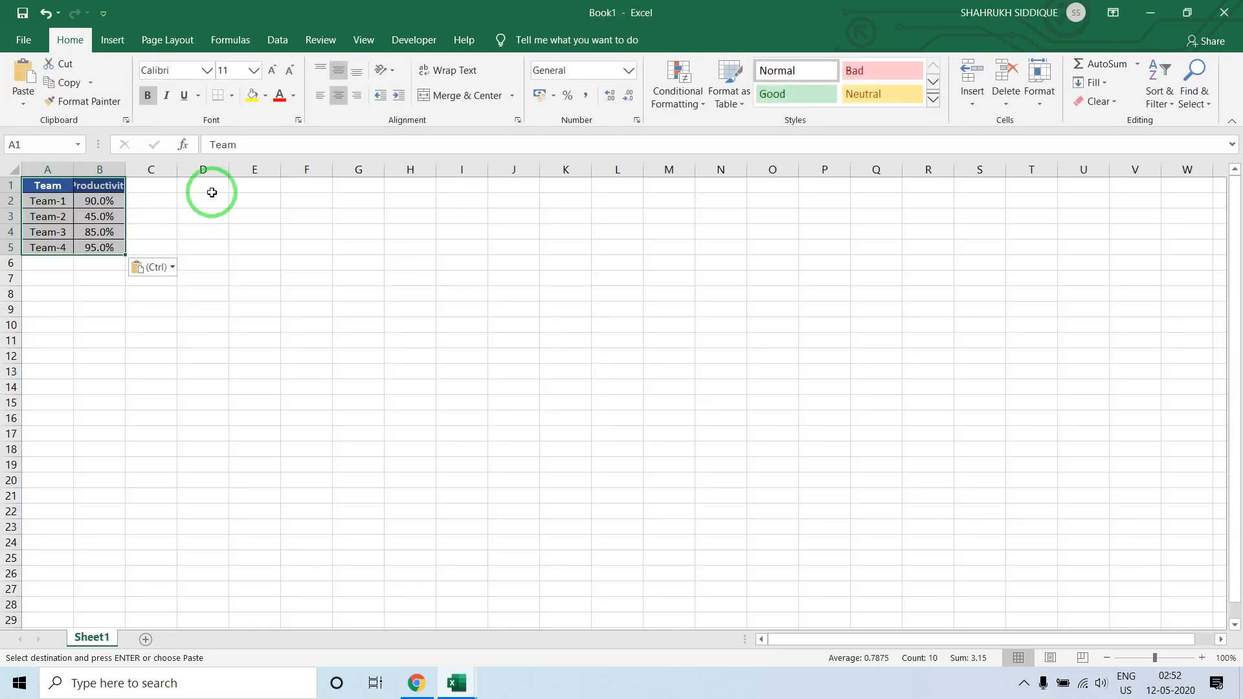
# - Apply the source table's column widths to the pasted table using Paste Special with Column widths
pyautogui.doubleClick(73, 169)
pyautogui.rightClick(65, 185)
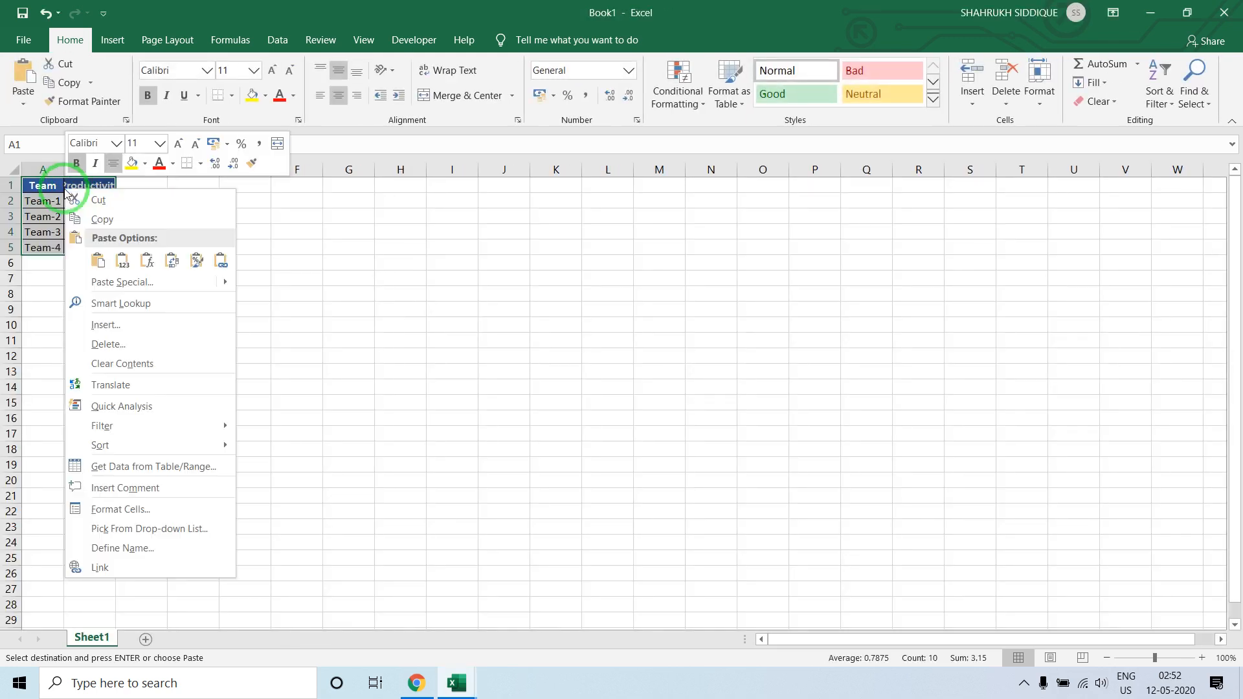
pyautogui.click(121, 262)
pyautogui.click(118, 280)
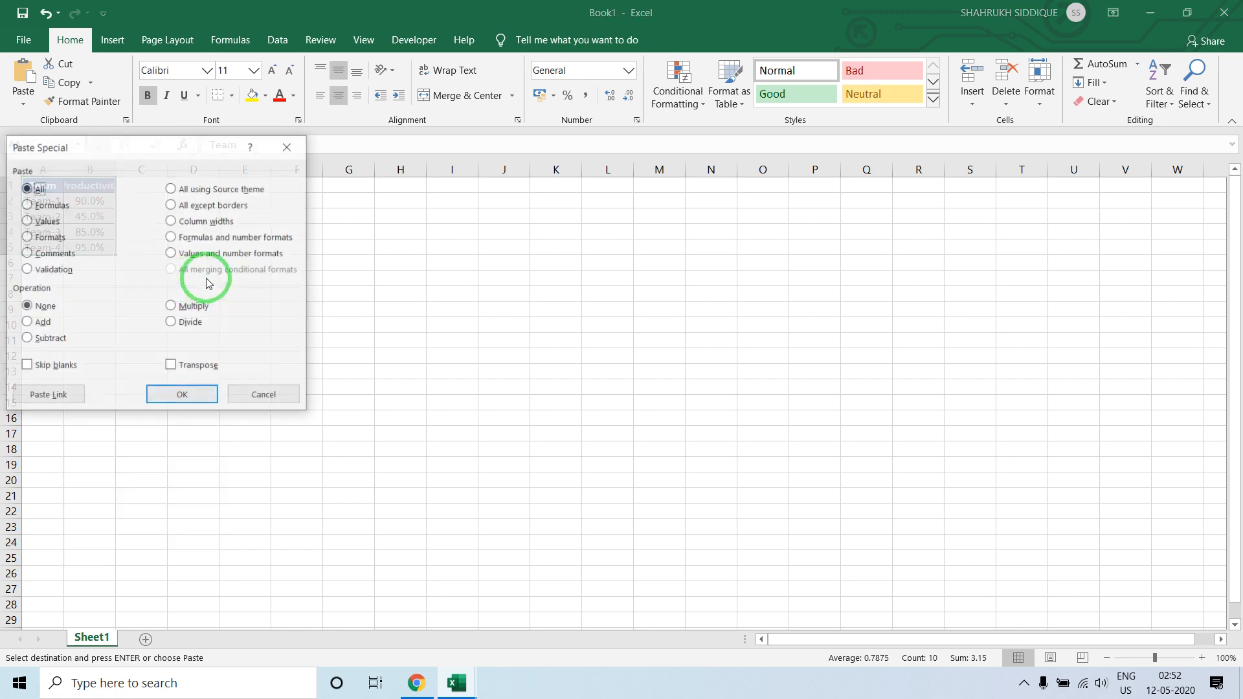
pyautogui.click(214, 221)
pyautogui.click(212, 220)
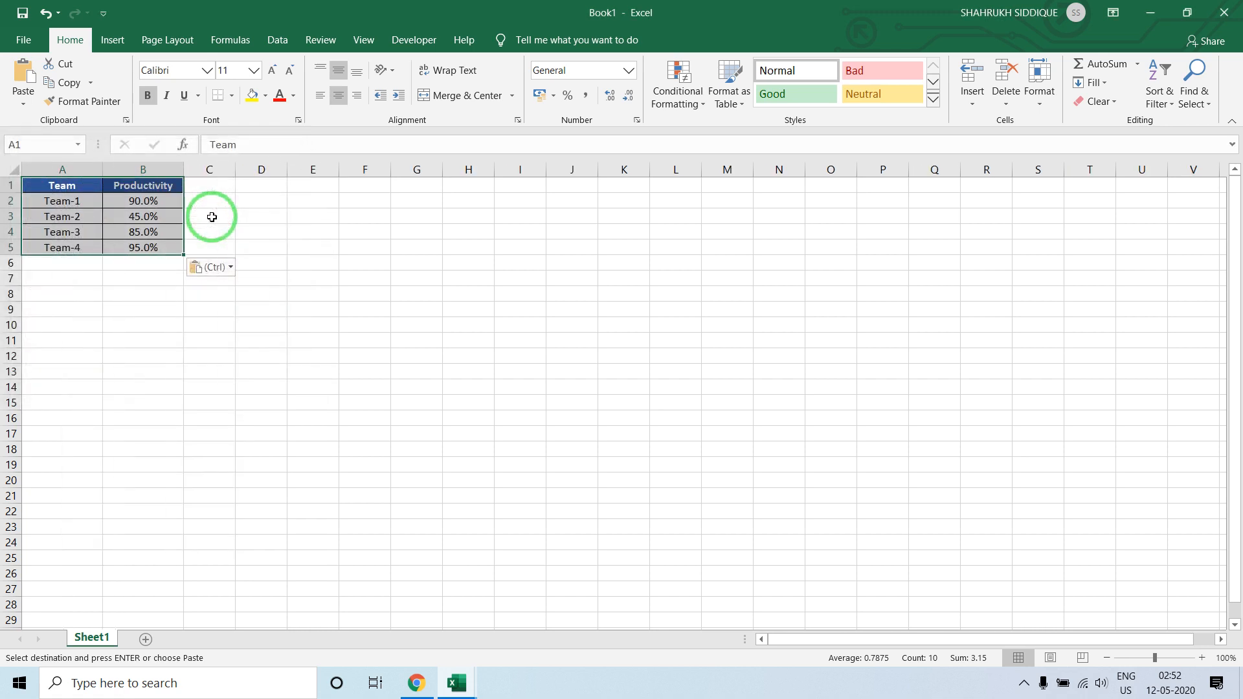
# - Fill the Productivity column from B1:B5 across into column C and autofit the widths of columns B and C
pyautogui.moveTo(172, 186); pyautogui.dragTo(211, 246)
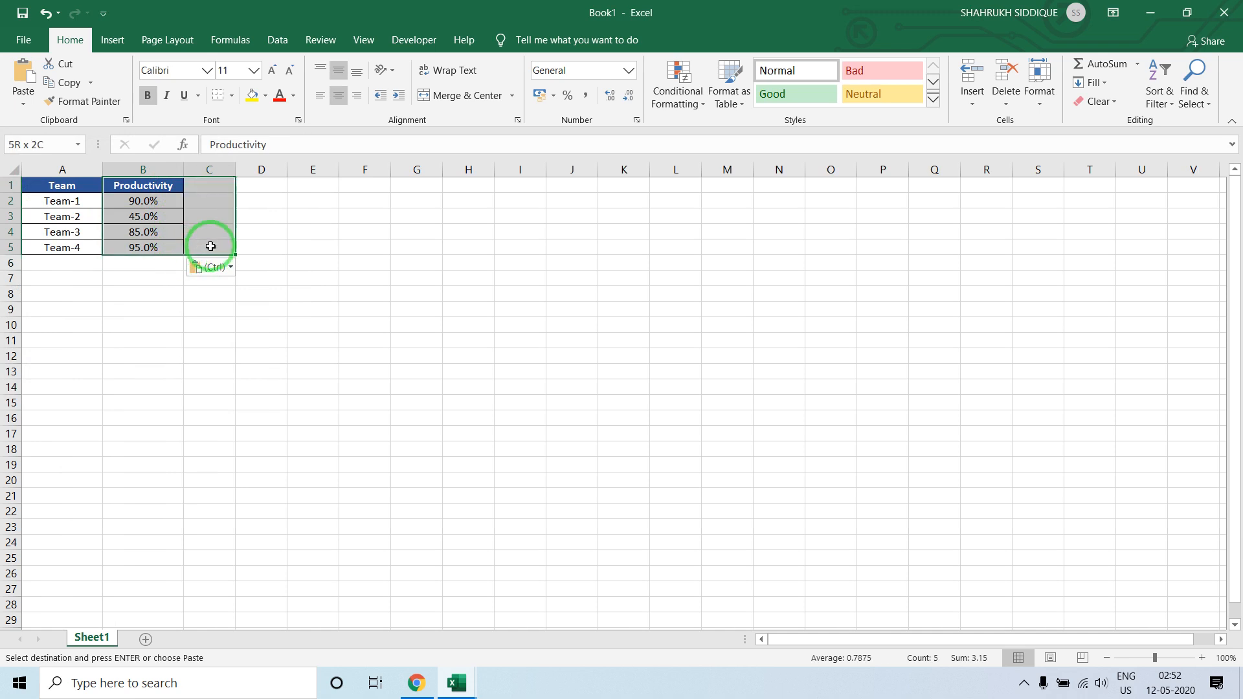
pyautogui.hotkey('ctrl', 'r')
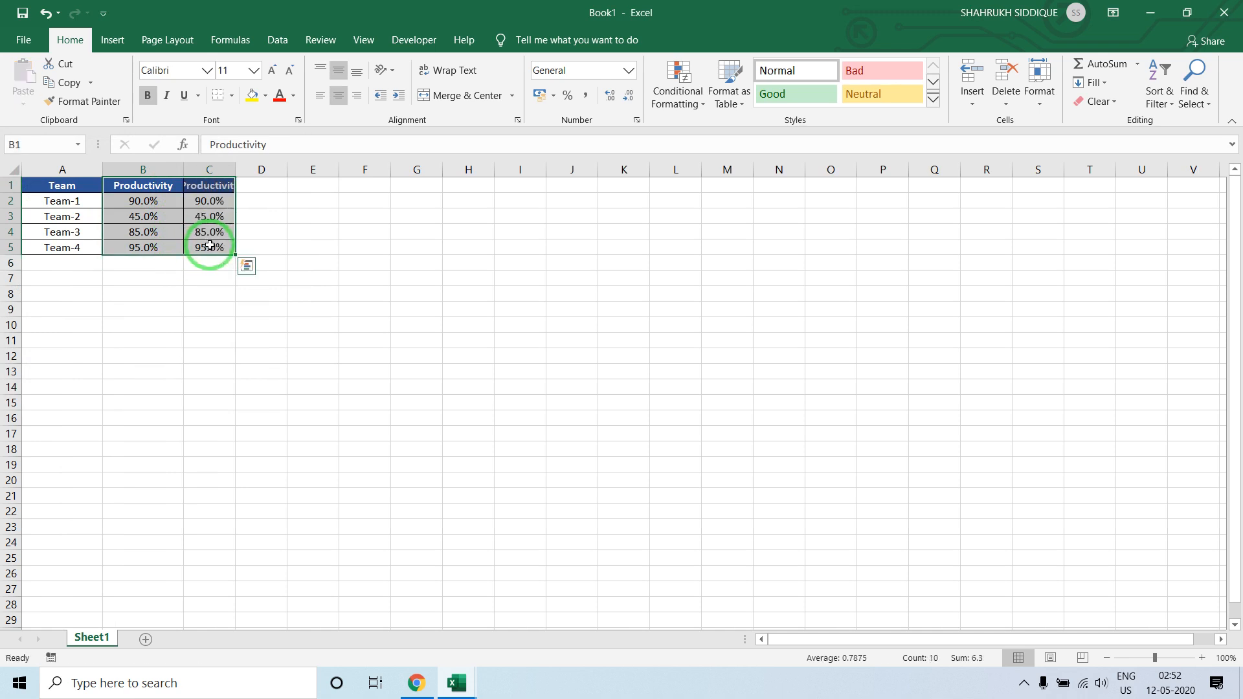
pyautogui.doubleClick(183, 168)
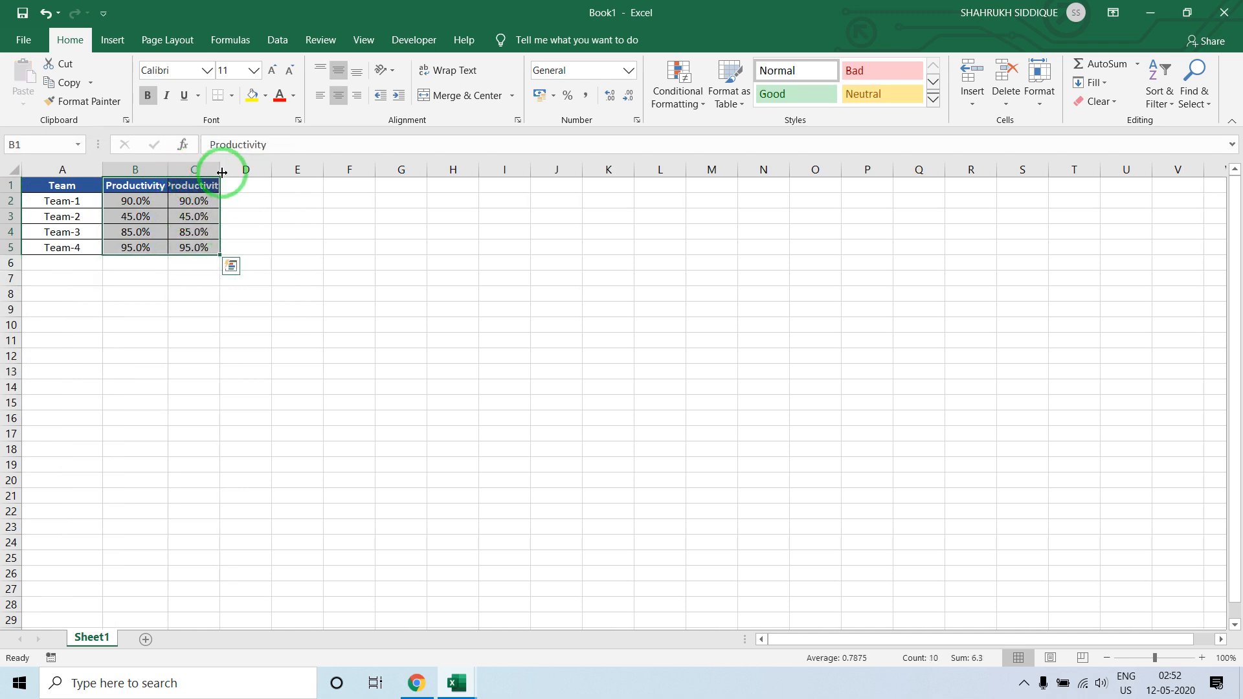
pyautogui.doubleClick(220, 170)
# - Add the header Car Size in cell D1
pyautogui.click(250, 184)
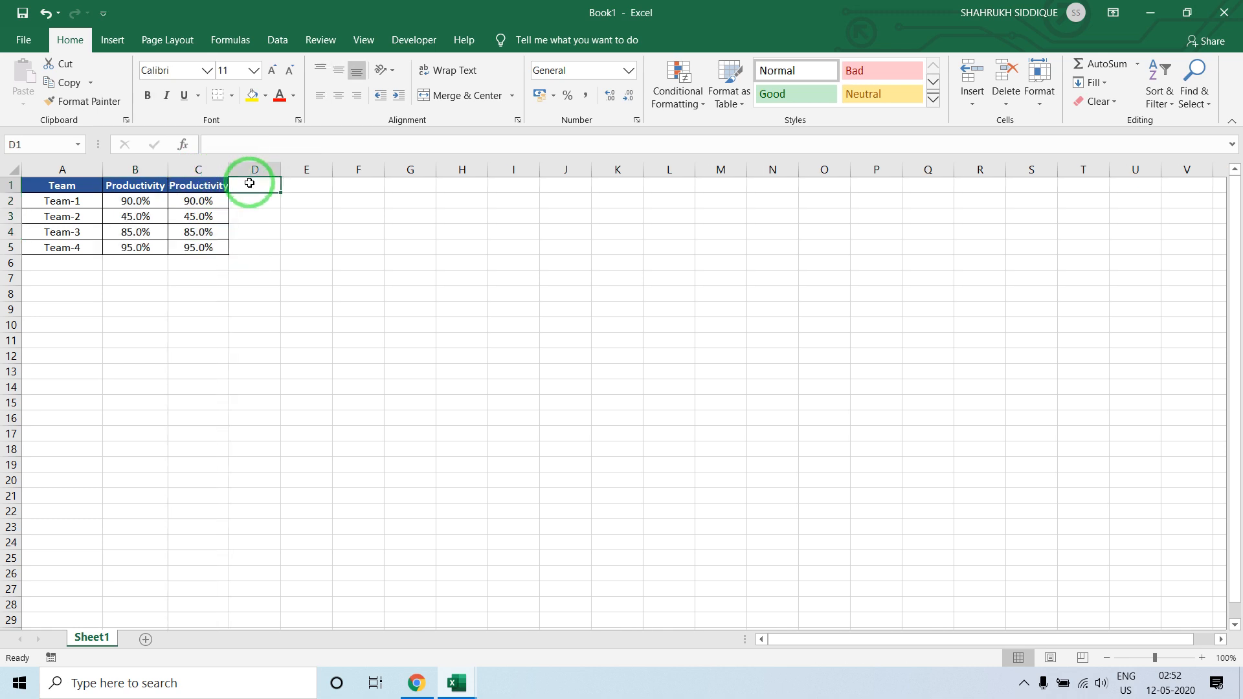
pyautogui.write('cAR')
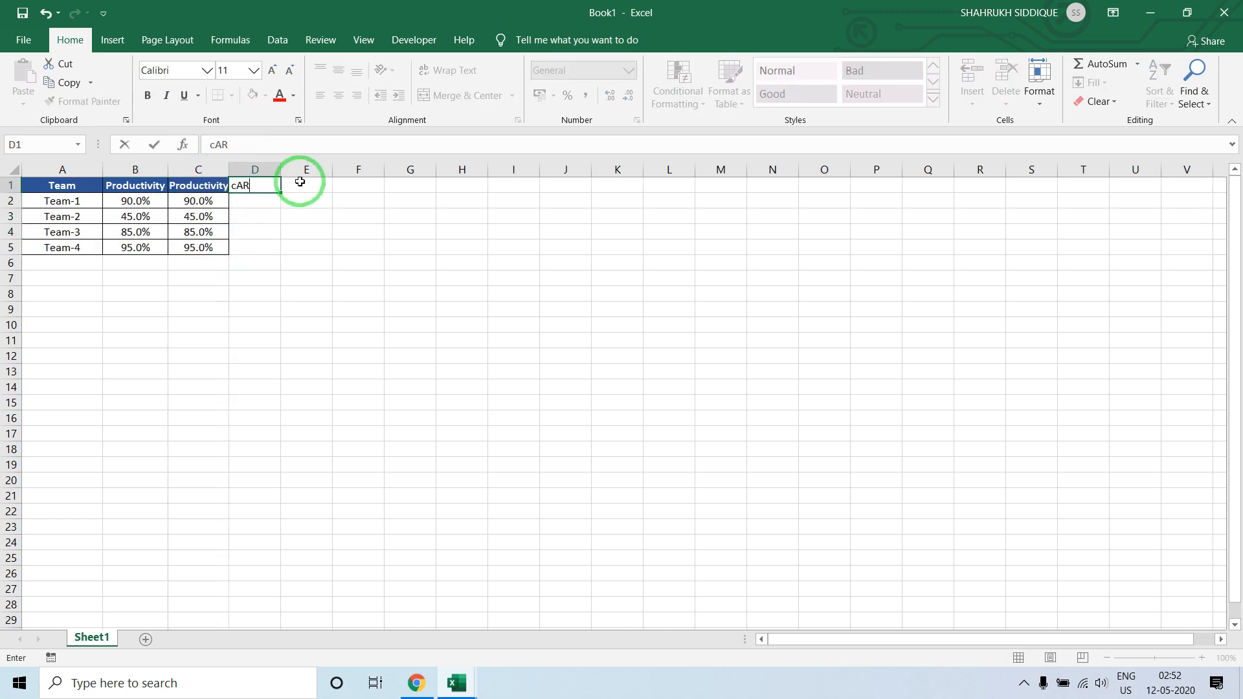
pyautogui.press('BackSpace')
pyautogui.press('BackSpace')
pyautogui.write('Car Size')
pyautogui.press('Return')
# - Enter 20% as the Car Size for all four teams in D2:D5
pyautogui.write('20')
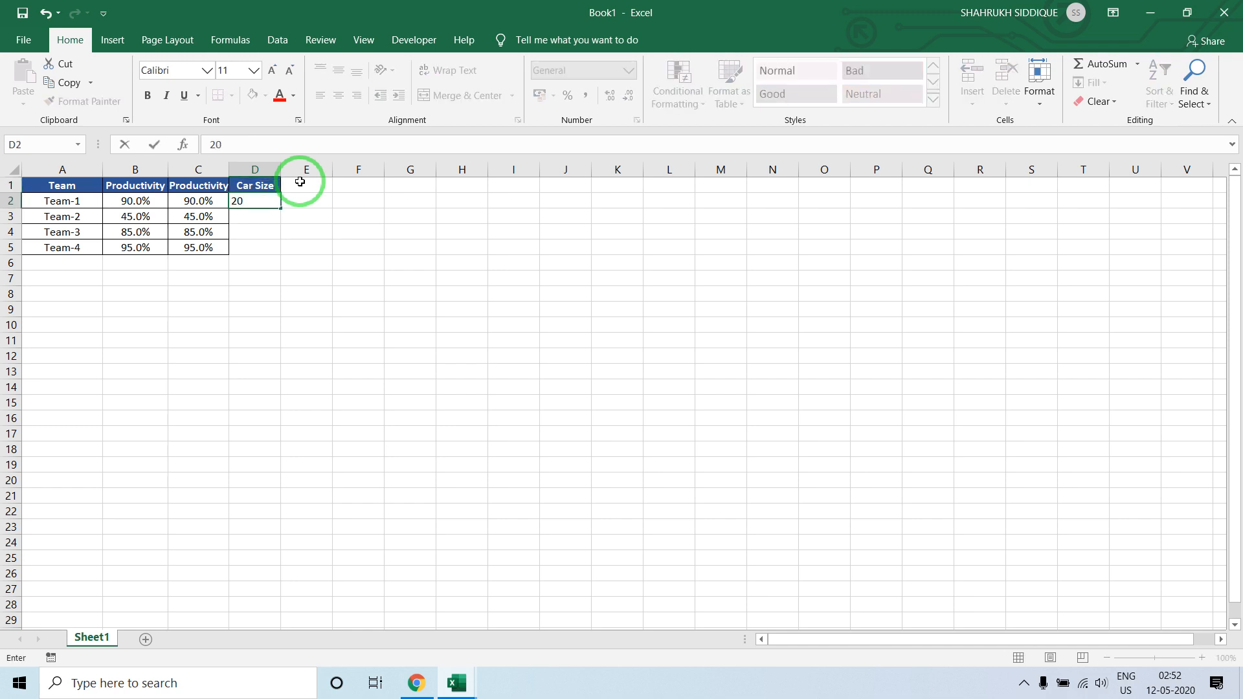
pyautogui.write('%')
pyautogui.press('Return')
pyautogui.write('20')
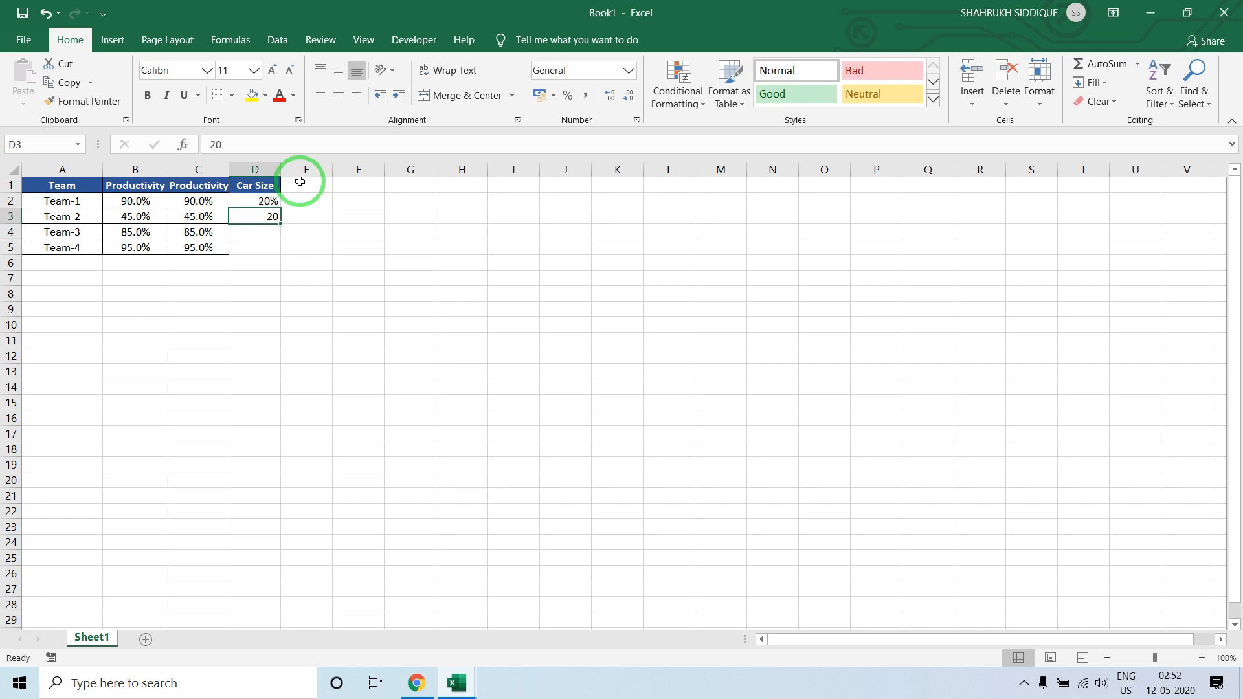
pyautogui.write('%')
pyautogui.press('Return')
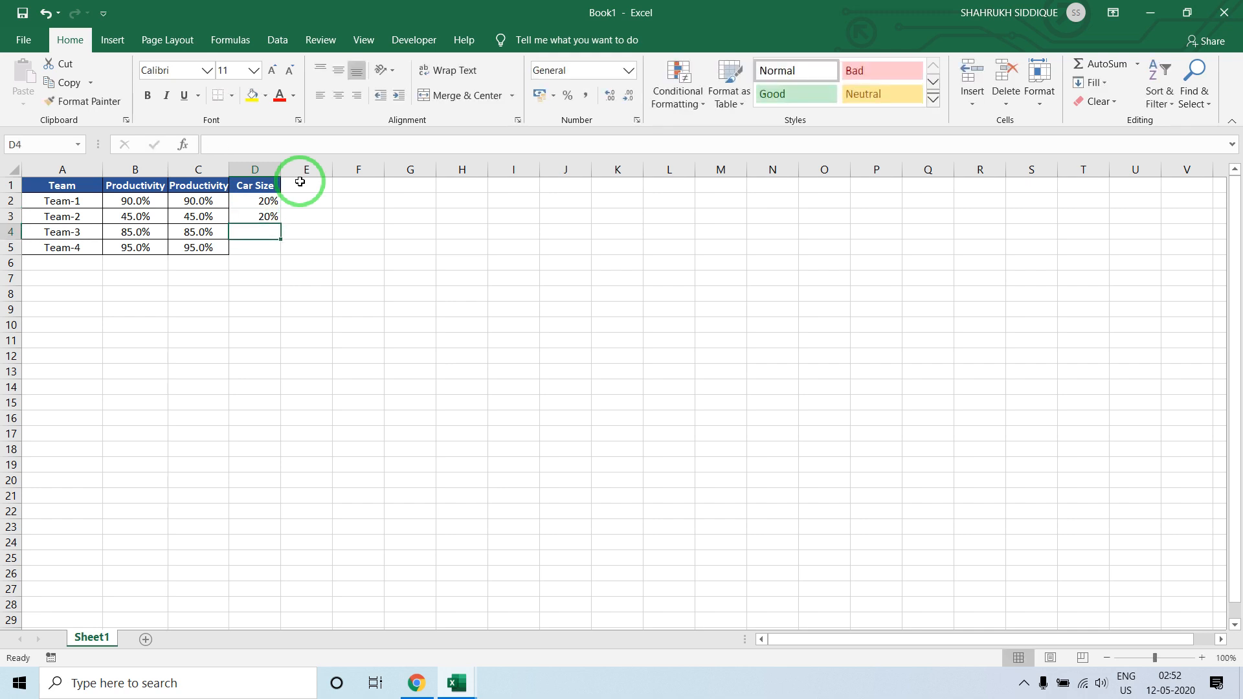
pyautogui.write('20%')
pyautogui.press('Return')
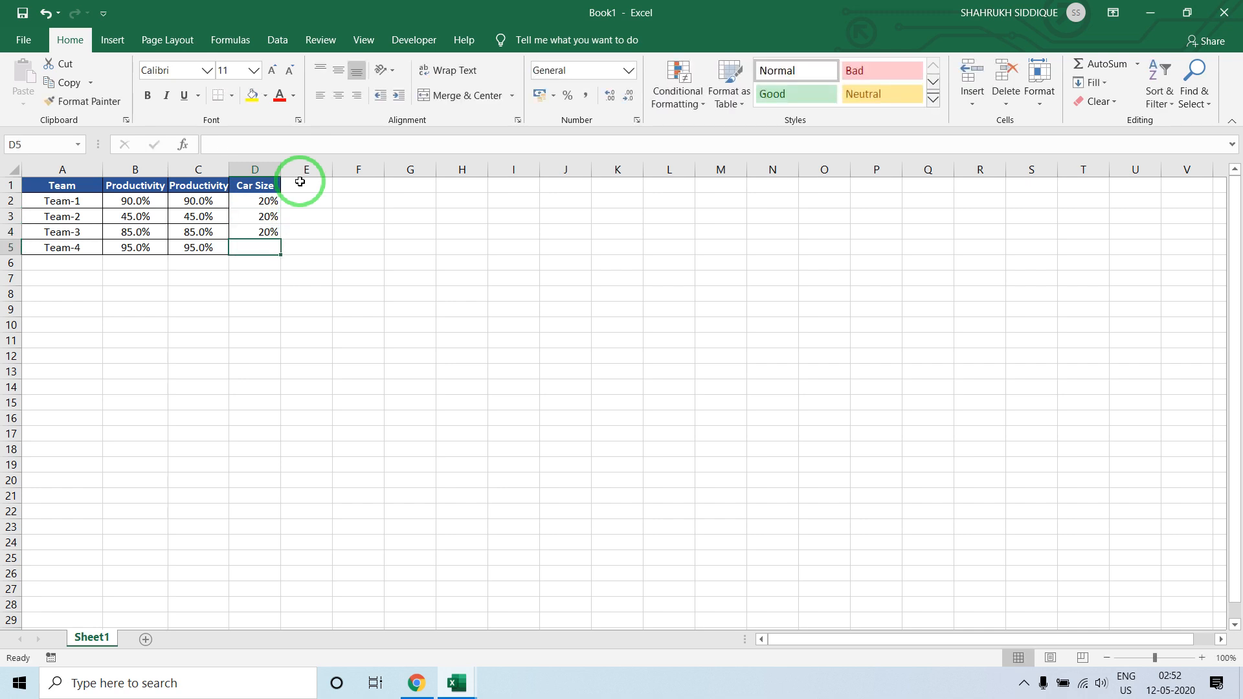
pyautogui.write('20%')
pyautogui.press('Return')
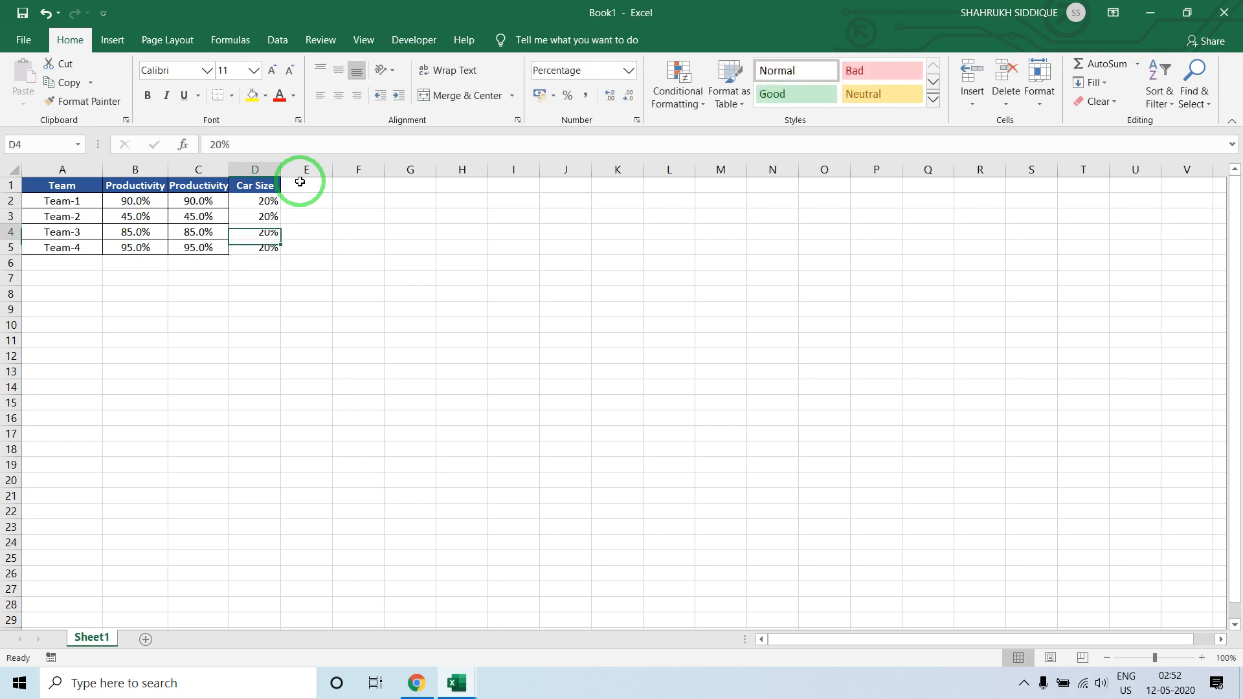
# - Set the Car Size of all four teams in D2:D5 to 30%
pyautogui.press('Up')
pyautogui.press('Up')
pyautogui.press('Up')
pyautogui.press('Up')
pyautogui.write('30%')
pyautogui.press('Return')
pyautogui.write('30%')
pyautogui.press('Return')
pyautogui.write('30%')
pyautogui.press('Return')
pyautogui.write('30%')
pyautogui.press('Return')
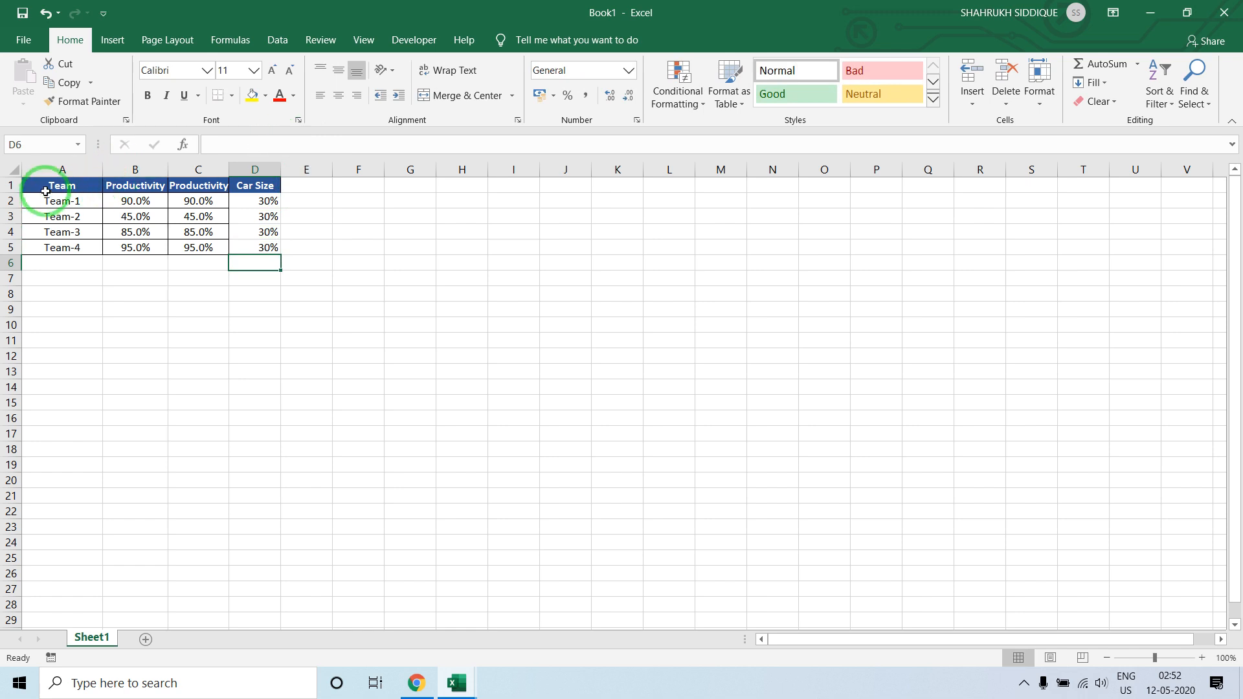
# - Insert a 2-D stacked bar chart from the Team names, the second Productivity column and the Car Size column
pyautogui.moveTo(48, 188); pyautogui.dragTo(49, 242)
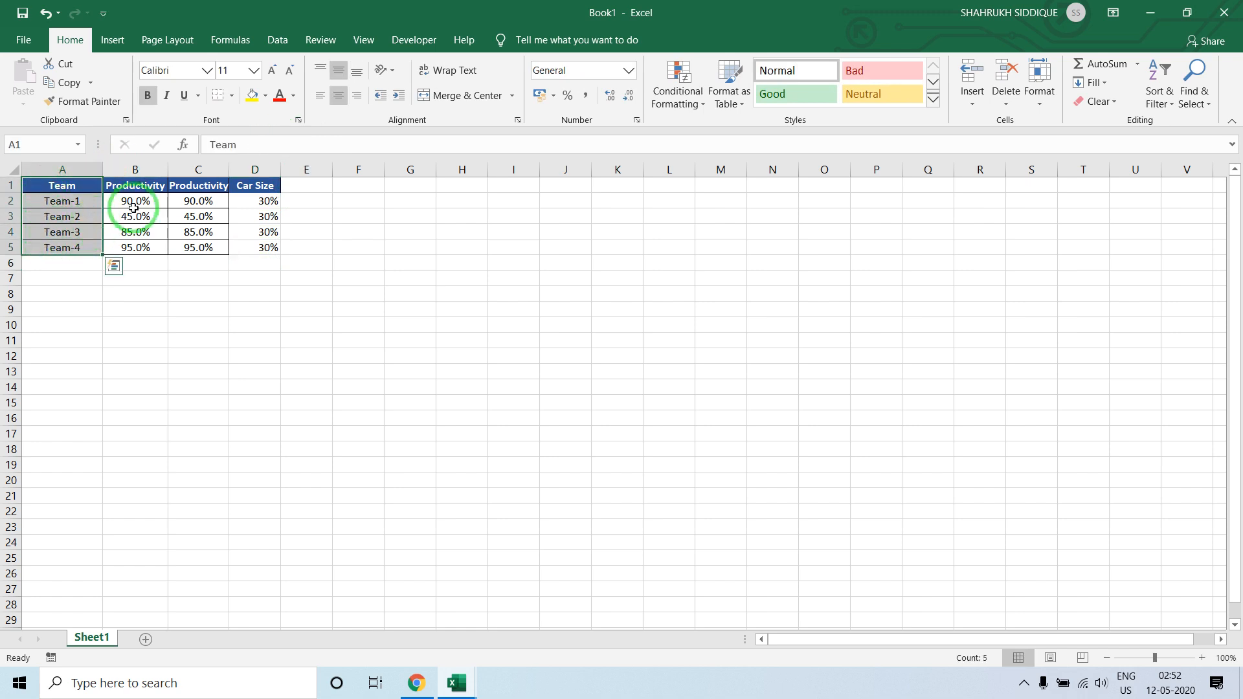
pyautogui.keyDown('ctrl'); pyautogui.click(195, 190); pyautogui.keyUp('ctrl')
pyautogui.moveTo(195, 190); pyautogui.dragTo(244, 249)
pyautogui.click(110, 40)
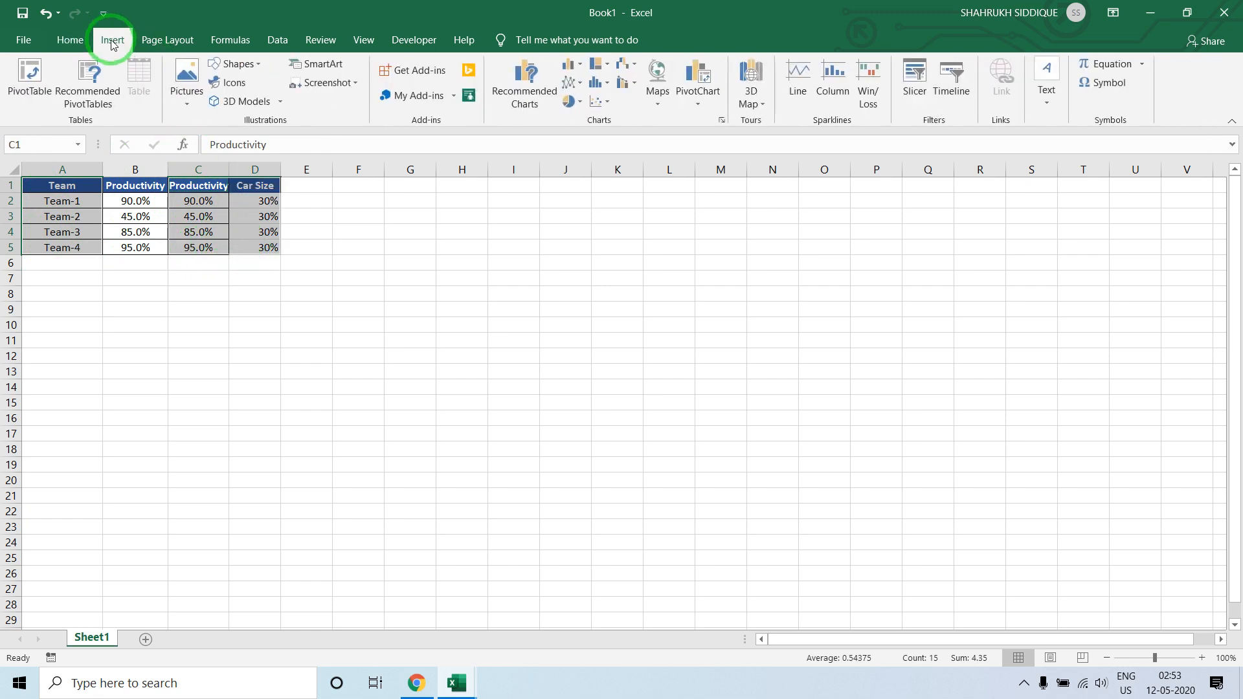
pyautogui.click(580, 70)
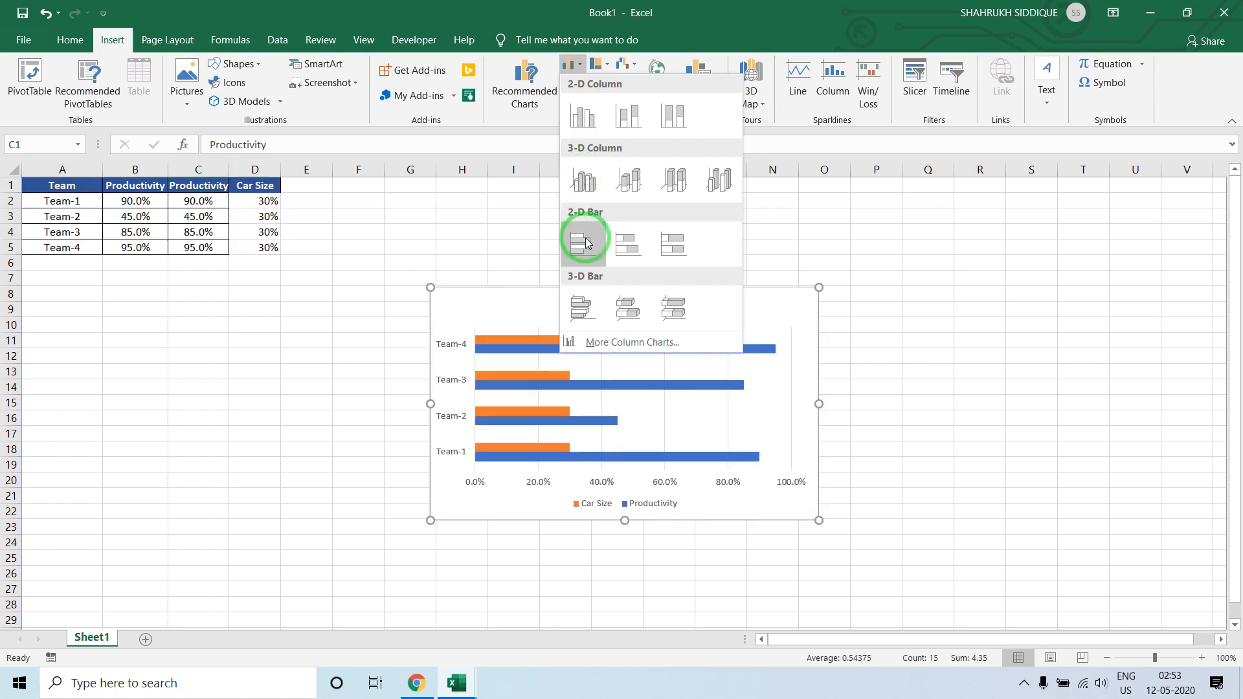
pyautogui.click(621, 243)
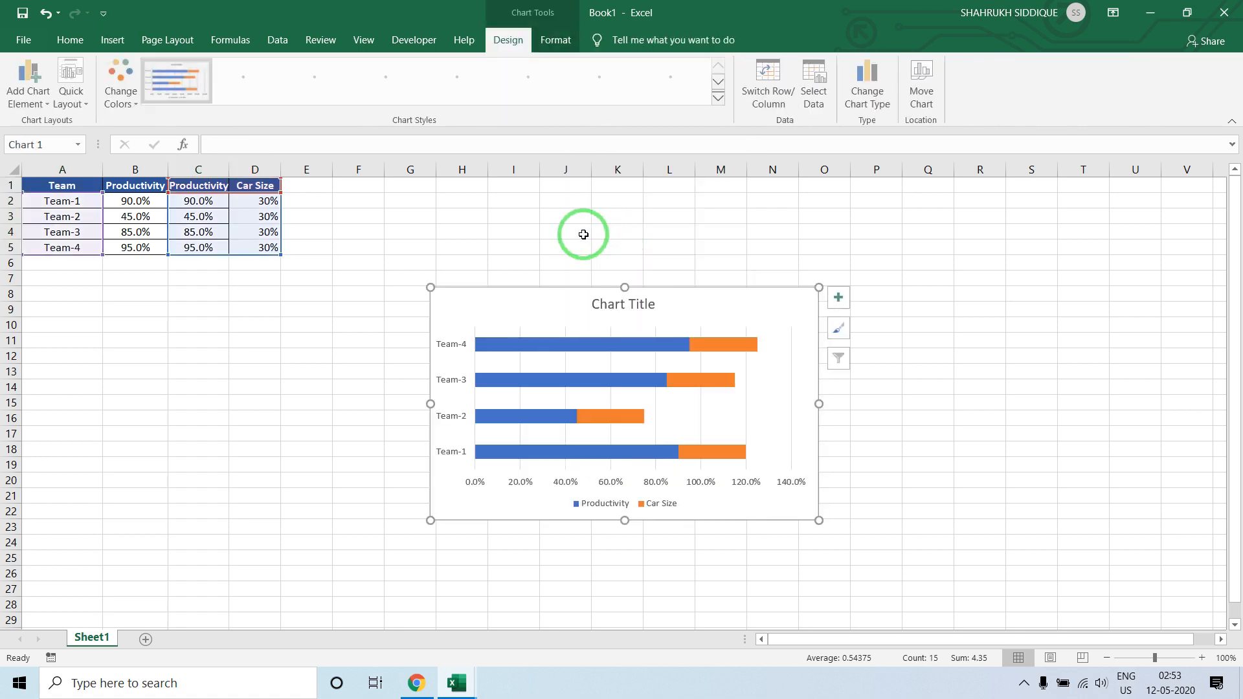
# - Enlarge the chart and place it beside the table so it covers about columns F to O, rows 3 to 25
pyautogui.moveTo(431, 287); pyautogui.dragTo(420, 265)
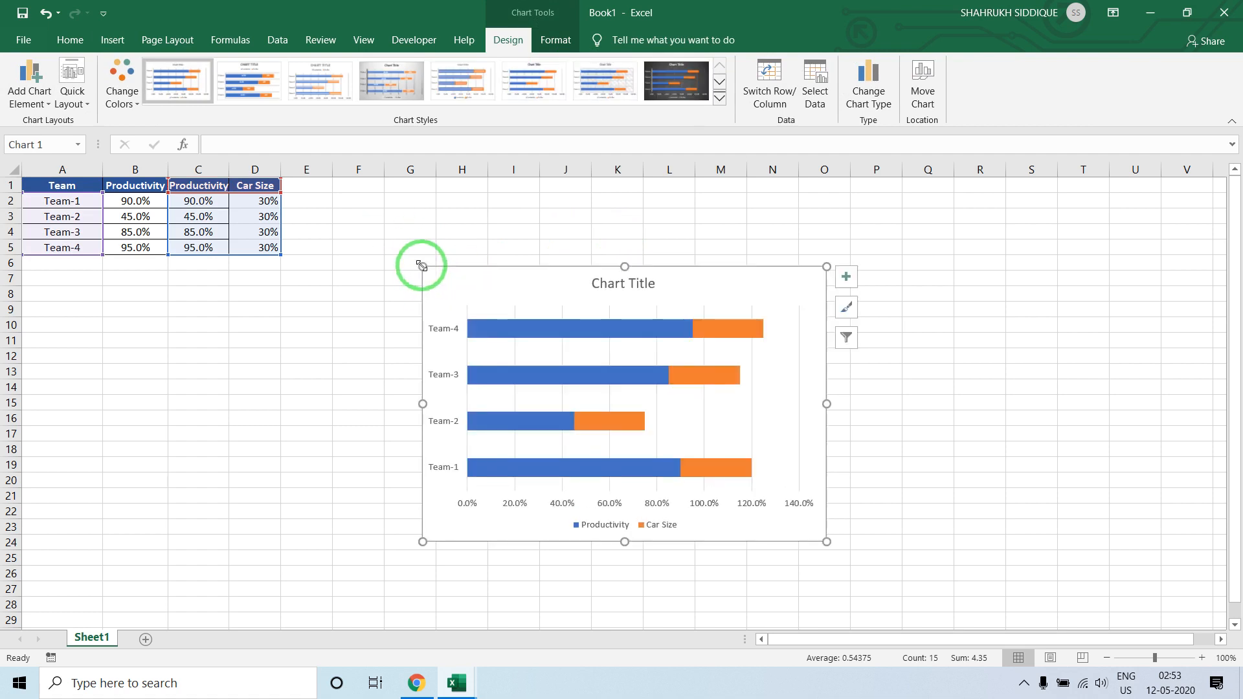
pyautogui.click(422, 265)
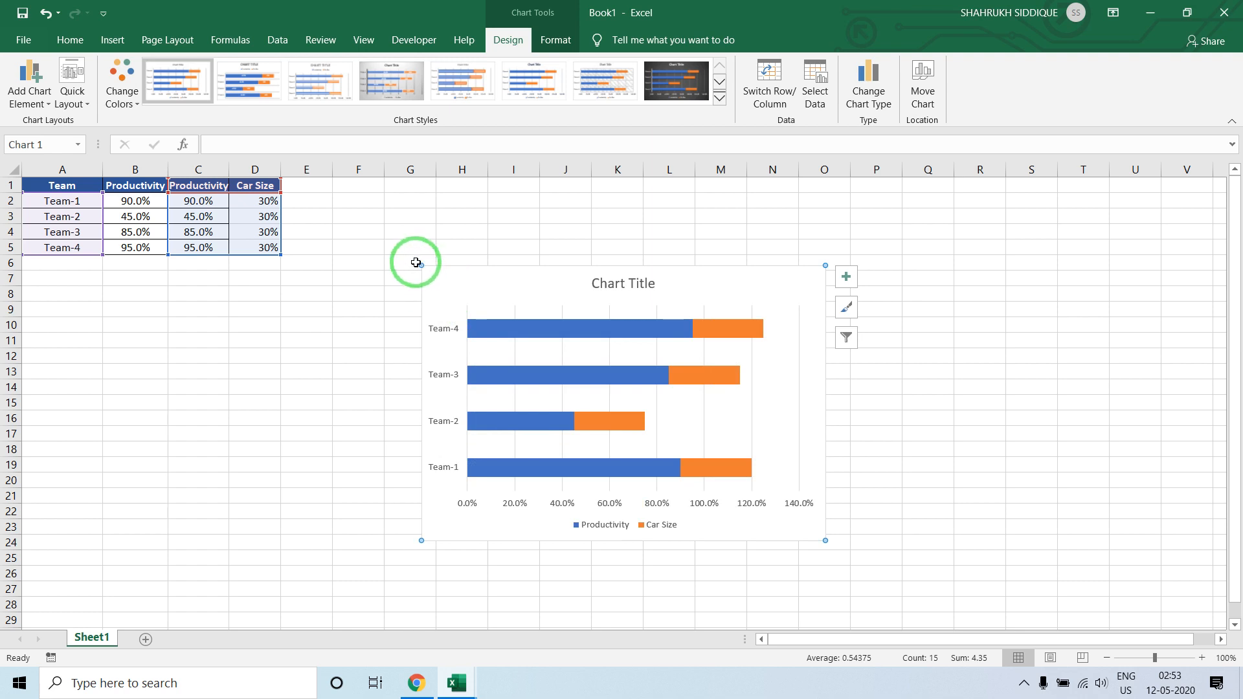
pyautogui.moveTo(418, 266); pyautogui.dragTo(358, 230)
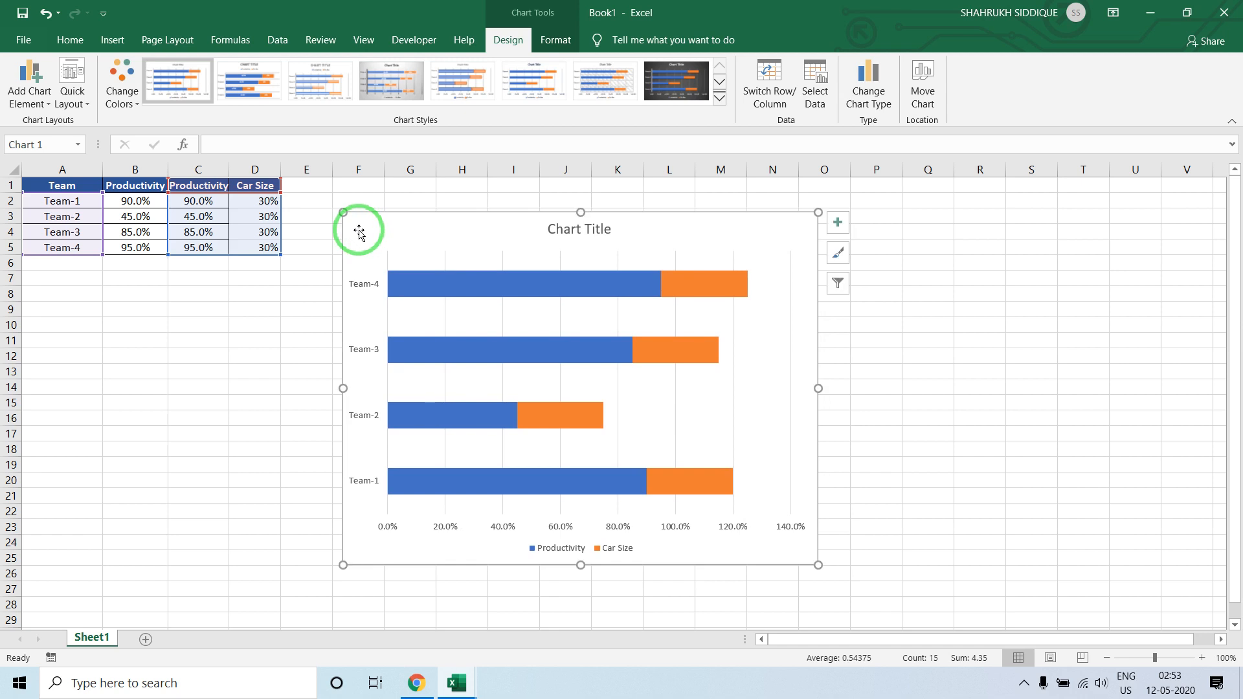
# - Set the chart's horizontal axis bounds to a minimum of 0 and a maximum of 1.3
pyautogui.click(391, 529)
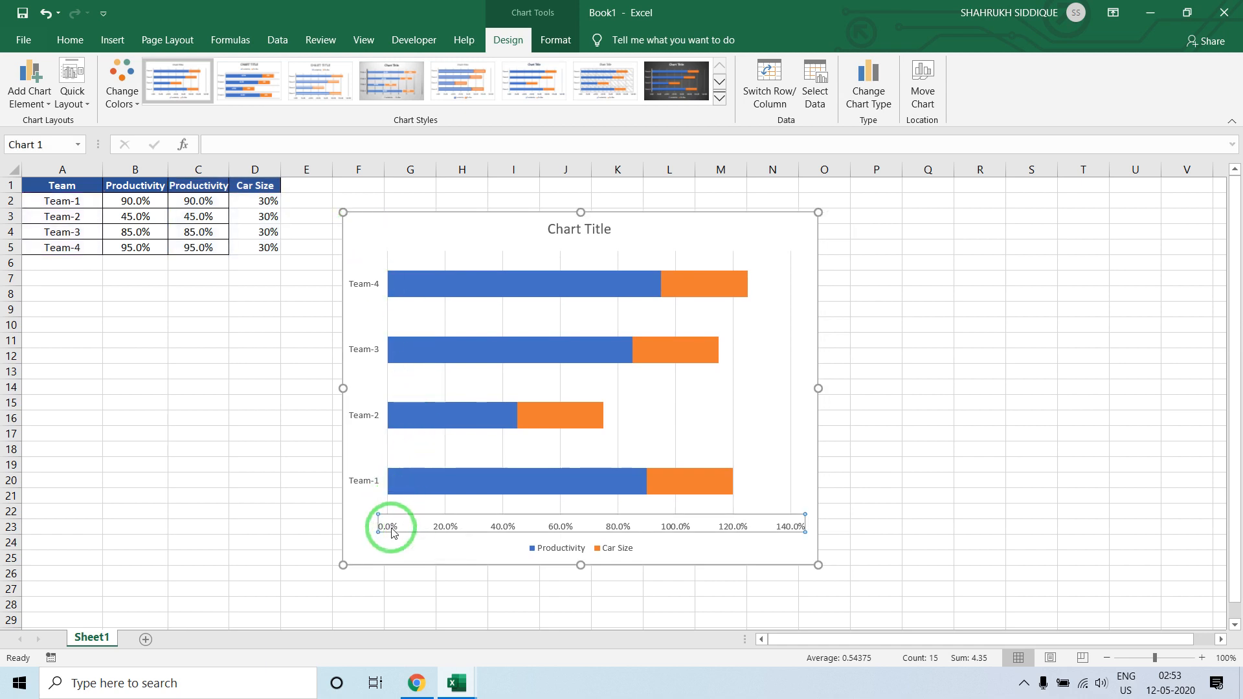
pyautogui.doubleClick(391, 530)
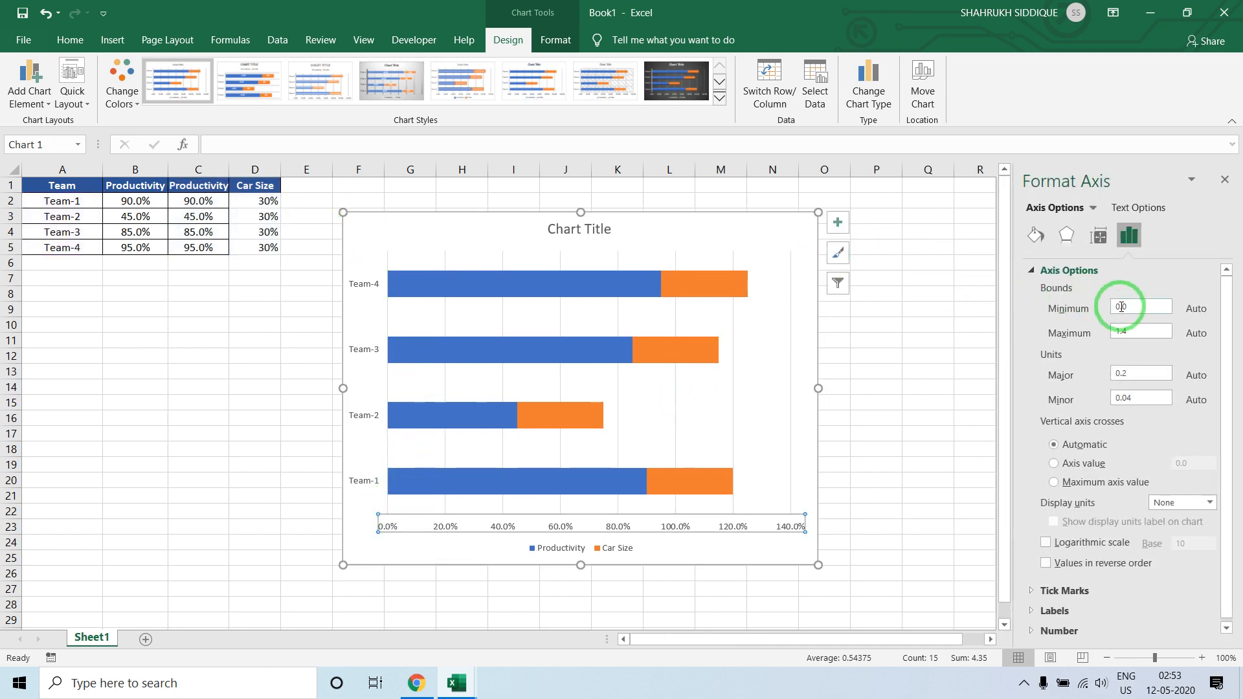
pyautogui.moveTo(1131, 305); pyautogui.dragTo(1065, 288)
pyautogui.write('0')
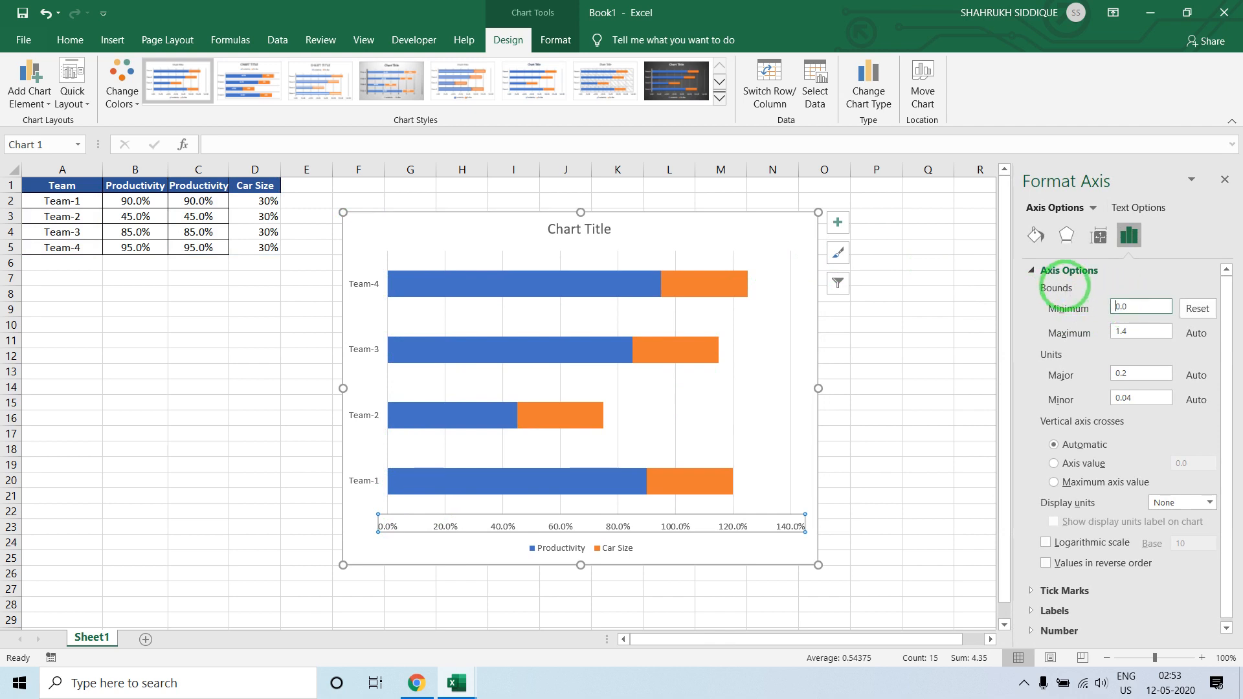
pyautogui.press('Tab')
pyautogui.write('1.3')
pyautogui.press('Return')
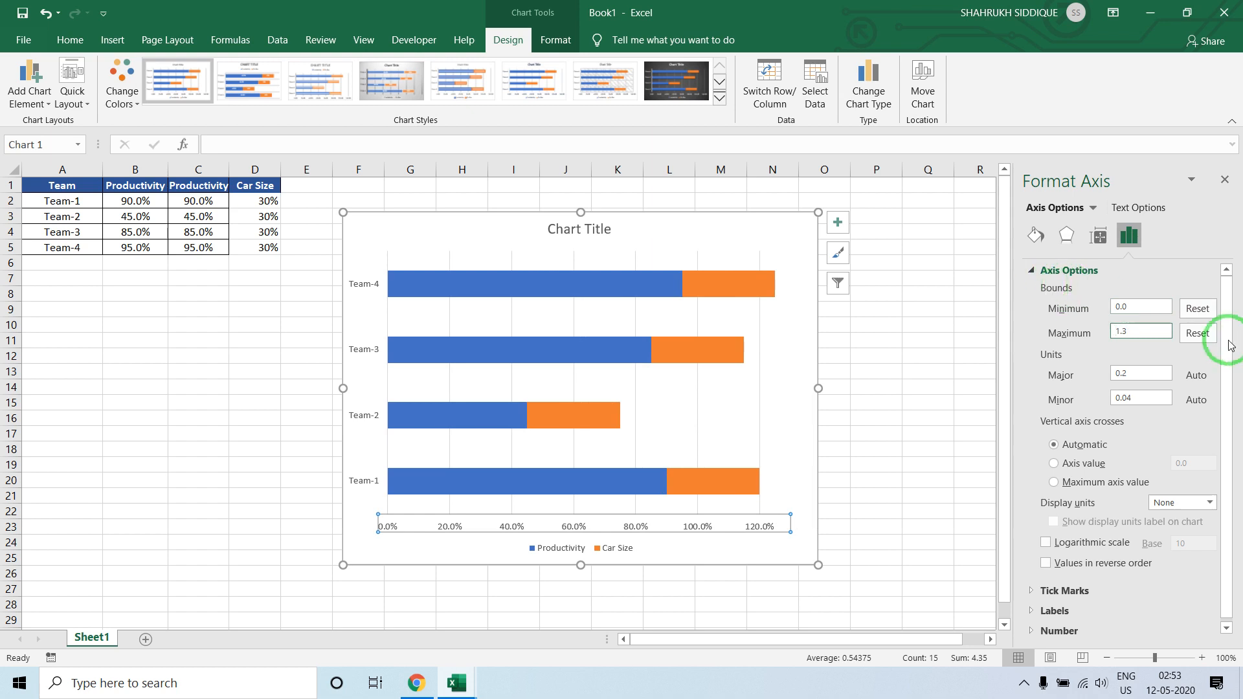
# - Set the horizontal axis major unit to 0.1 and deselect the chart
pyautogui.click(1144, 374)
pyautogui.press('BackSpace')
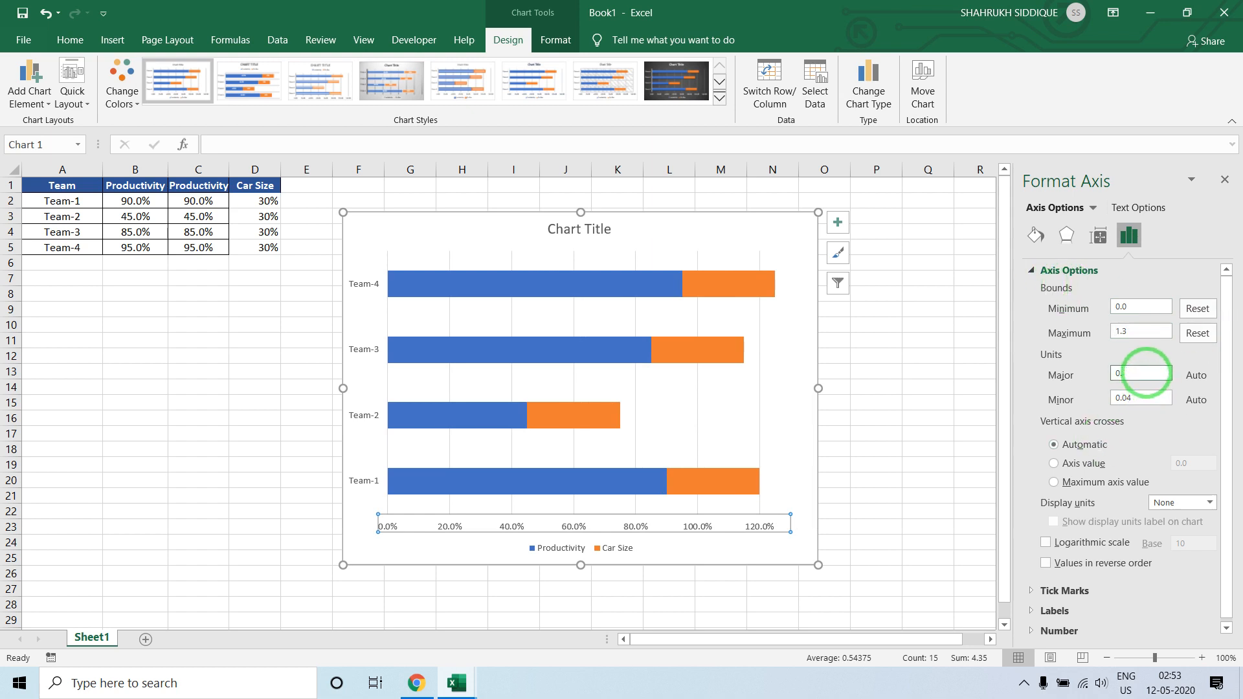
pyautogui.write('10')
pyautogui.press('Return')
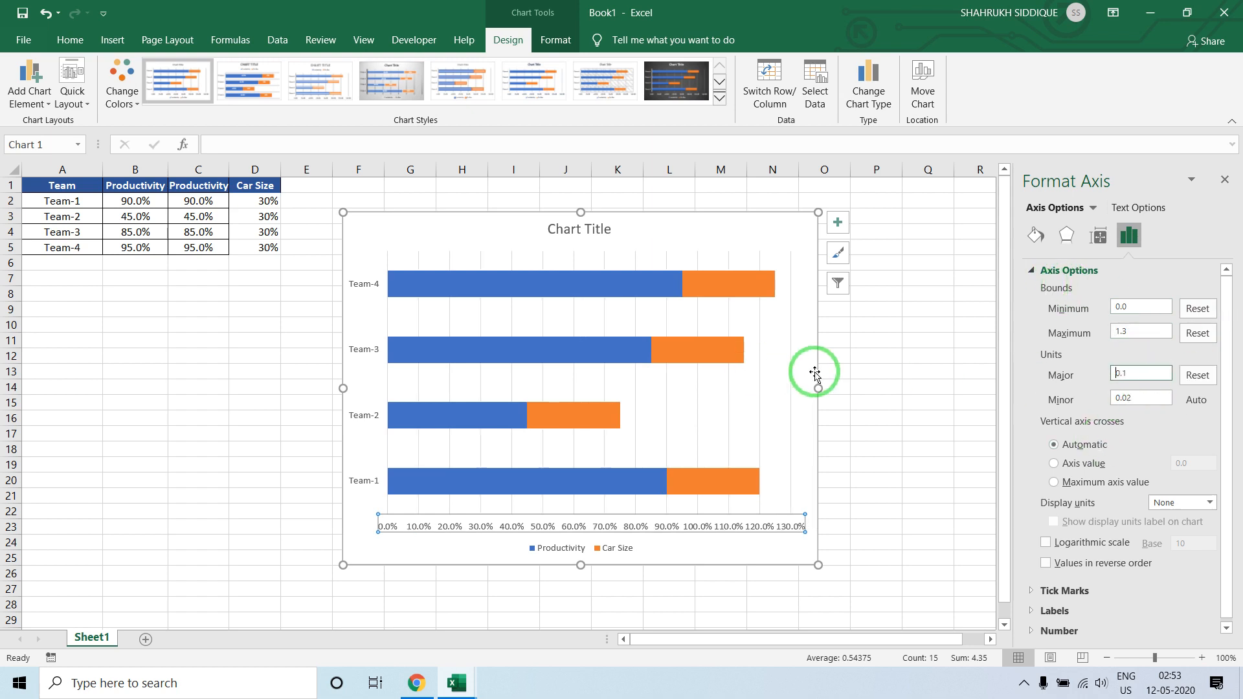
pyautogui.click(900, 370)
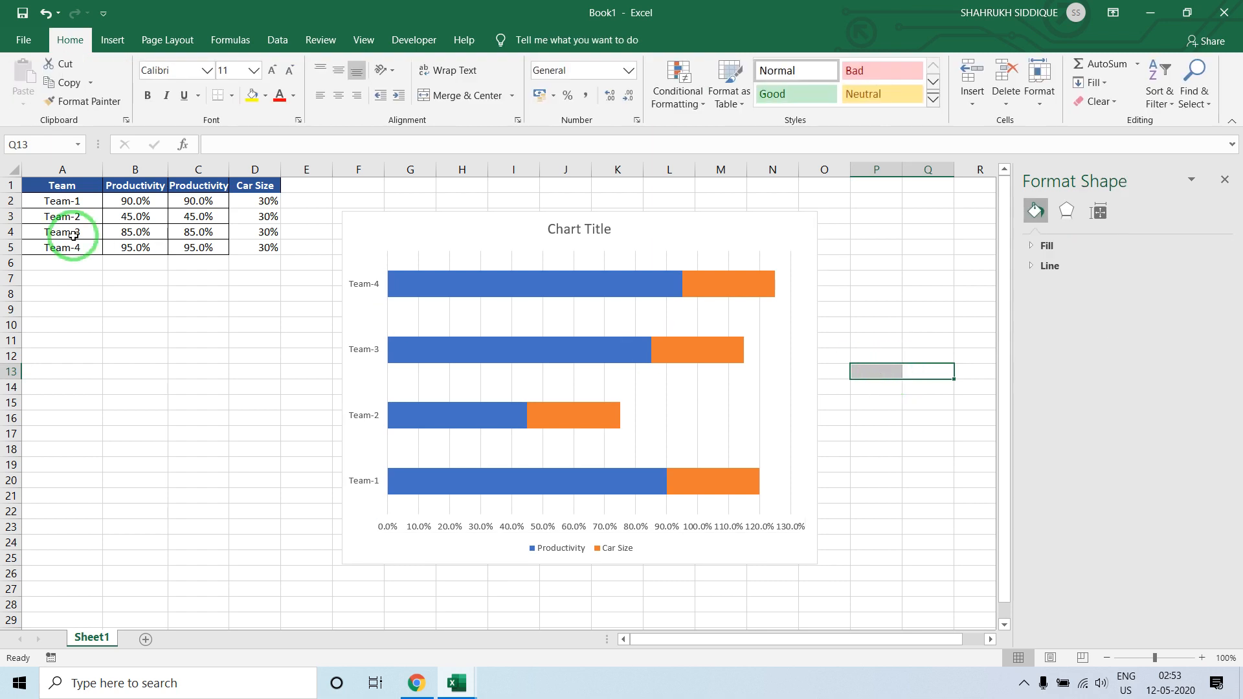
pyautogui.click(200, 201)
pyautogui.moveTo(201, 201); pyautogui.dragTo(258, 205)
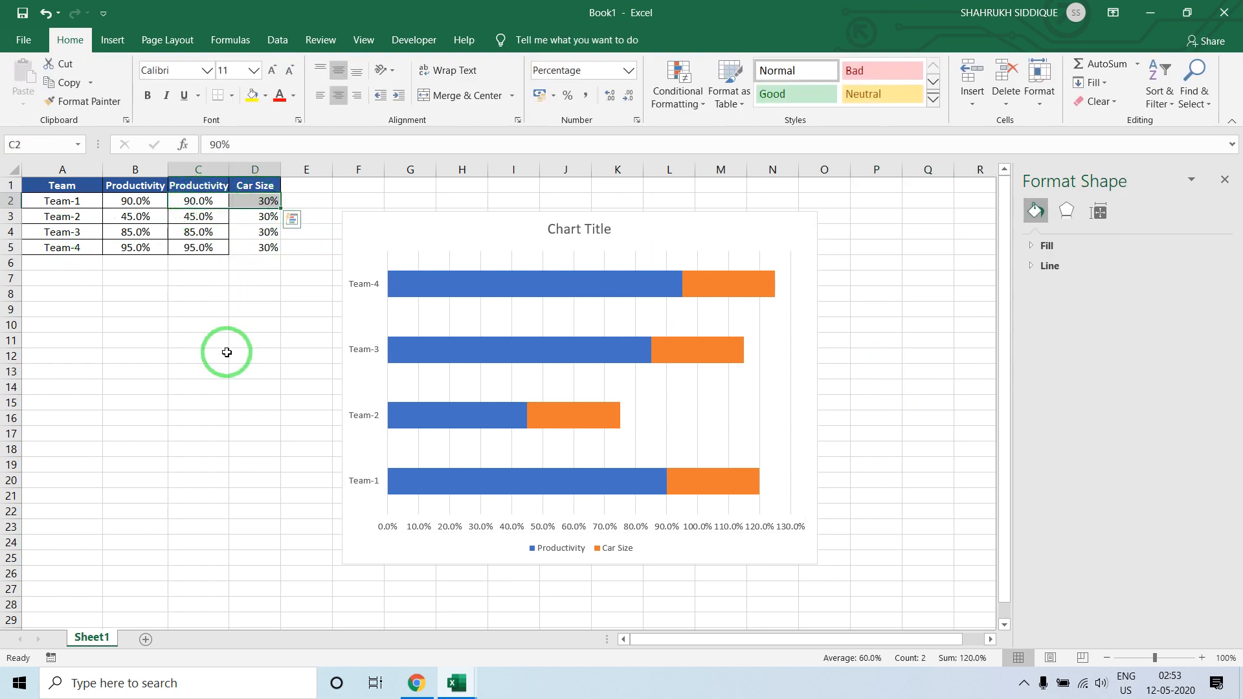
pyautogui.click(198, 399)
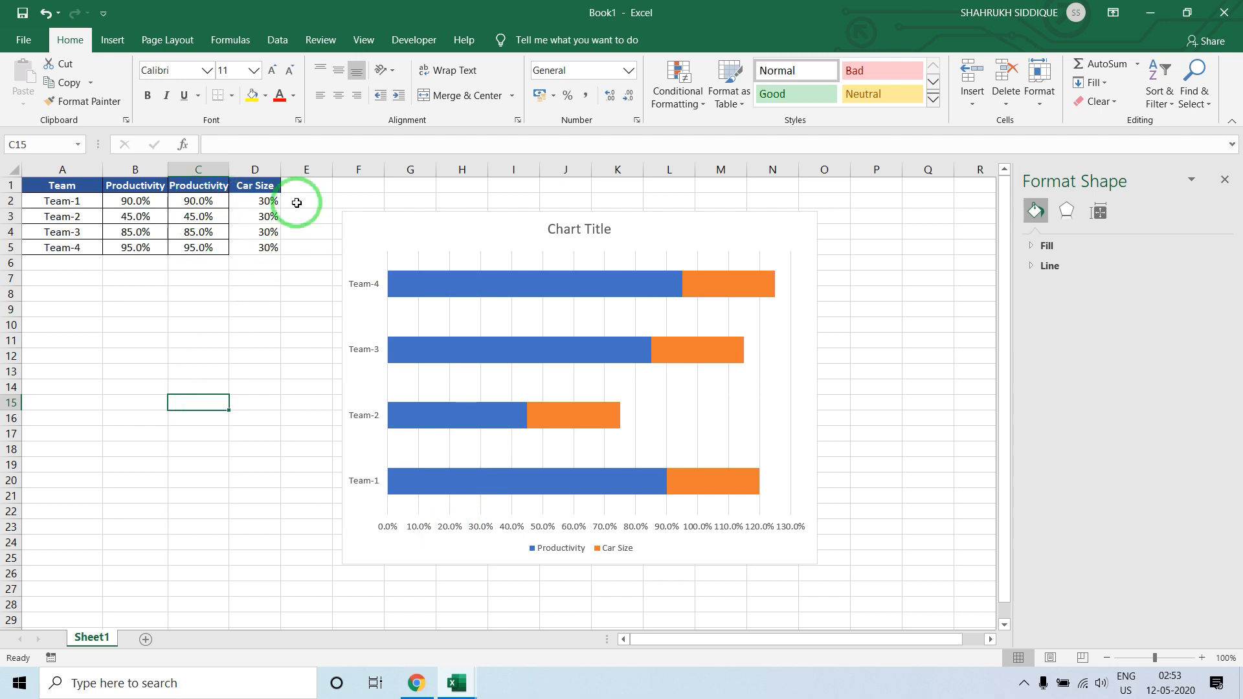
# - Delete the chart's horizontal axis and its legend
pyautogui.click(431, 528)
pyautogui.press('Delete')
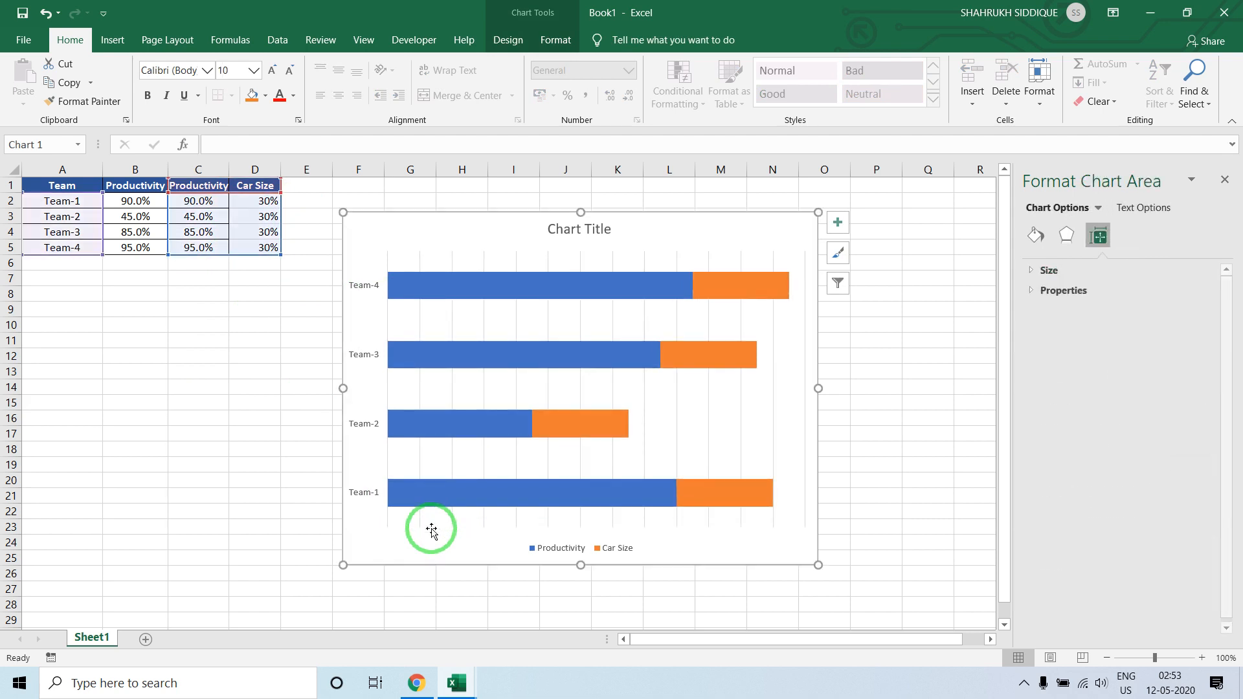
pyautogui.click(609, 549)
pyautogui.press('Delete')
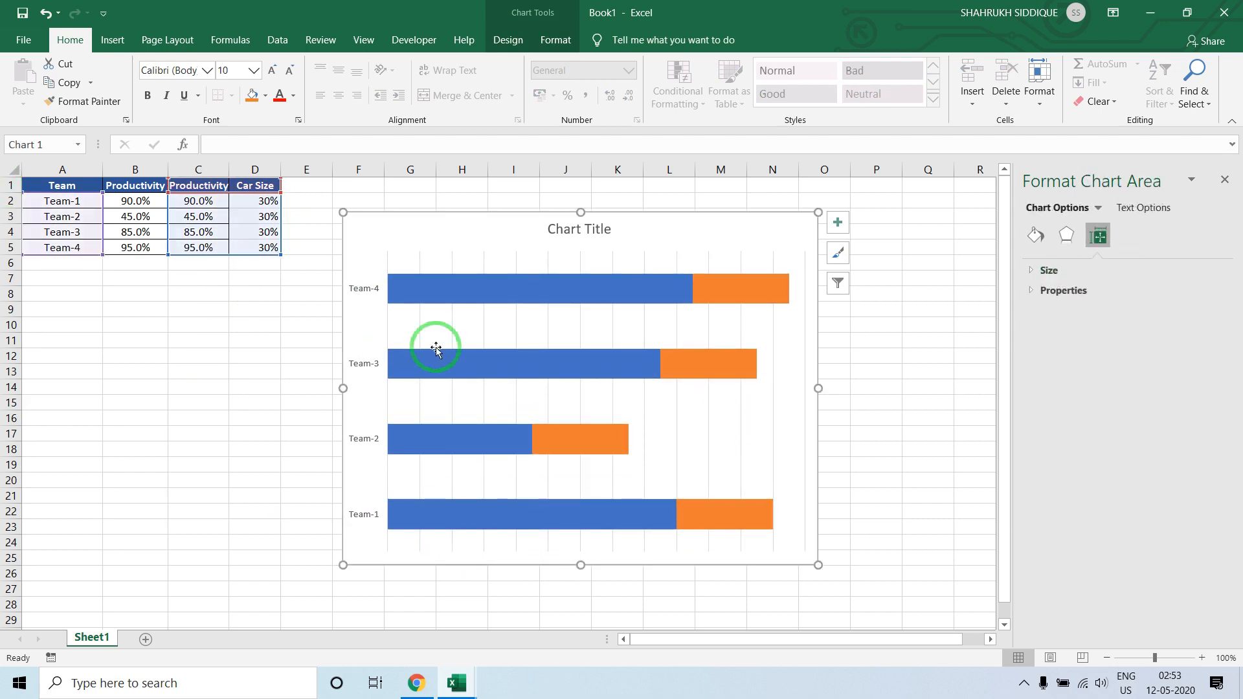
# - Put the categories of the chart's vertical axis in reverse order and deselect the chart
pyautogui.click(359, 287)
pyautogui.rightClick(360, 288)
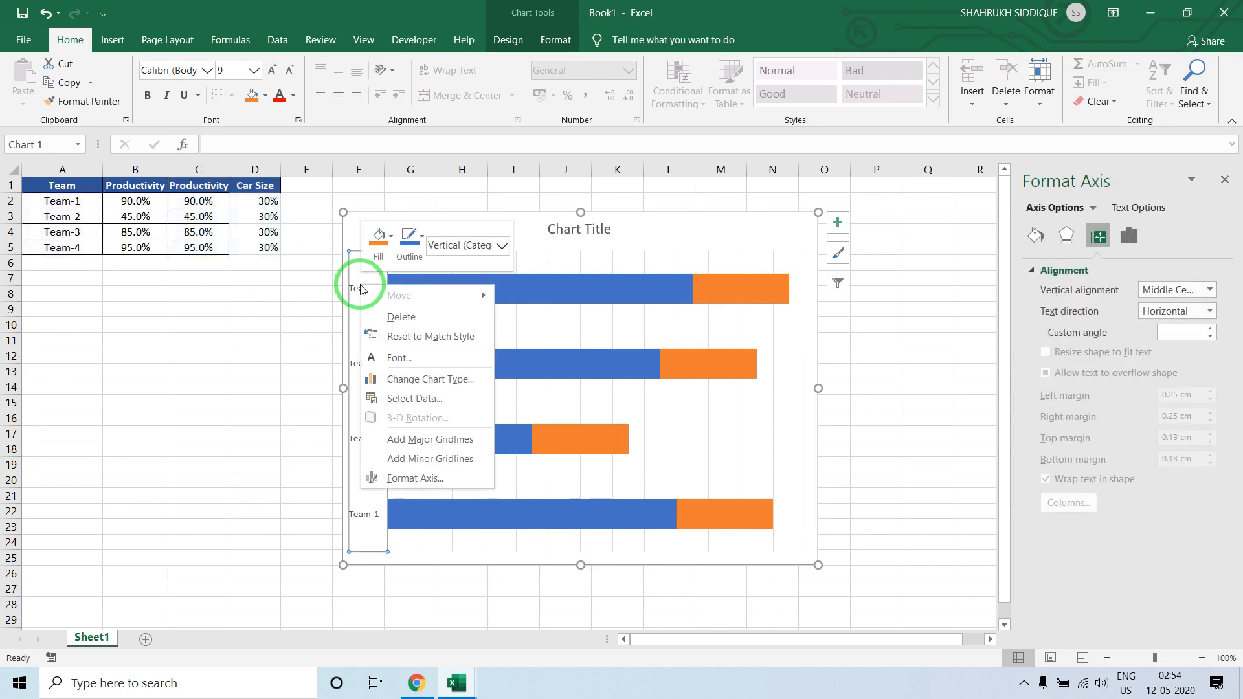
pyautogui.click(417, 478)
pyautogui.click(1091, 510)
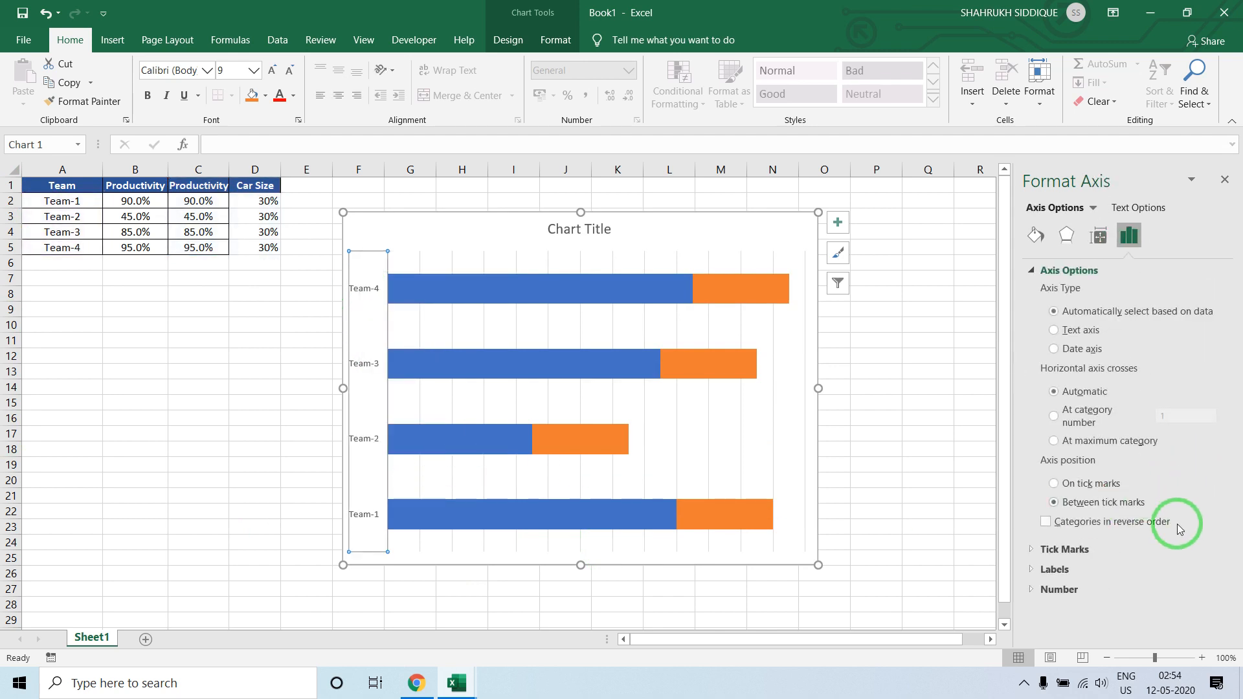
pyautogui.click(1155, 526)
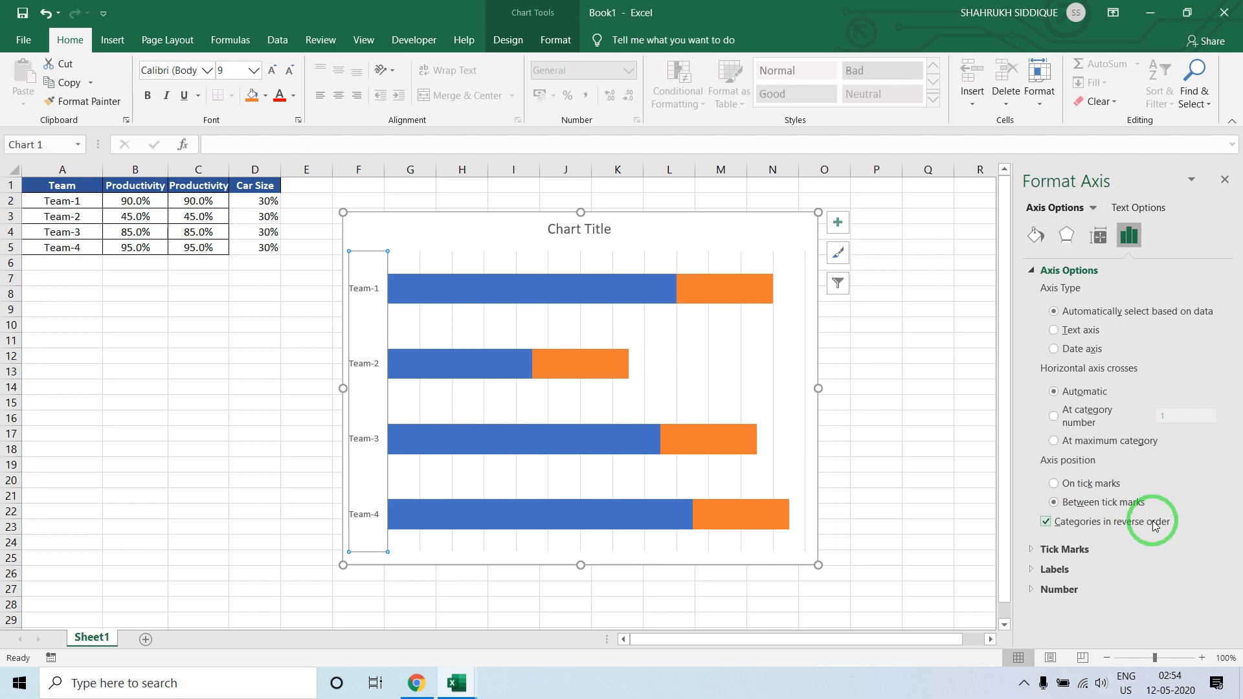
pyautogui.click(251, 374)
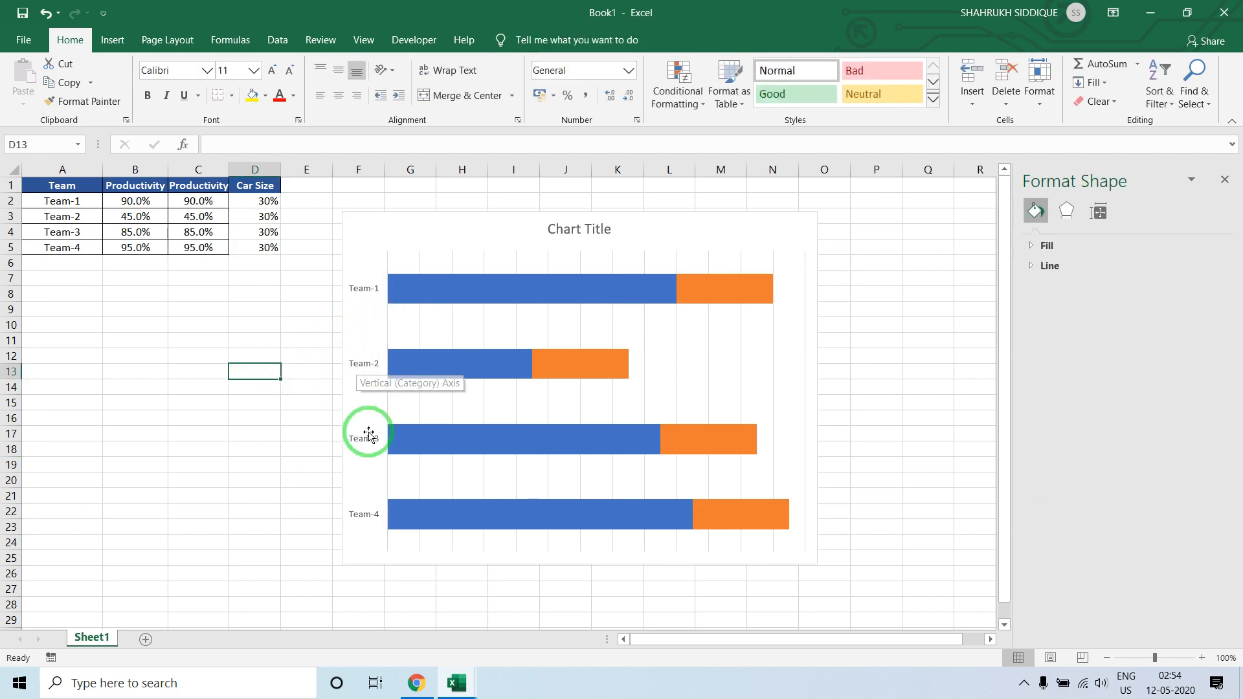
# - Remove the chart's gridlines and enlarge the chart toward the table to about 11.7 cm high by 16.5 cm wide
pyautogui.click(797, 223)
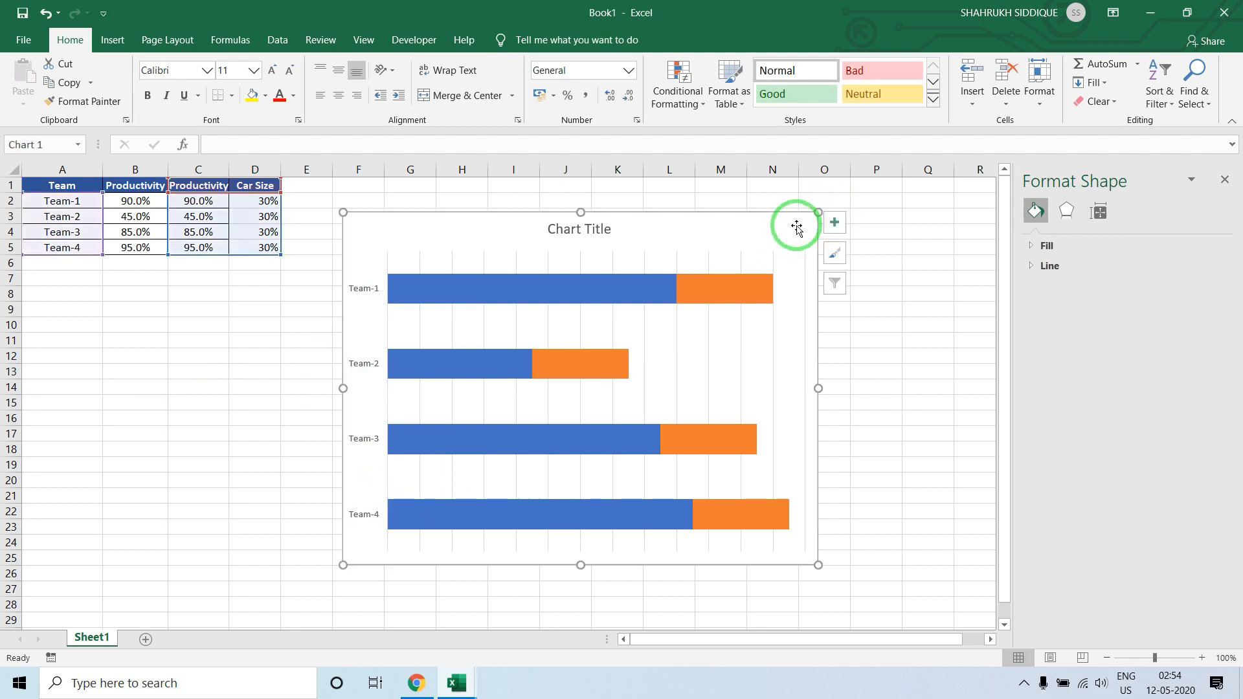
pyautogui.click(836, 226)
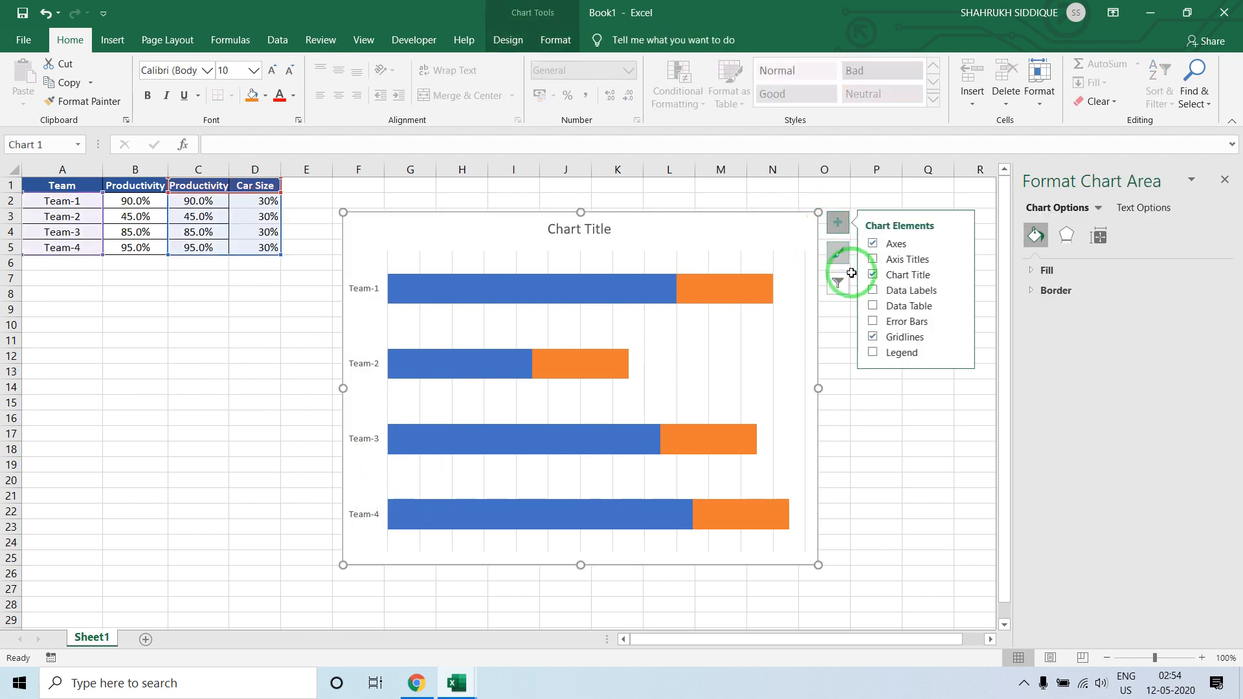
pyautogui.click(873, 338)
pyautogui.click(932, 381)
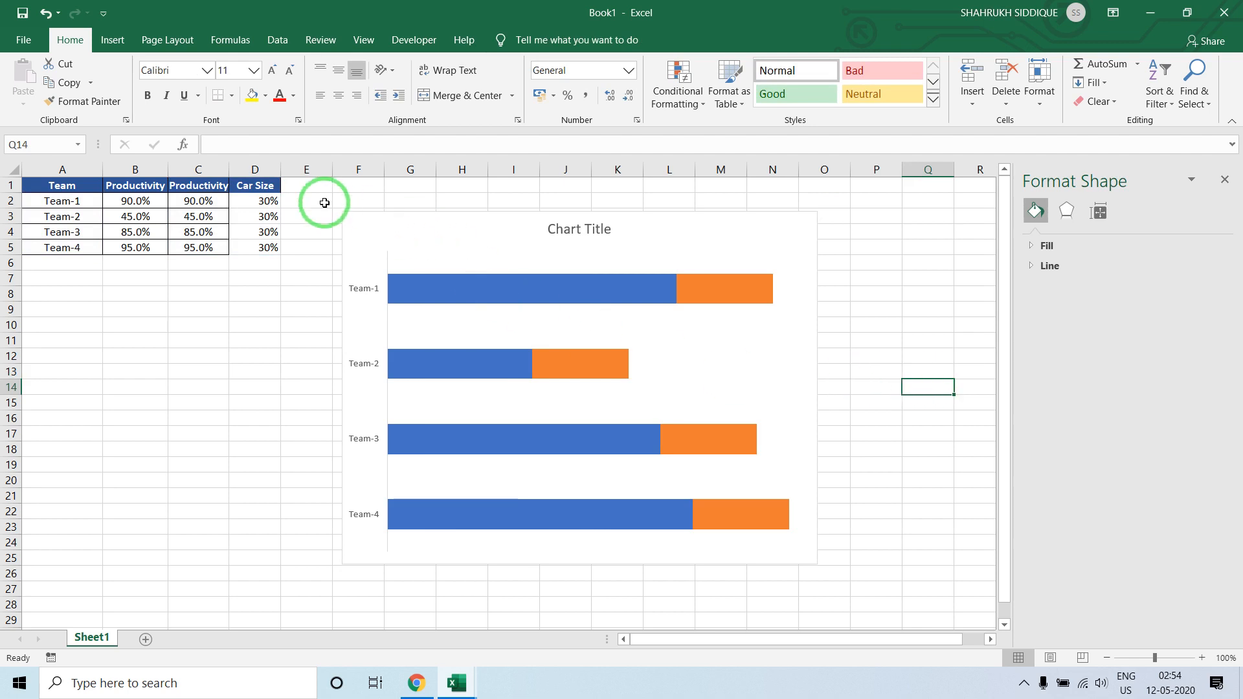
pyautogui.click(345, 217)
pyautogui.moveTo(343, 213); pyautogui.dragTo(315, 208)
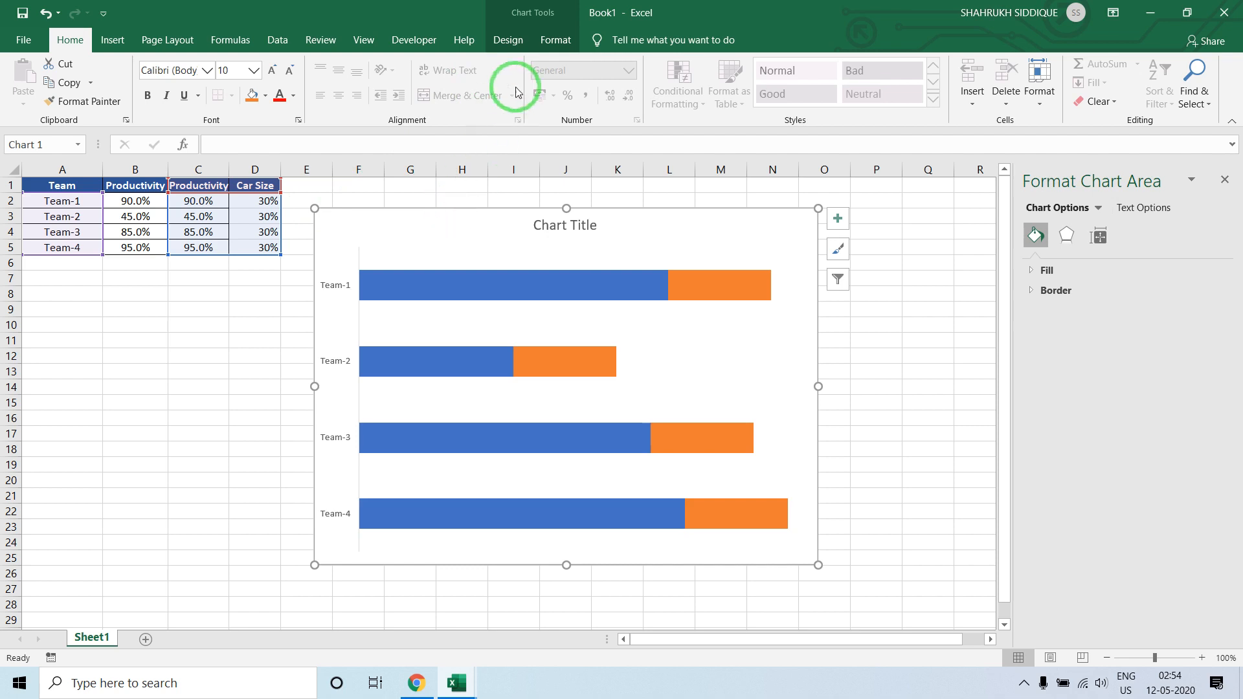
# - Set the chart area to no fill and no outline, and deselect the chart
pyautogui.click(567, 41)
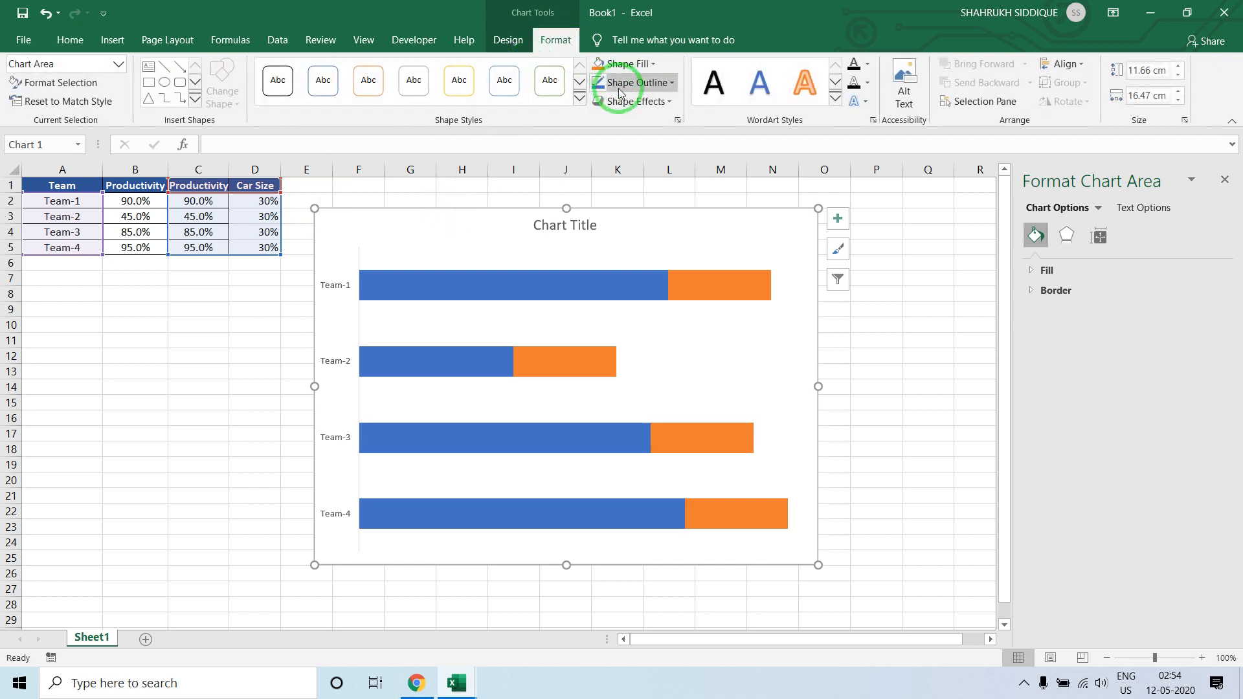
pyautogui.click(638, 63)
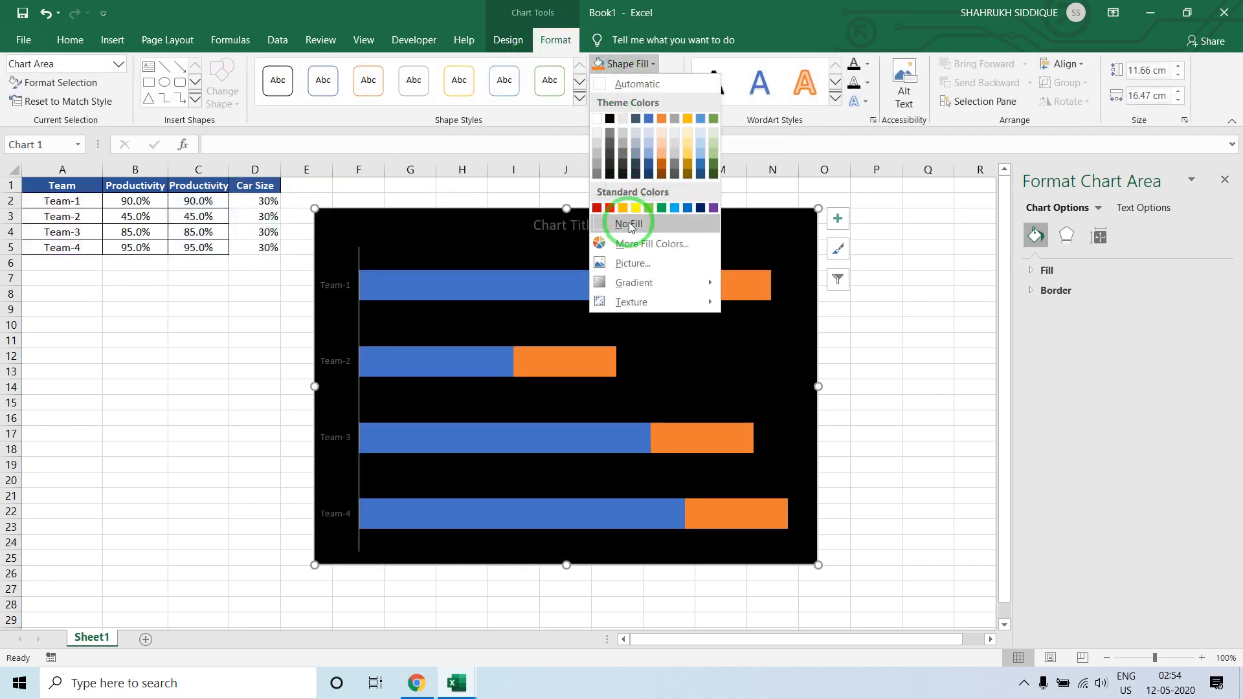
pyautogui.click(628, 223)
pyautogui.click(632, 83)
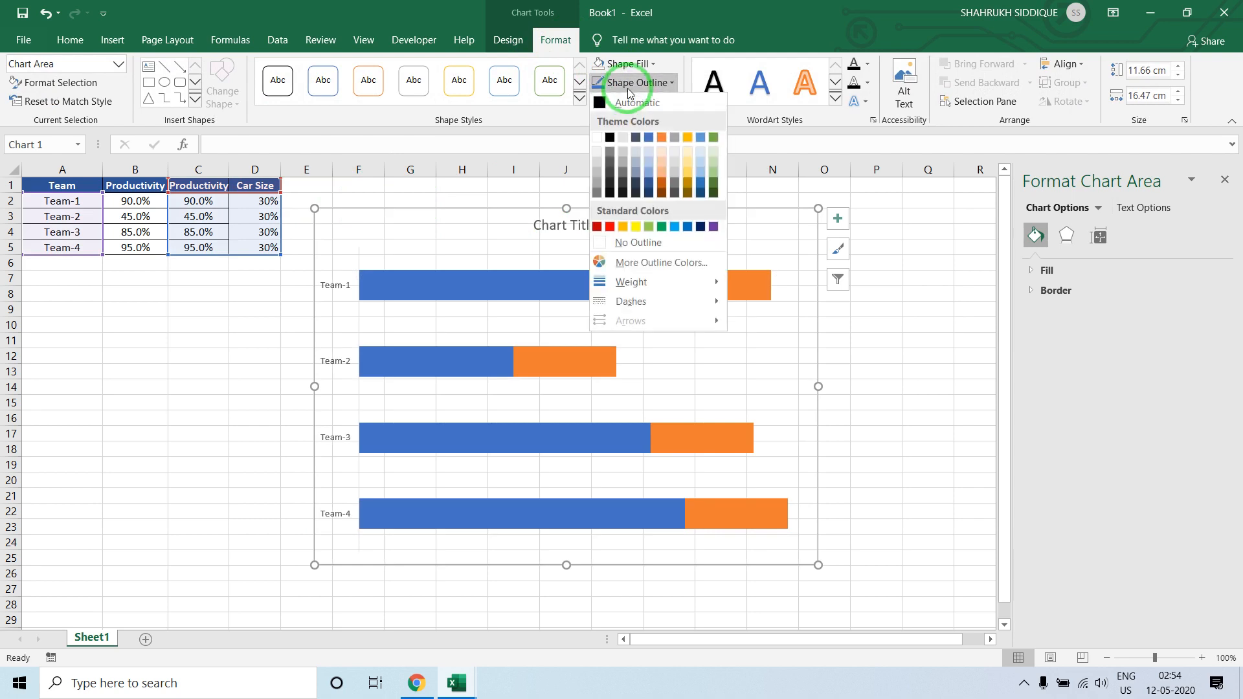
pyautogui.click(611, 242)
pyautogui.click(241, 320)
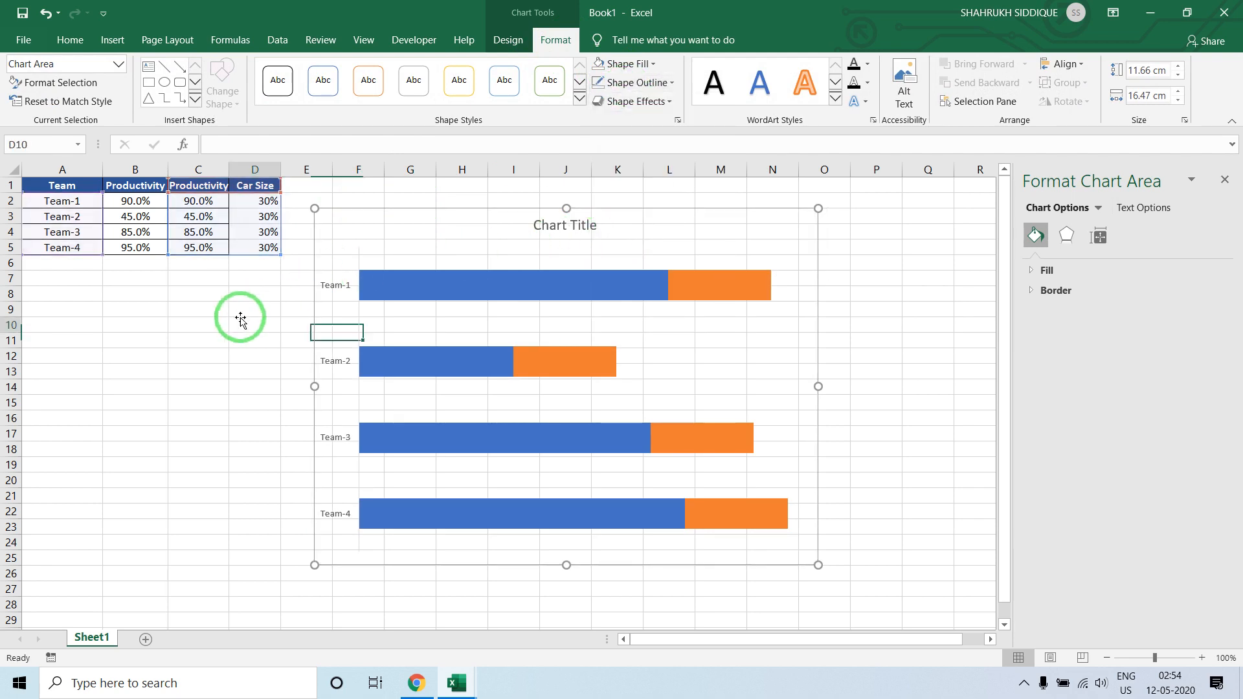
# - Hide the worksheet's gridlines and its row and column headings
pyautogui.click(360, 41)
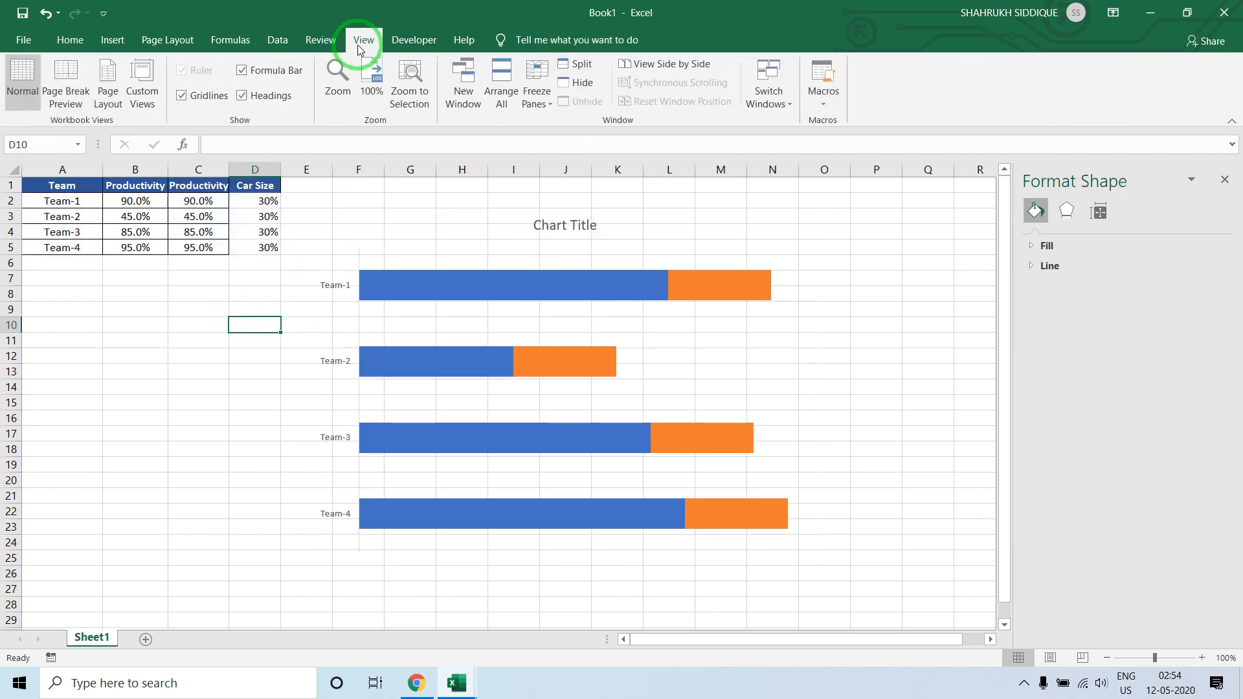
pyautogui.click(200, 96)
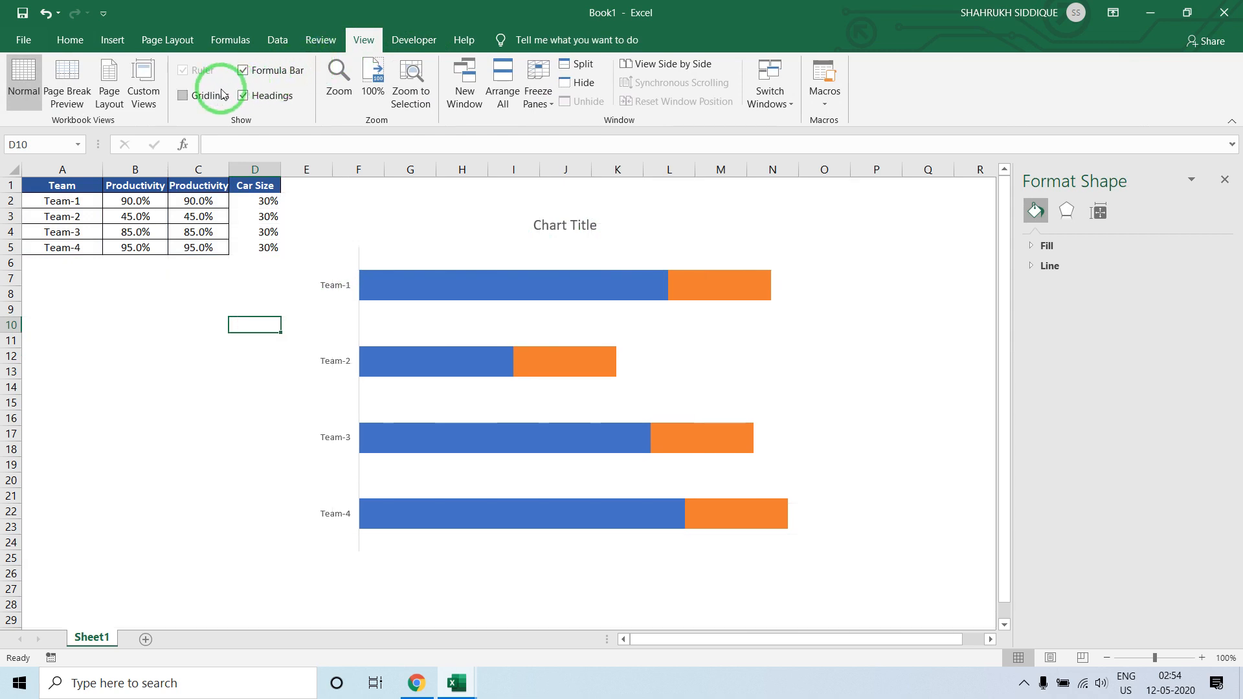
pyautogui.click(259, 101)
pyautogui.click(144, 360)
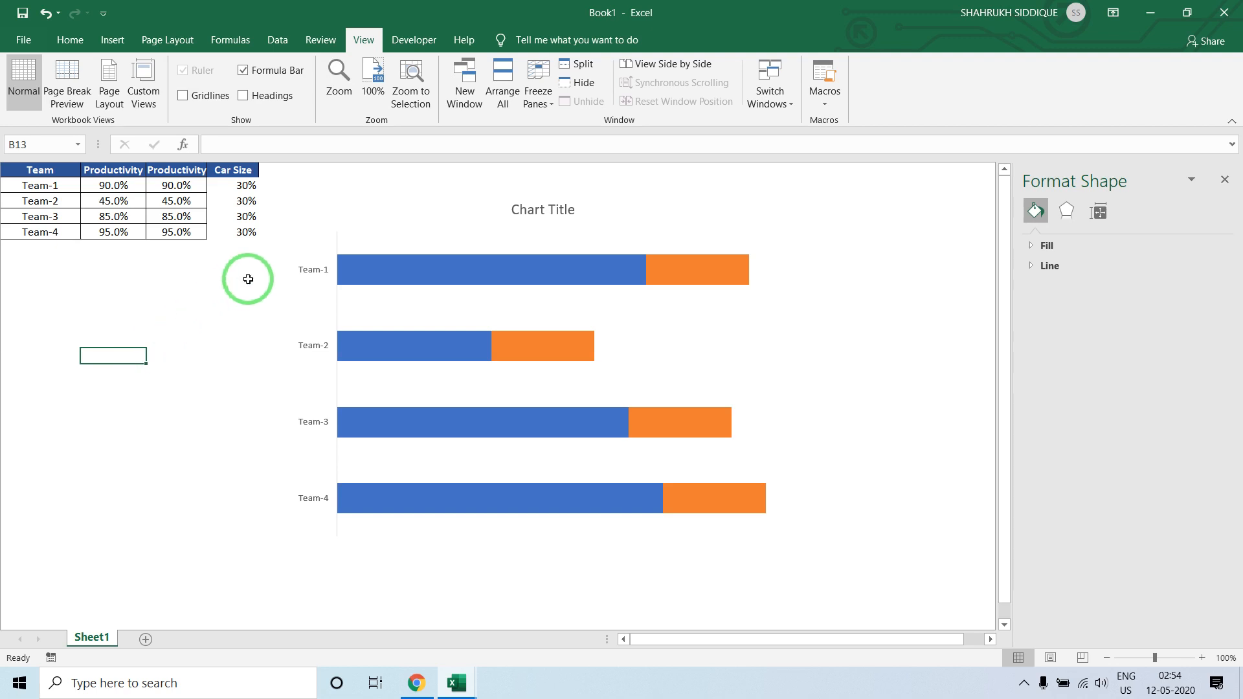
# - Set the line of the chart's vertical axis to No line and deselect the chart
pyautogui.click(311, 269)
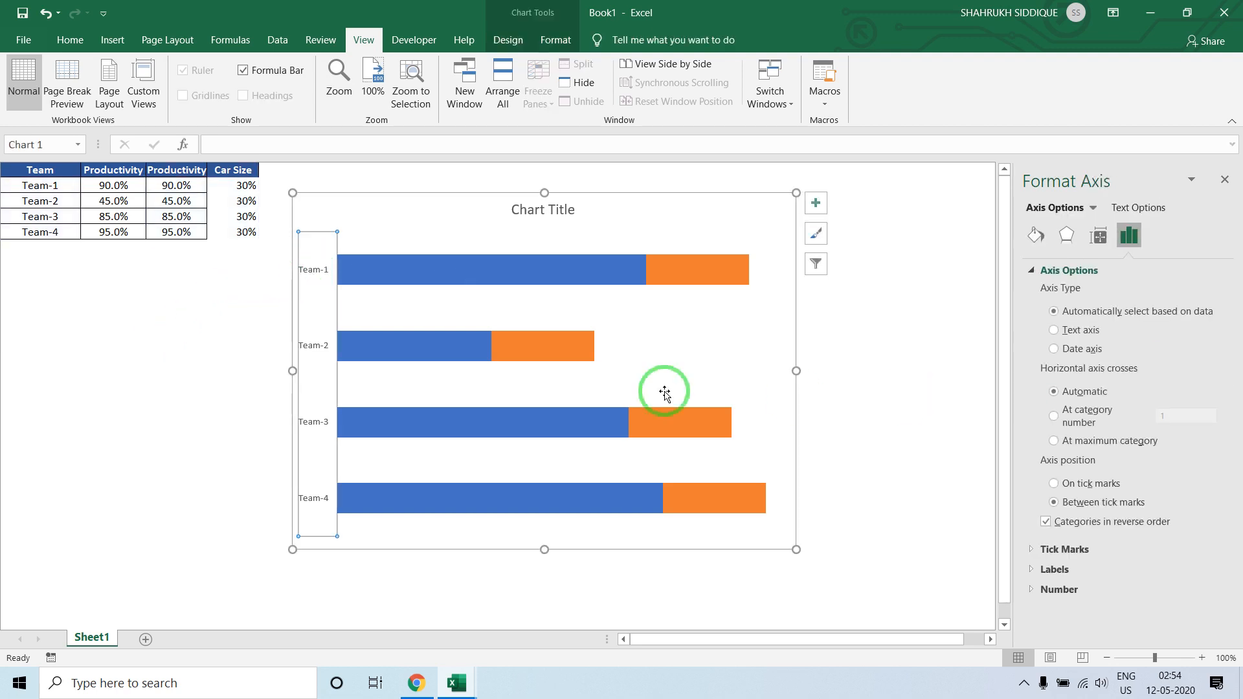
pyautogui.doubleClick(317, 273)
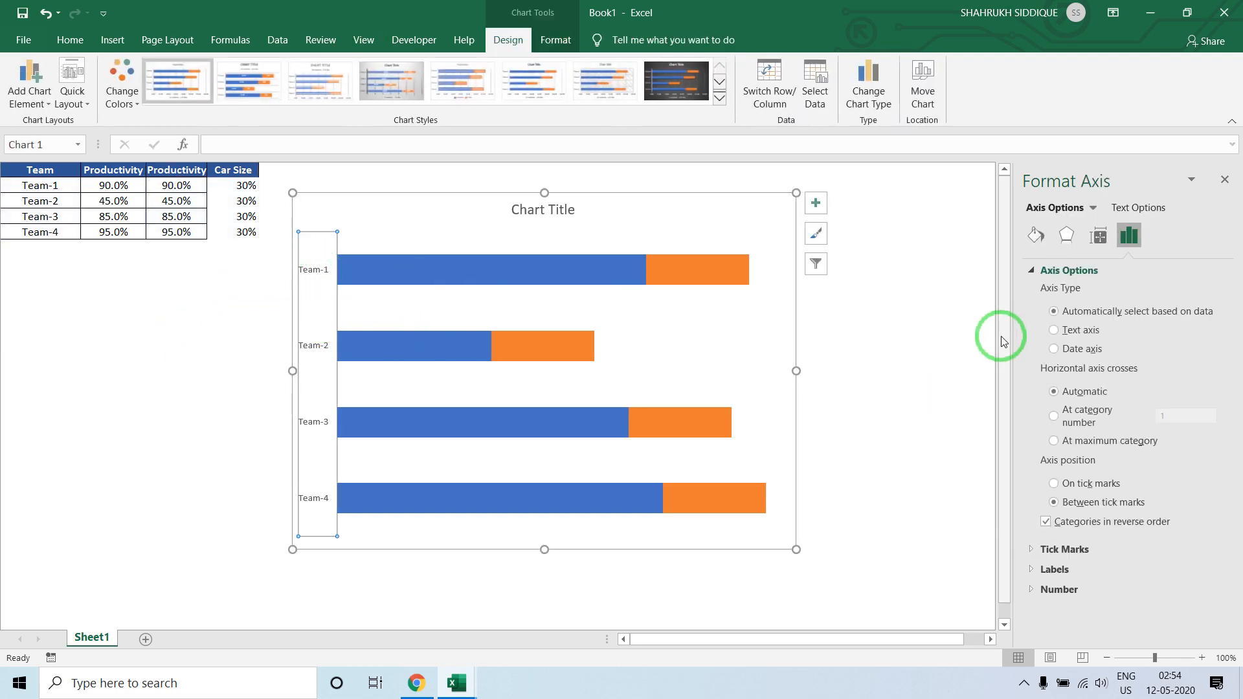
pyautogui.click(1036, 238)
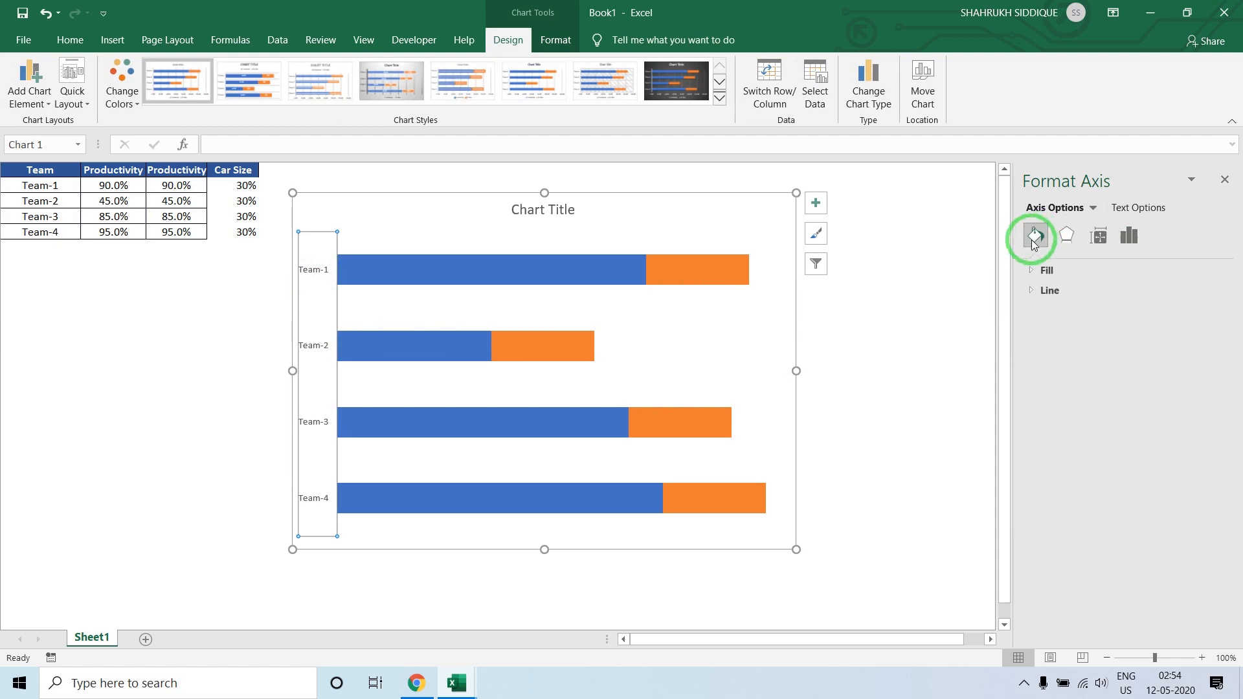
pyautogui.click(1049, 291)
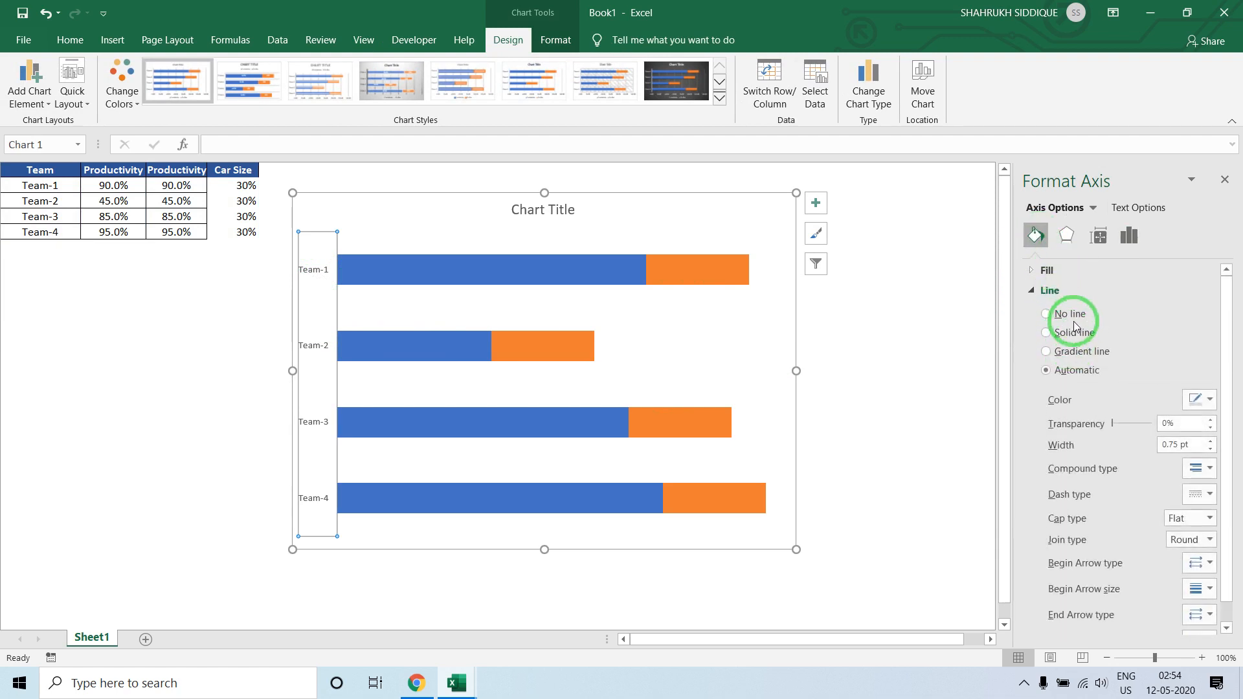
pyautogui.click(1072, 317)
pyautogui.click(197, 309)
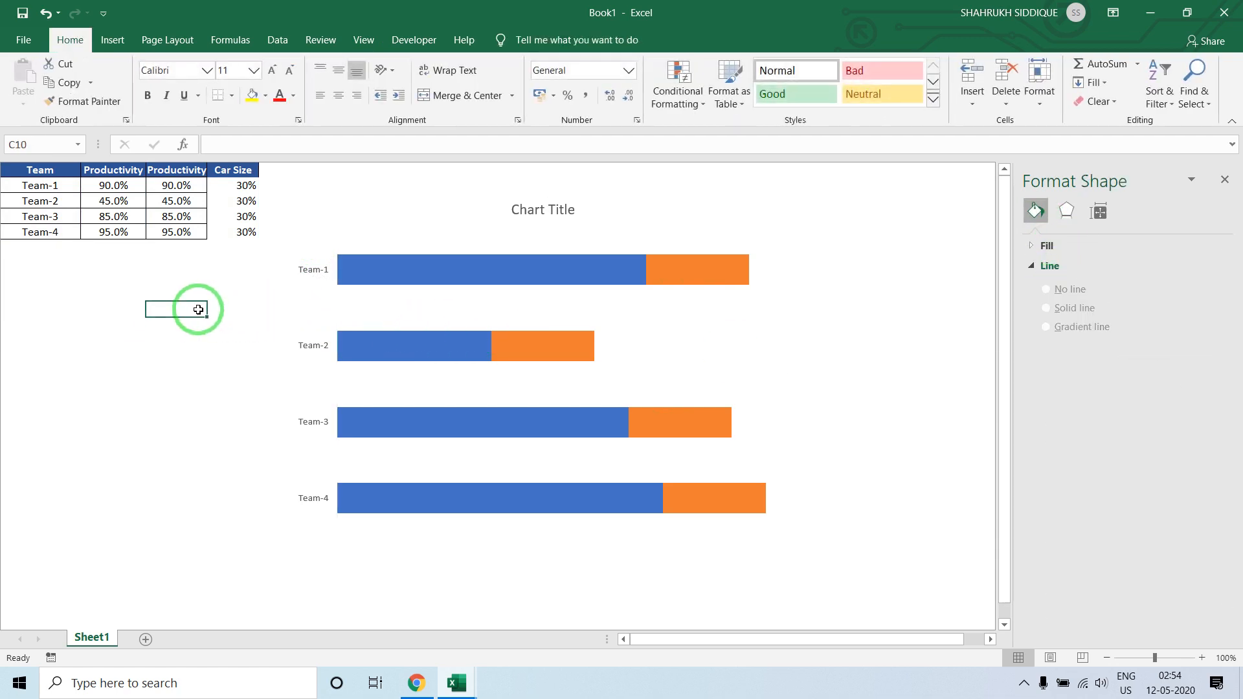
# - Format the team labels on the vertical axis in bold Agency FB at size 10.5
pyautogui.click(303, 267)
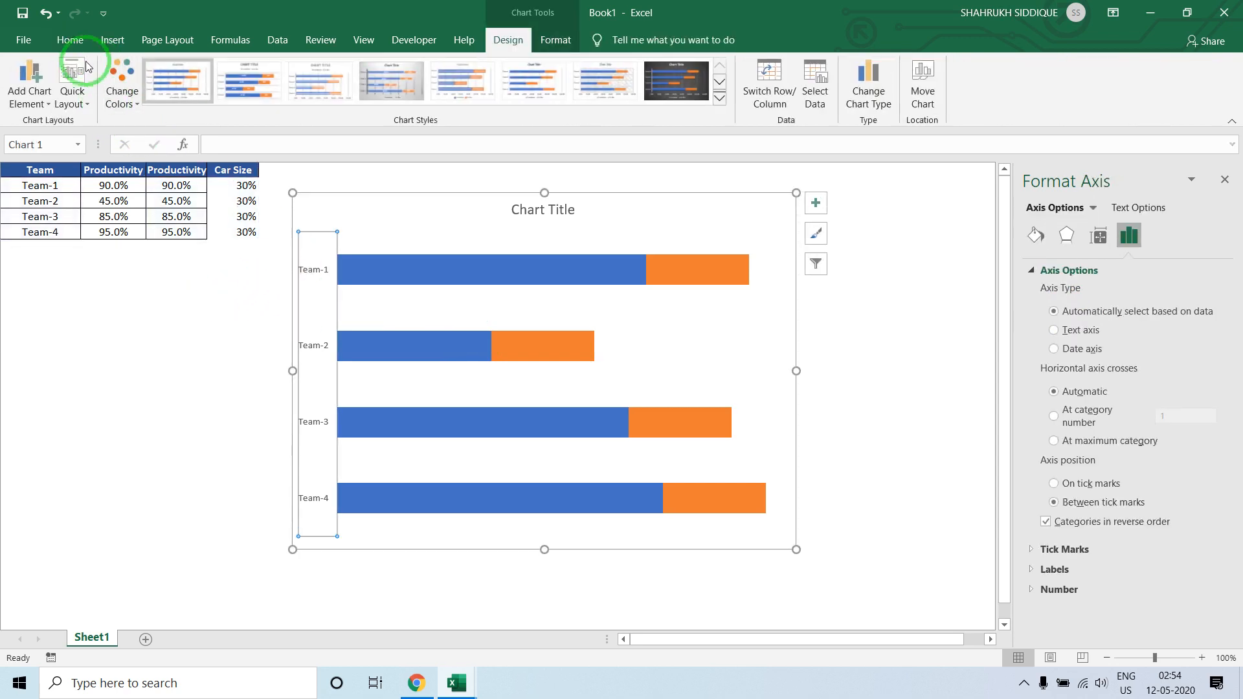
pyautogui.click(69, 39)
pyautogui.click(149, 96)
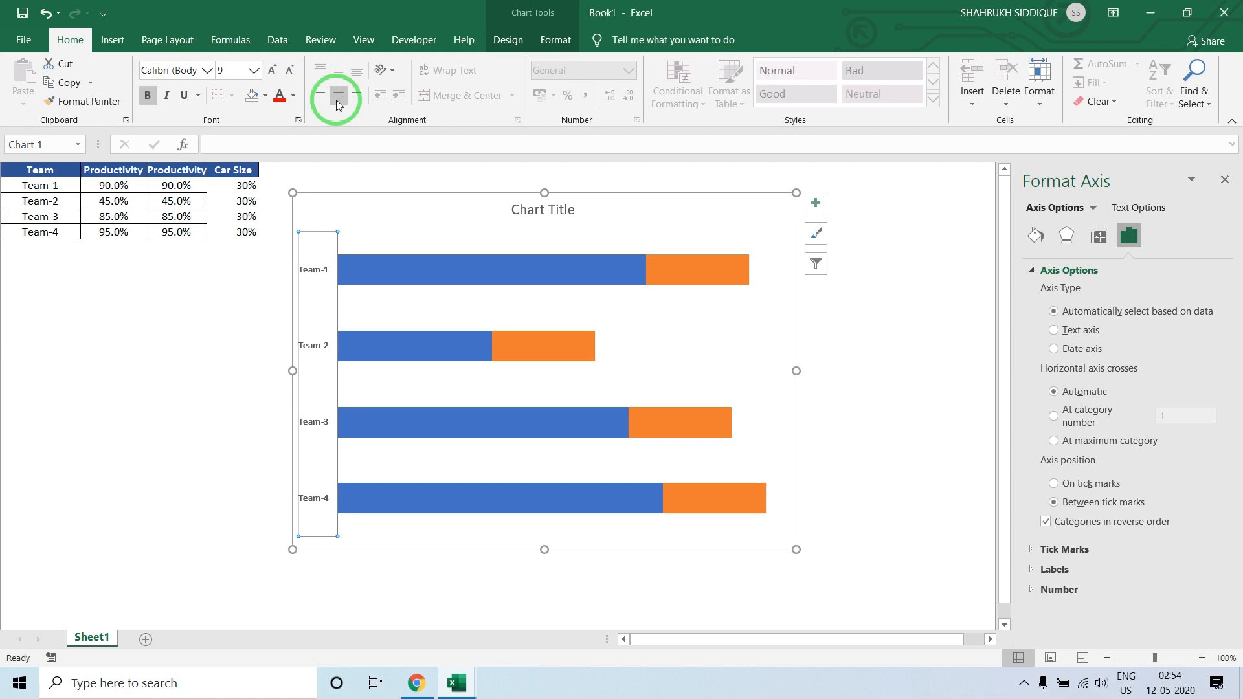
pyautogui.click(277, 72)
pyautogui.click(277, 71)
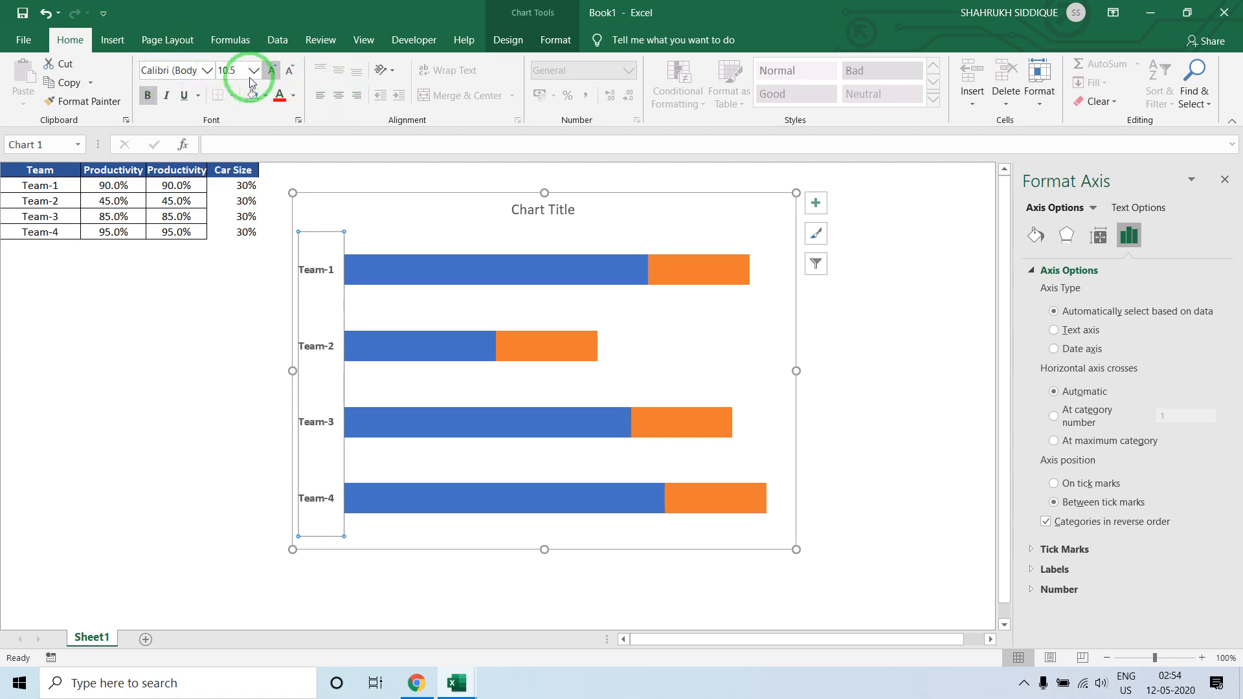
pyautogui.click(184, 75)
pyautogui.write('Agency FB')
pyautogui.press('Return')
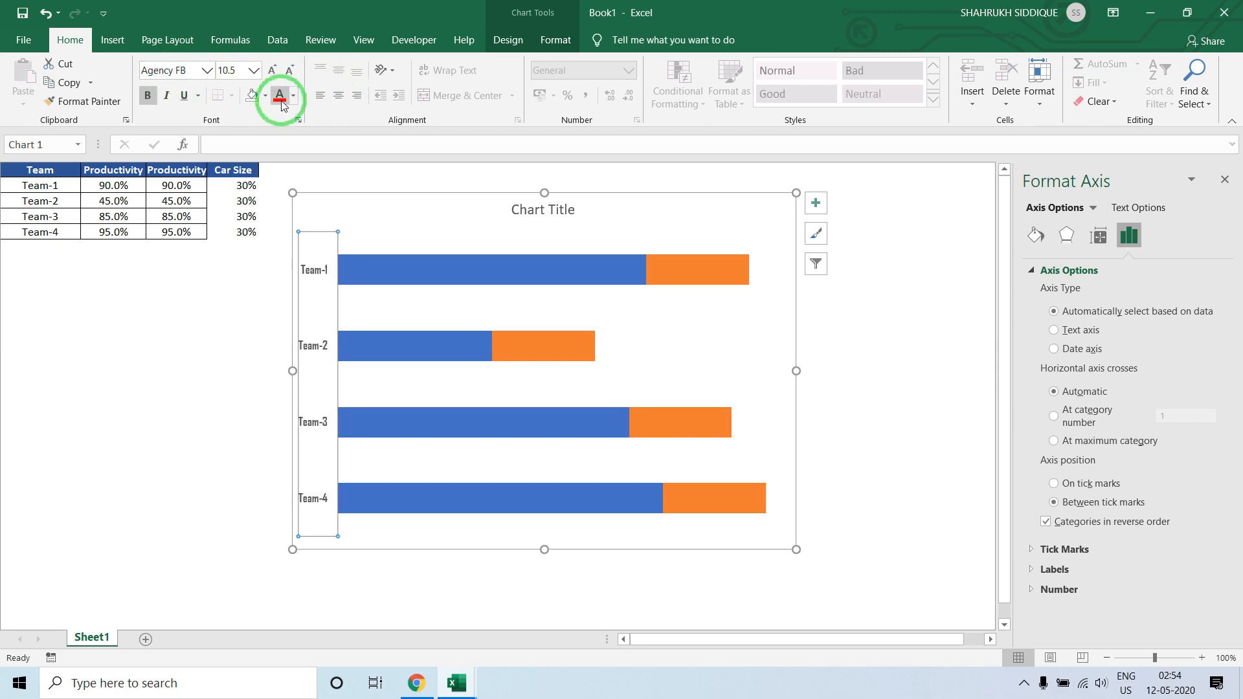
# - Color the vertical axis team labels black, increase their font size to 11, and close the formatting pane
pyautogui.click(293, 95)
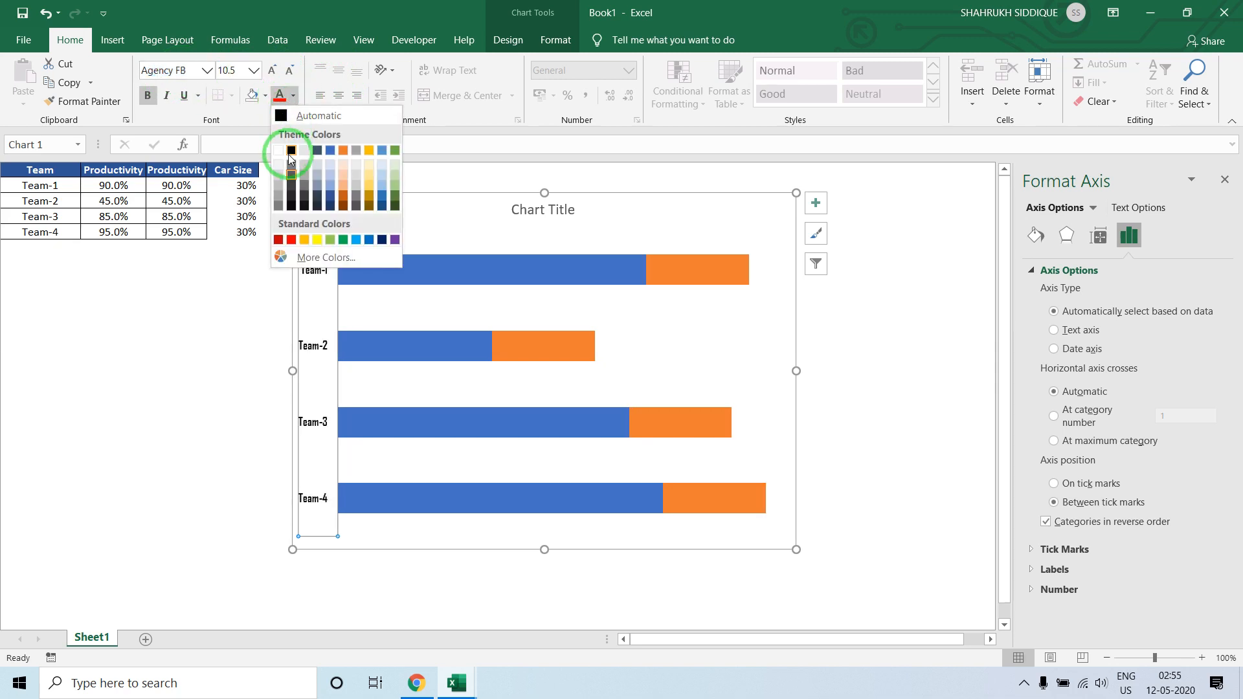
pyautogui.click(290, 153)
pyautogui.click(269, 75)
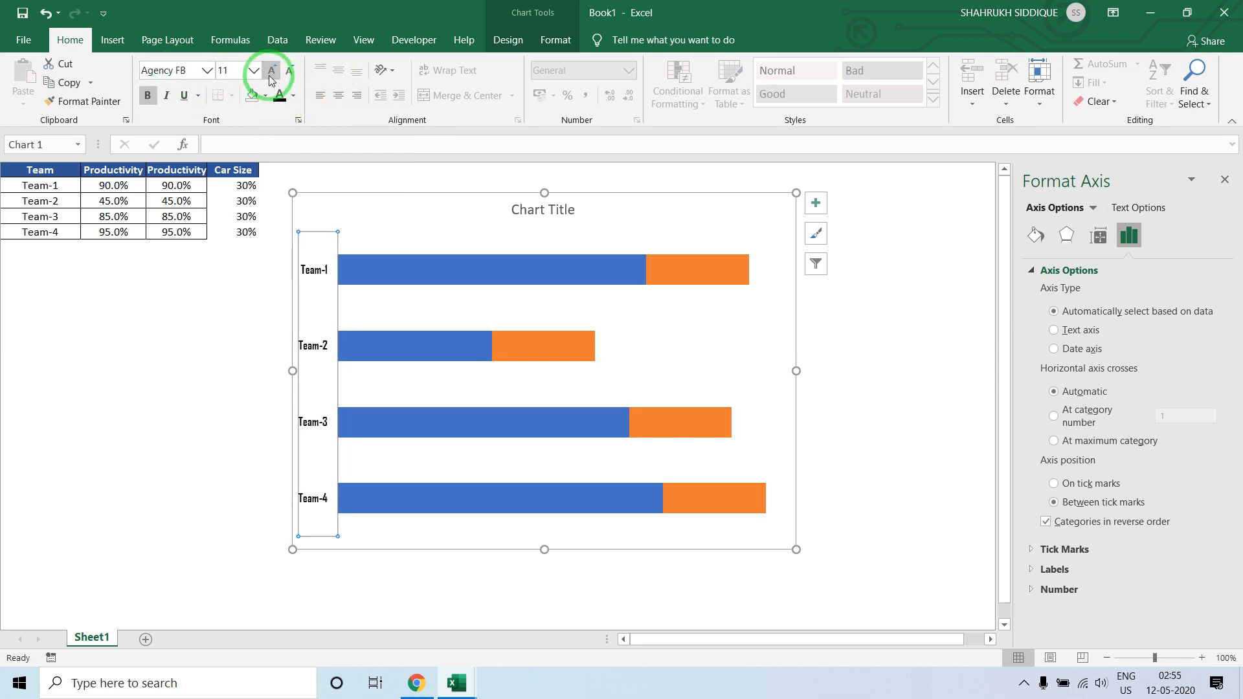
pyautogui.click(158, 404)
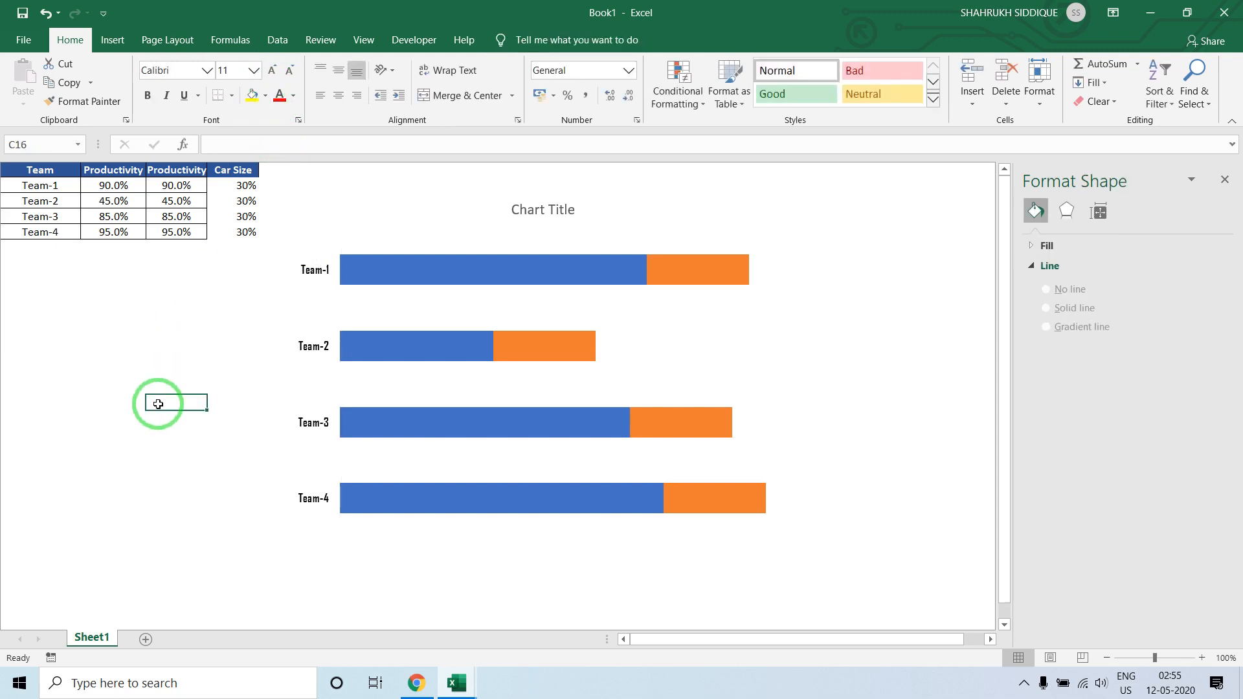
pyautogui.click(1224, 179)
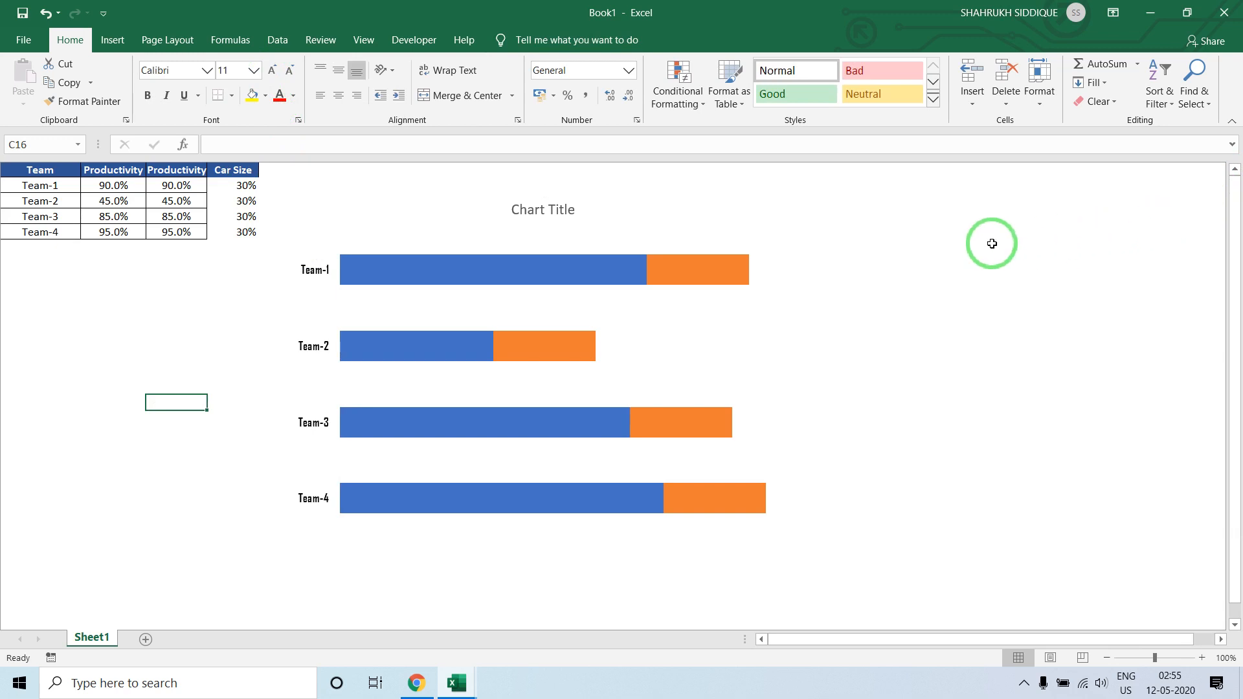
# - Give the Team-1 Productivity bar no border line and a gradient fill, removing the gradient stop at 8%
pyautogui.click(561, 280)
pyautogui.click(561, 280)
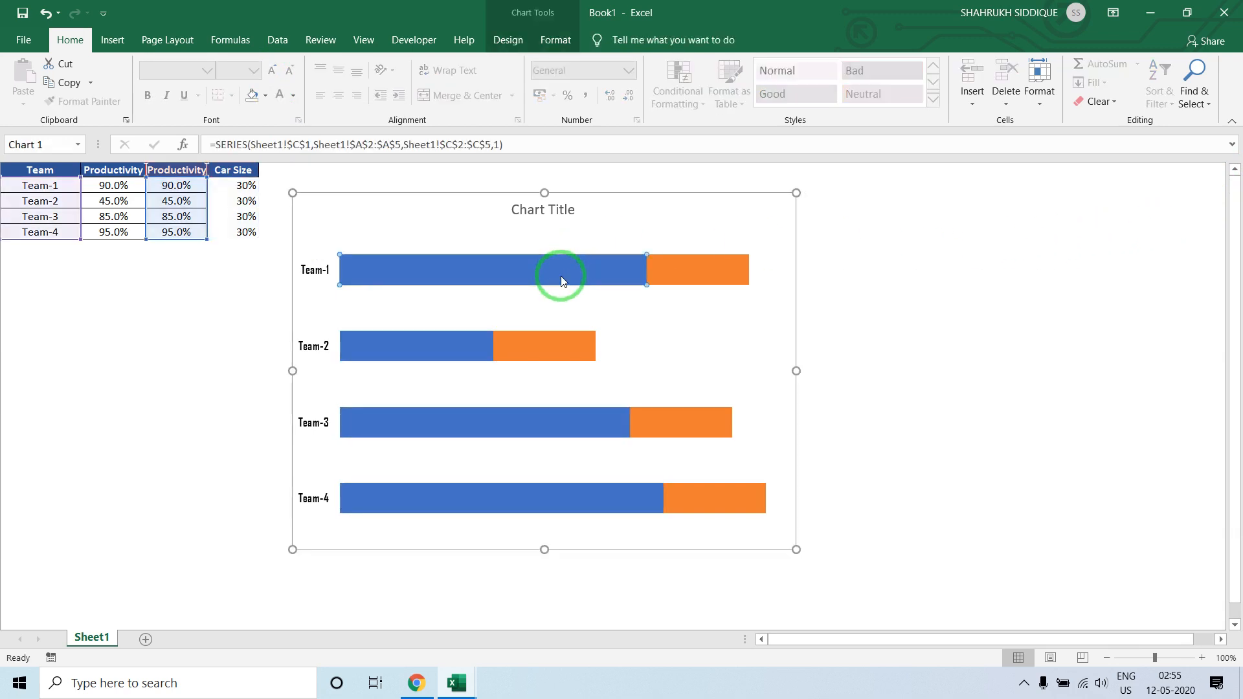
pyautogui.doubleClick(561, 280)
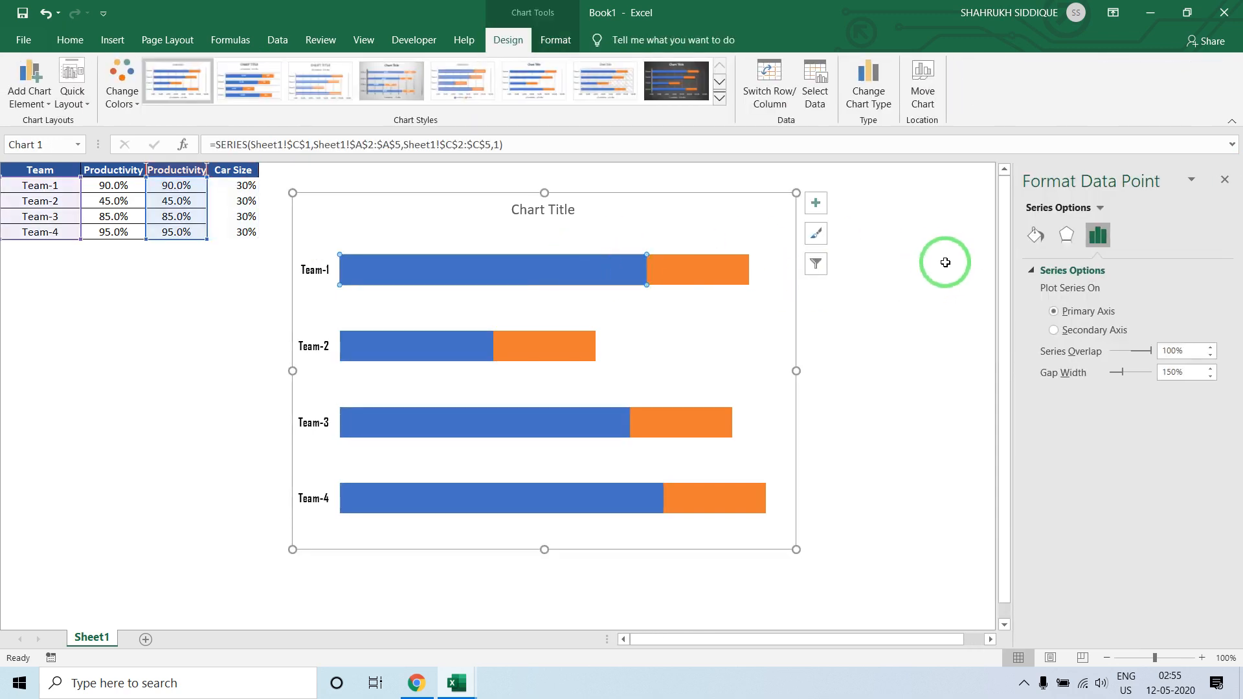
pyautogui.click(1036, 237)
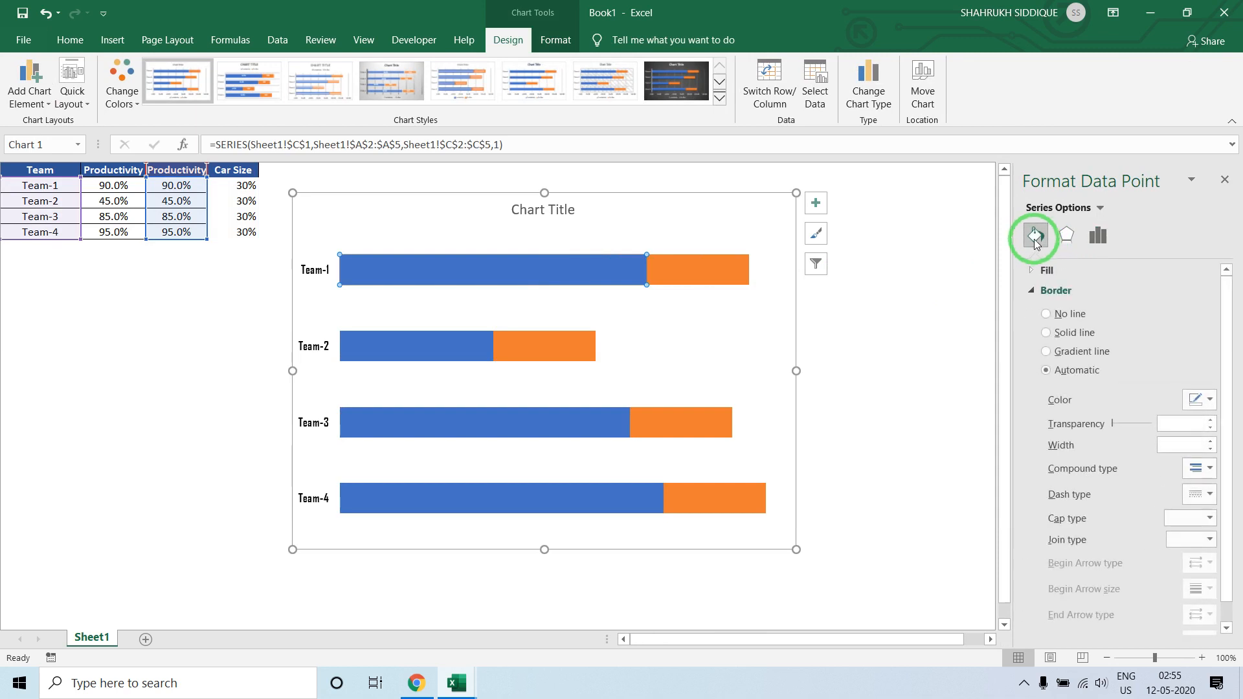
pyautogui.click(1057, 317)
pyautogui.click(1049, 290)
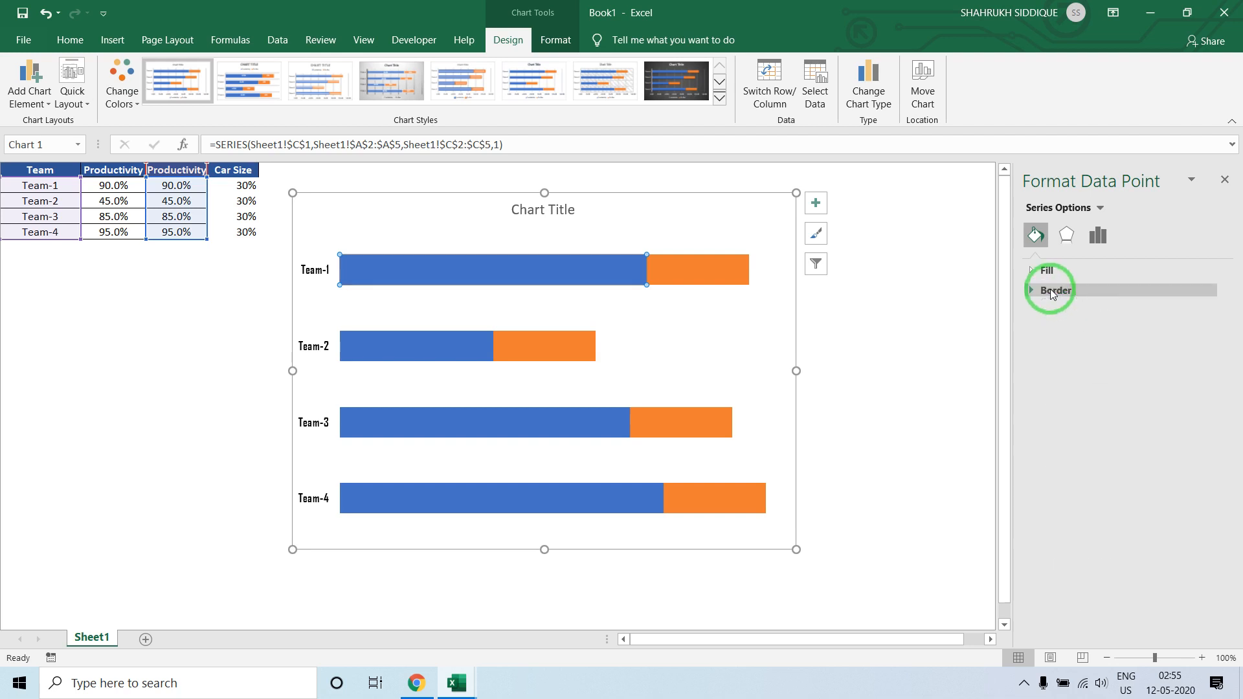
pyautogui.click(1048, 271)
pyautogui.click(1061, 331)
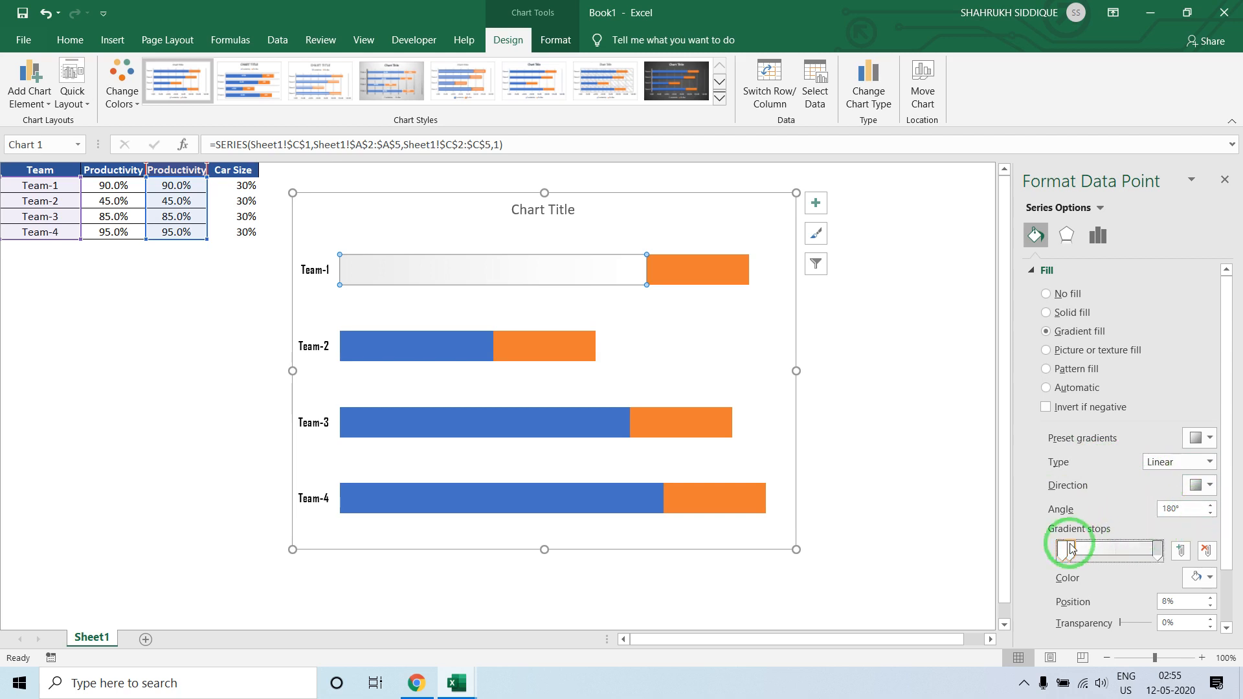
pyautogui.moveTo(1069, 544); pyautogui.dragTo(1097, 481)
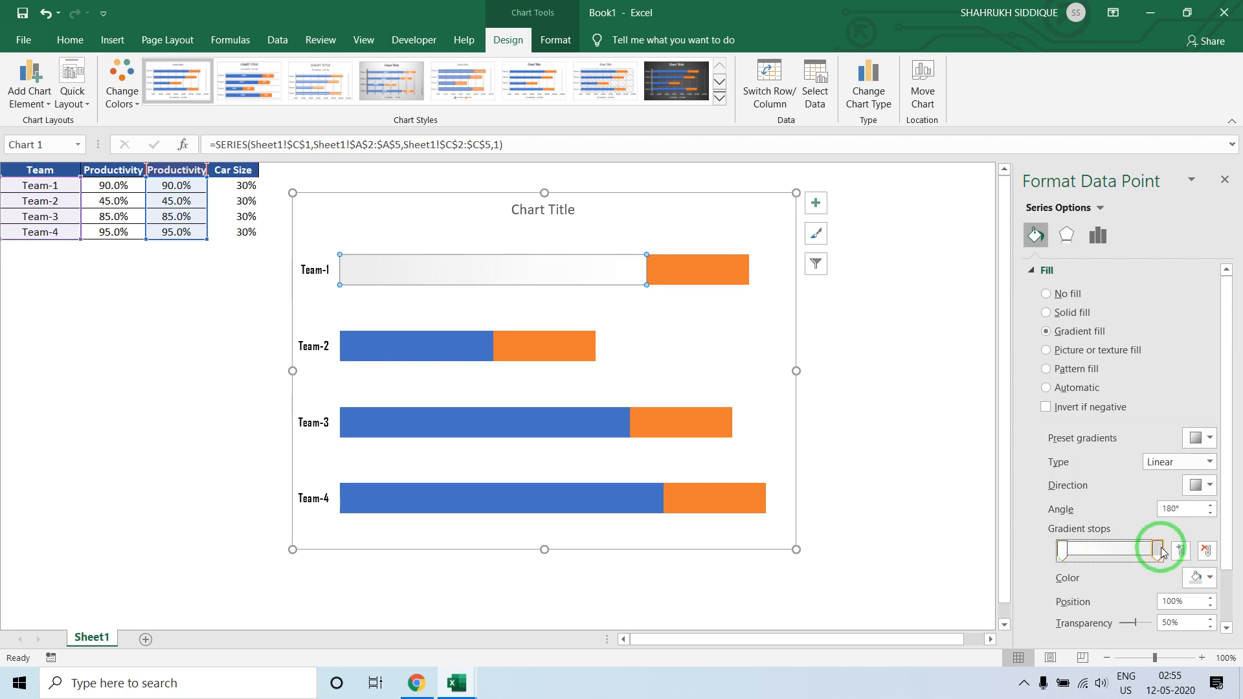
pyautogui.click(953, 367)
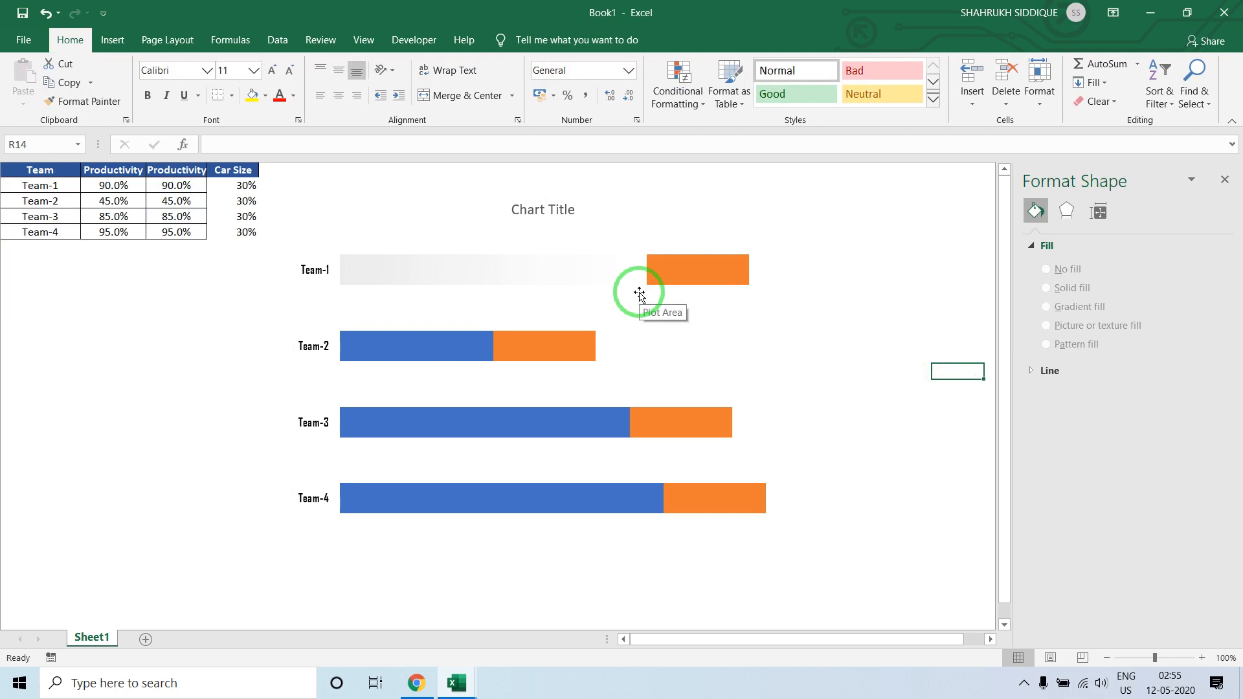
# - Apply the gradient fill to the whole Productivity series and deselect the chart
pyautogui.click(606, 277)
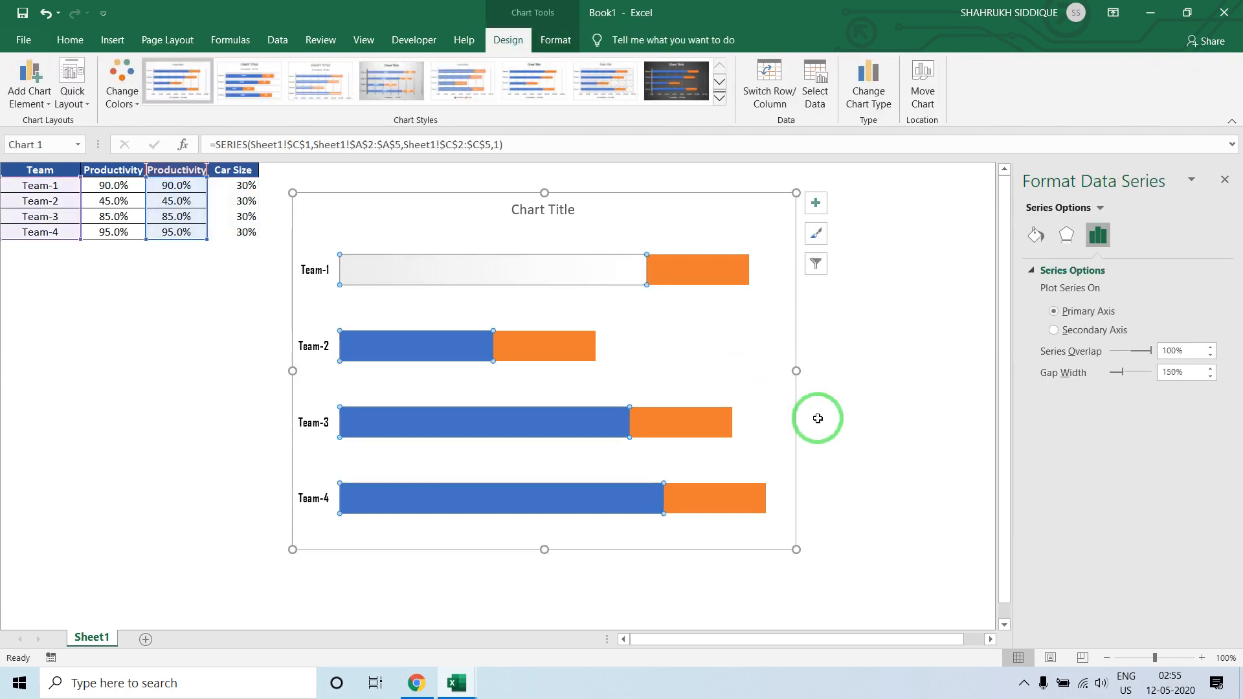
pyautogui.click(883, 417)
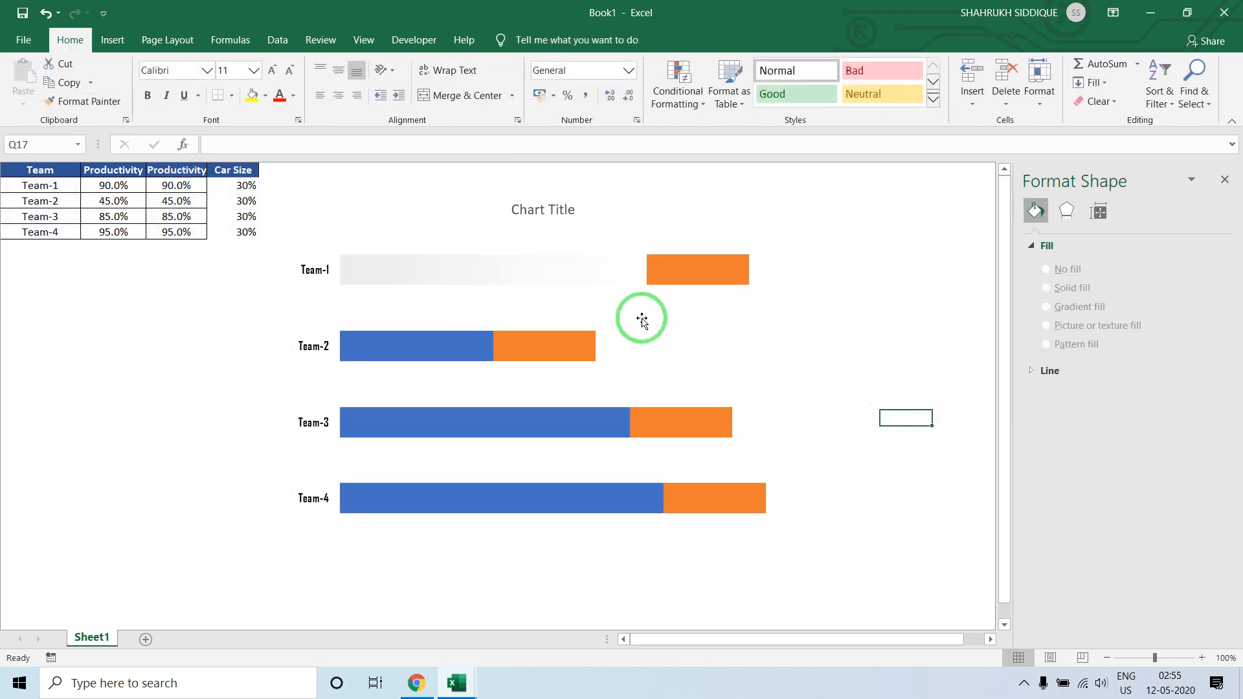
pyautogui.click(459, 273)
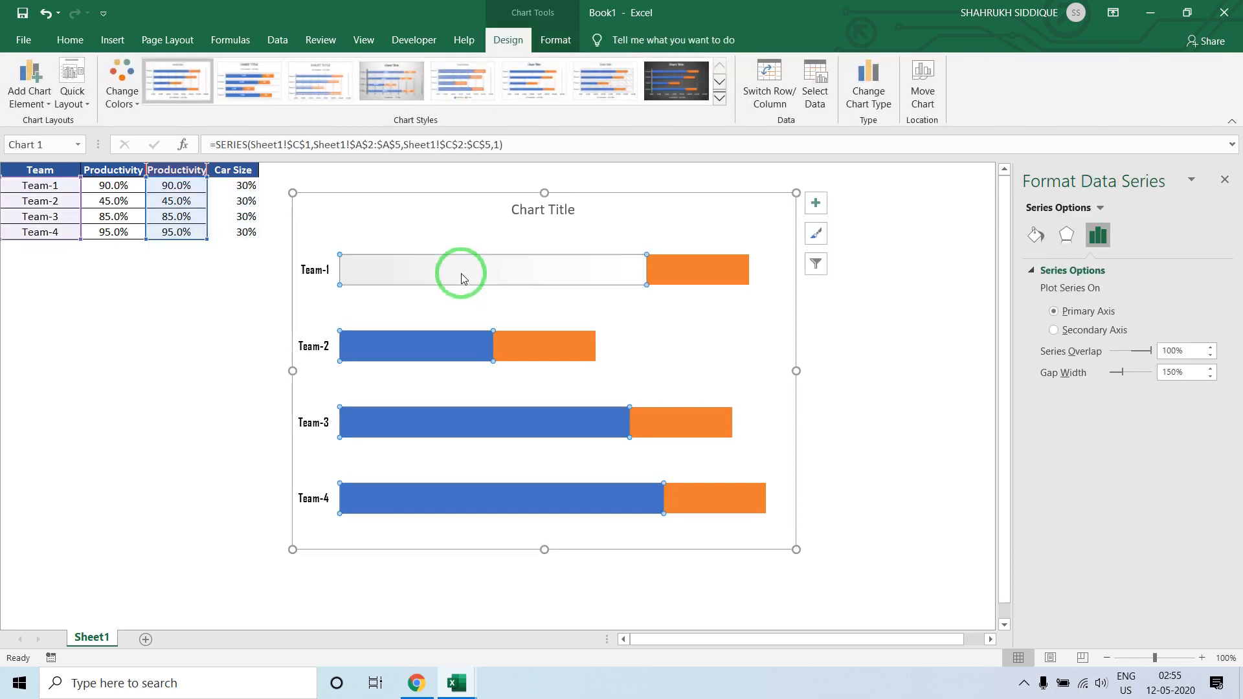
pyautogui.click(1033, 244)
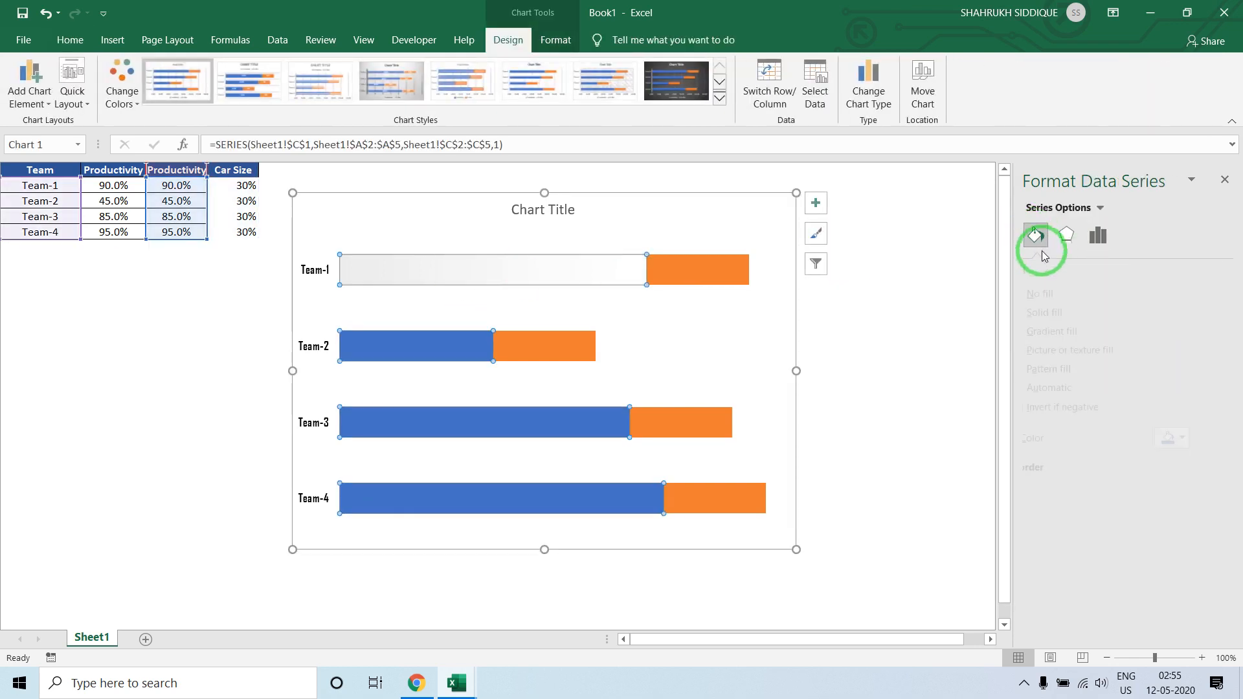
pyautogui.click(1081, 320)
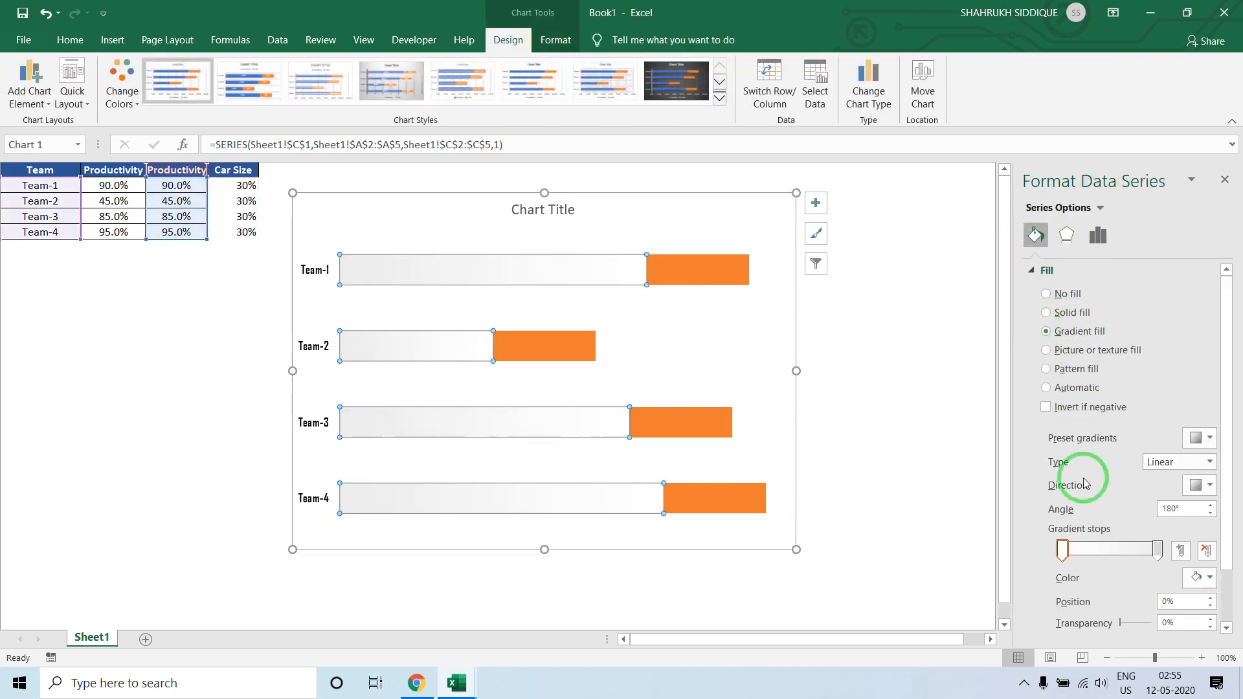
pyautogui.click(961, 452)
# - Remove the outline from the Productivity series bars and deselect the chart
pyautogui.click(603, 271)
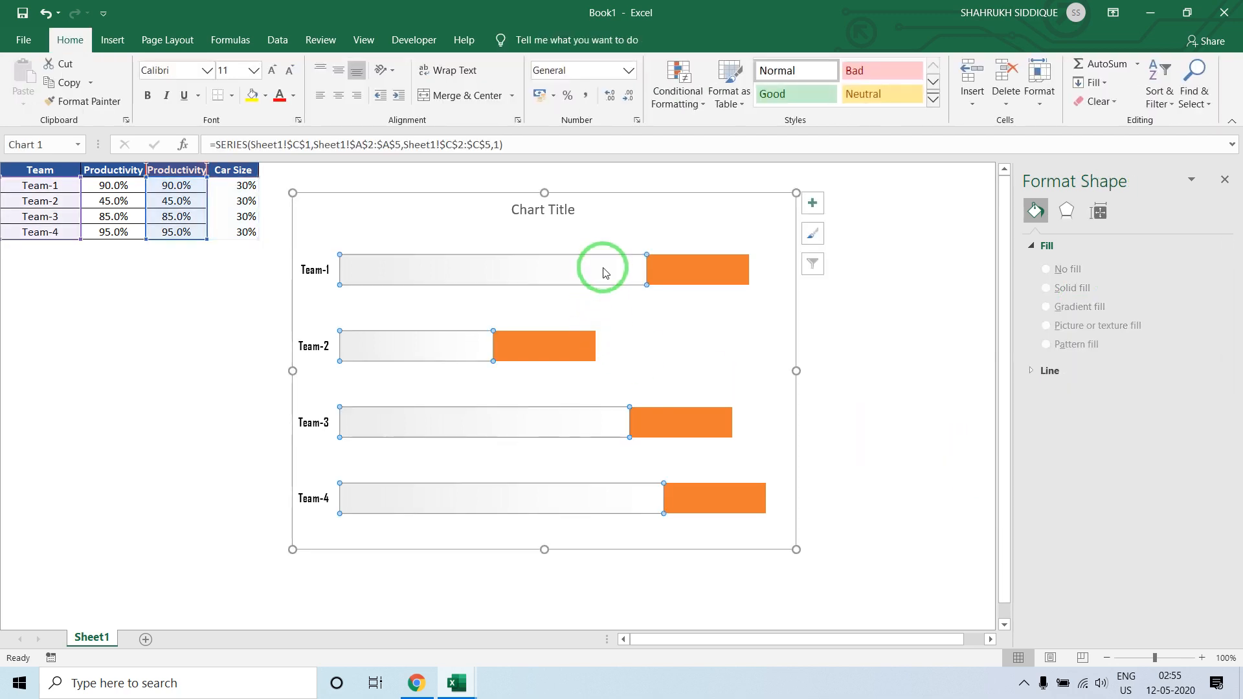
pyautogui.click(555, 40)
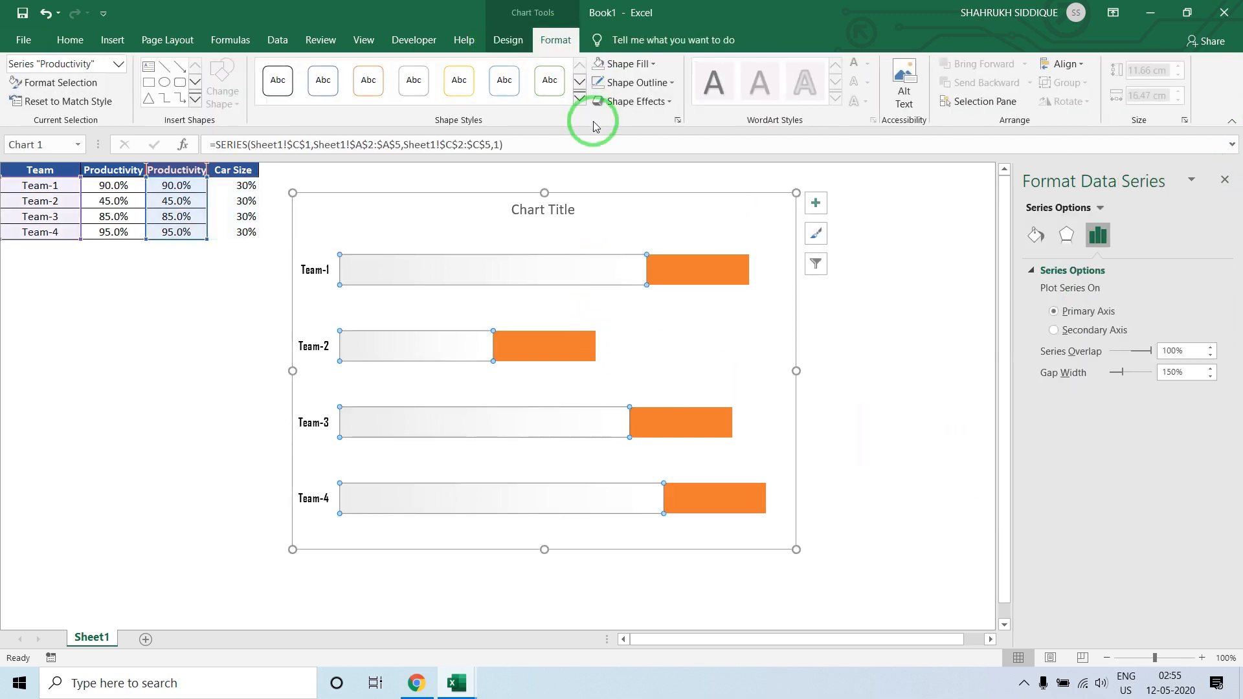
pyautogui.click(625, 83)
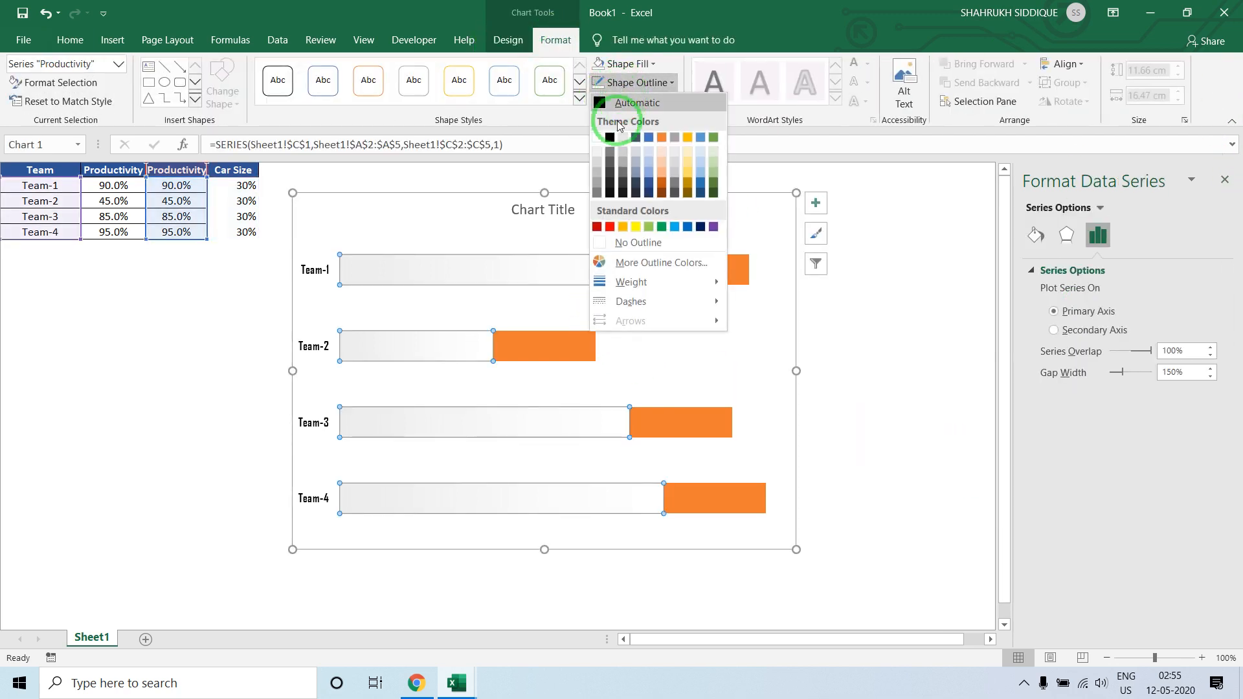
pyautogui.click(638, 242)
pyautogui.click(869, 246)
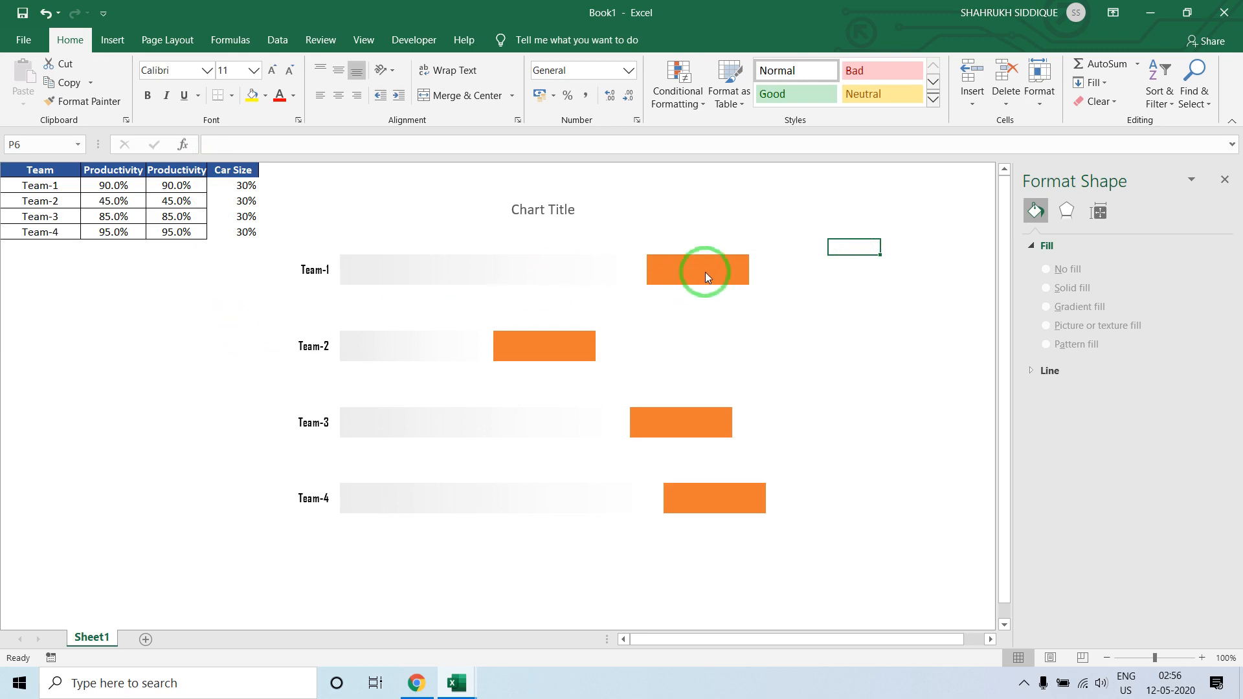
# - Switch to Chrome, look through the Pixabay page of the Porsche sports car vector and its web address, and close the browser
pyautogui.moveTo(706, 274)
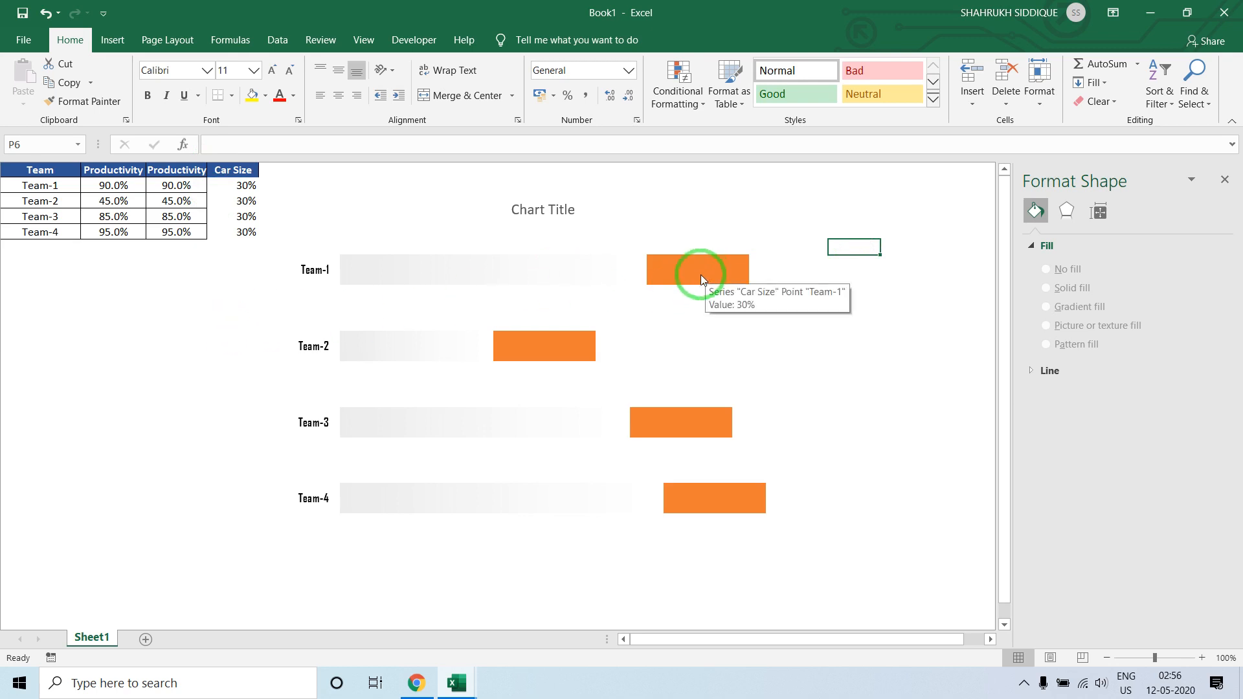
pyautogui.hotkey('alt', 'Tab')
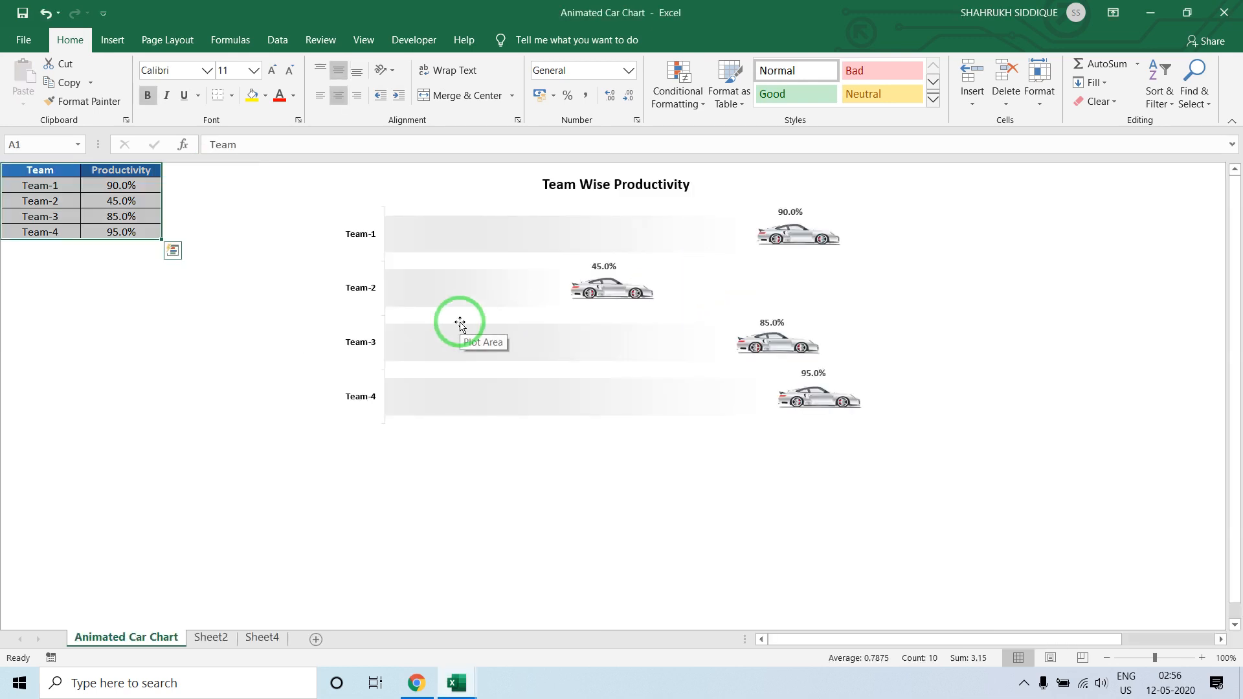
pyautogui.hotkey('alt', 'Tab')
pyautogui.press('Tab')
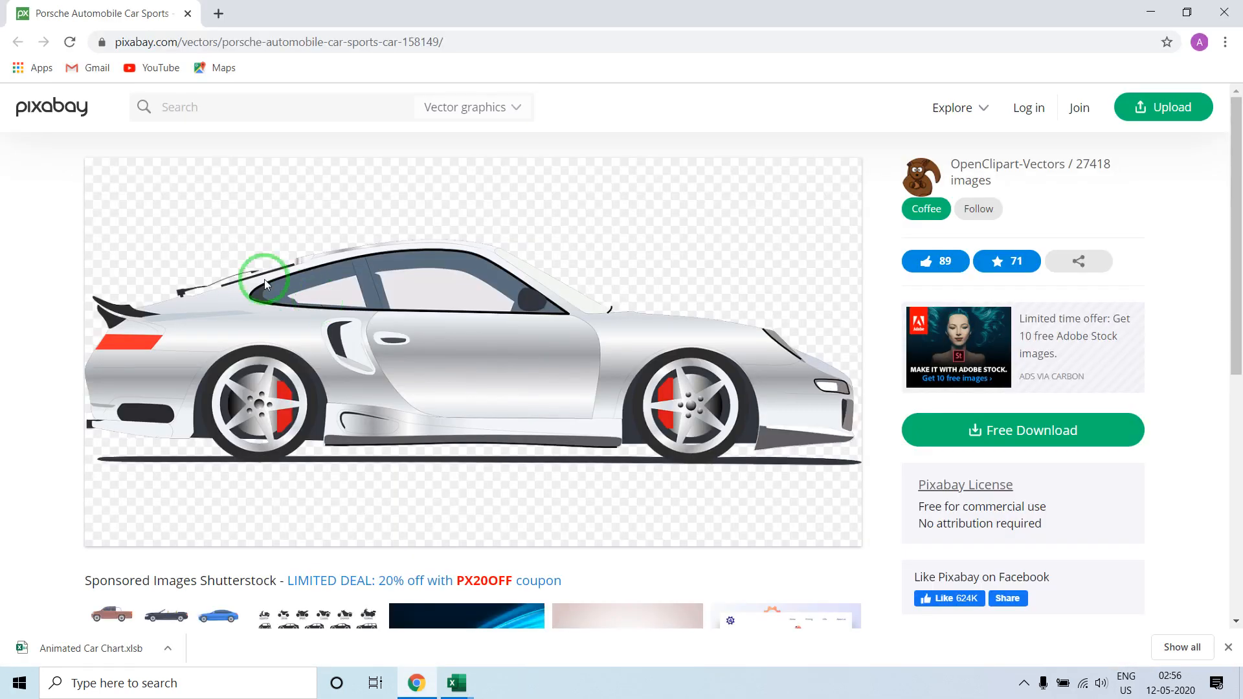
pyautogui.scroll(-7, 399, 297)
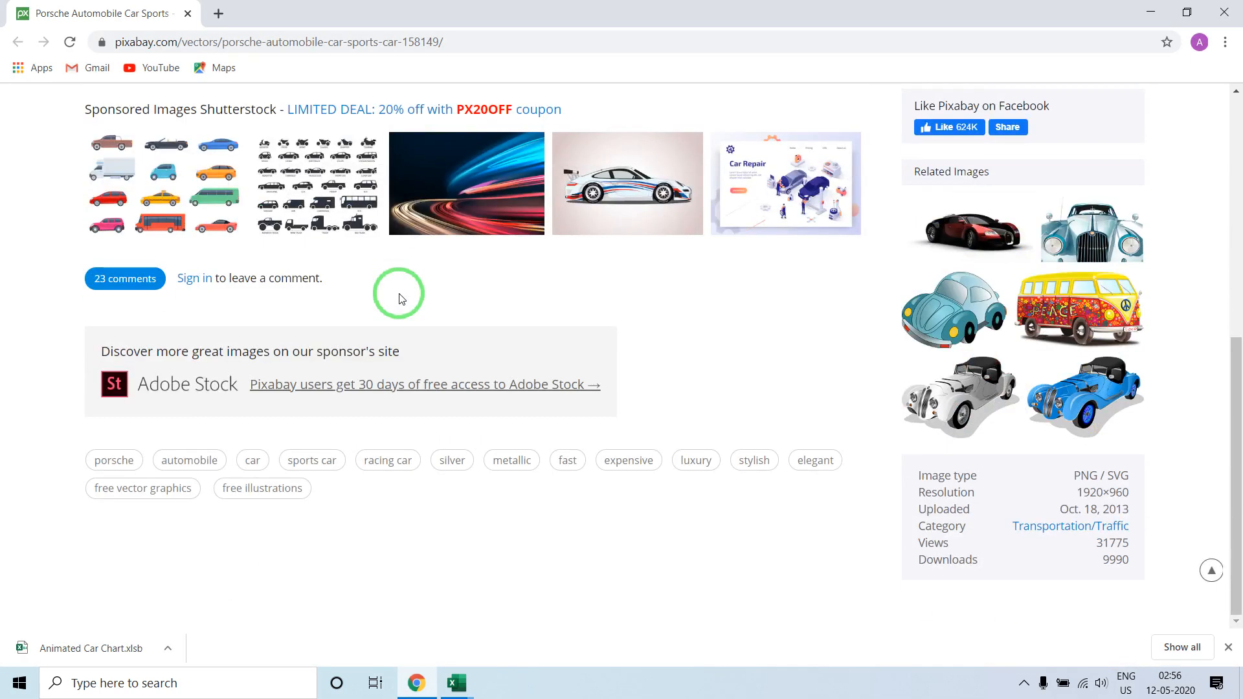
pyautogui.scroll(6, 399, 298)
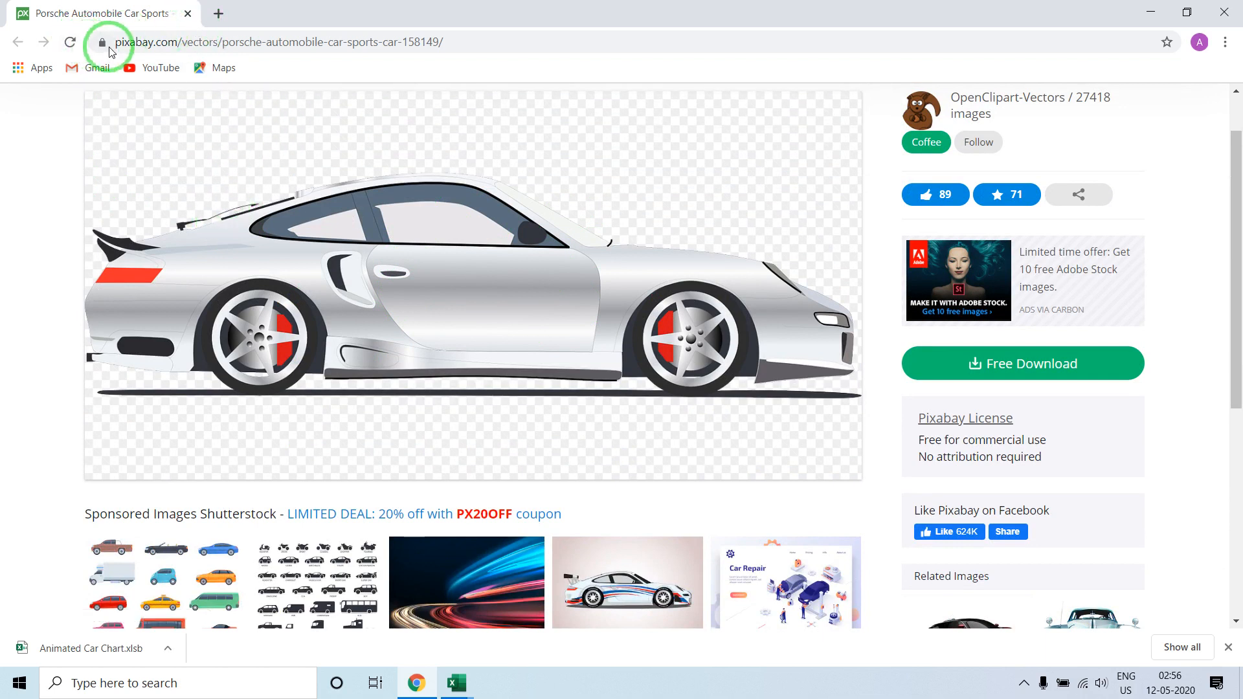
pyautogui.moveTo(112, 42); pyautogui.dragTo(551, 37)
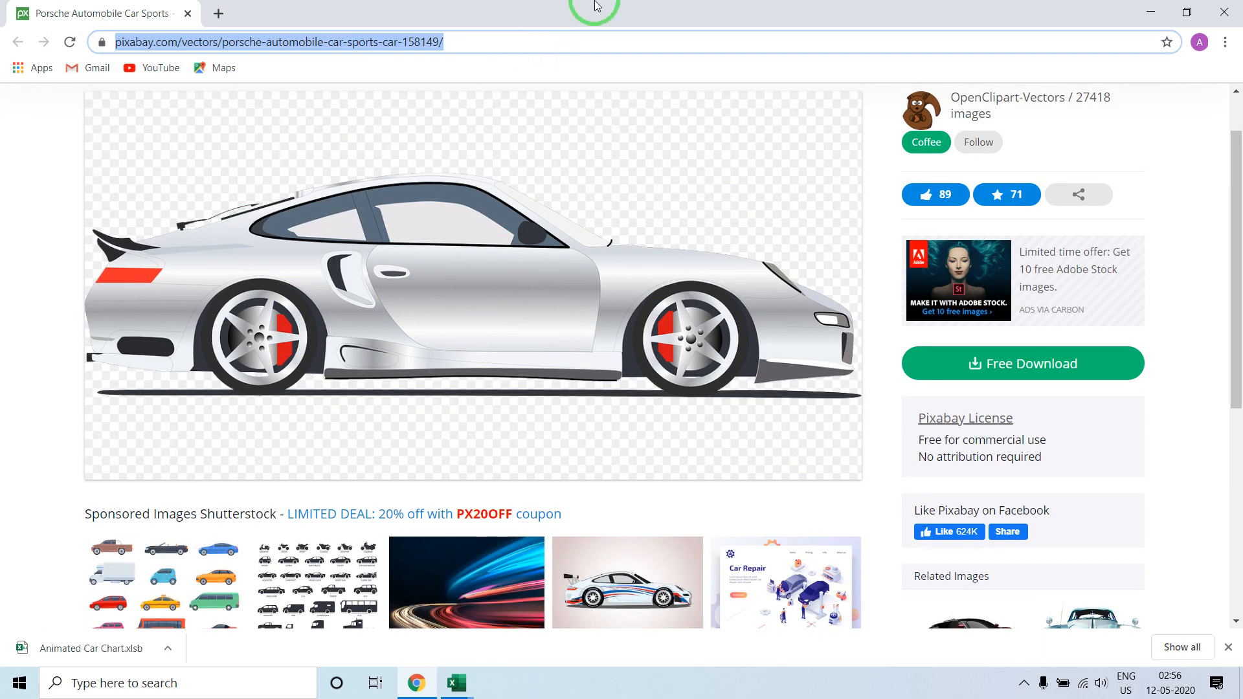
pyautogui.click(1223, 11)
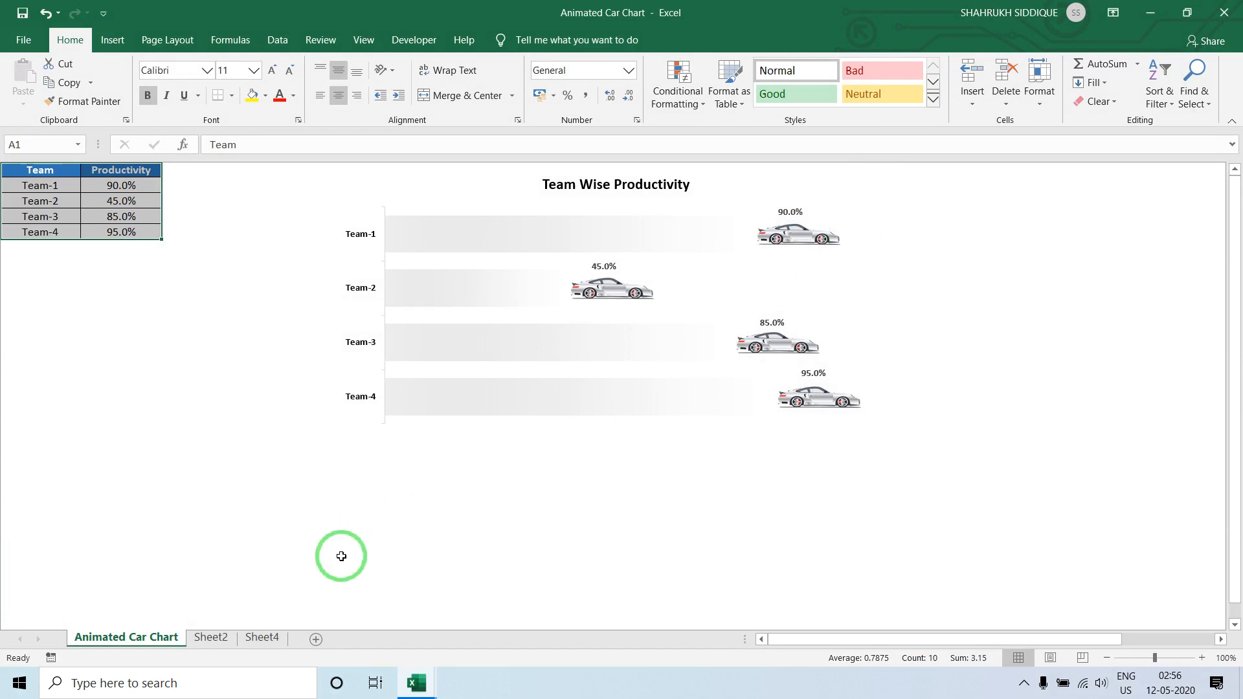
# - Copy the car picture from the Animated Car Chart workbook into Book1 beside the chart and cut it to the clipboard
pyautogui.click(1087, 199)
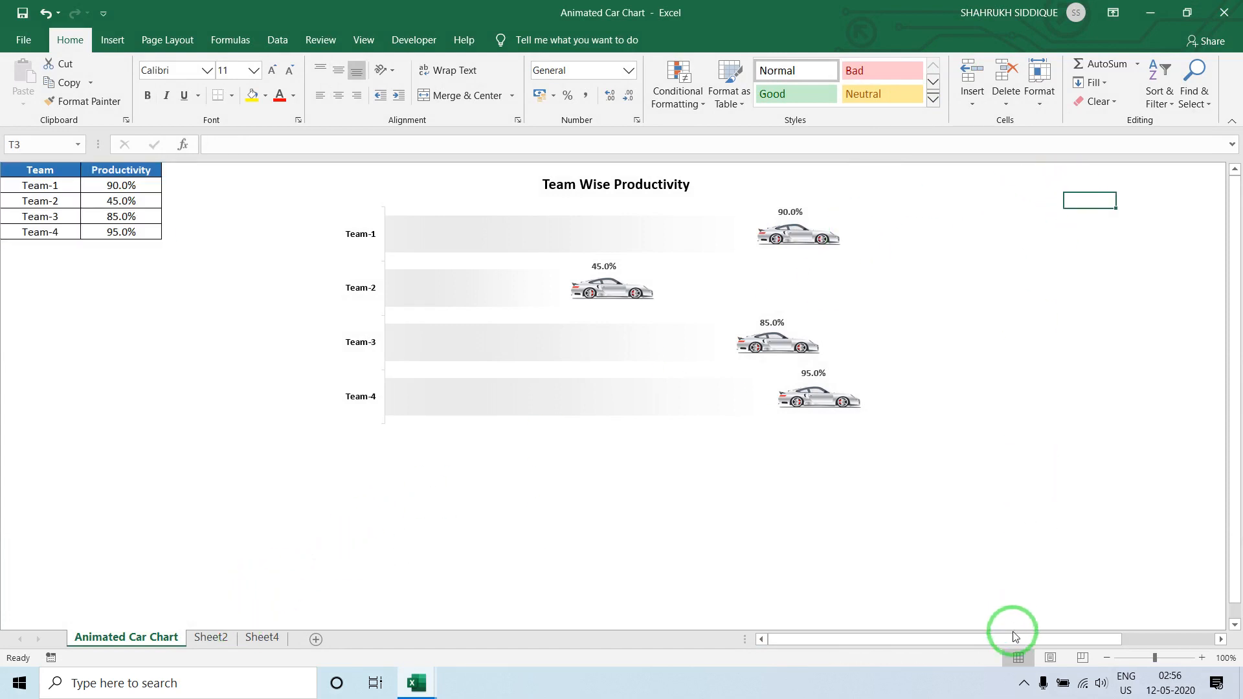
pyautogui.moveTo(1101, 637); pyautogui.dragTo(1212, 627)
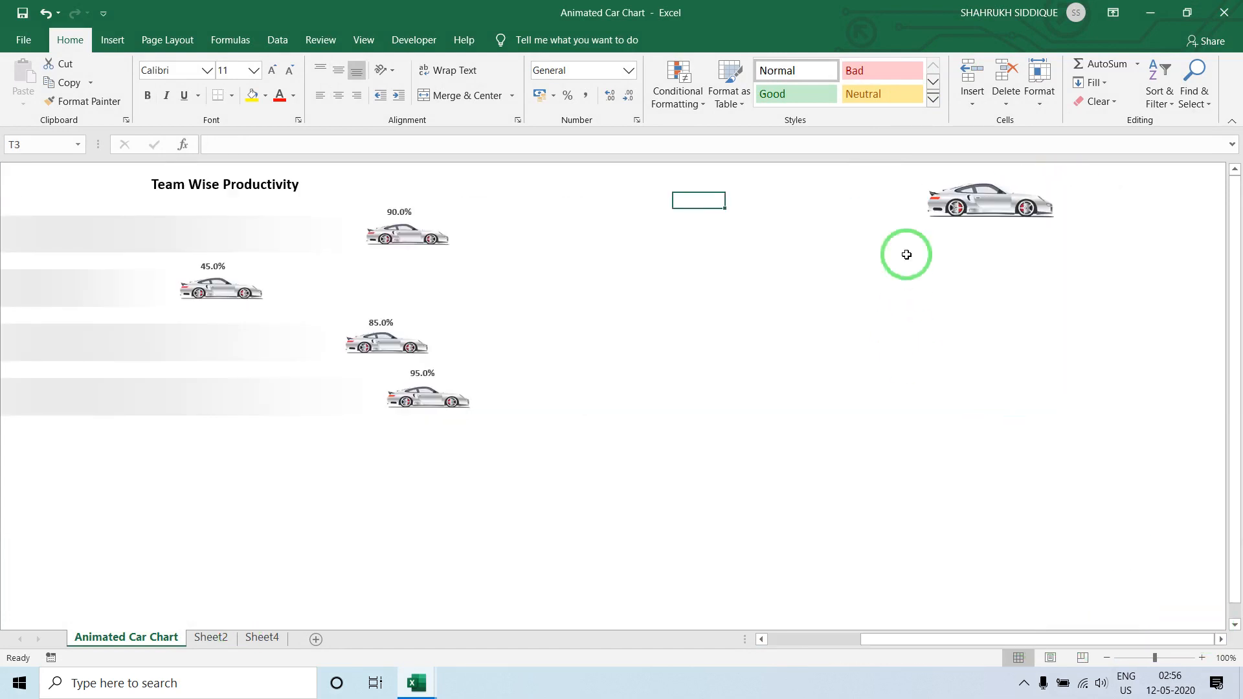
pyautogui.click(964, 192)
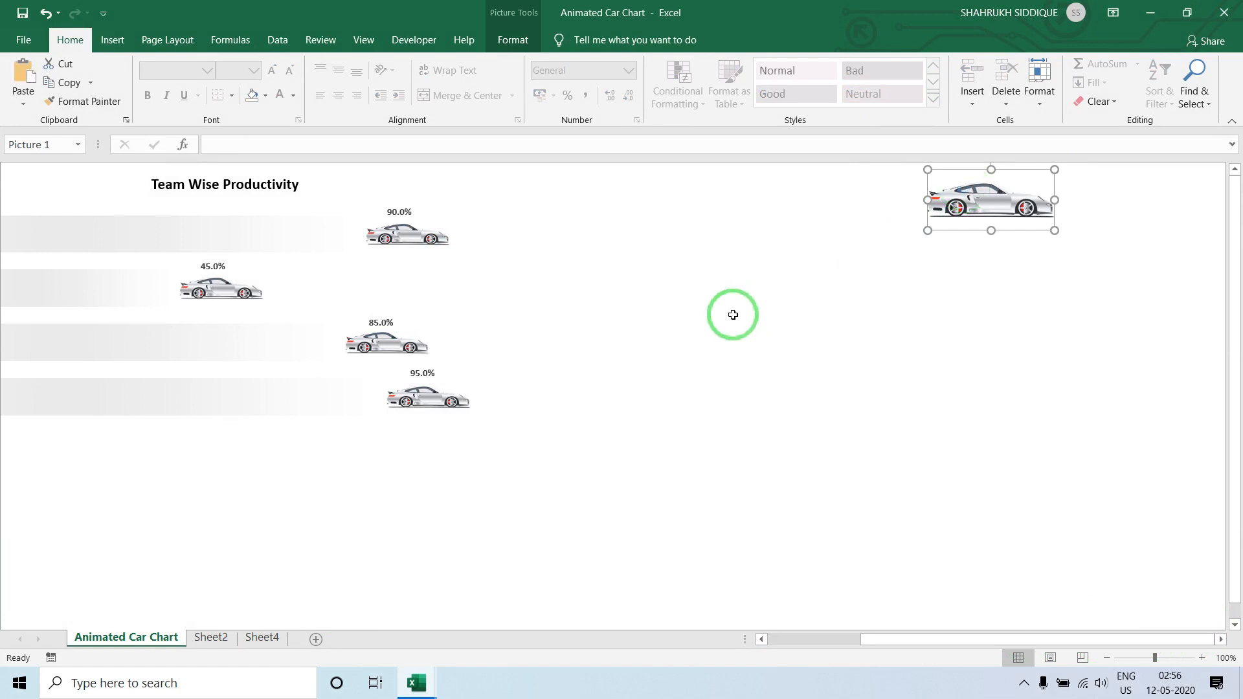
pyautogui.hotkey('alt', 'Tab')
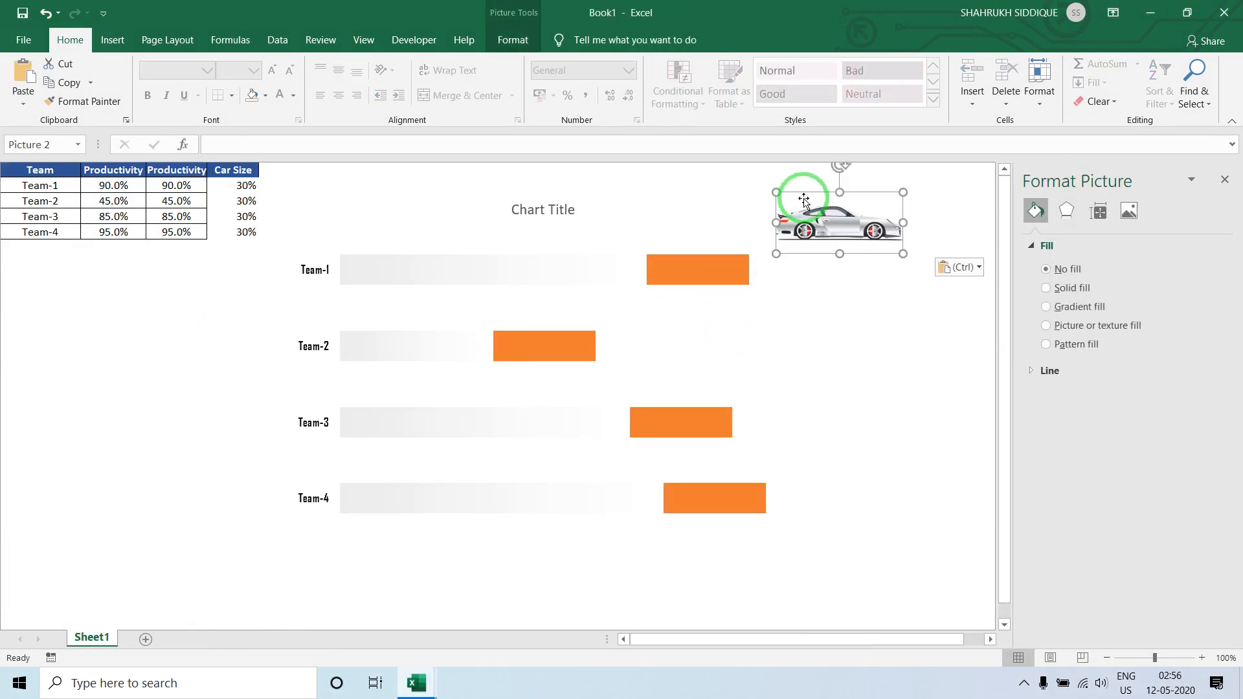
pyautogui.hotkey('ctrl', 'x')
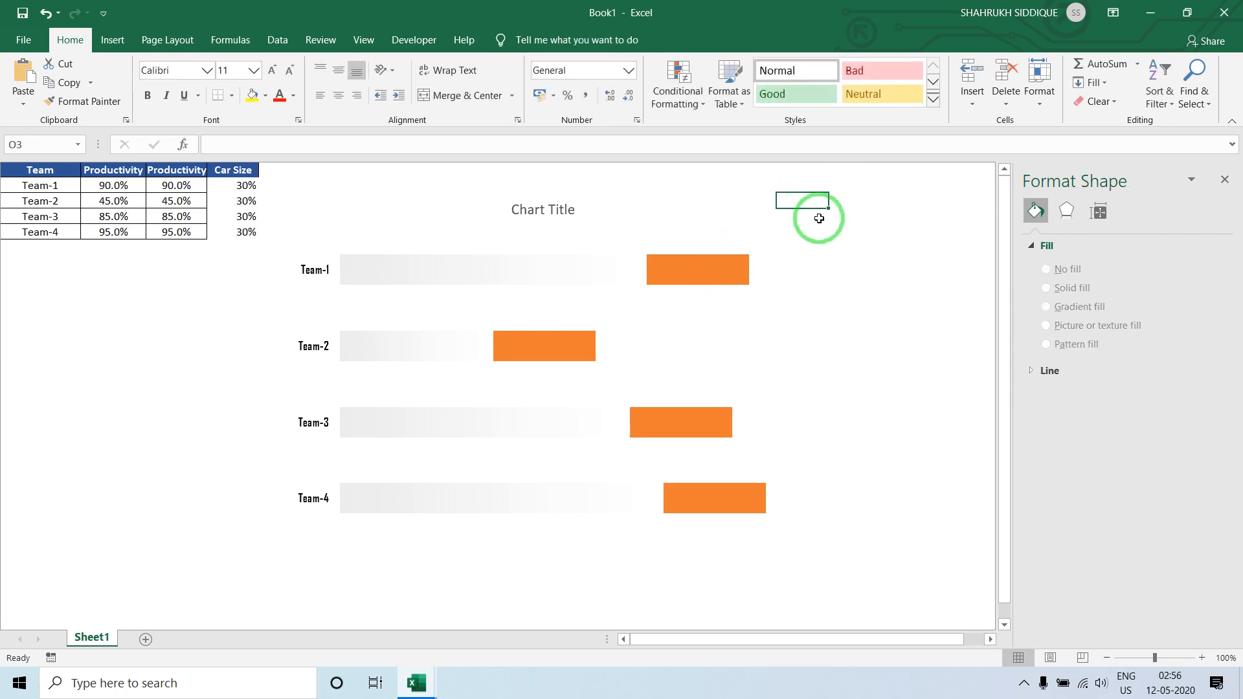
# - Fill the orange Car Size bars with the car picture from the clipboard and deselect the chart
pyautogui.click(677, 259)
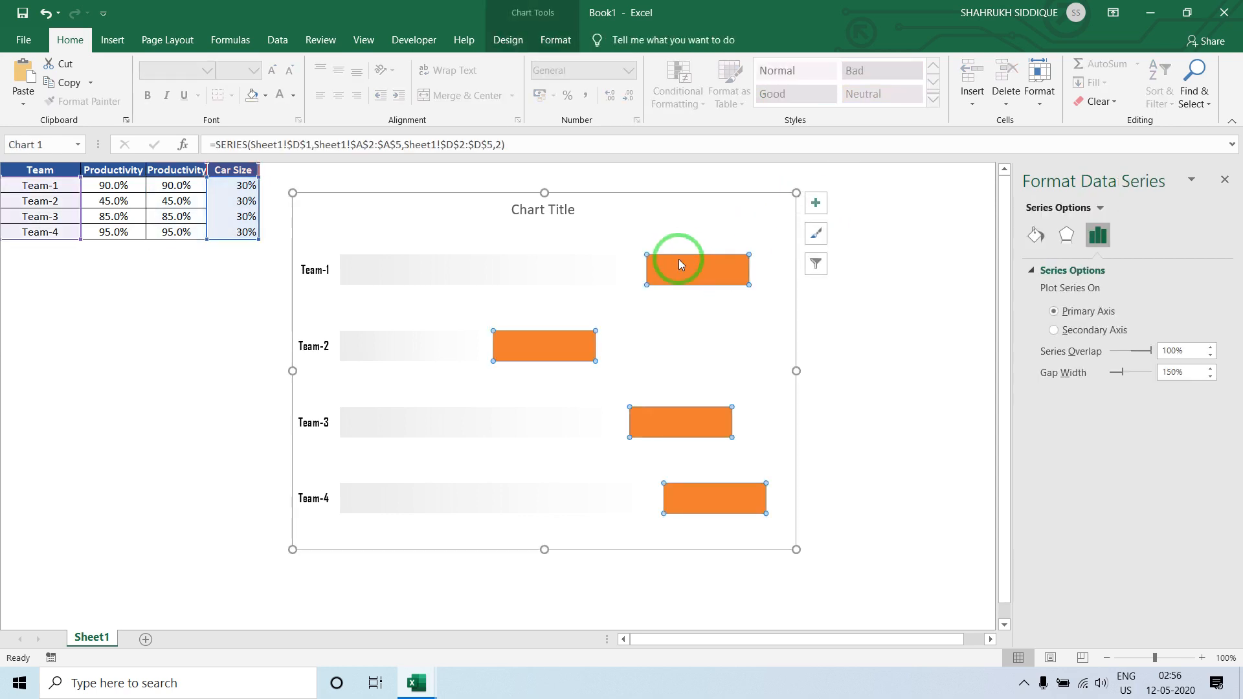
pyautogui.hotkey('ctrl', 'v')
pyautogui.click(93, 382)
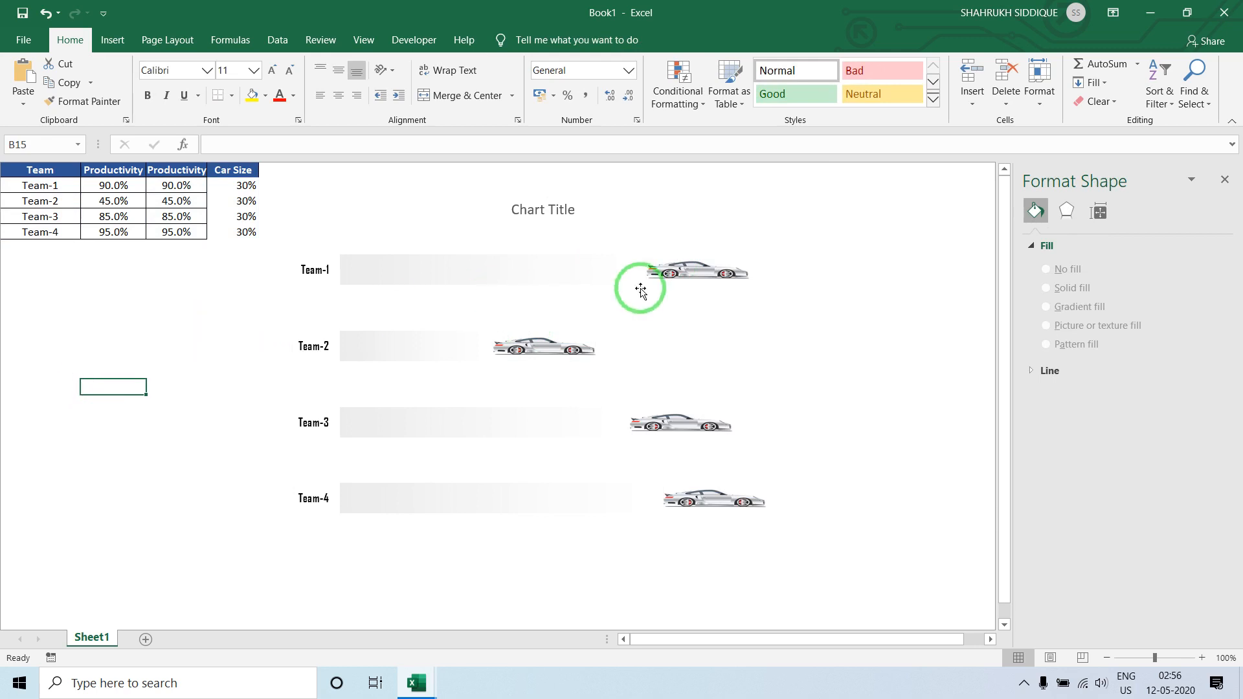
# - Add data labels to the Car Size series and open the label options for them
pyautogui.rightClick(693, 263)
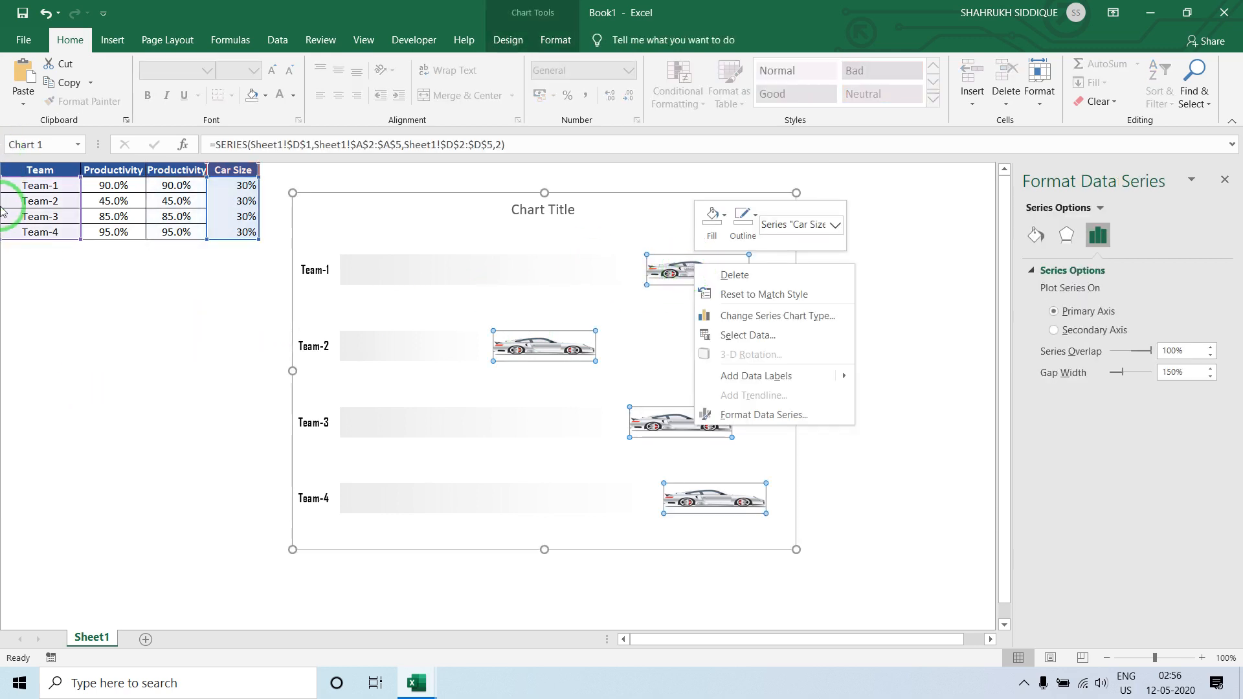
pyautogui.click(776, 375)
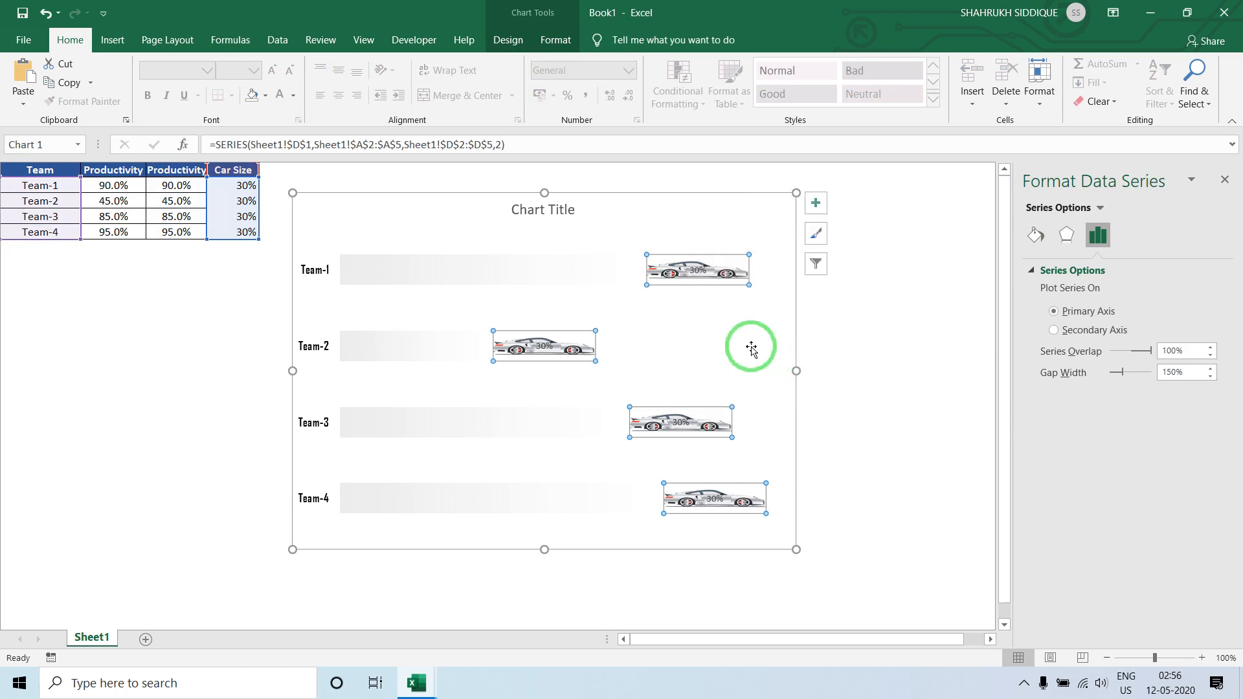
pyautogui.click(702, 270)
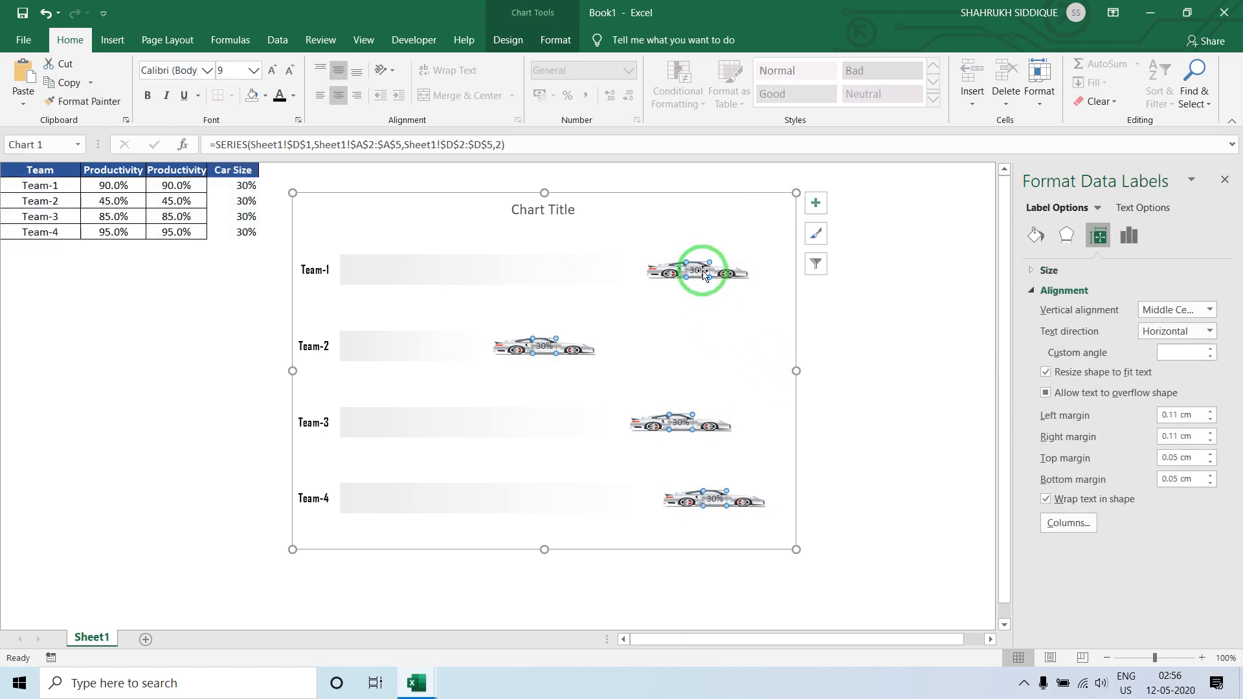
pyautogui.rightClick(704, 272)
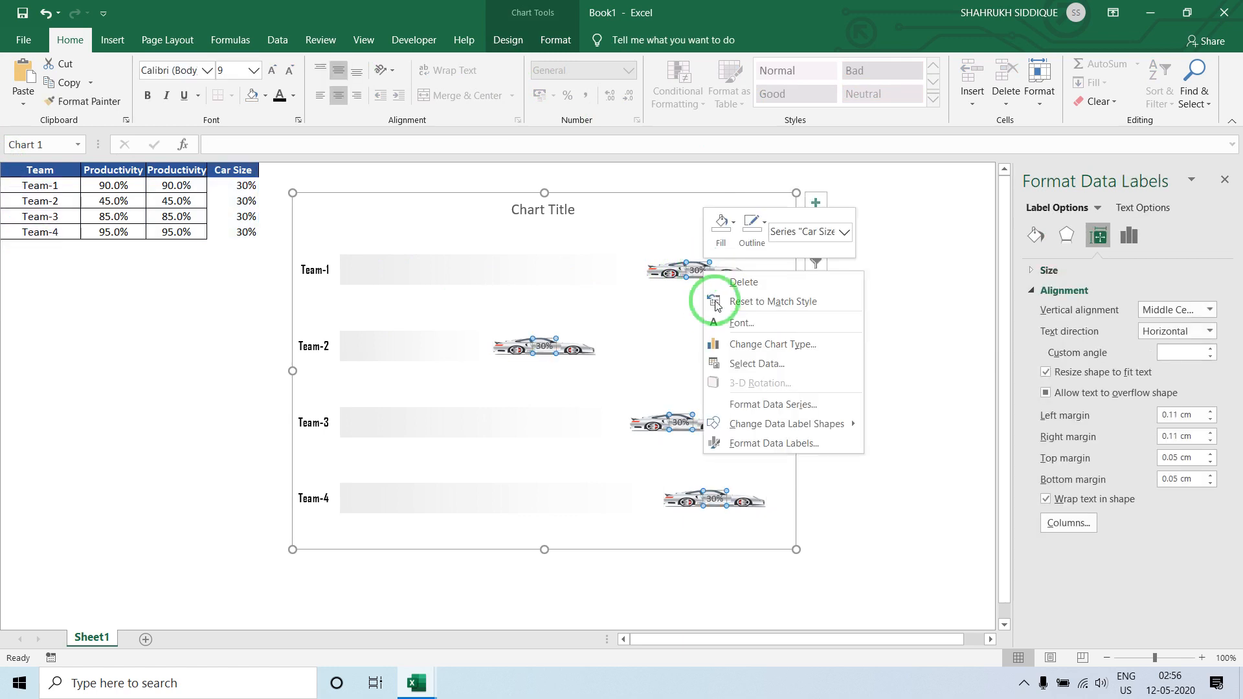
pyautogui.click(764, 446)
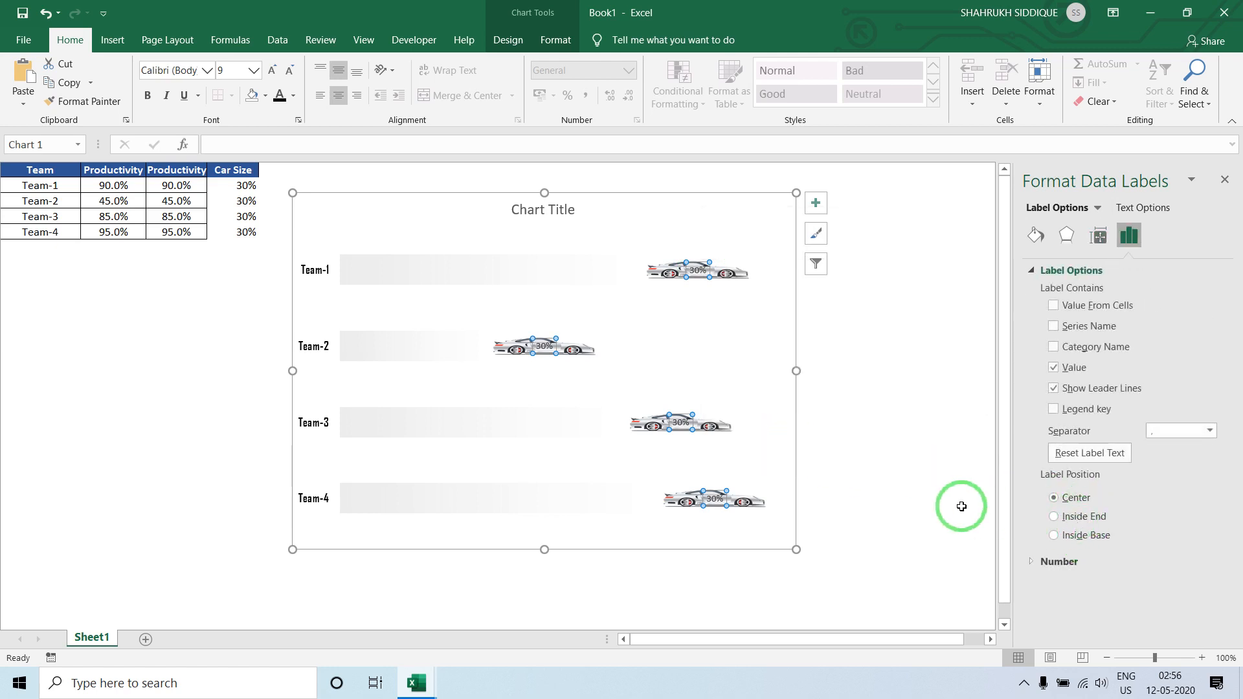
# - Set the Car Size labels' position to Inside End and move each team's label above its car
pyautogui.click(1069, 538)
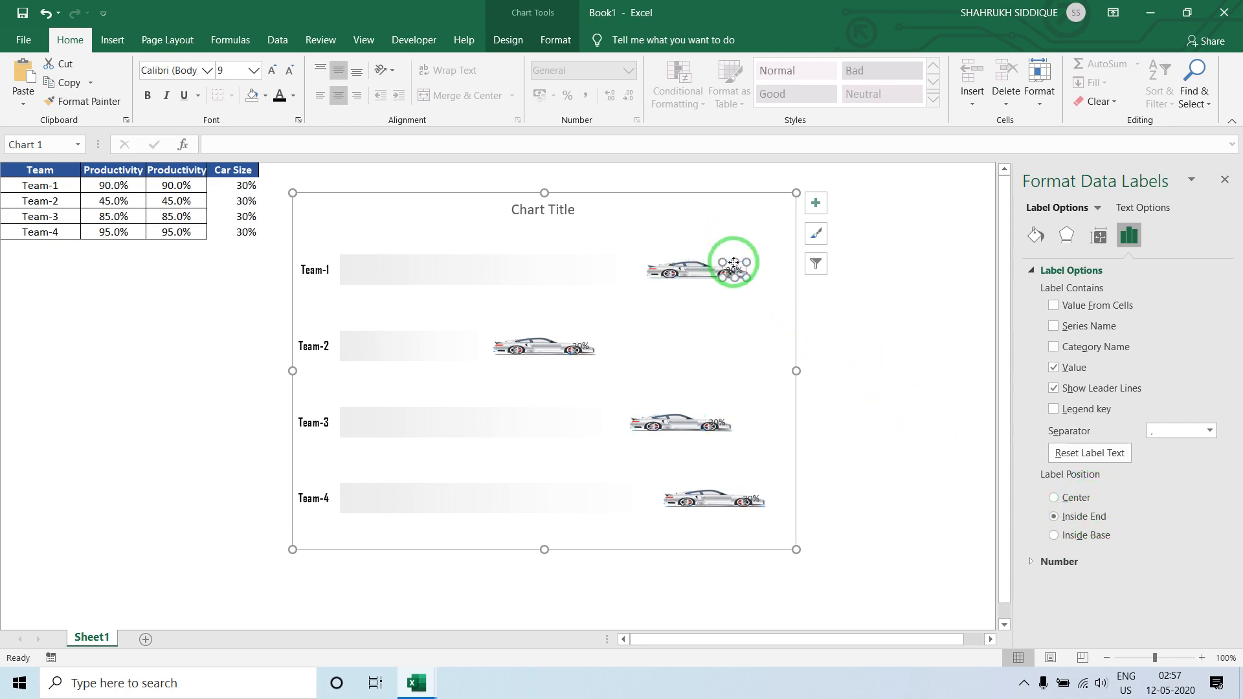
pyautogui.moveTo(733, 262); pyautogui.dragTo(689, 247)
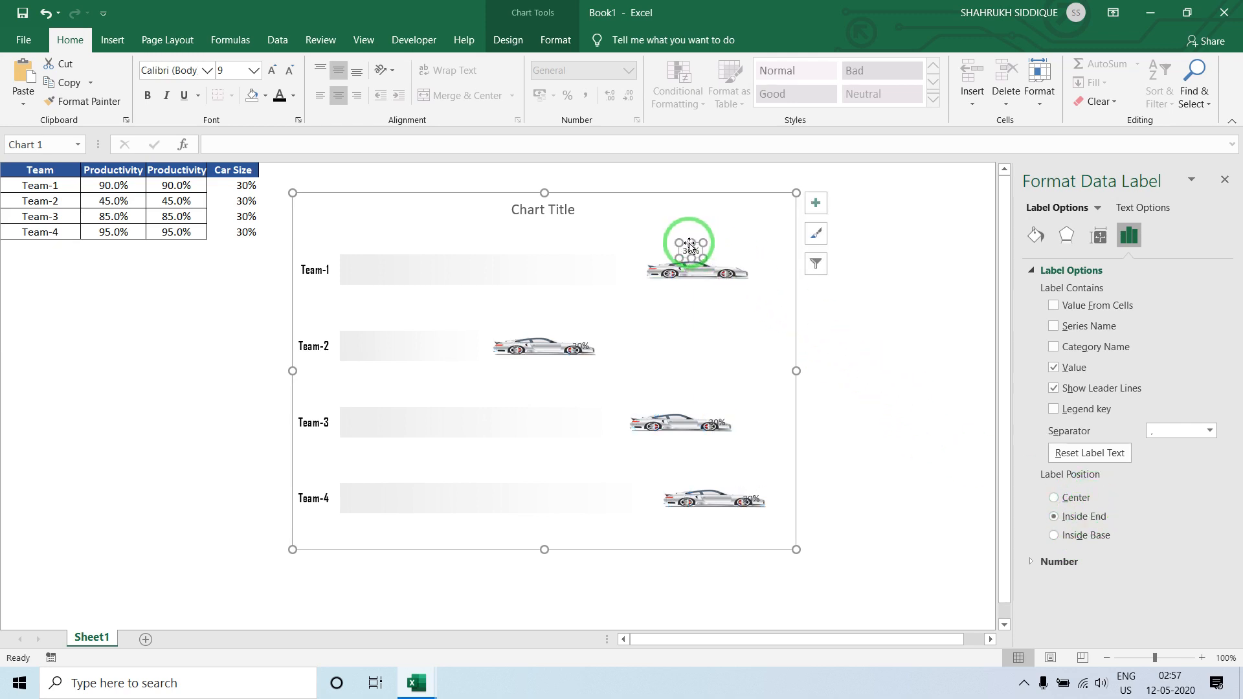
pyautogui.click(546, 348)
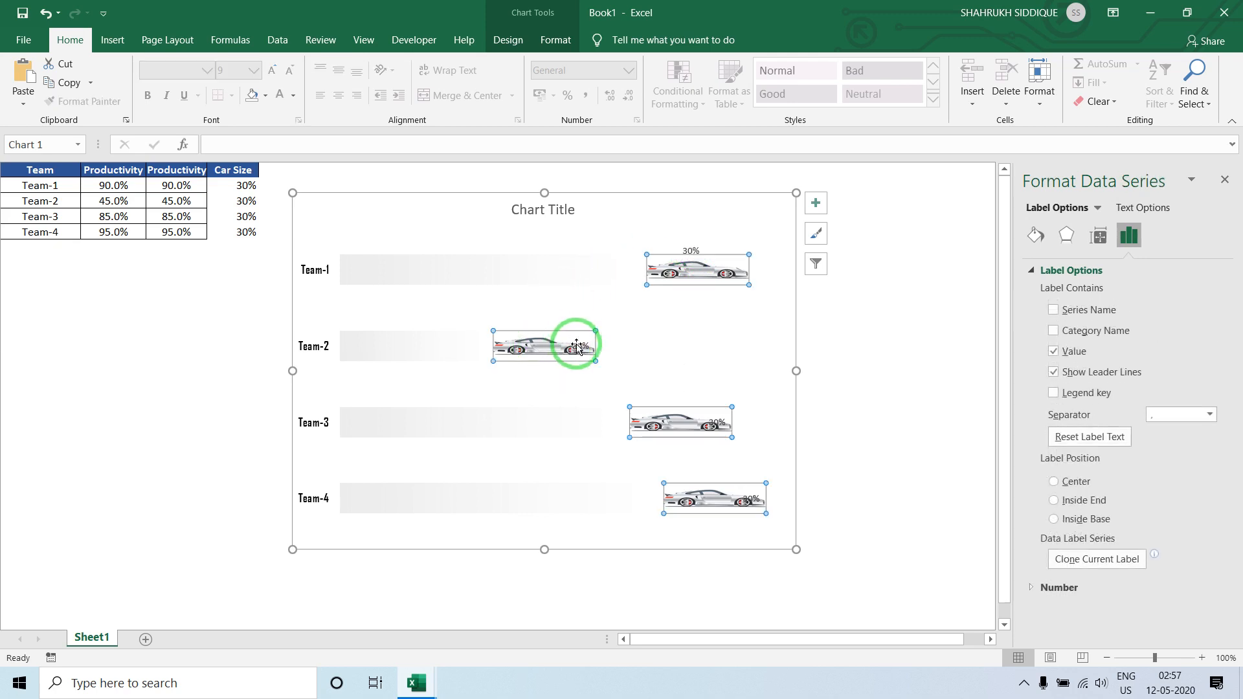
pyautogui.click(580, 340)
pyautogui.moveTo(580, 339); pyautogui.dragTo(538, 319)
pyautogui.click(704, 430)
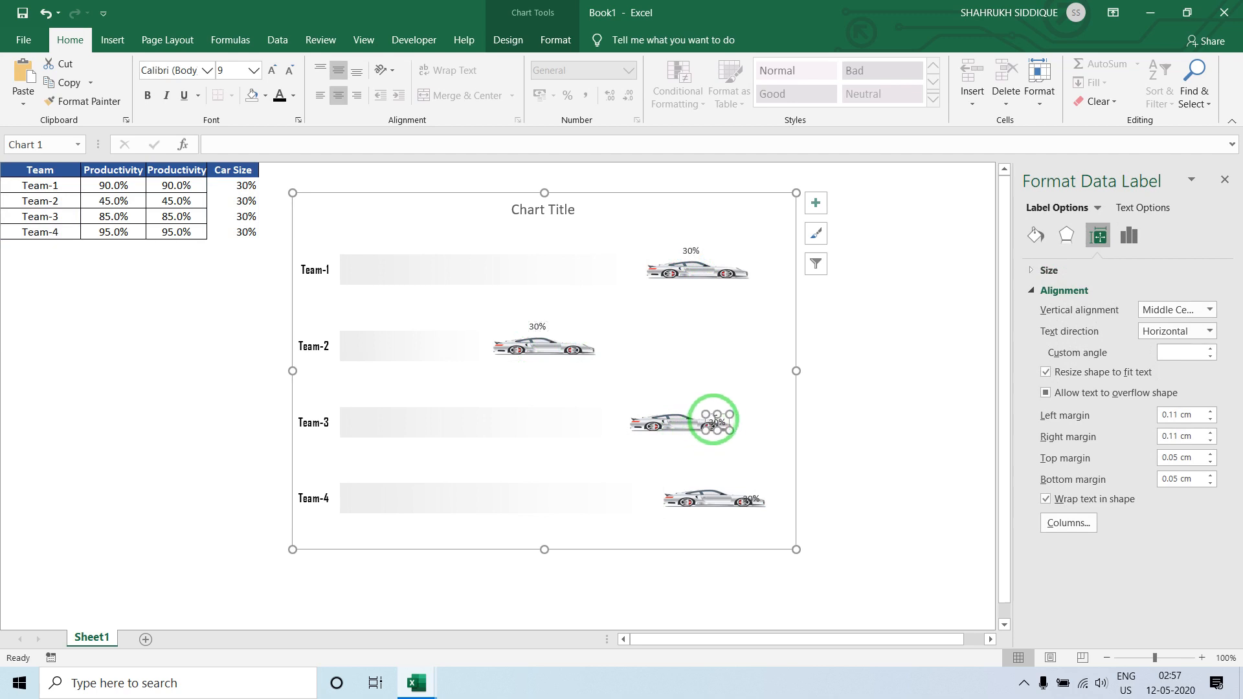
pyautogui.moveTo(712, 417); pyautogui.dragTo(667, 397)
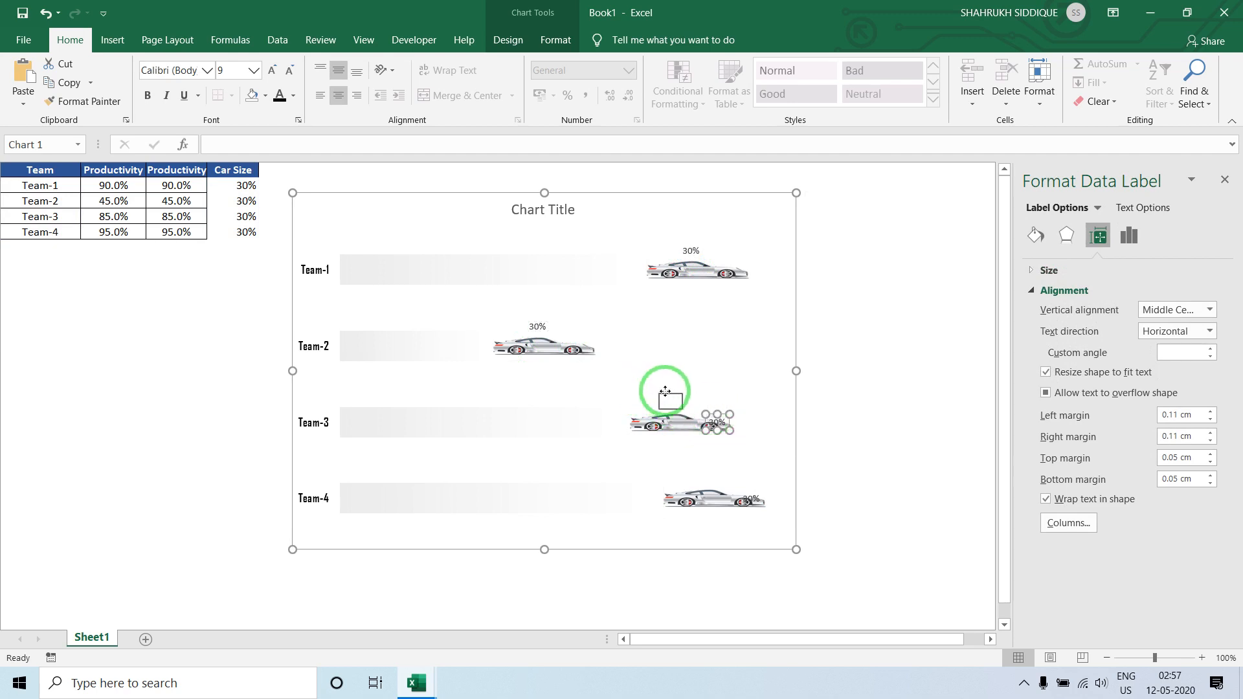
pyautogui.click(748, 493)
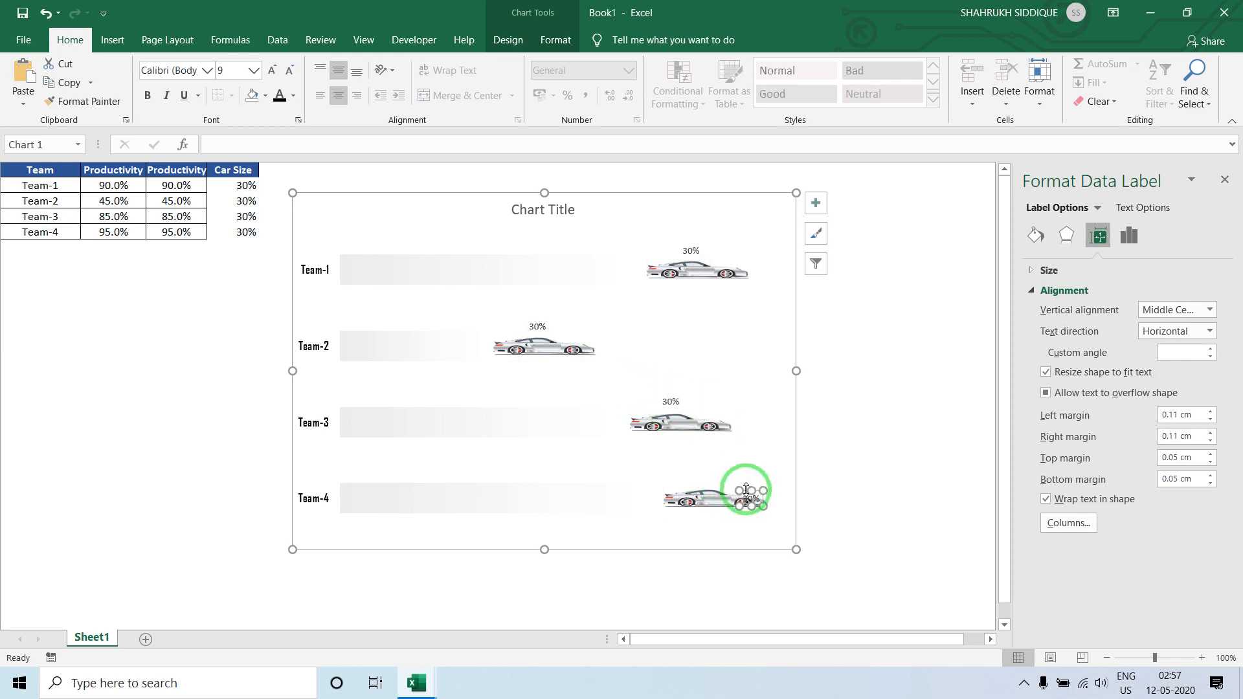
pyautogui.moveTo(746, 490); pyautogui.dragTo(700, 468)
pyautogui.click(885, 338)
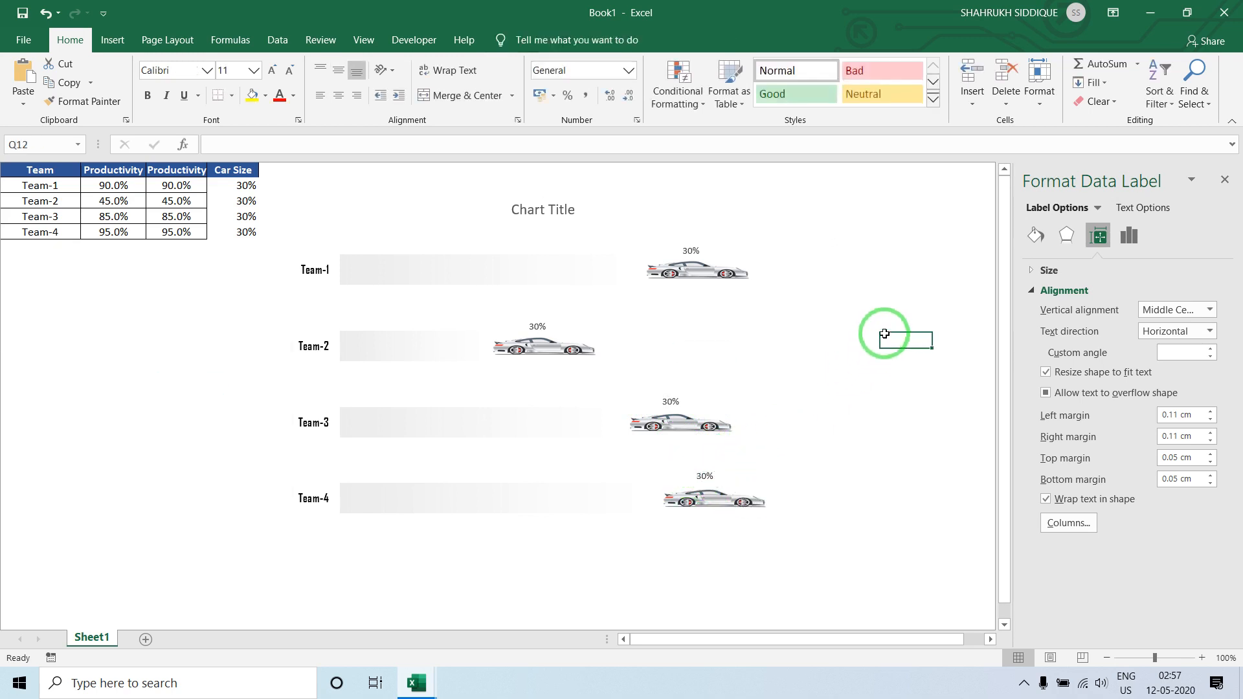
# - Make the Car Size labels take their values from the second Productivity column, C2:C5, with Value and Show Leader Lines off
pyautogui.click(701, 485)
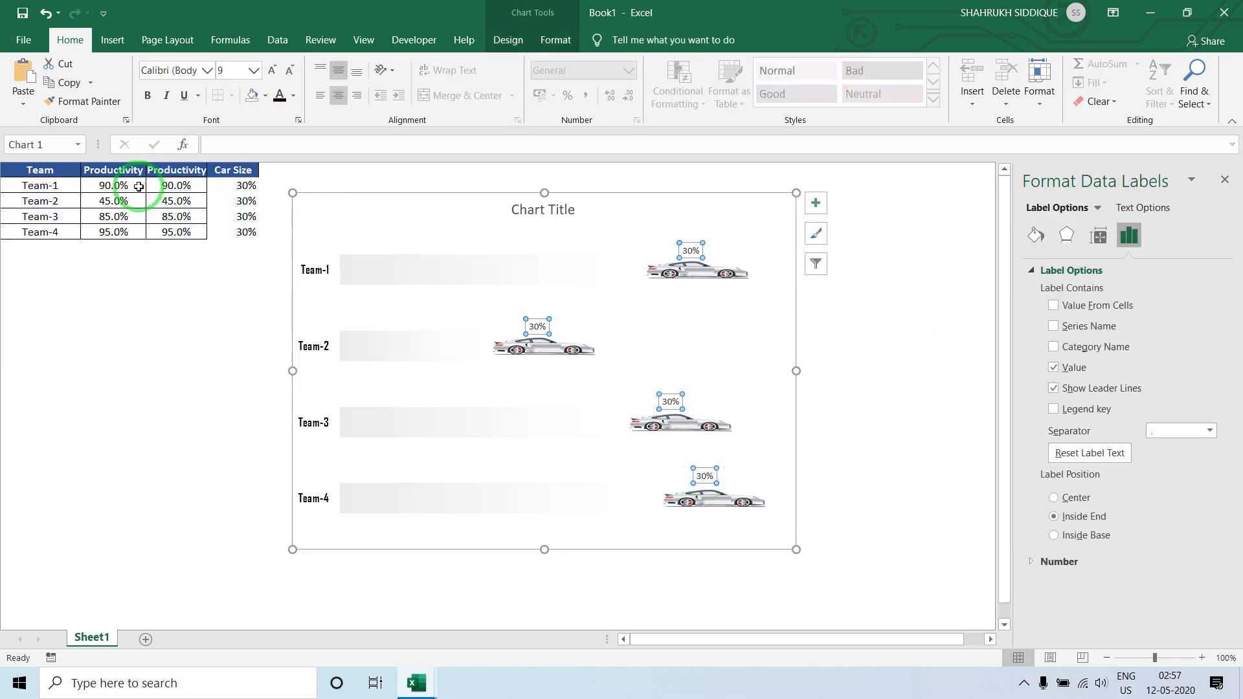
pyautogui.rightClick(702, 471)
pyautogui.click(758, 642)
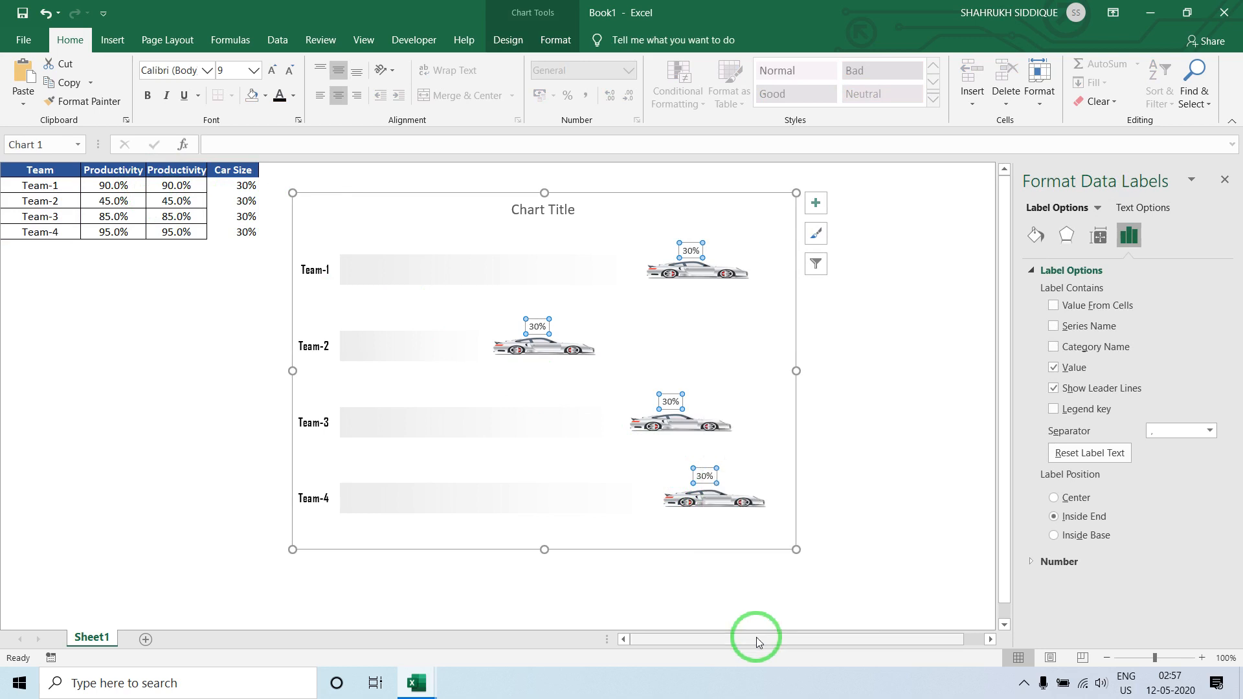
pyautogui.click(1054, 305)
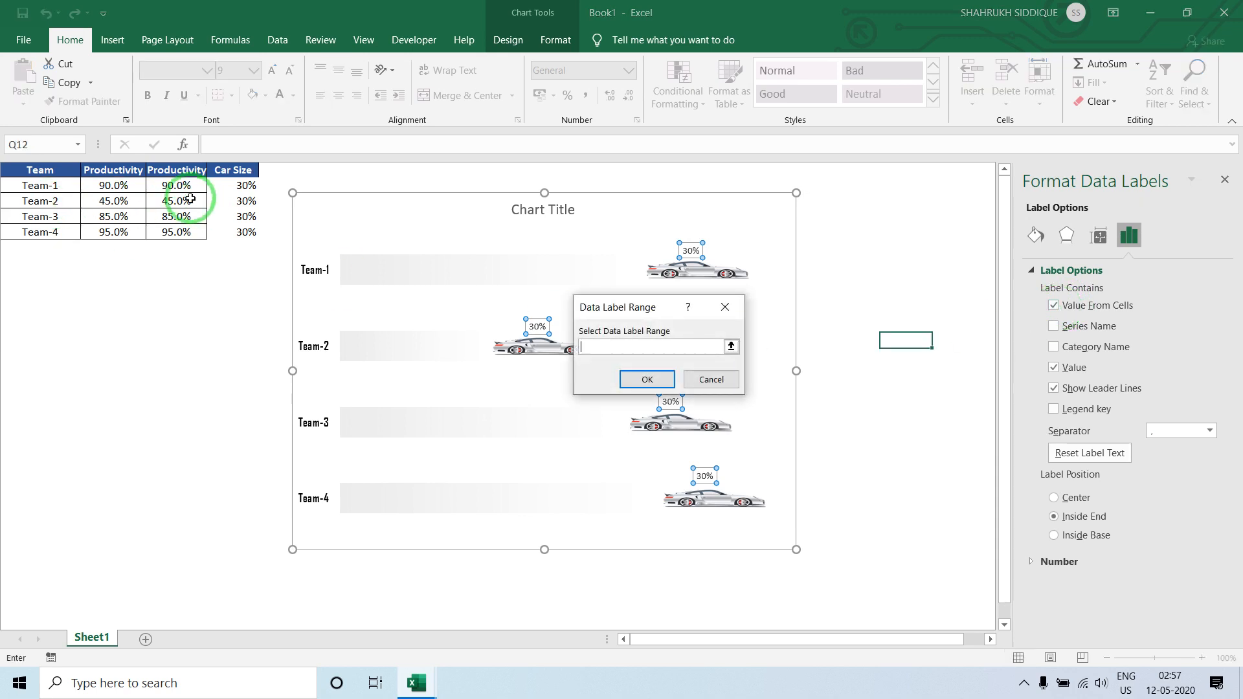
pyautogui.moveTo(119, 186); pyautogui.dragTo(116, 231)
pyautogui.moveTo(176, 186); pyautogui.dragTo(178, 227)
pyautogui.click(644, 374)
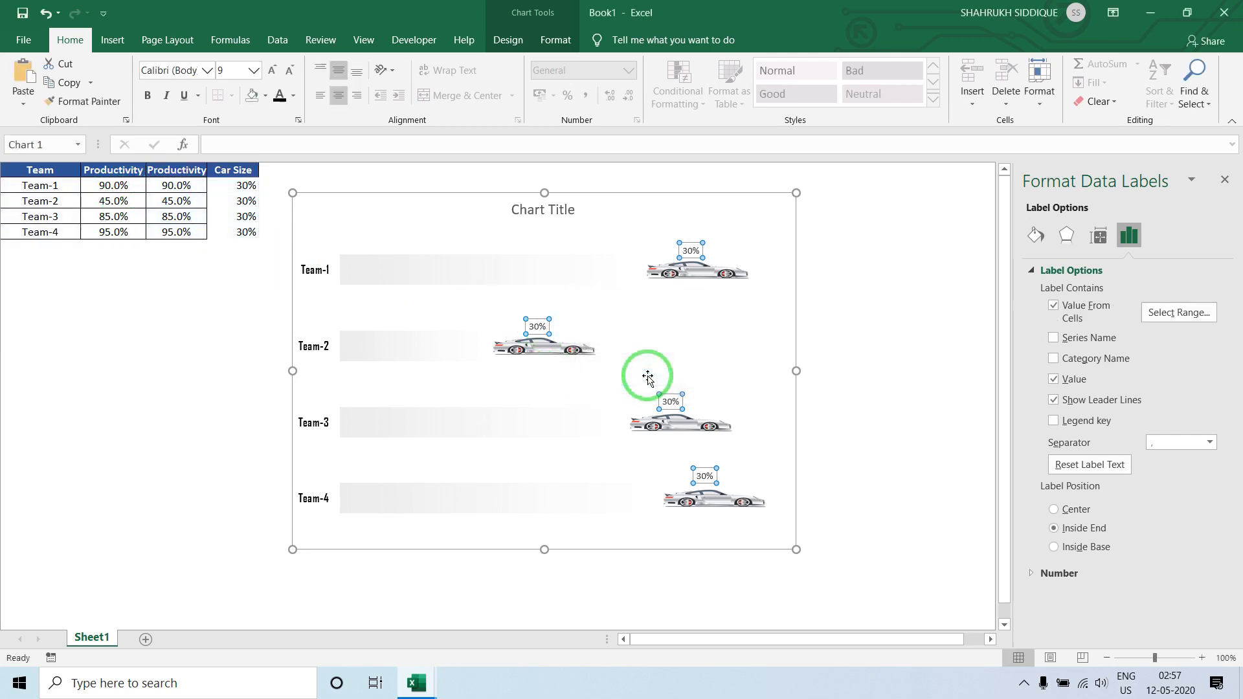
pyautogui.click(1053, 380)
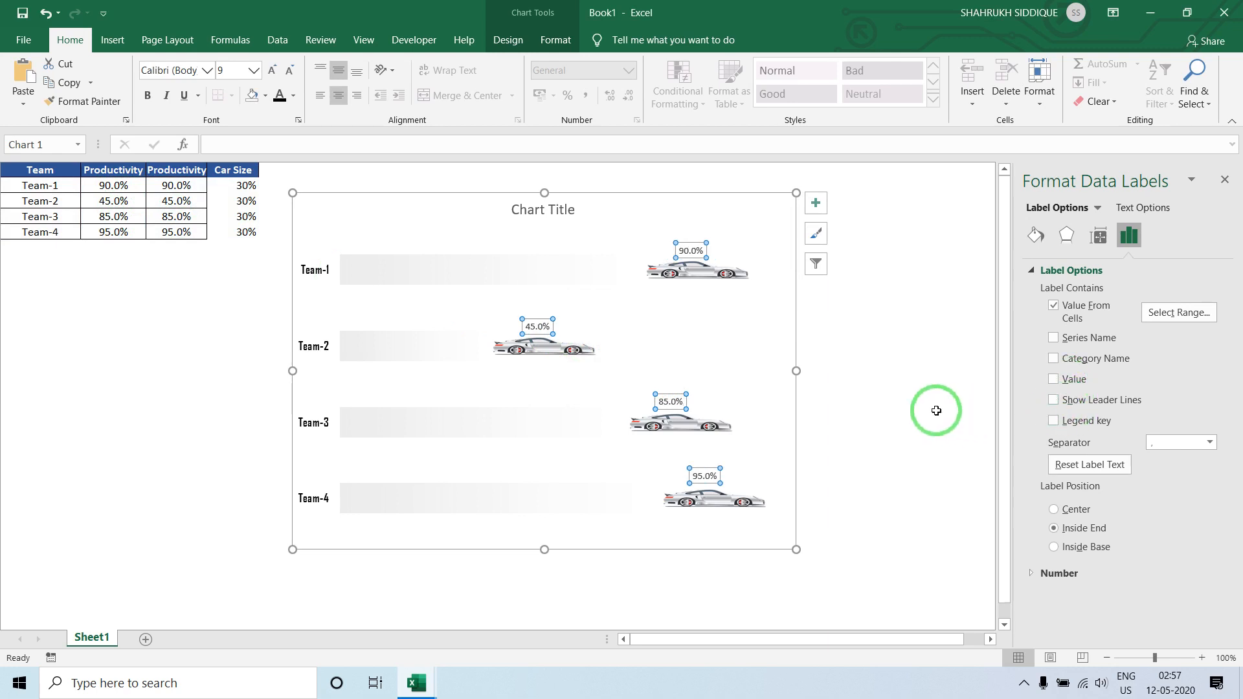
# - Format the text of the labels above the cars as black, bold Agency FB and deselect the chart
pyautogui.click(544, 43)
pyautogui.click(610, 63)
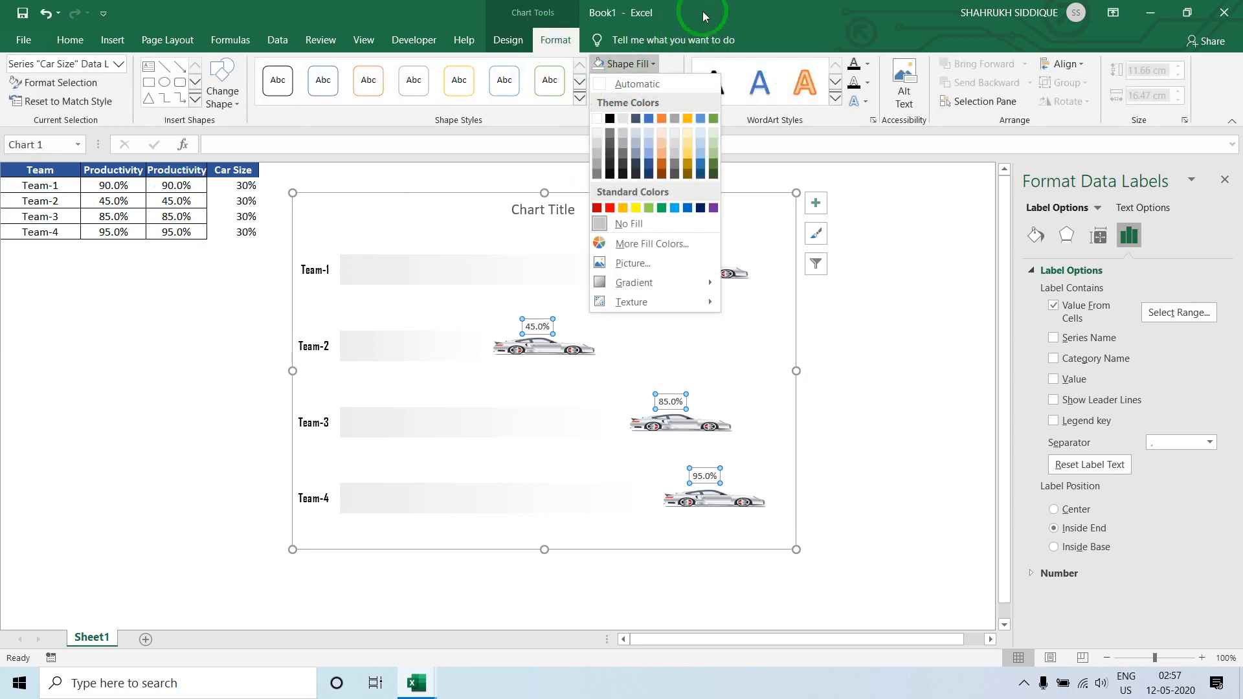
pyautogui.click(856, 65)
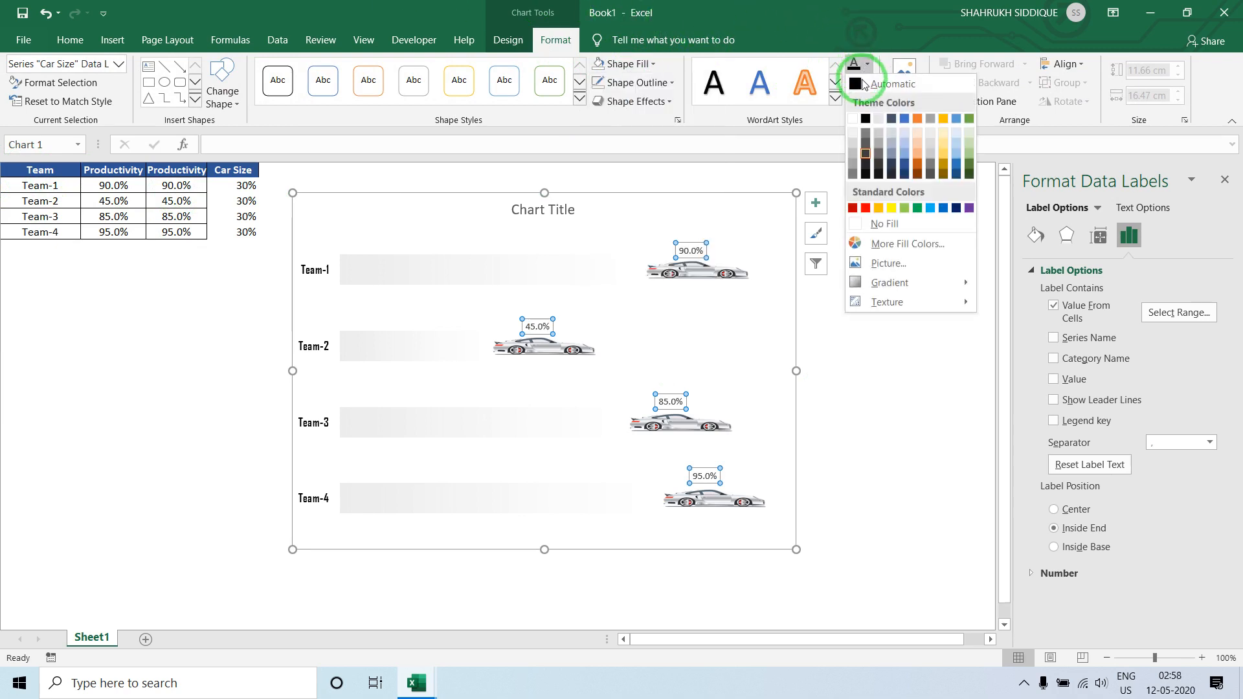
pyautogui.click(866, 118)
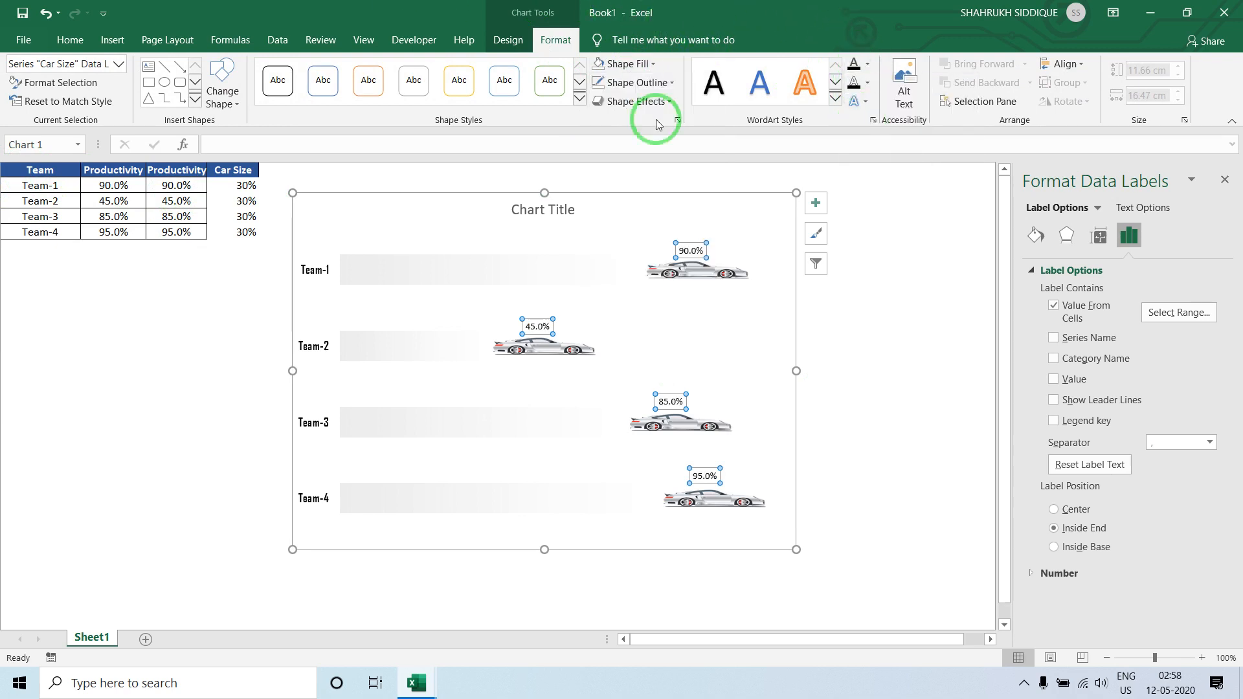
pyautogui.click(70, 38)
pyautogui.click(147, 97)
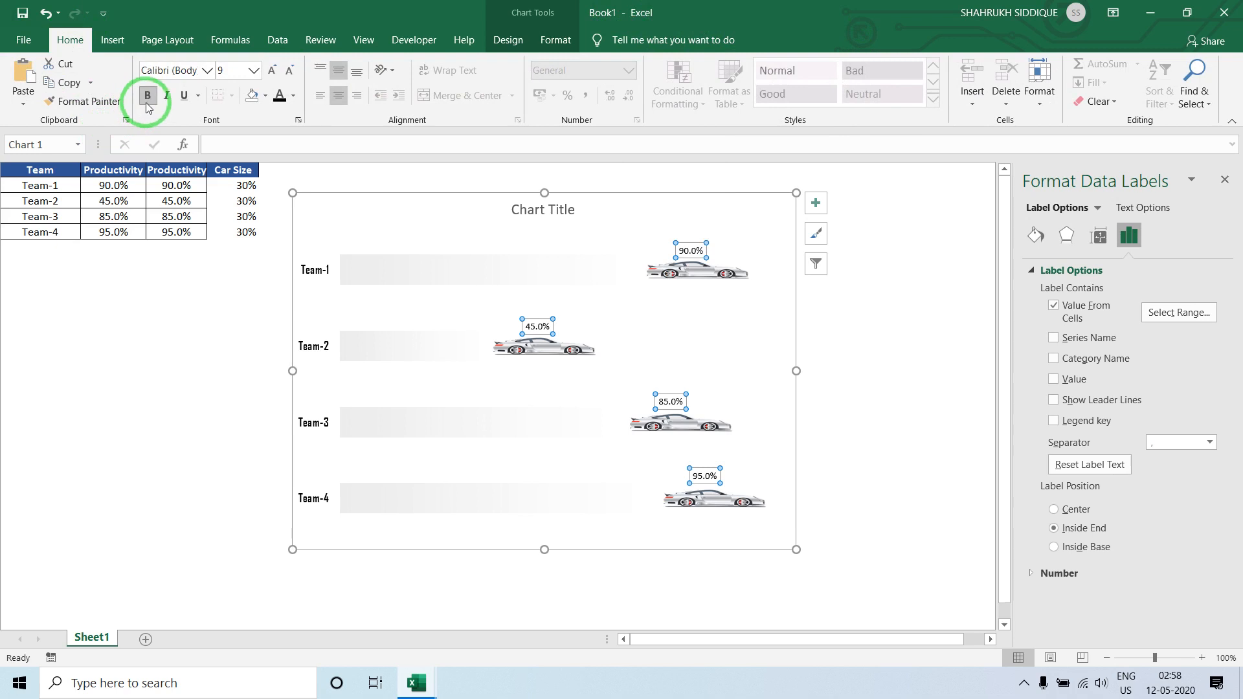
pyautogui.click(173, 70)
pyautogui.write('Agency FB')
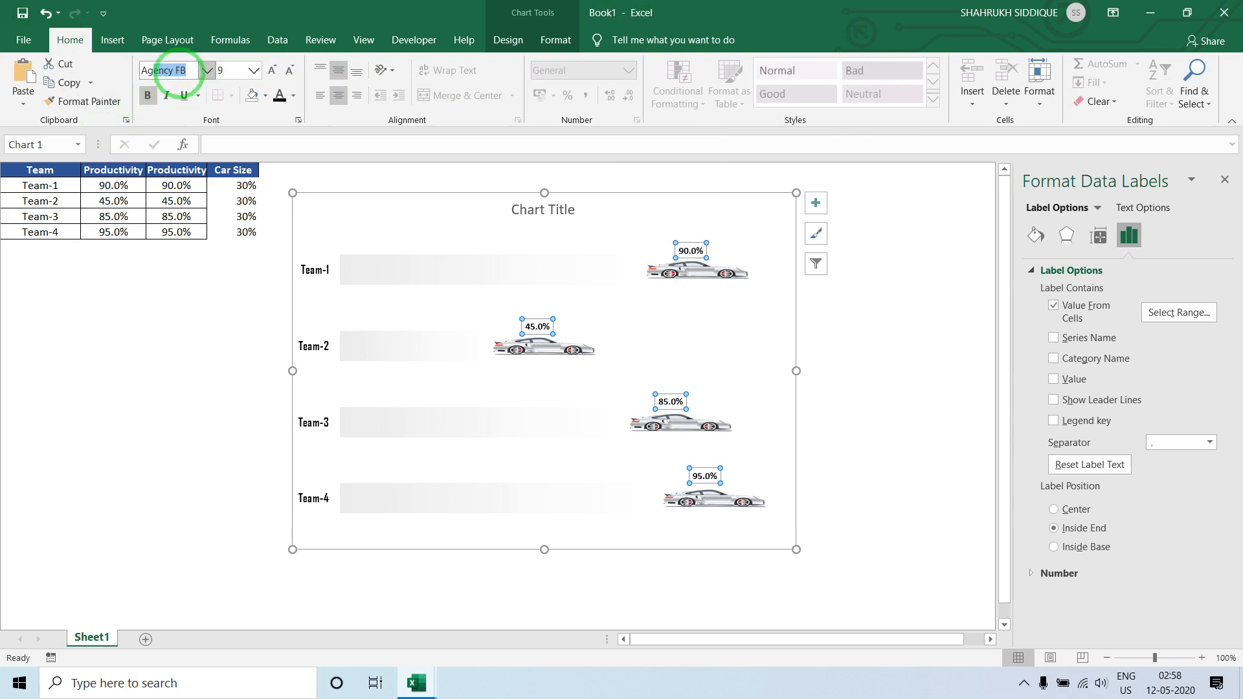
pyautogui.press('Return')
pyautogui.click(113, 262)
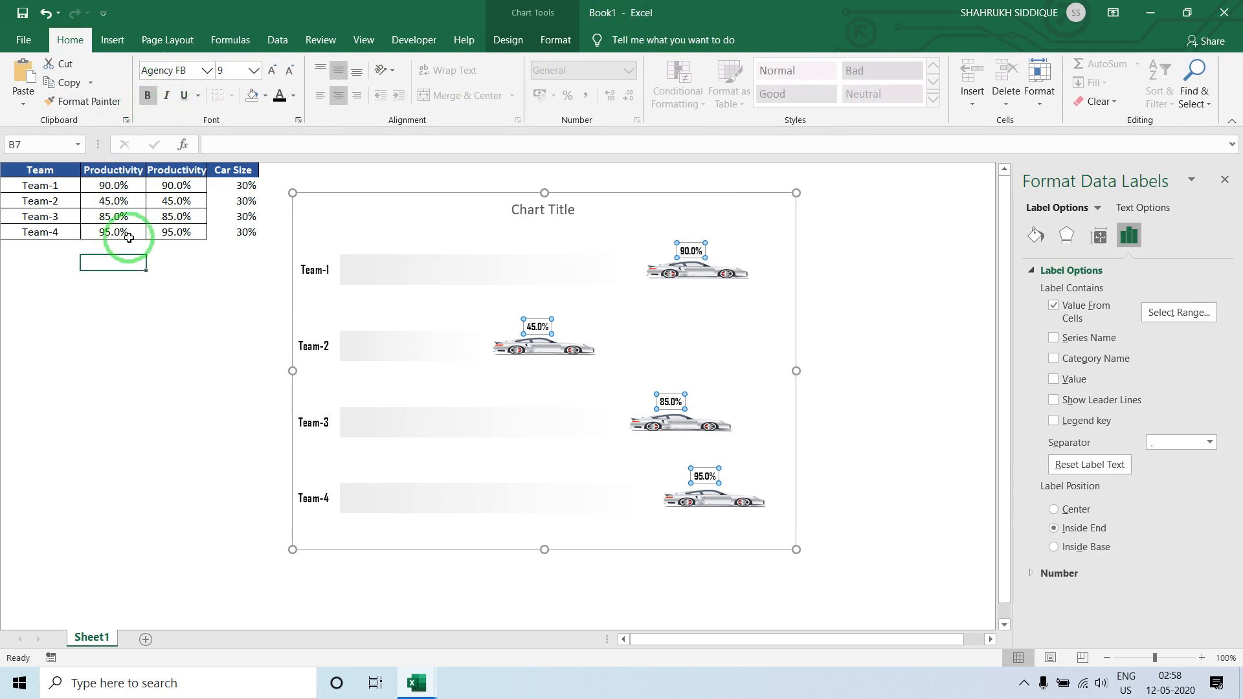
# - Format the second Productivity column's values, C2:C5, as percentages with 0 decimal places
pyautogui.moveTo(176, 186); pyautogui.dragTo(158, 241)
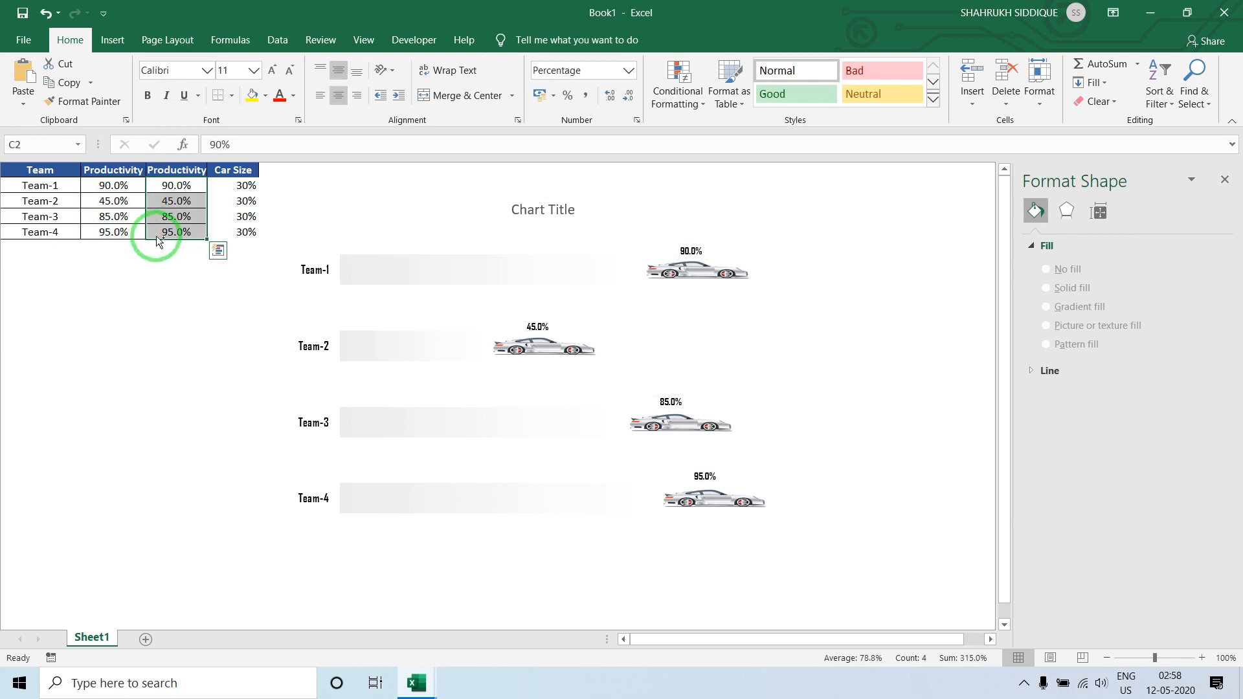
pyautogui.hotkey('ctrl', 'q')
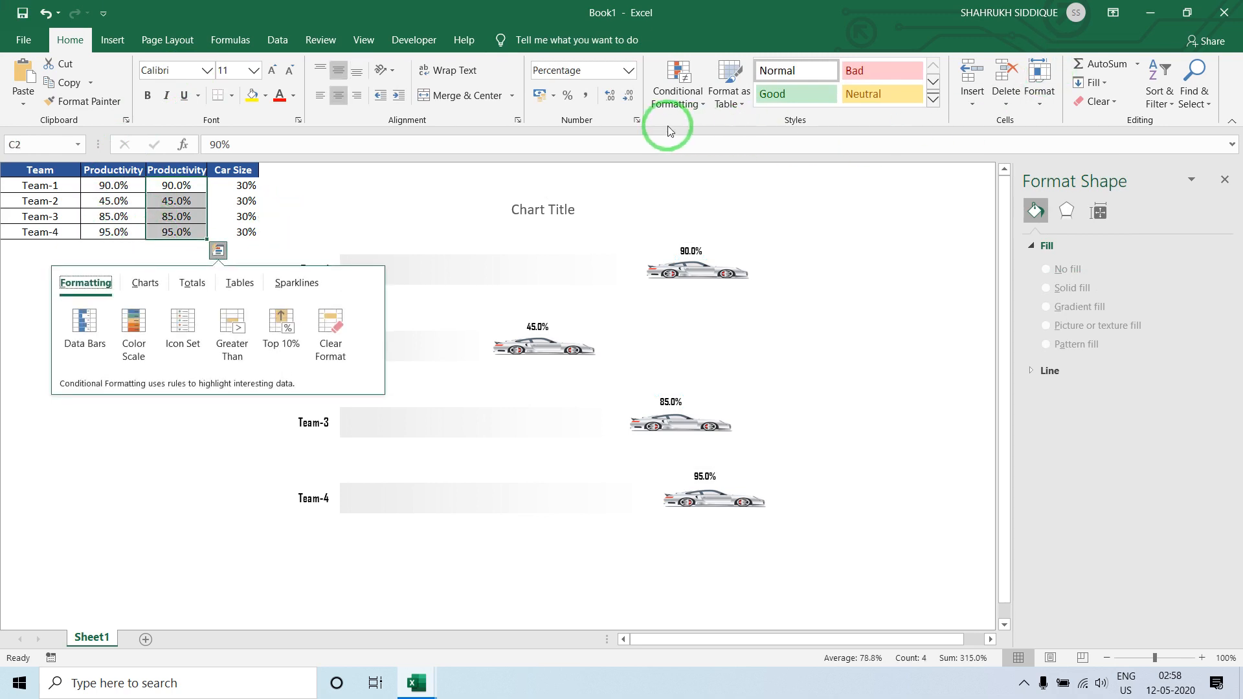
pyautogui.click(638, 122)
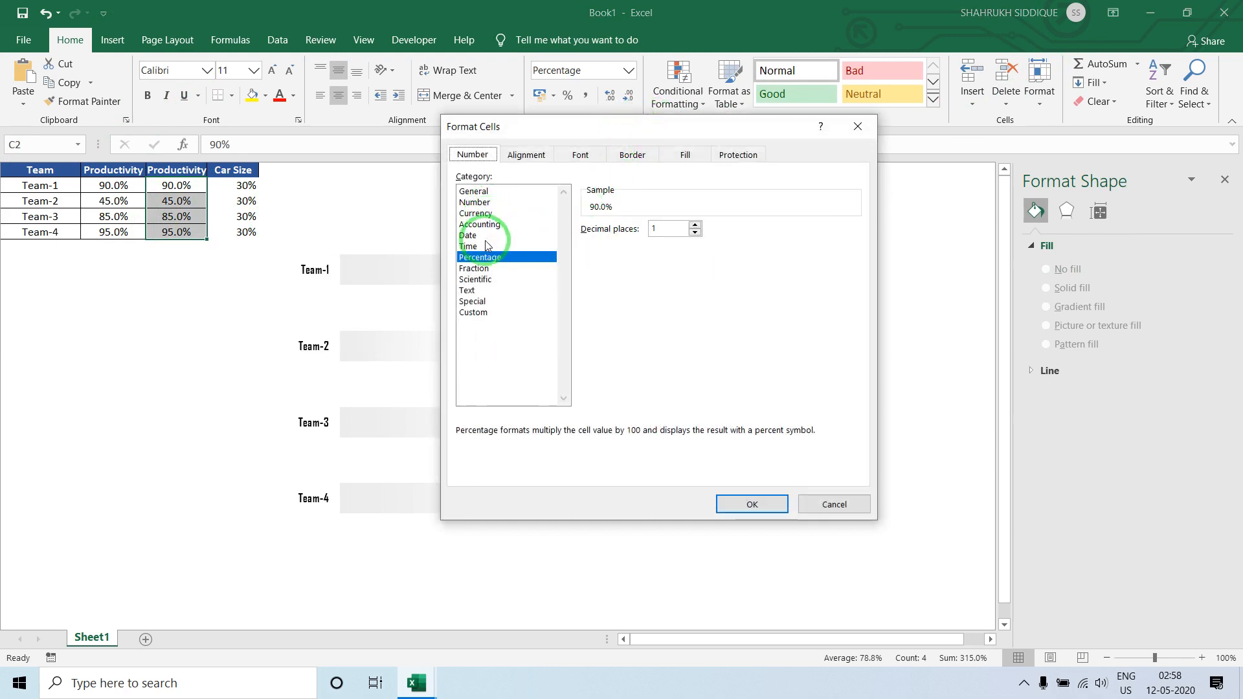
pyautogui.click(692, 233)
pyautogui.click(761, 504)
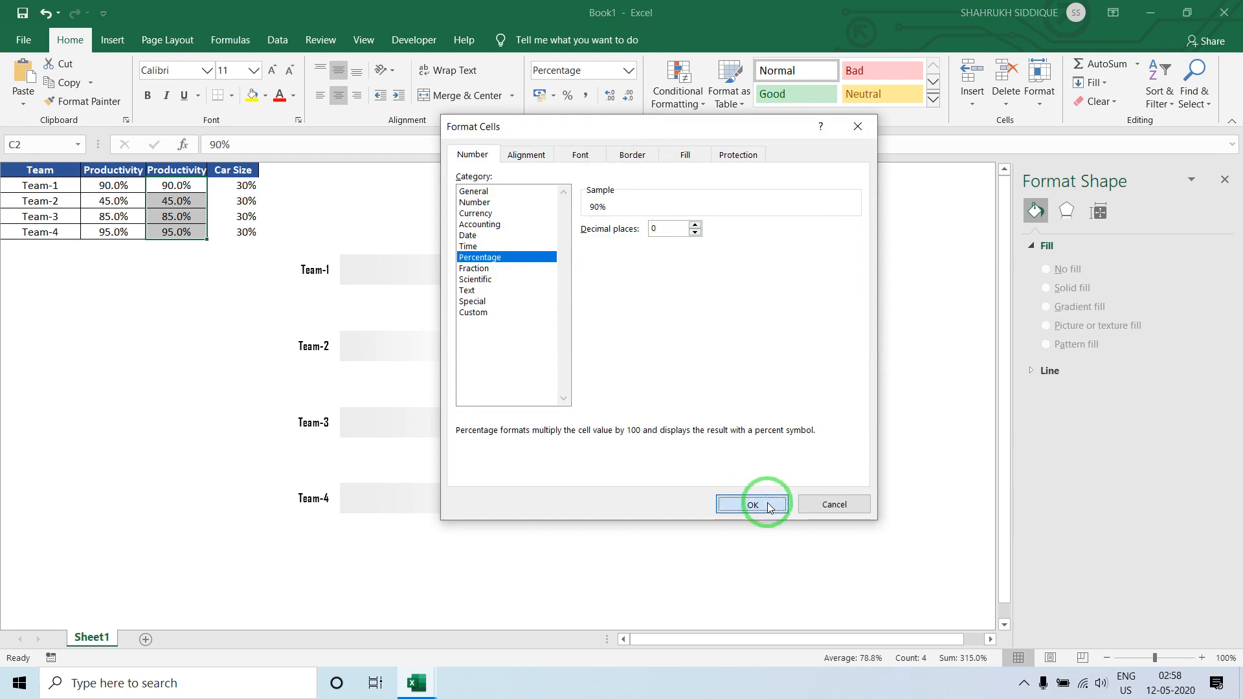
pyautogui.click(174, 374)
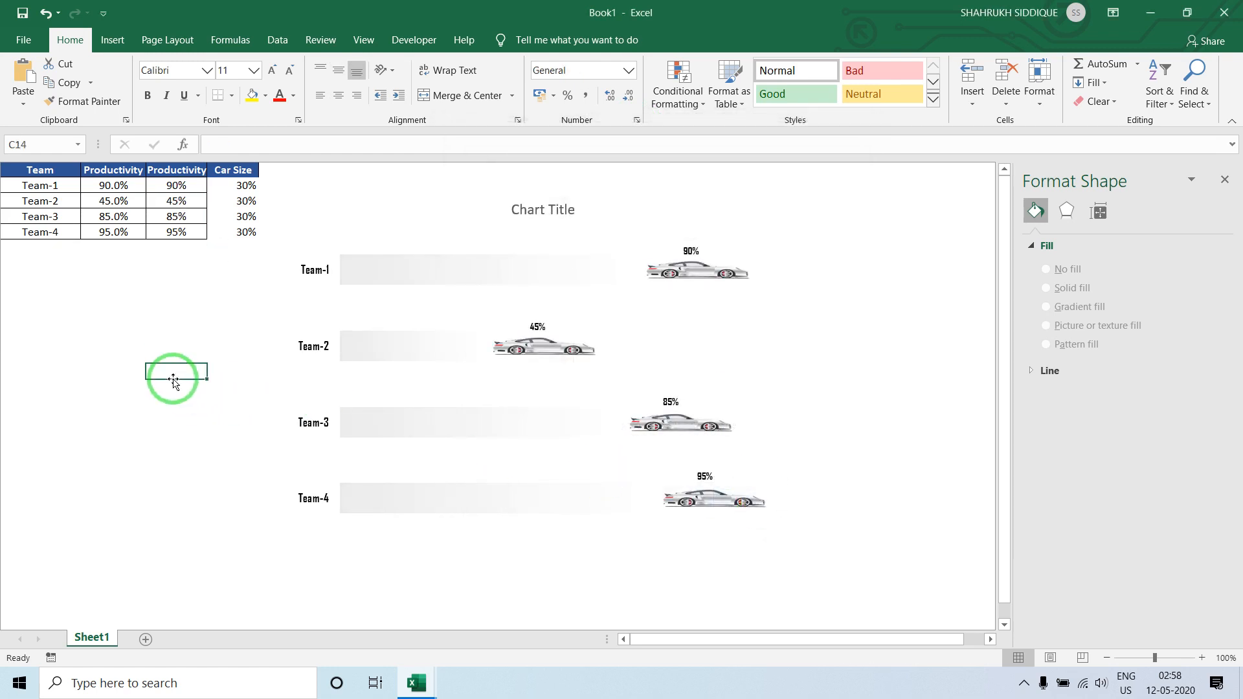
# - In the second Productivity column, set Team-1 to 45% and Team-2 to 0% to test the chart
pyautogui.click(178, 186)
pyautogui.write('45')
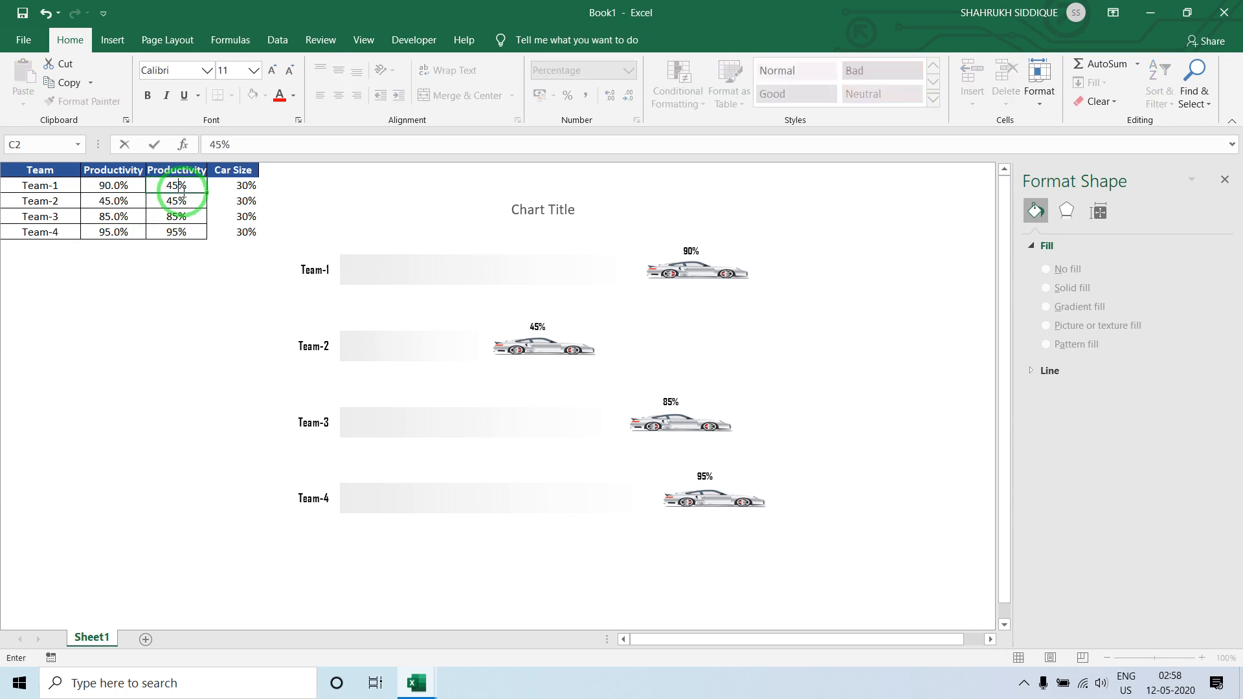
pyautogui.press('Return')
pyautogui.click(183, 191)
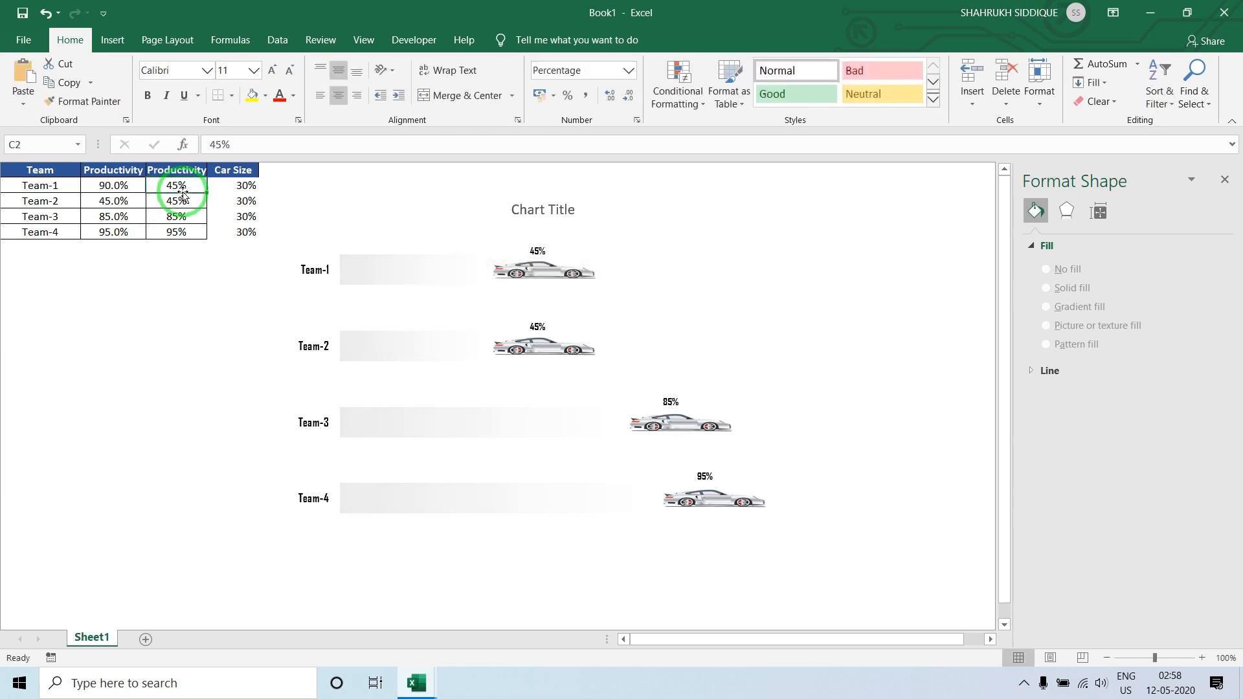
pyautogui.click(183, 194)
pyautogui.write('0')
pyautogui.press('Return')
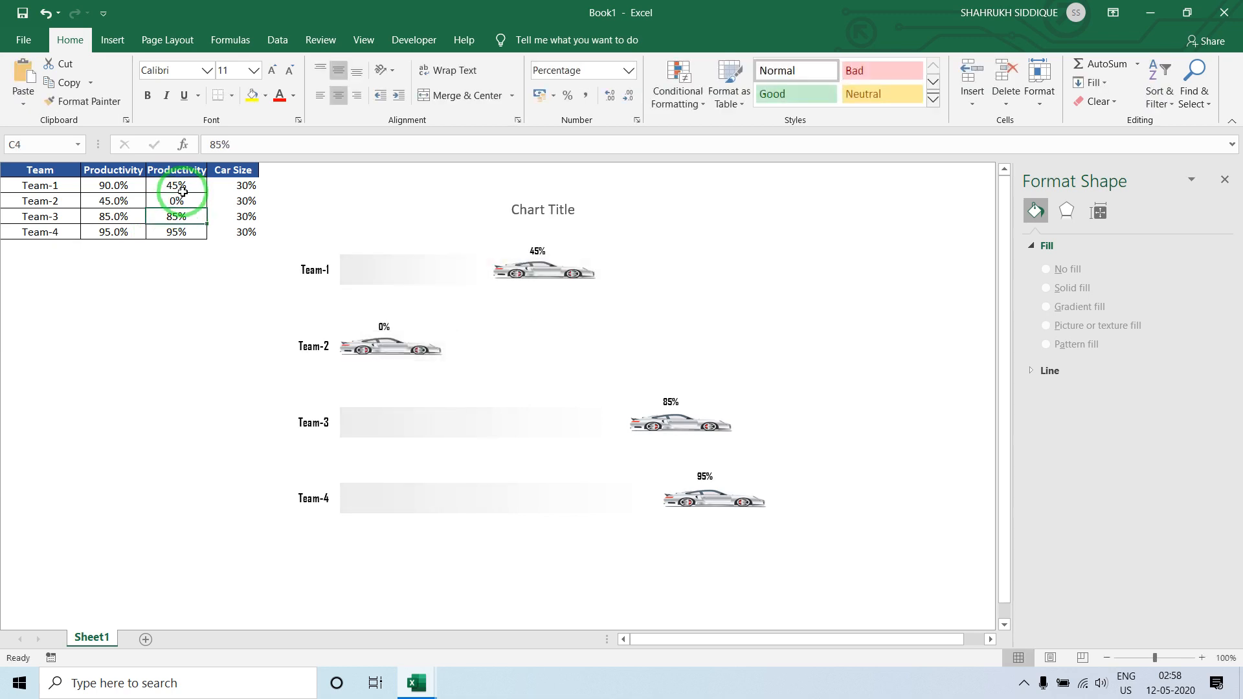
# - In the second Productivity column, set Team-2 to 30%, Team-3 to 40% and Team-4 to 50%
pyautogui.click(184, 194)
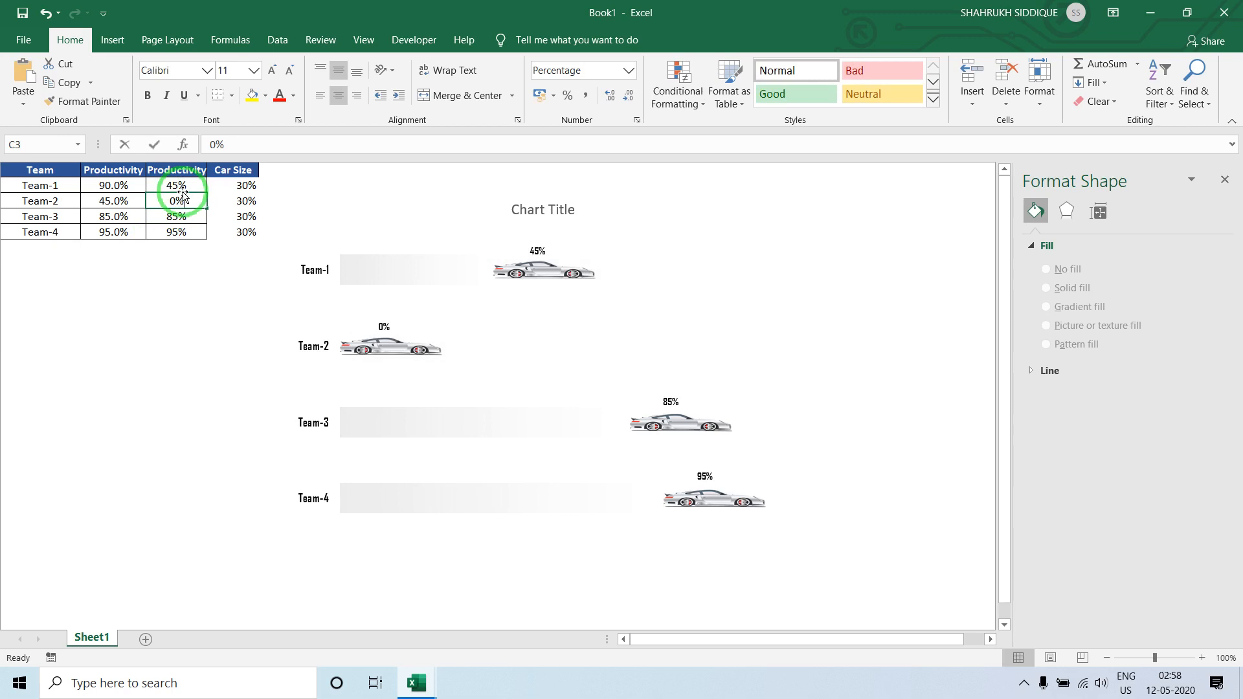
pyautogui.write('30')
pyautogui.press('Return')
pyautogui.write('4')
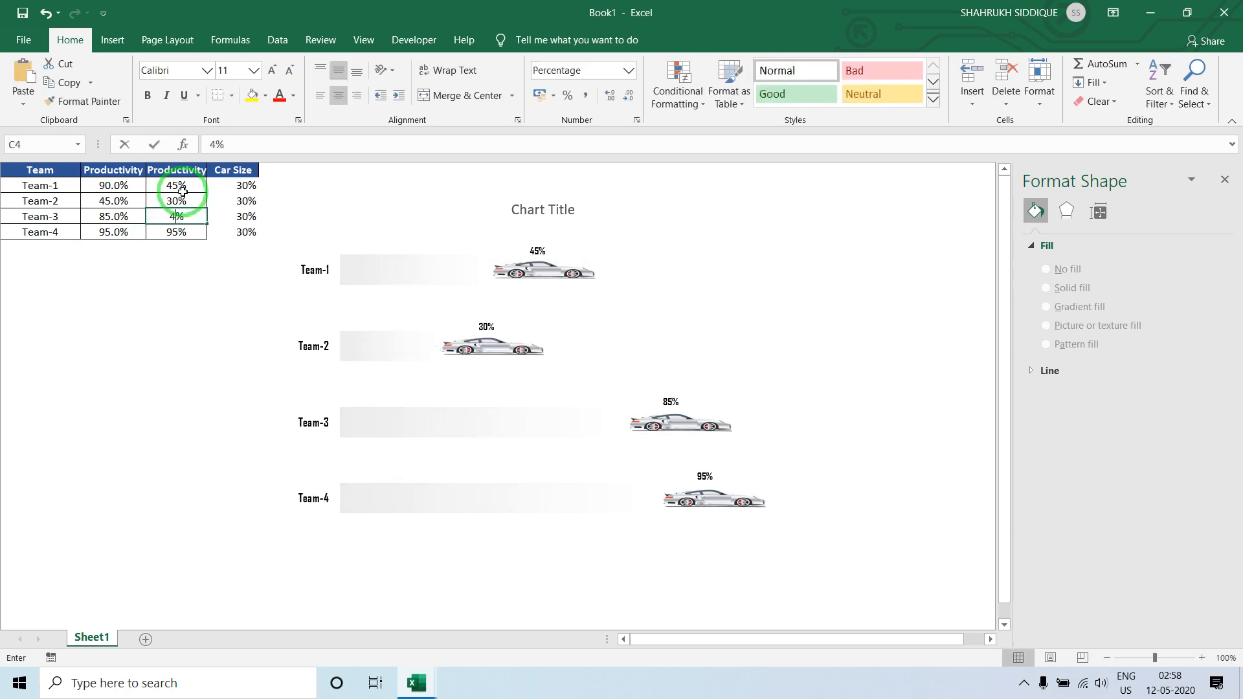
pyautogui.write('0')
pyautogui.press('Return')
pyautogui.write('50')
pyautogui.press('Return')
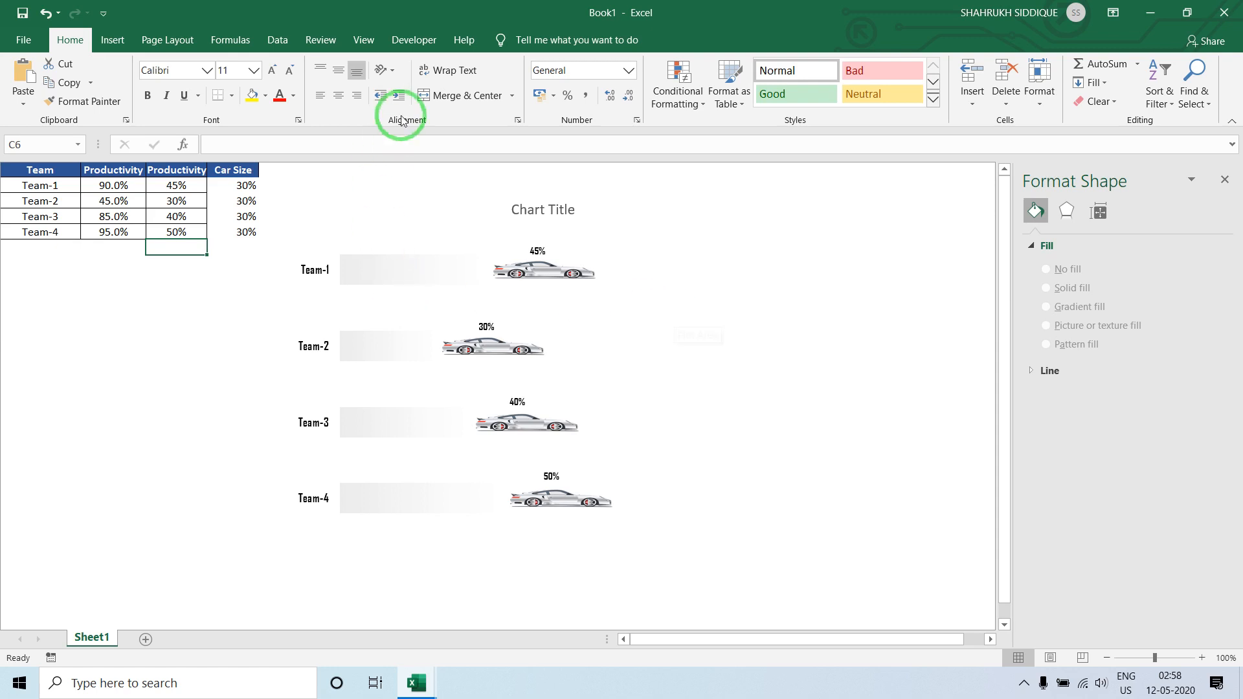
# - Open the Visual Basic editor, look through the Sheet2 event code of the Animated Car Chart workbook, and minimize the editor
pyautogui.click(409, 45)
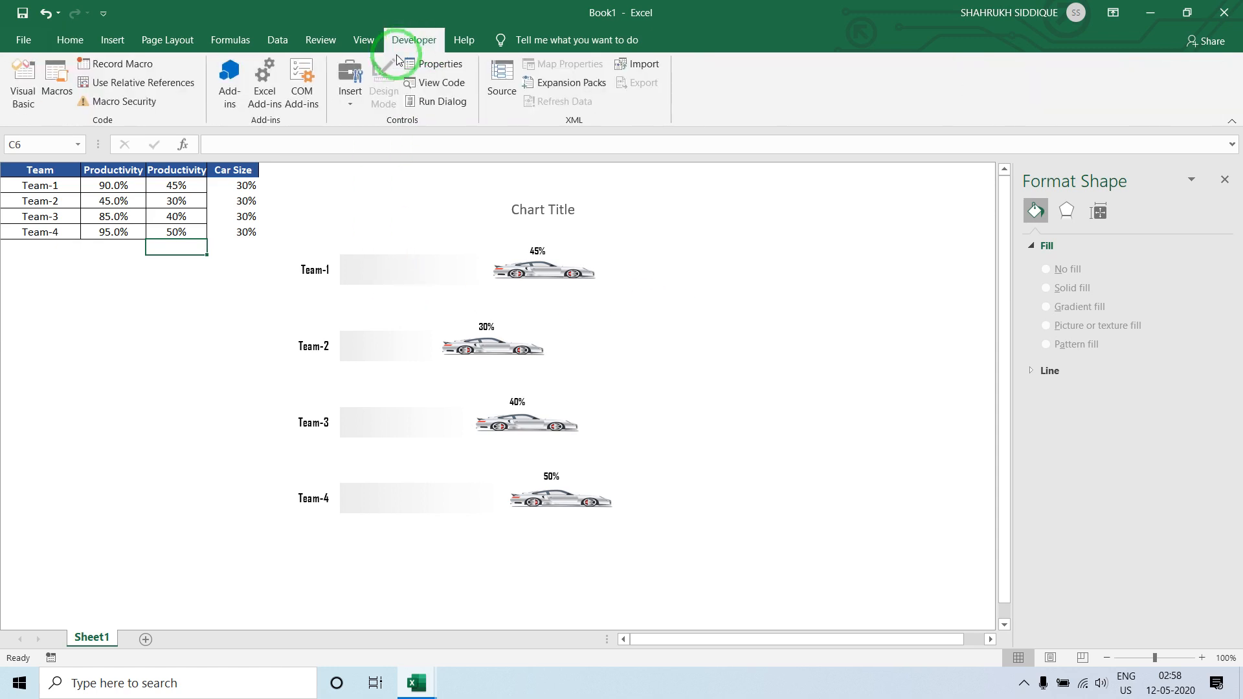
pyautogui.click(32, 106)
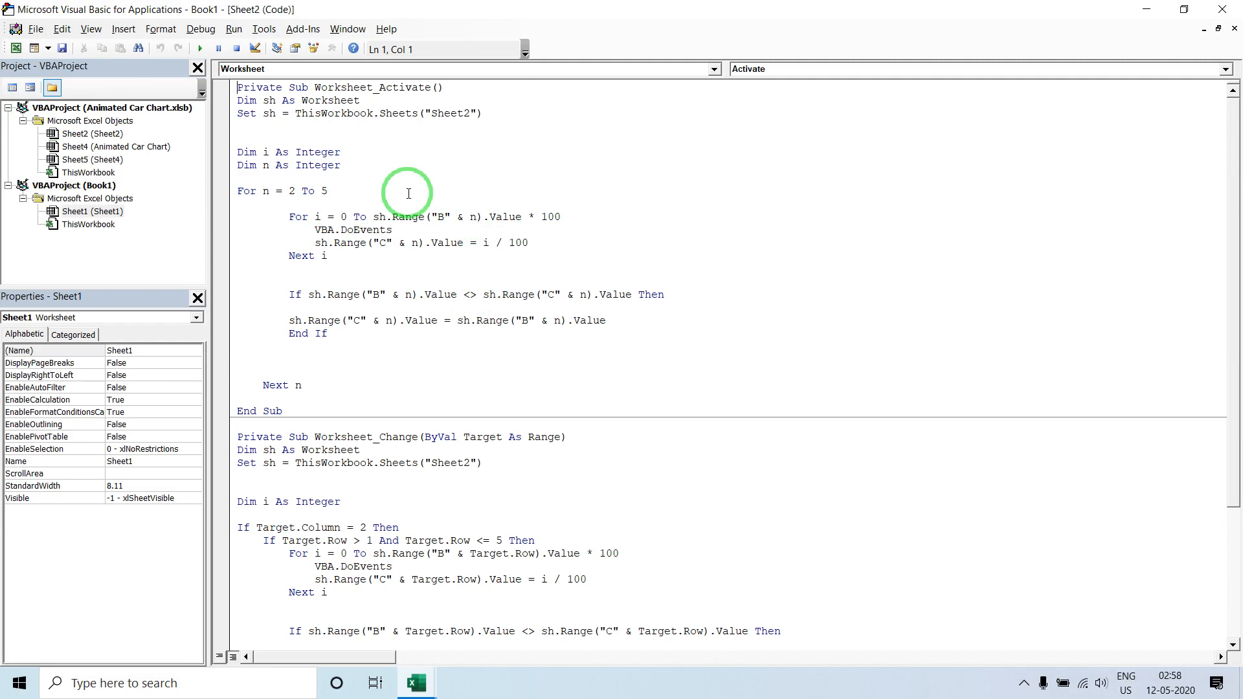
pyautogui.scroll(-5, 408, 193)
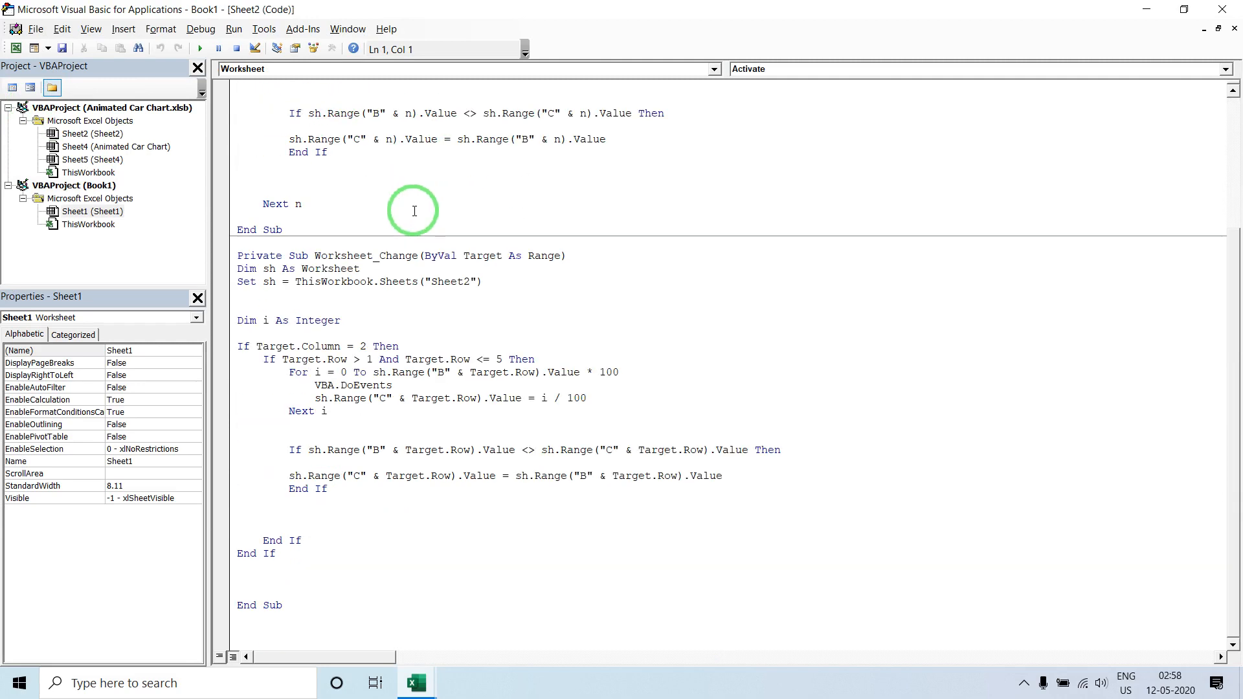
pyautogui.click(1142, 14)
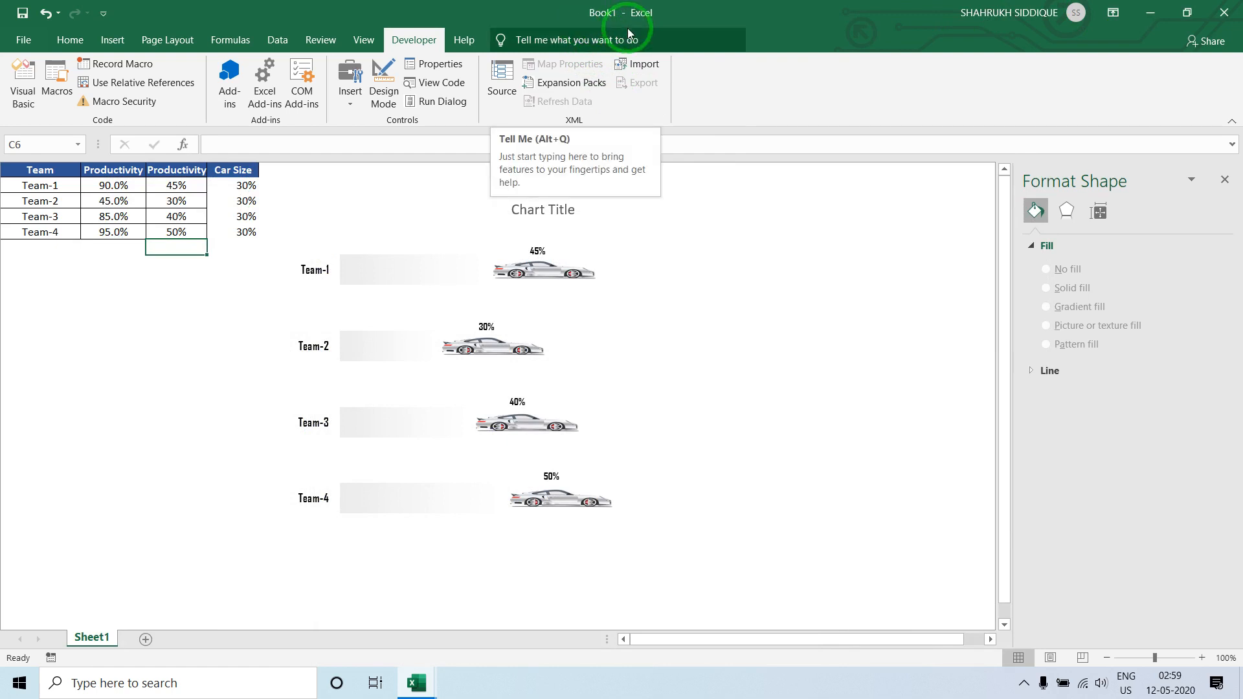
# - Open the Visual Basic editor and bring up the code window of Sheet1 in the Book1 project
pyautogui.click(24, 84)
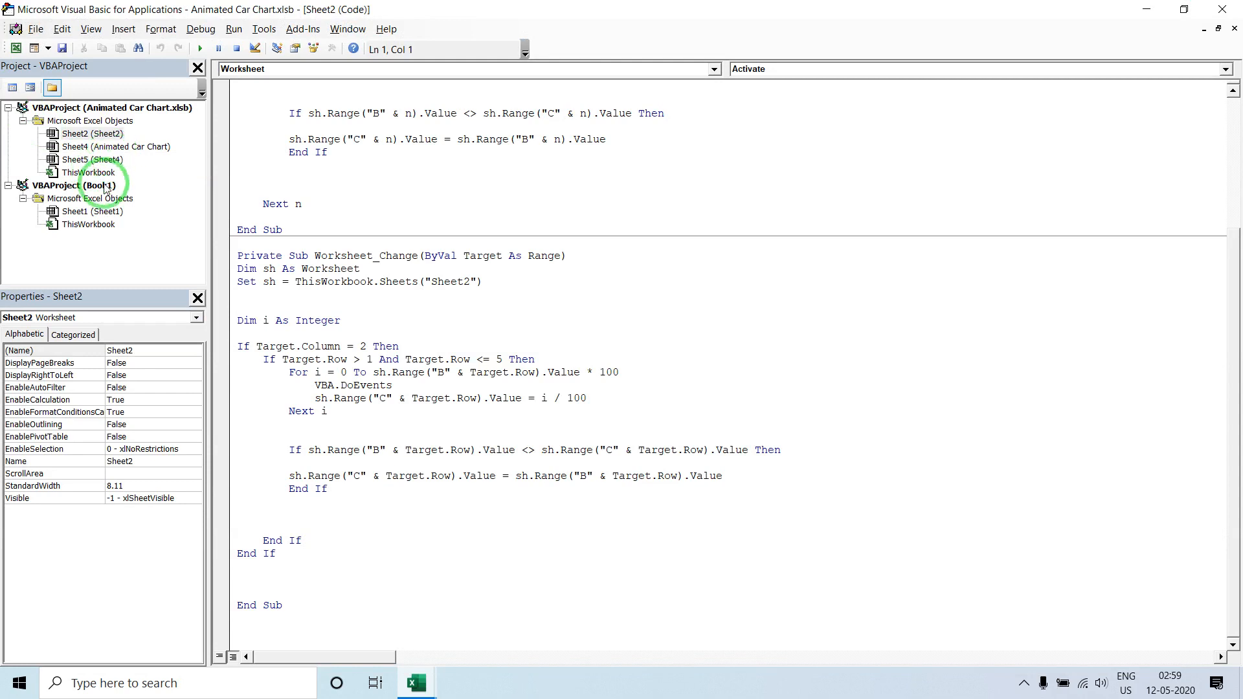
pyautogui.click(105, 186)
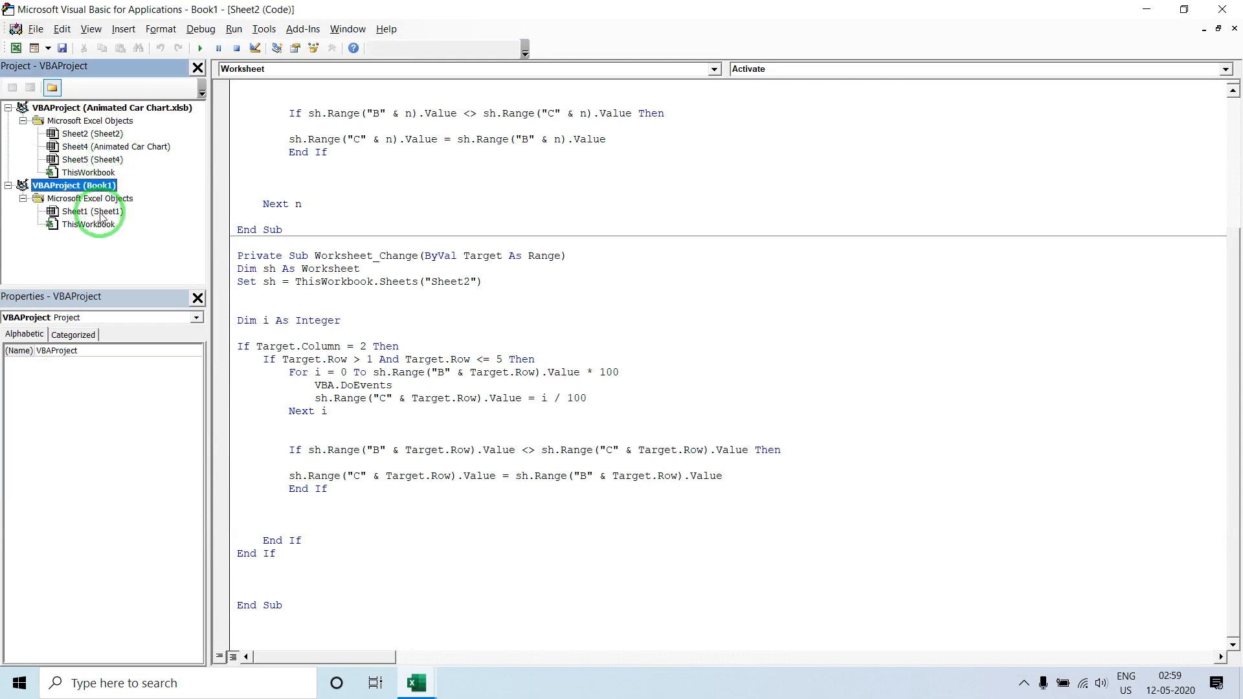
pyautogui.doubleClick(97, 212)
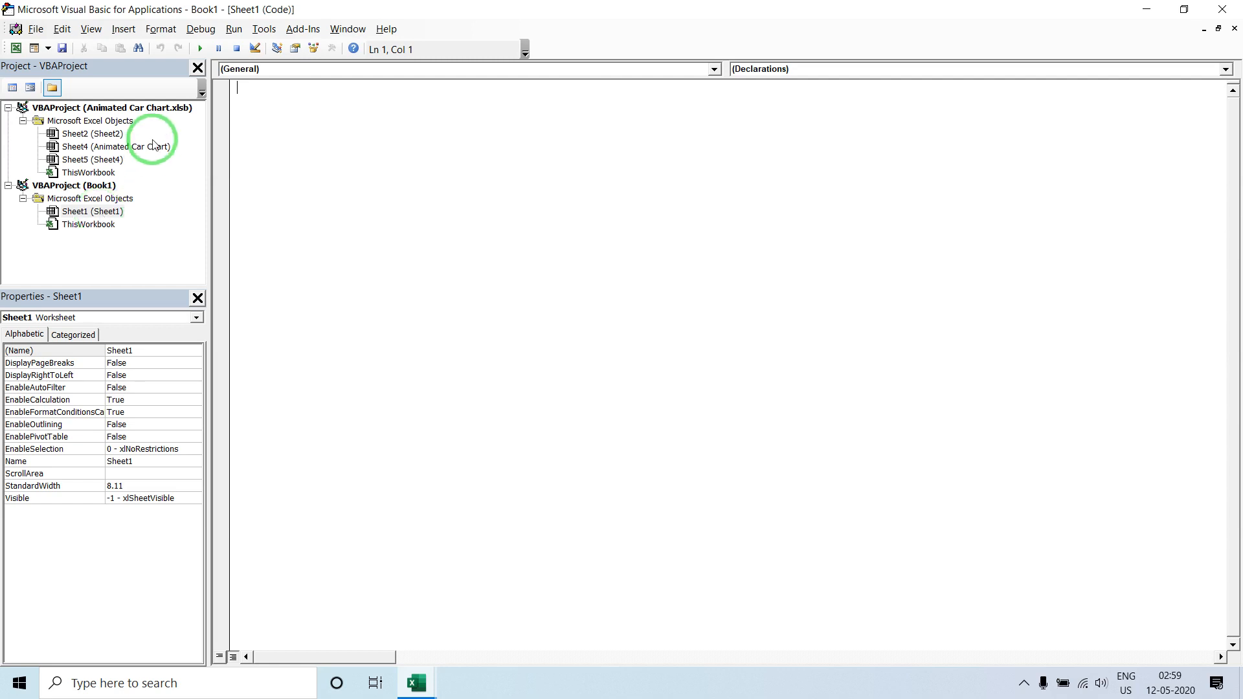
# - Add a Worksheet_Change event procedure to Sheet1's code by choosing the Worksheet object and the Change event
pyautogui.click(289, 74)
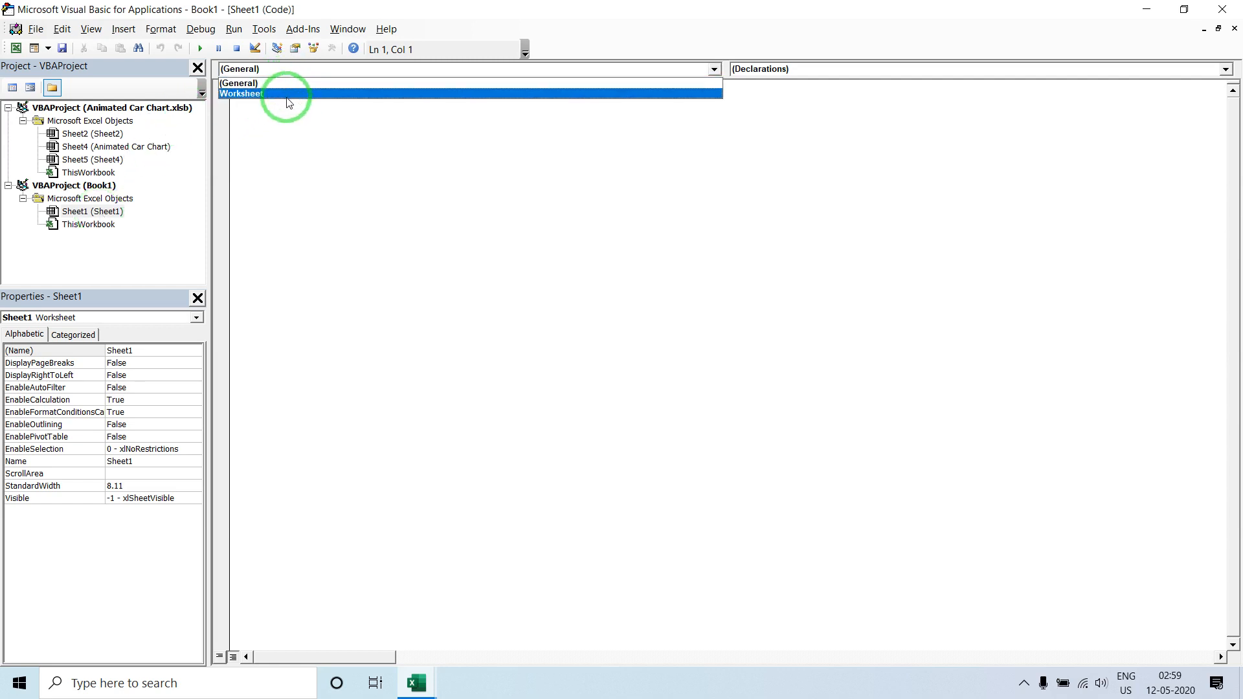
pyautogui.click(289, 98)
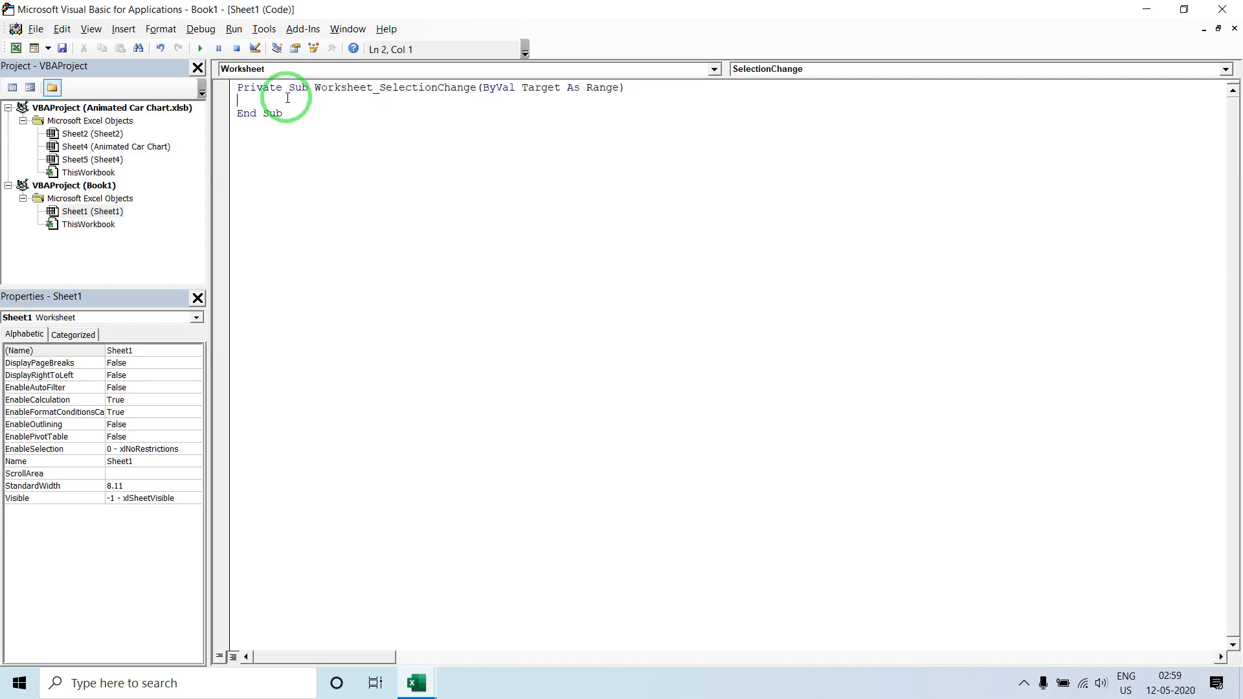
pyautogui.click(922, 69)
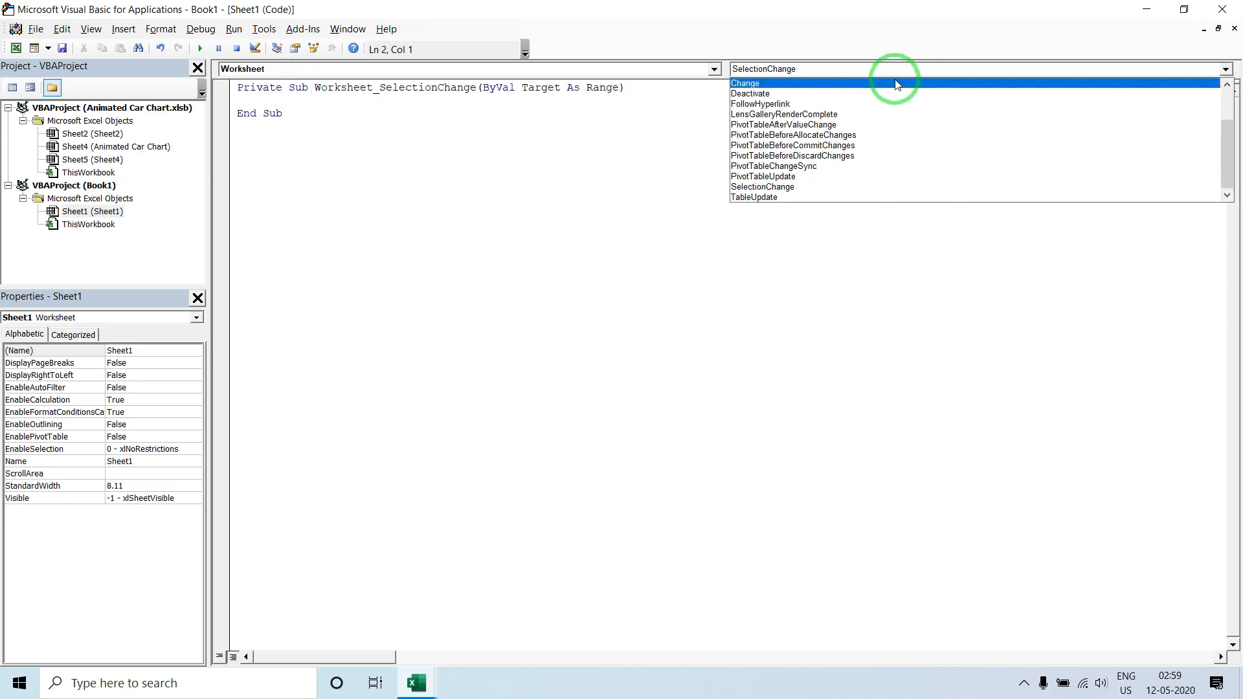
pyautogui.click(862, 77)
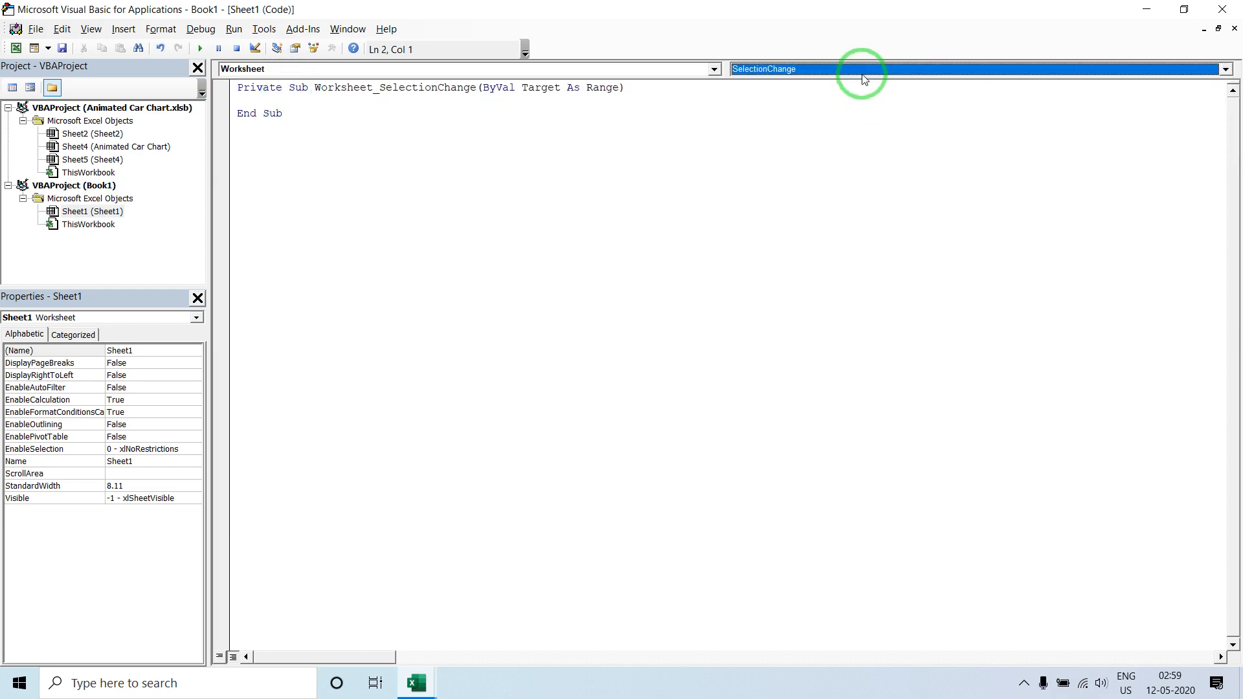
pyautogui.click(863, 72)
pyautogui.click(862, 82)
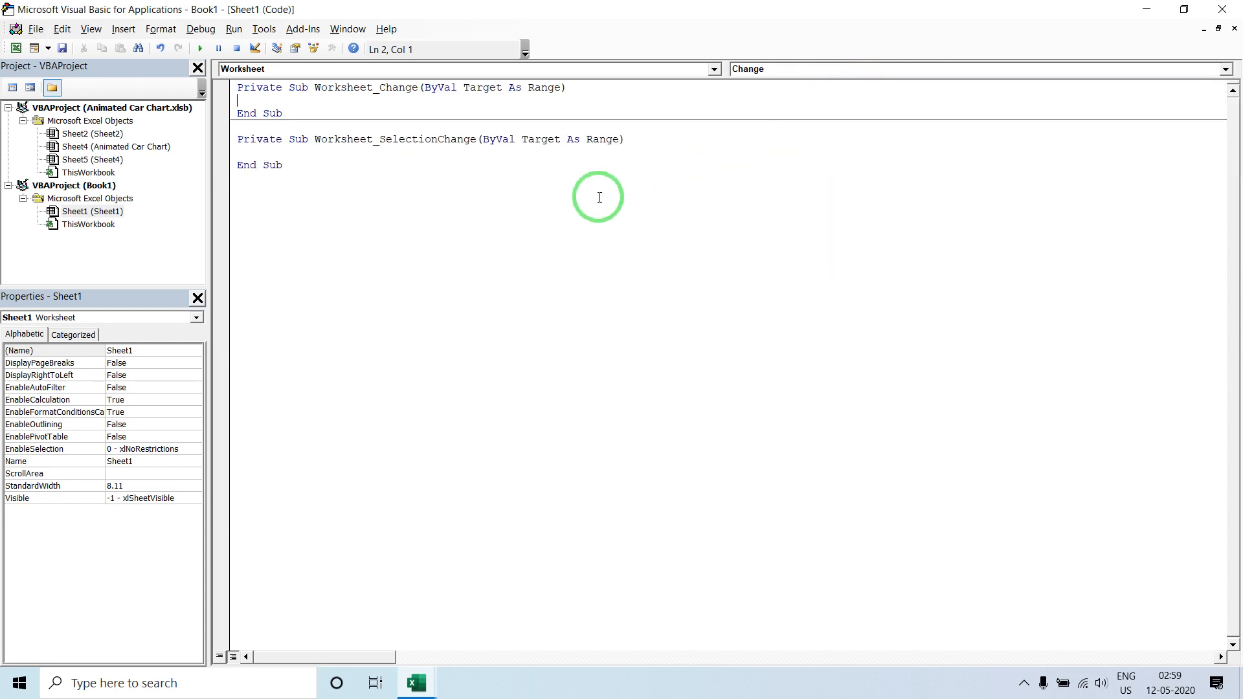
# - Delete the empty Worksheet_SelectionChange procedure and add blank lines inside Worksheet_Change for the code
pyautogui.moveTo(292, 166); pyautogui.dragTo(197, 136)
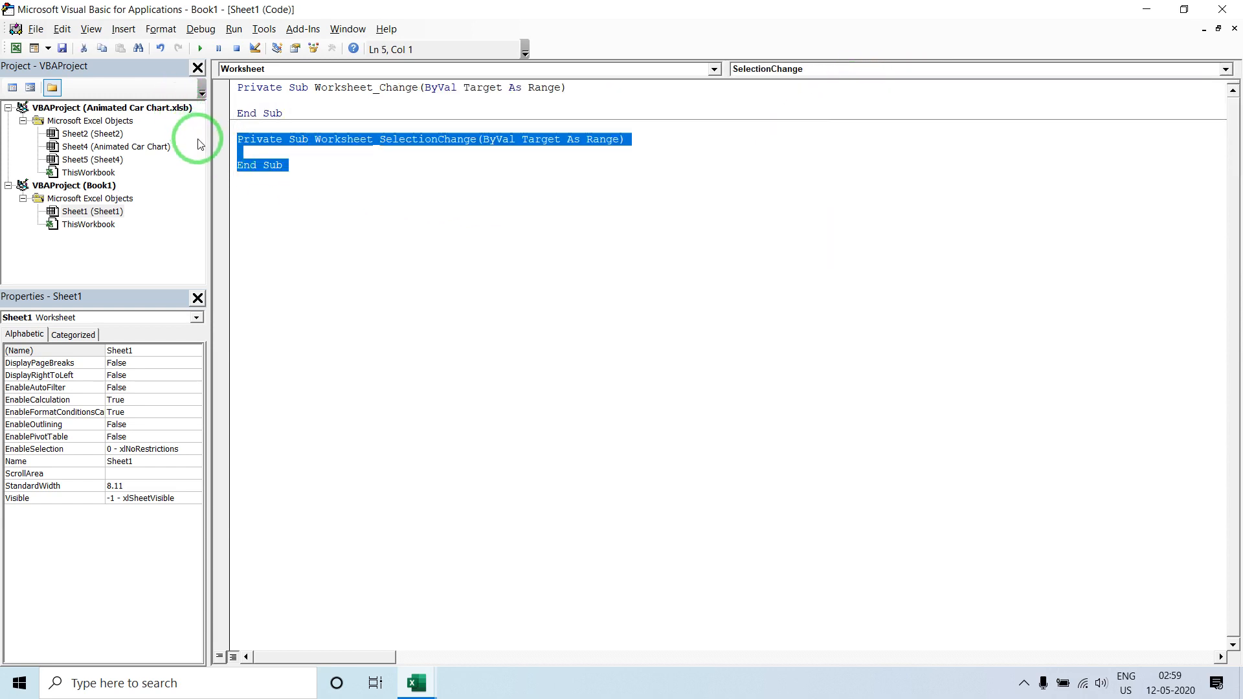
pyautogui.press('Delete')
pyautogui.press('Return')
pyautogui.press('Return')
pyautogui.press('Return')
pyautogui.press('Return')
pyautogui.press('Return')
pyautogui.press('Return')
pyautogui.press('Return')
pyautogui.press('Return')
pyautogui.press('Return')
pyautogui.press('Return')
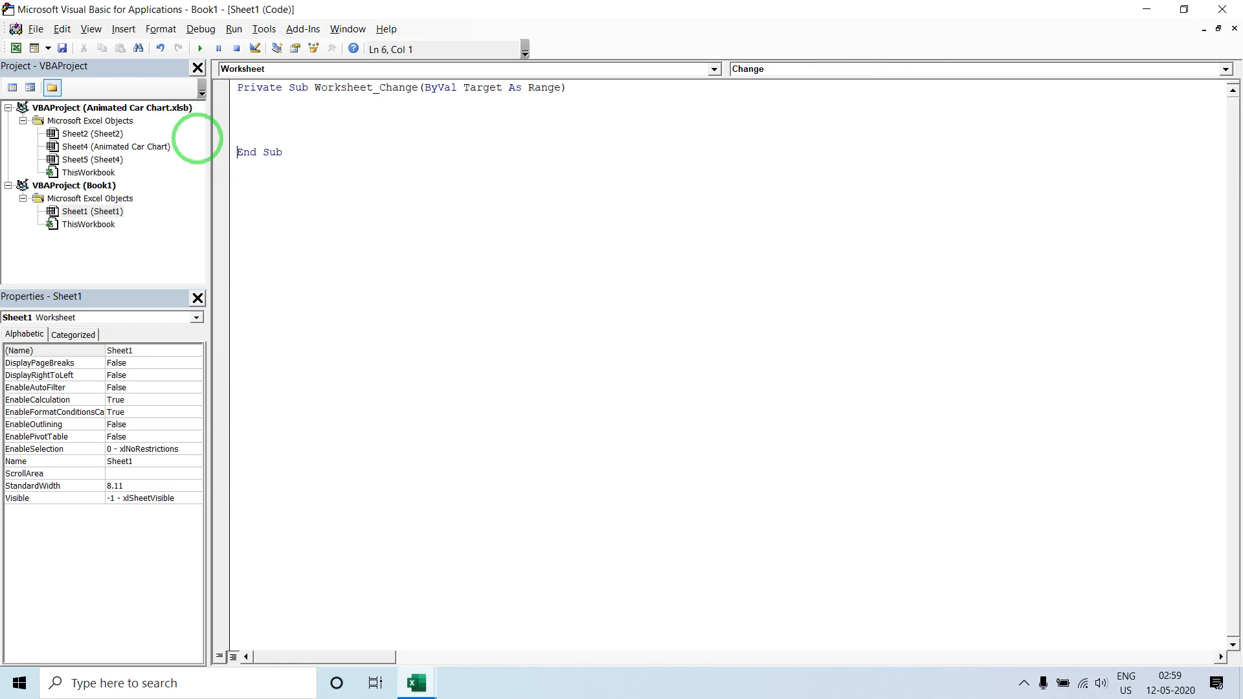
pyautogui.press('Up')
pyautogui.press('Up')
# - Declare the worksheet variable in Worksheet_Change with the line Dim Sh As Worksheet
pyautogui.write('as ')
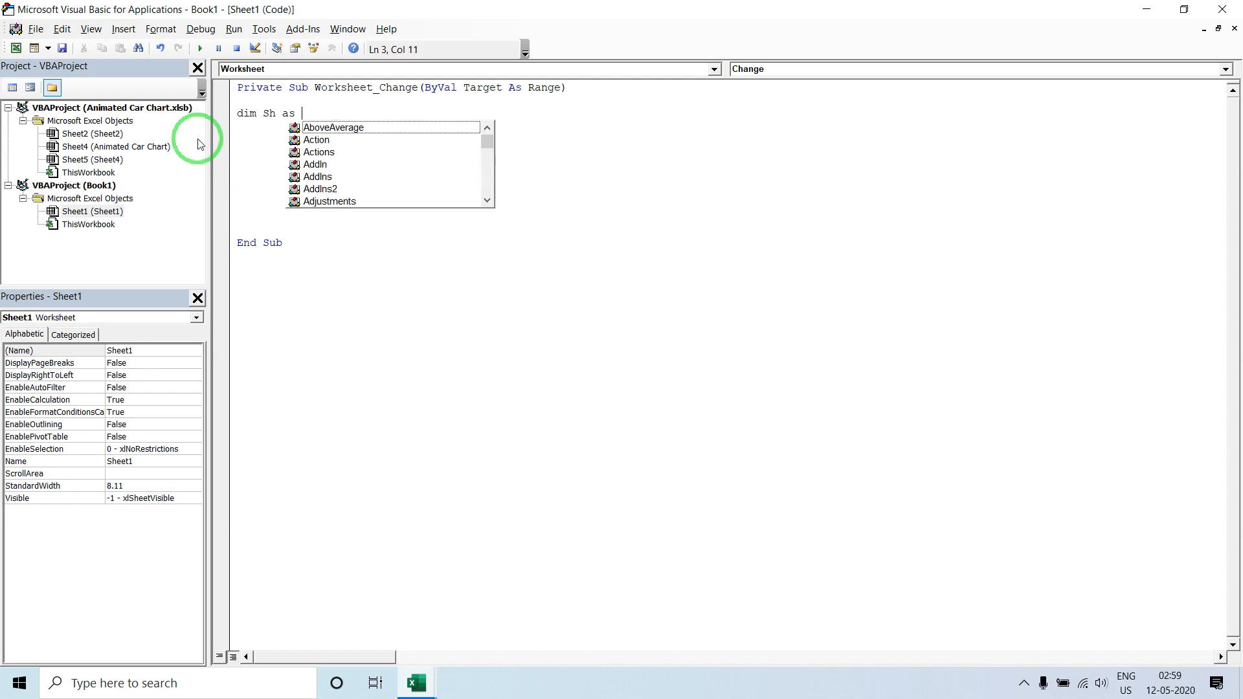
pyautogui.write('wor')
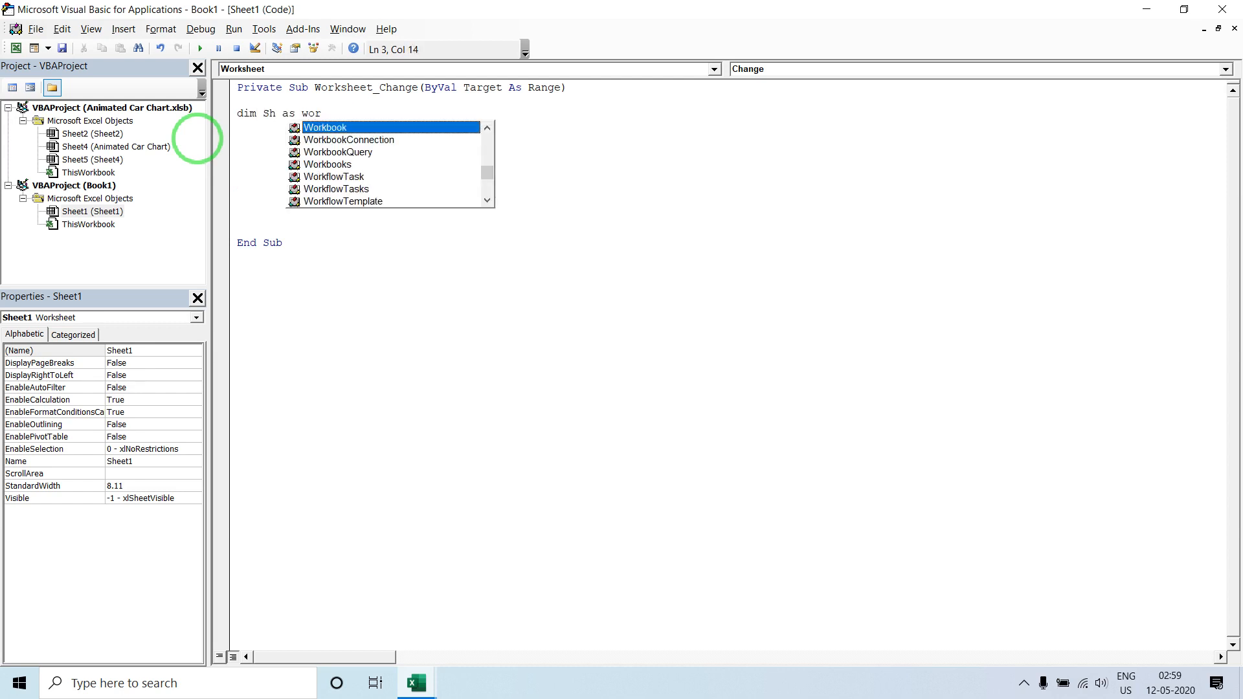
pyautogui.press('Down')
pyautogui.press('Down')
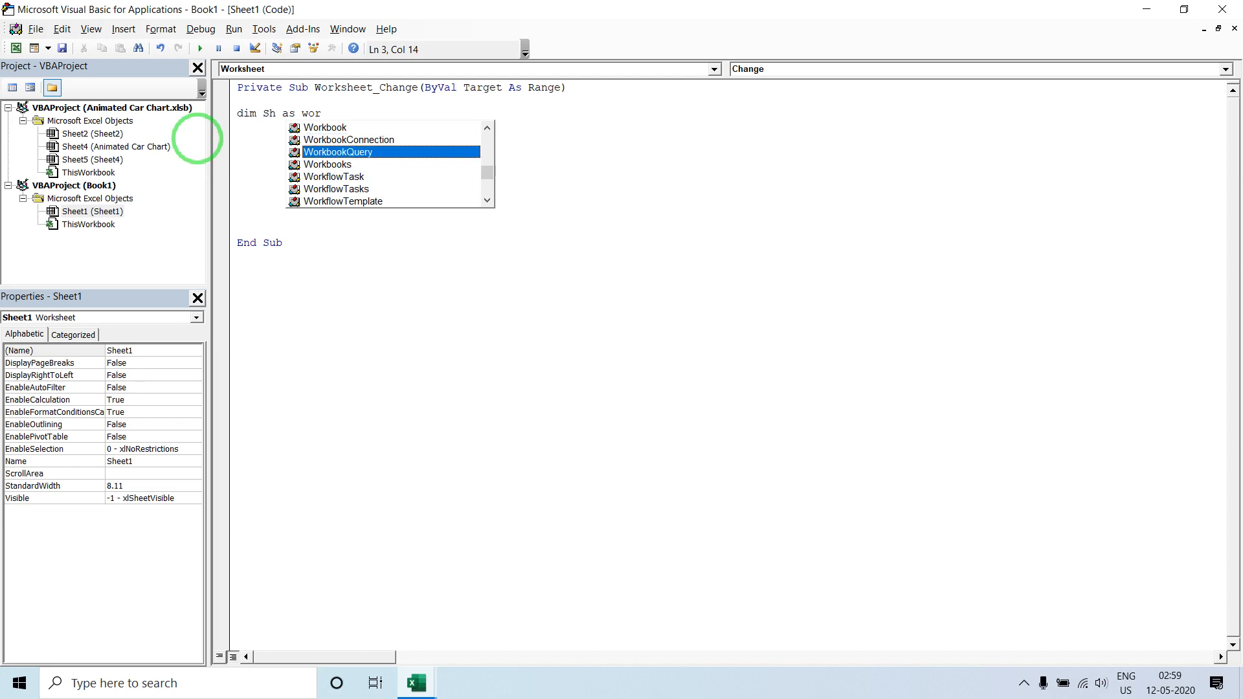
pyautogui.write('ksh')
pyautogui.press('Return')
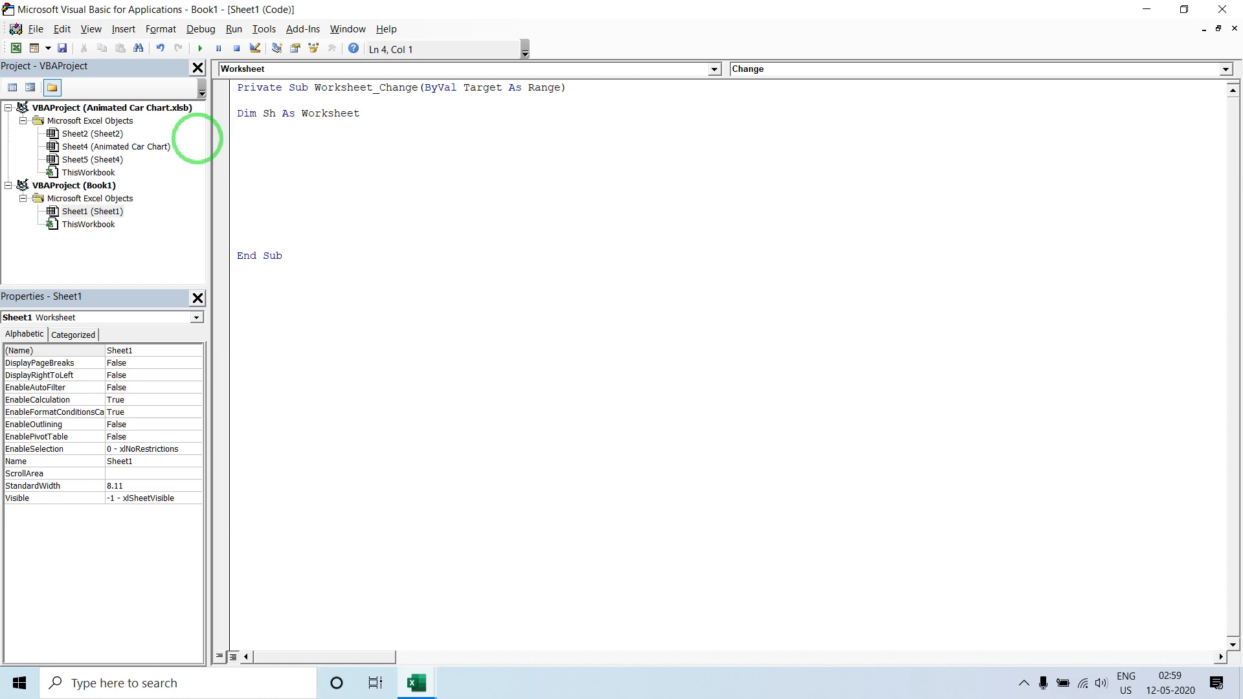
# - Assign the worksheet variable with the line Set Sh = ThisWorkbook.Sheets("Sheet1")
pyautogui.write('Set')
pyautogui.write('SH=THISWORKBOOK.SH')
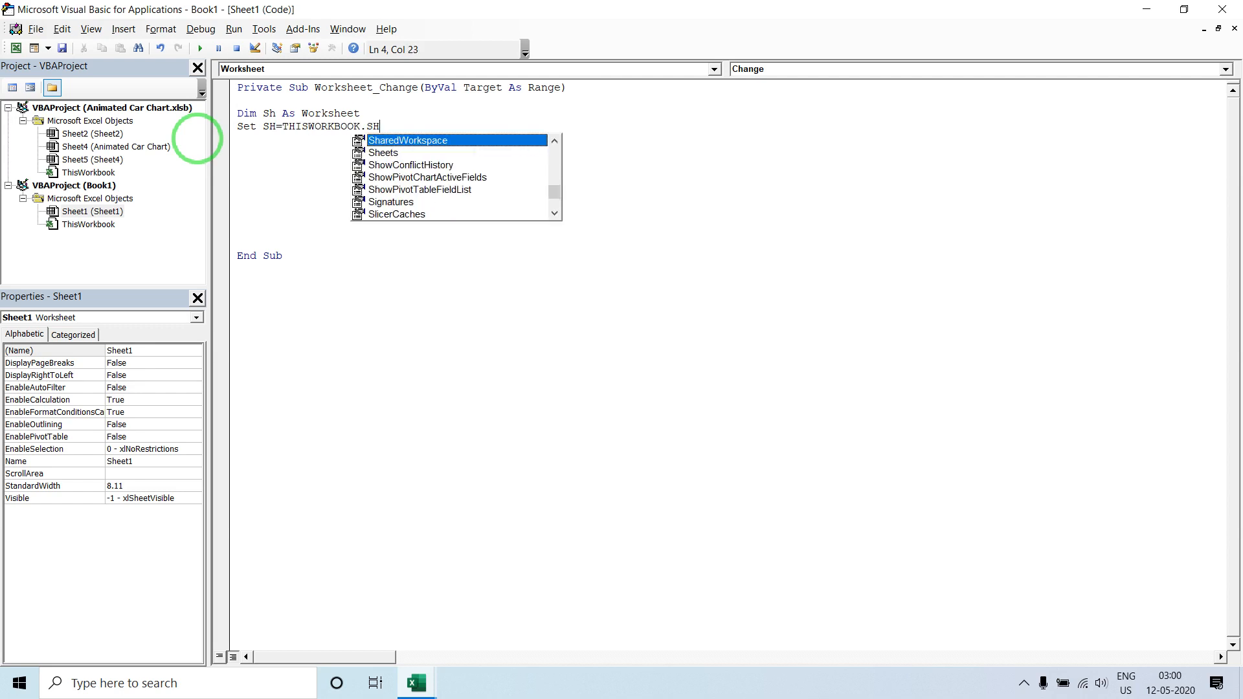
pyautogui.write('EETS')
pyautogui.press('Tab')
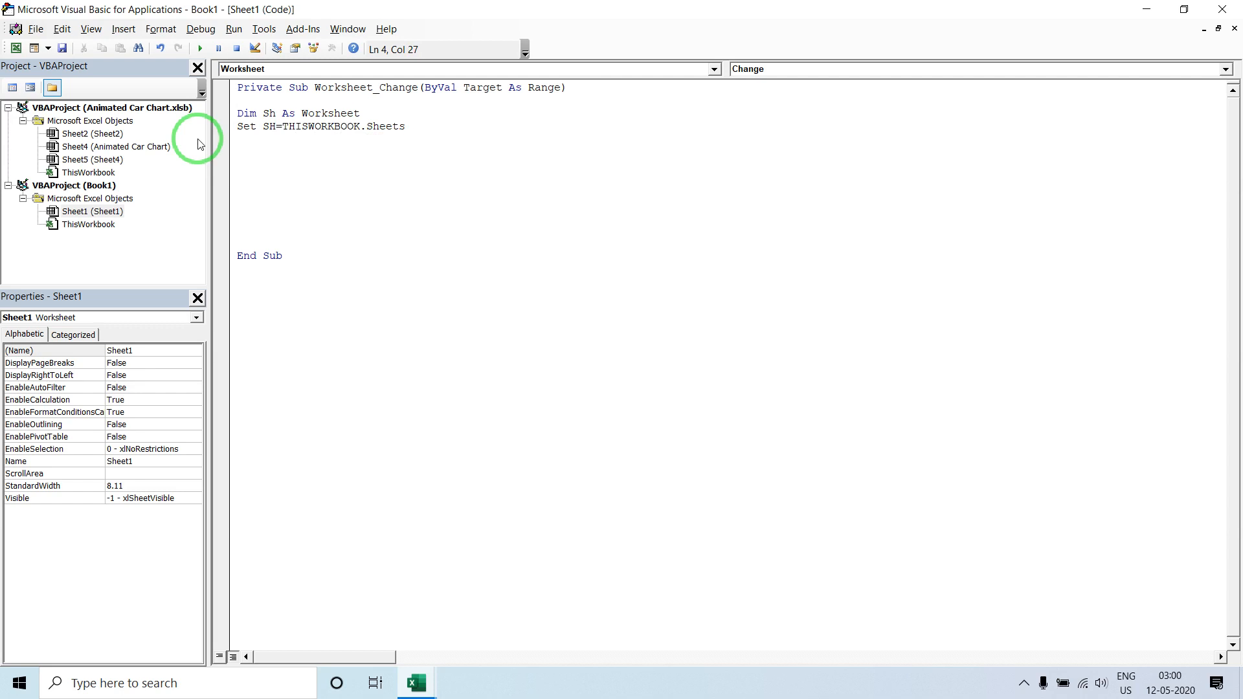
pyautogui.write('(')
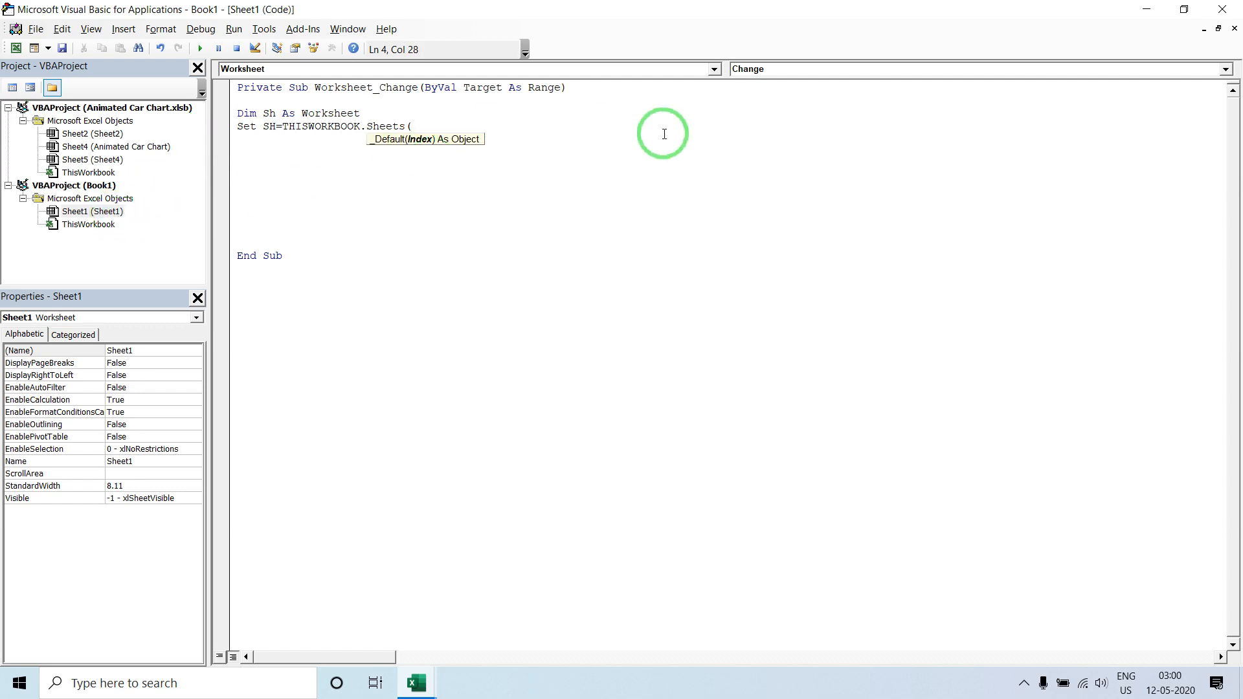
pyautogui.write('"Sheet1")')
pyautogui.press('Return')
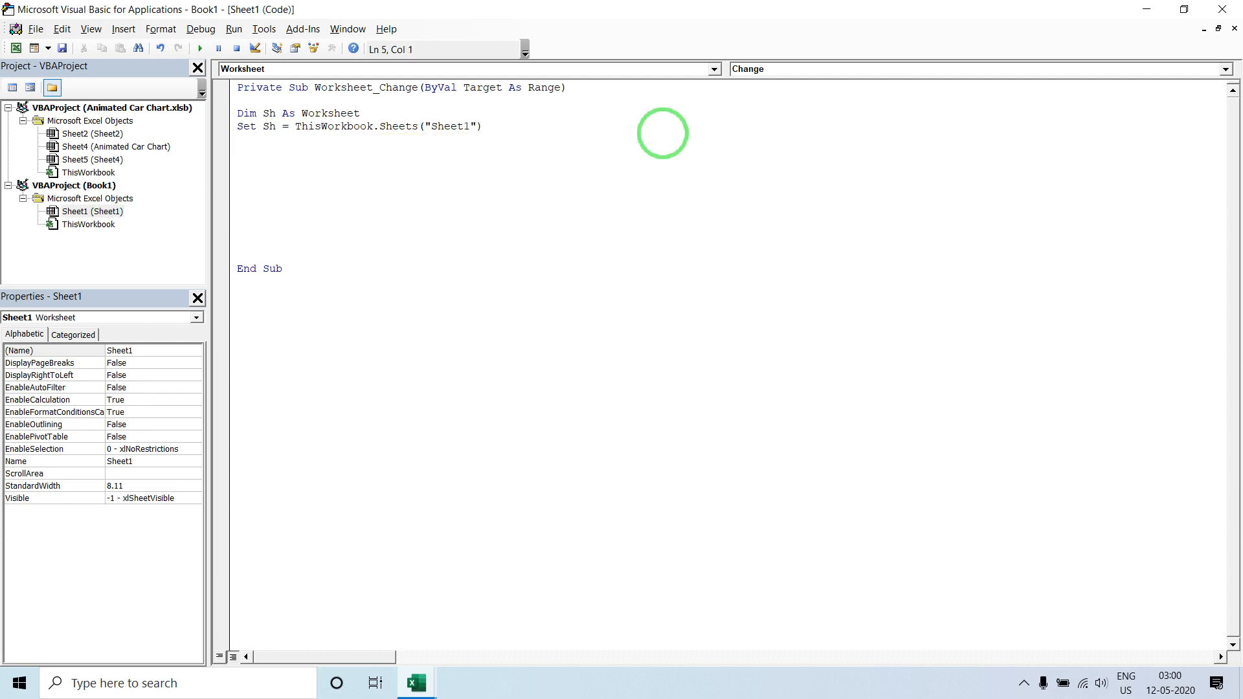
pyautogui.press('Delete')
# - Back in the Book1 worksheet, link C2 to the first Productivity column with =B2 and fill the formula down to C5
pyautogui.hotkey('alt', 'Tab')
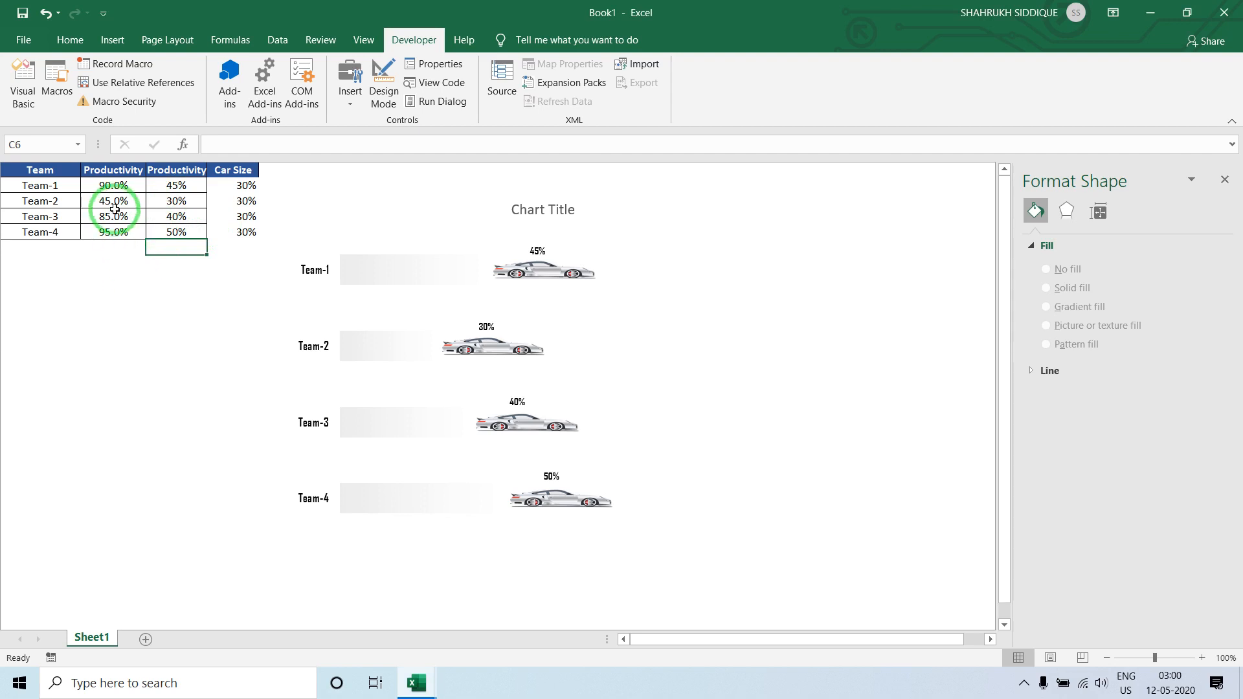
pyautogui.click(155, 189)
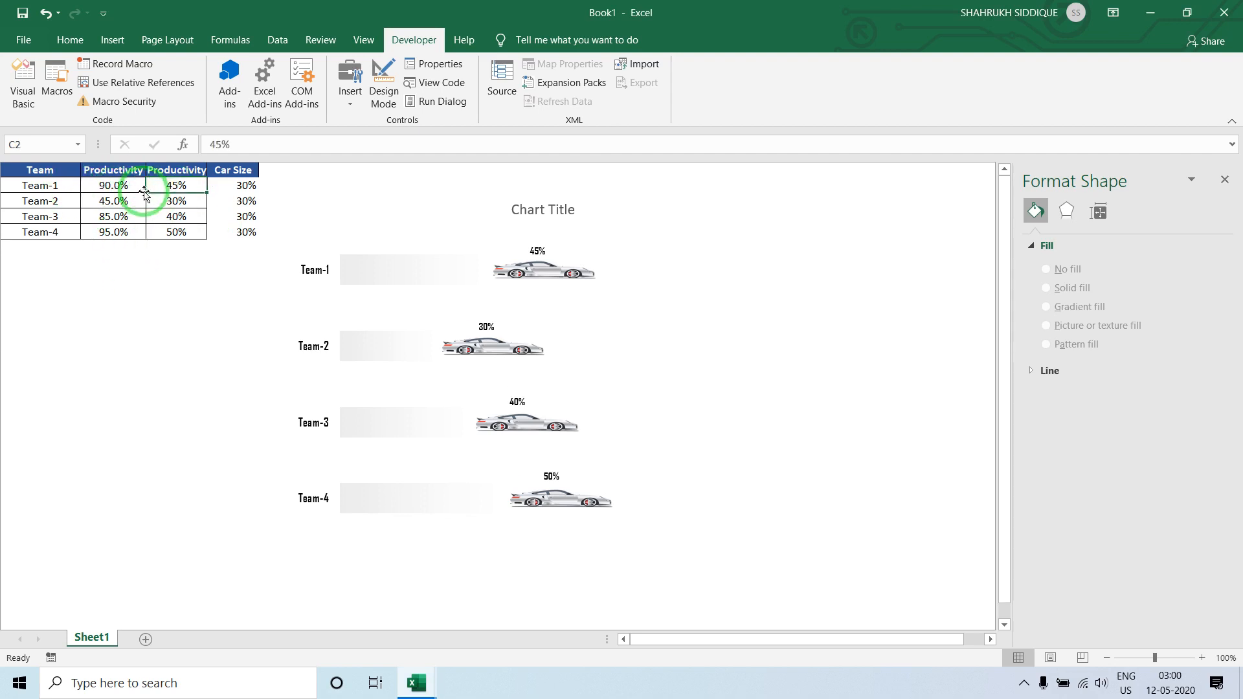
pyautogui.write('=')
pyautogui.press('Left')
pyautogui.press('Return')
pyautogui.press('Up')
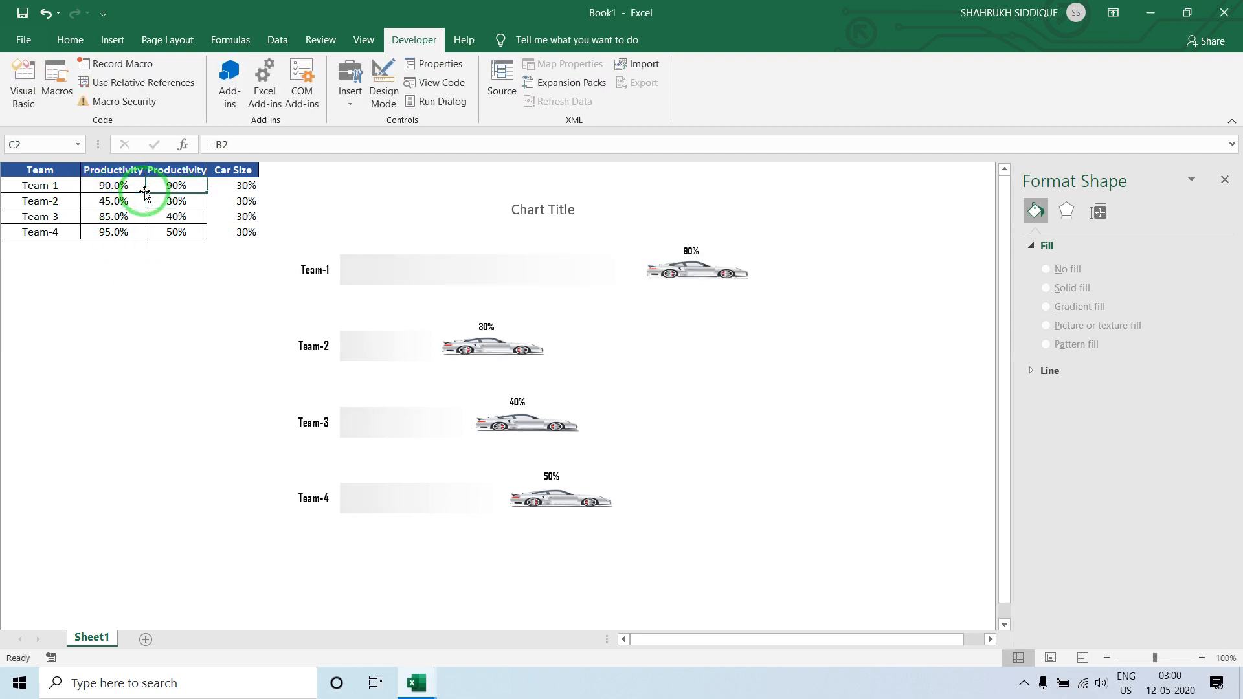
pyautogui.hotkey('ctrl', 'shift', 'Down')
pyautogui.hotkey('ctrl', 'd')
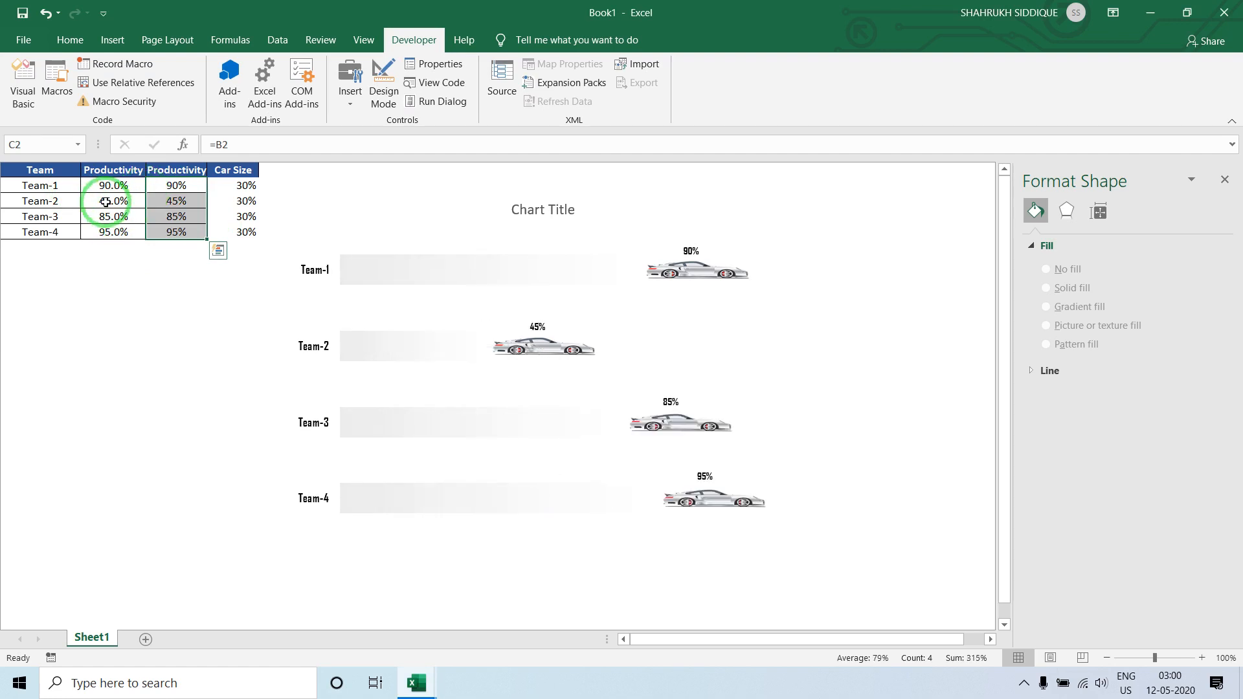
# - Display the row and column headings on Sheet1, keeping the gridlines hidden
pyautogui.click(106, 186)
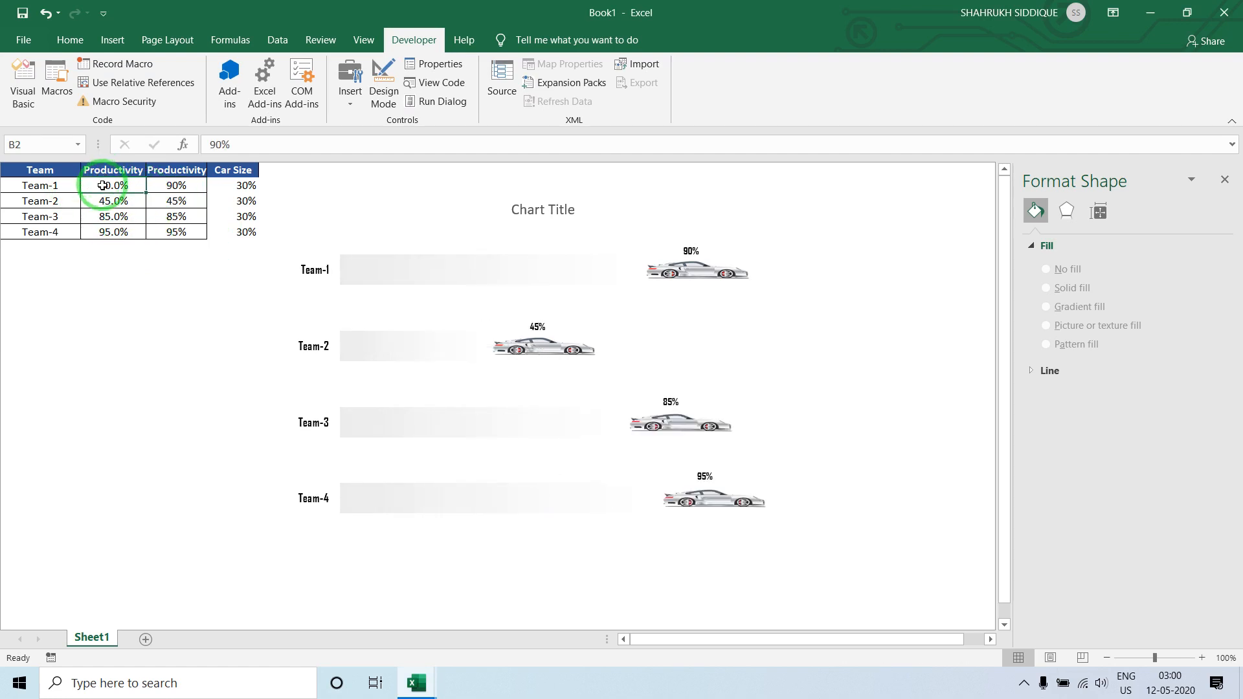
pyautogui.click(363, 40)
pyautogui.click(194, 95)
pyautogui.click(68, 321)
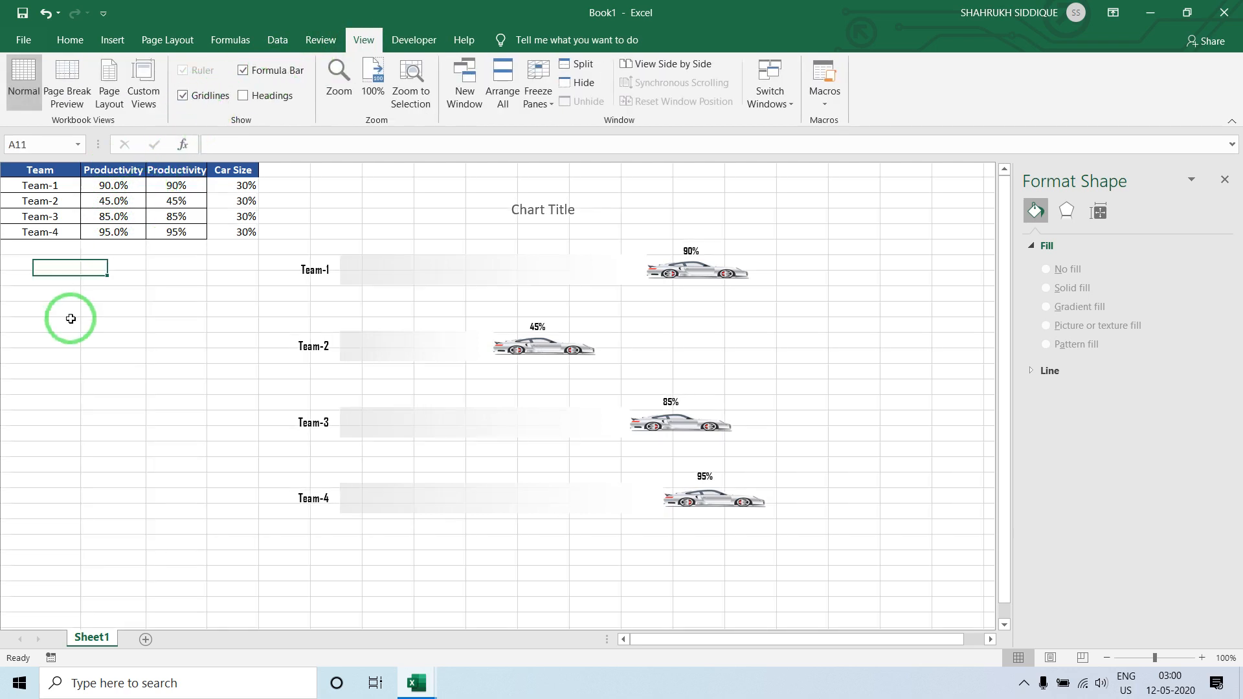
pyautogui.click(197, 95)
pyautogui.click(262, 95)
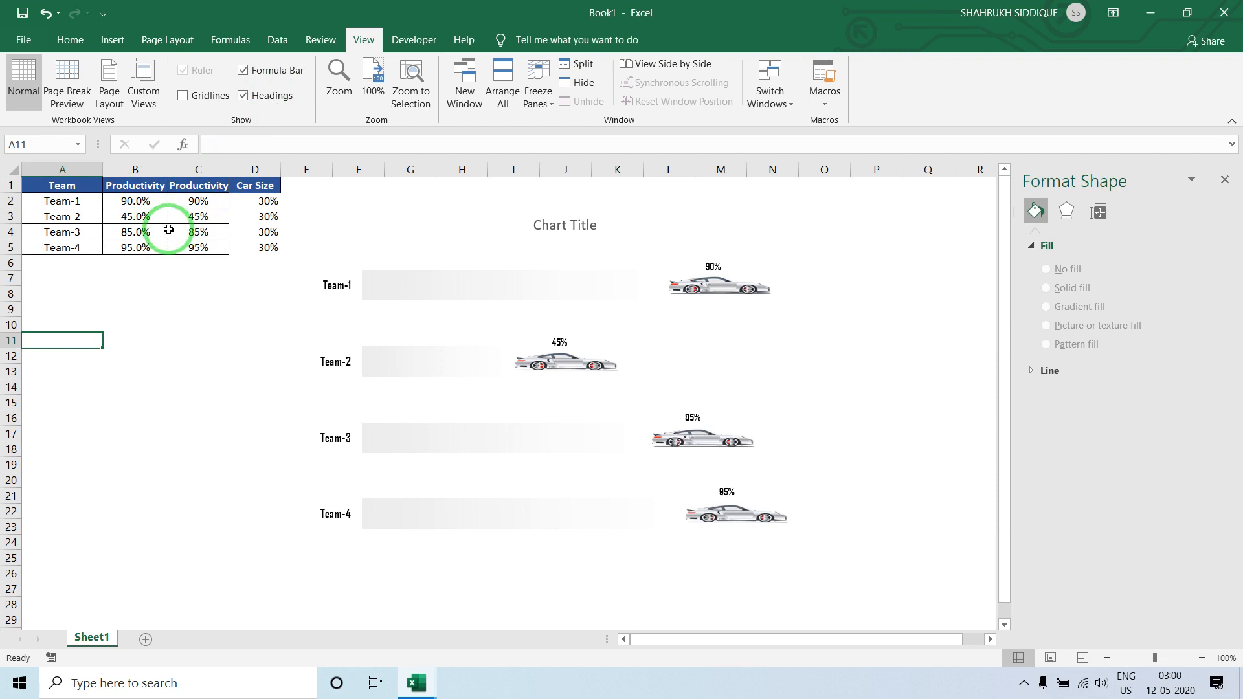
# - Check the position of the first Productivity column, column B, and of team rows 2 to 5
pyautogui.click(151, 170)
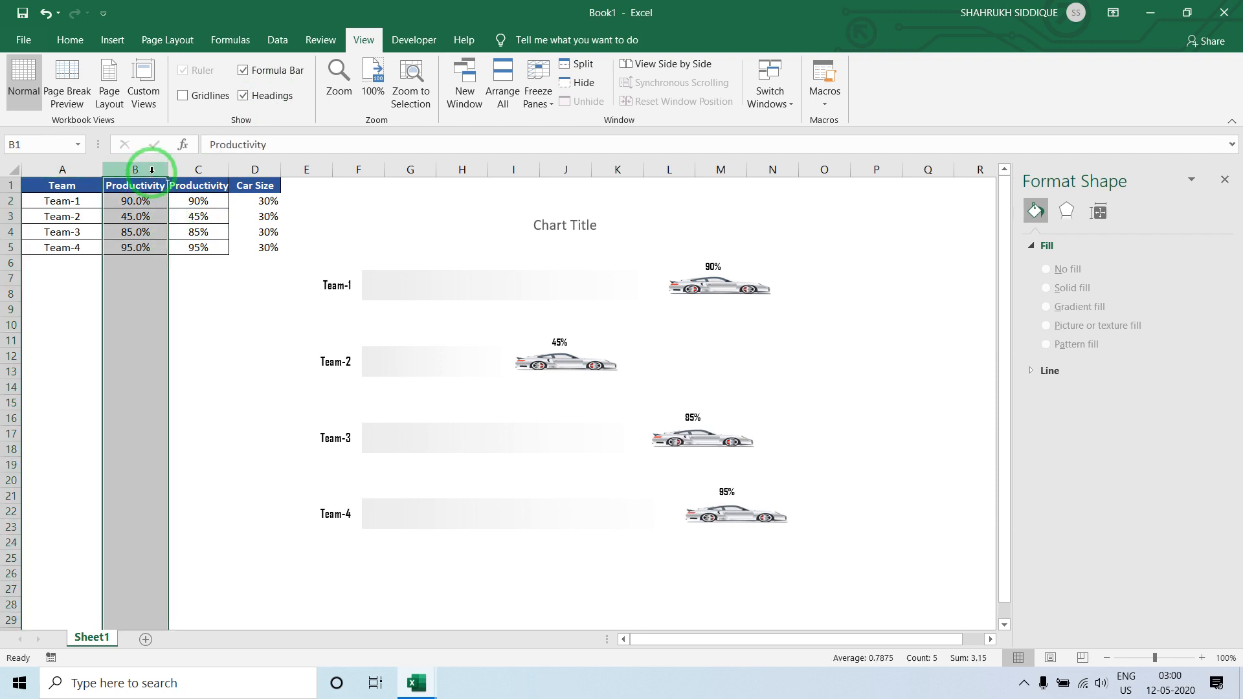
pyautogui.click(72, 277)
pyautogui.click(5, 201)
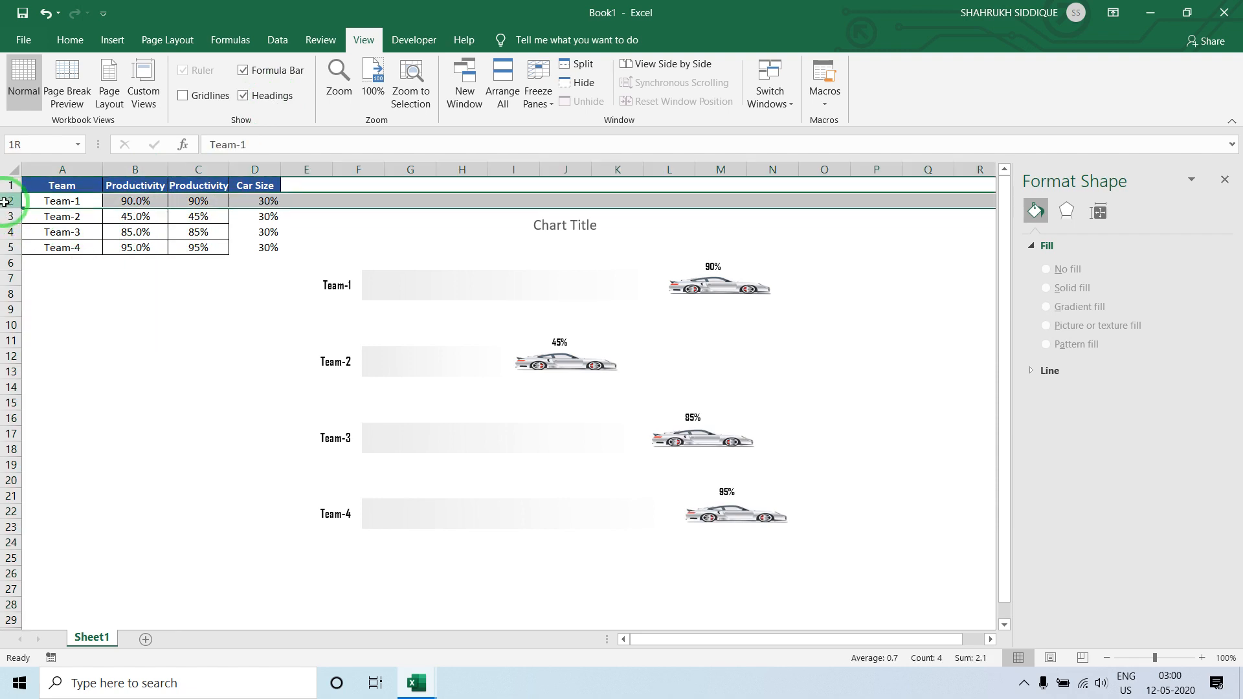
pyautogui.moveTo(5, 201); pyautogui.dragTo(2, 246)
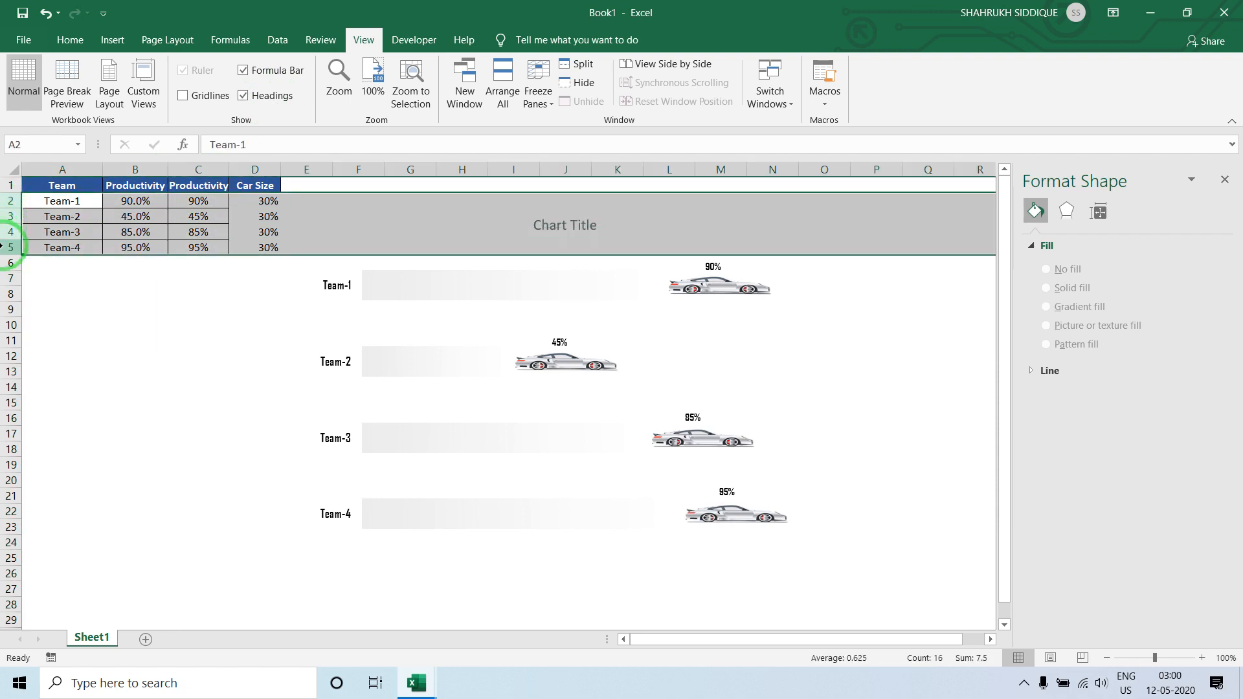
pyautogui.click(91, 313)
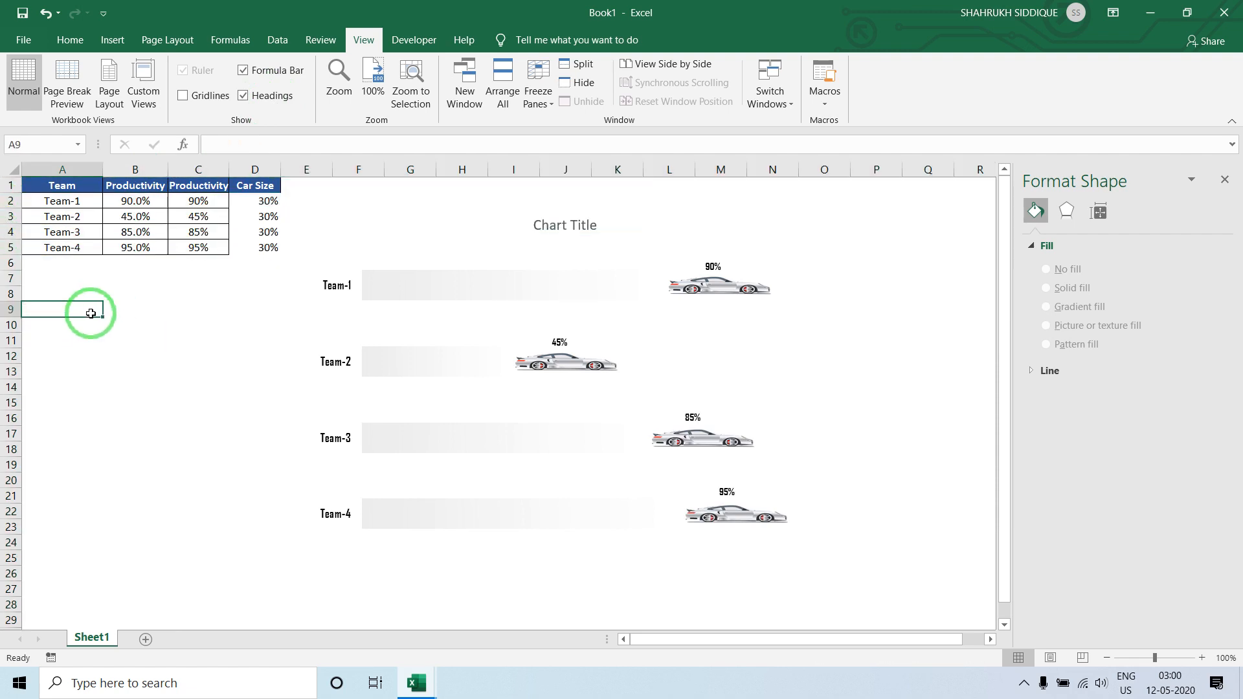
# - Return to the Visual Basic editor and add the condition If Target.Column = 2 Then below the Set line
pyautogui.hotkey('alt', 'F11')
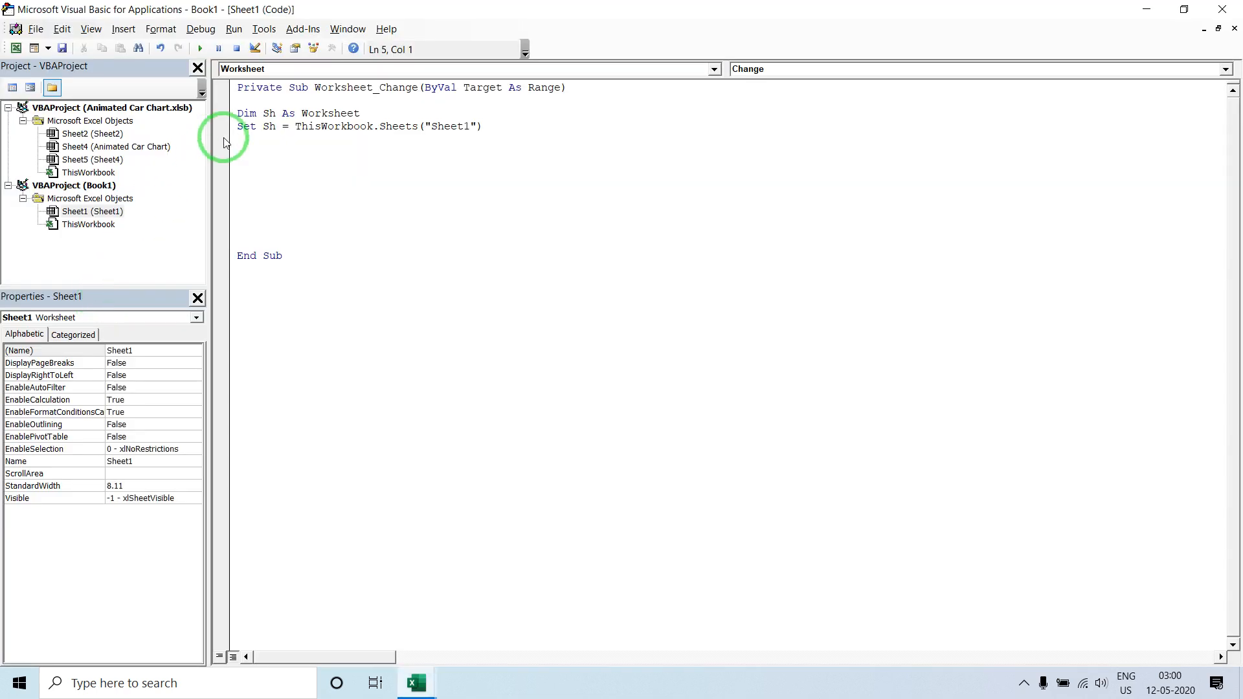
pyautogui.press('Return')
pyautogui.press('Return')
pyautogui.write('if target')
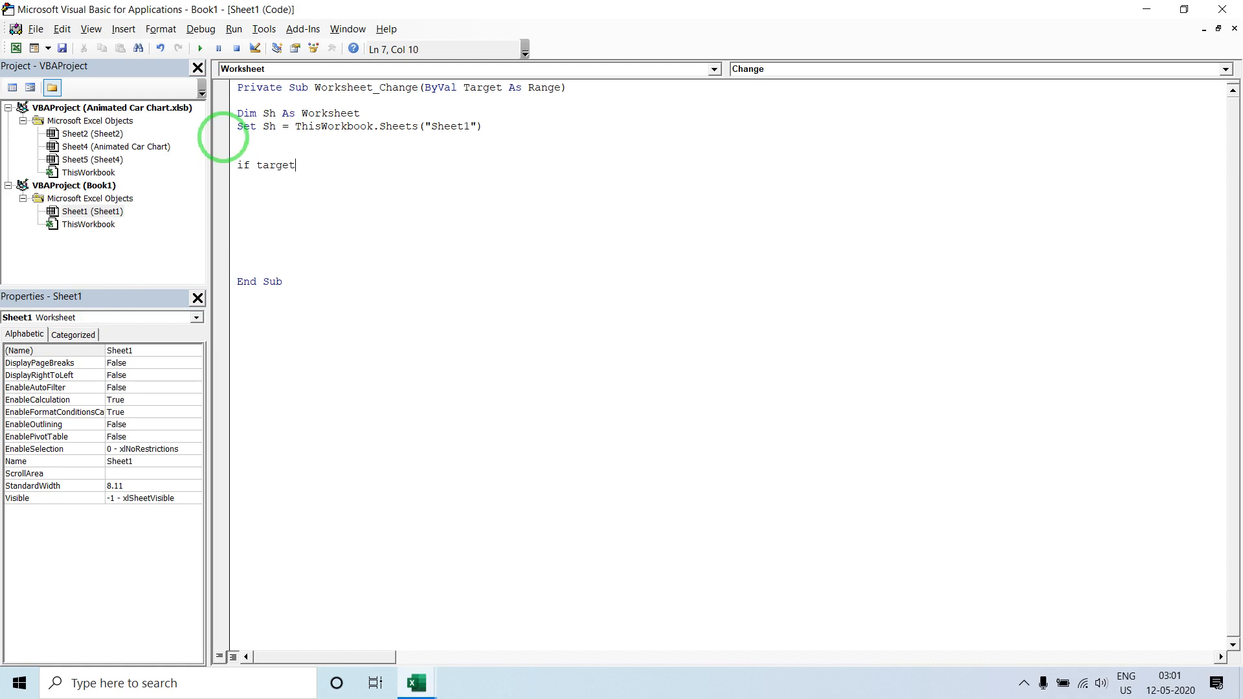
pyautogui.write('.Column')
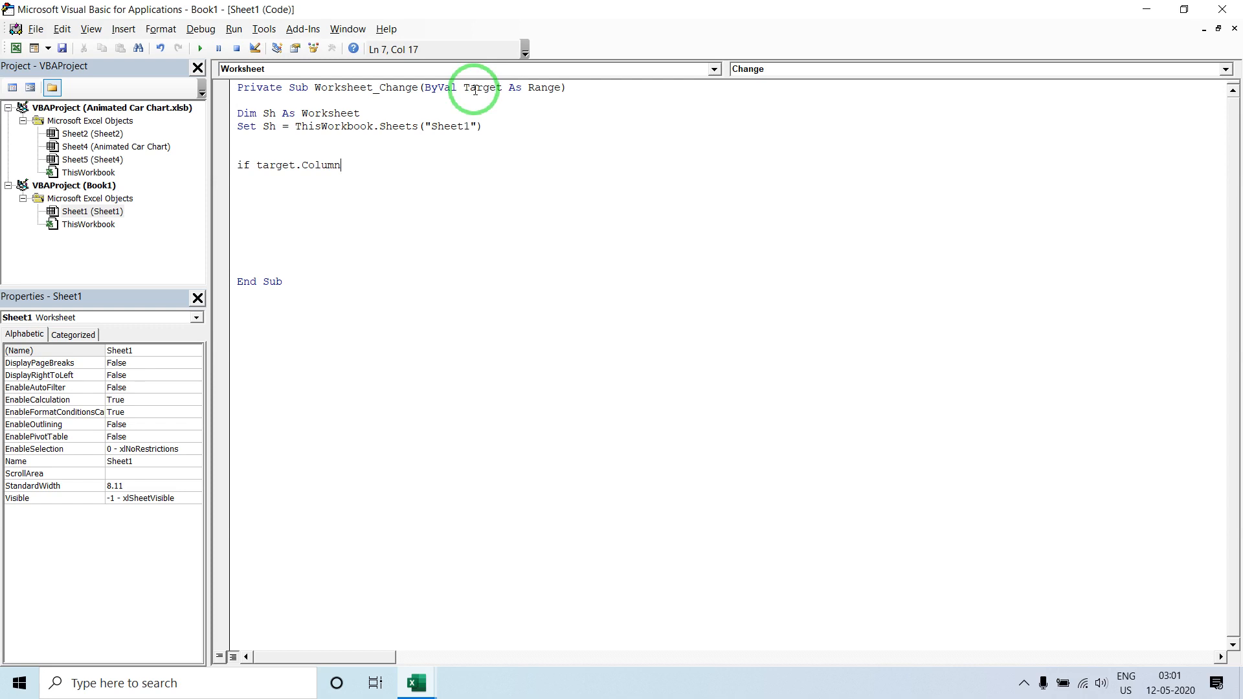
pyautogui.write('>')
pyautogui.press('BackSpace')
pyautogui.write('=2 then')
pyautogui.press('Return')
# - Start a nested condition with If Target.Row > 1 below the column condition, and check the team rows in the worksheet
pyautogui.write('if target')
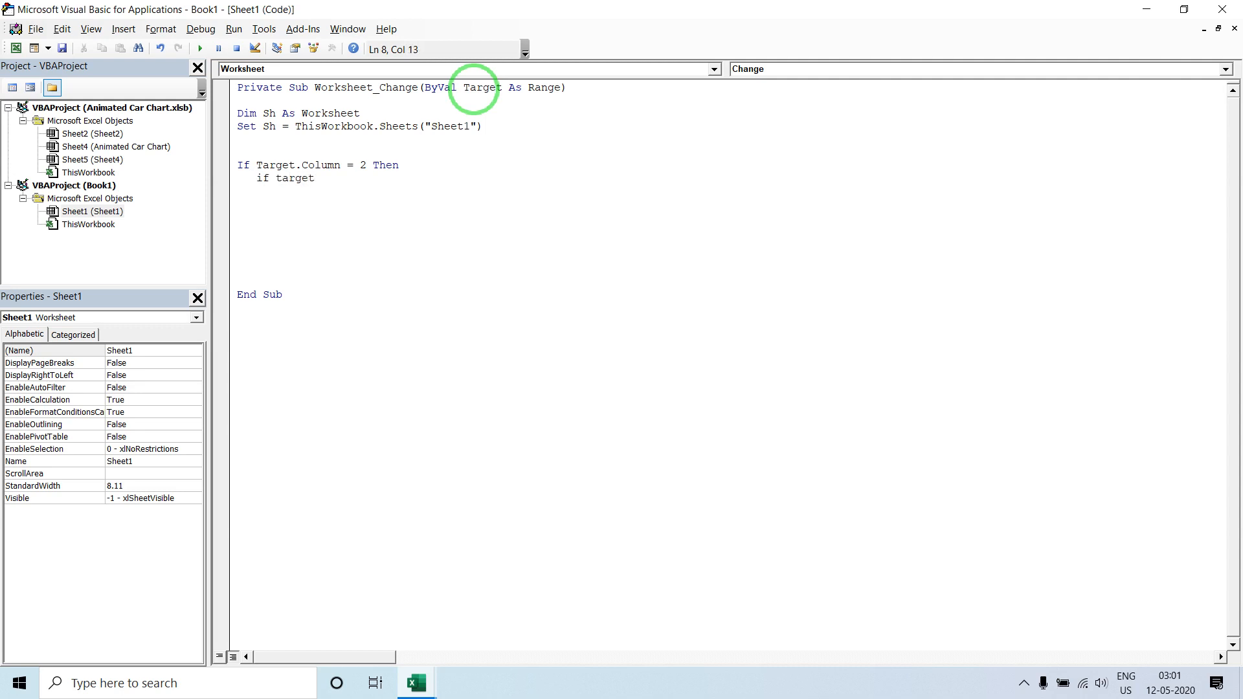
pyautogui.write('.ro')
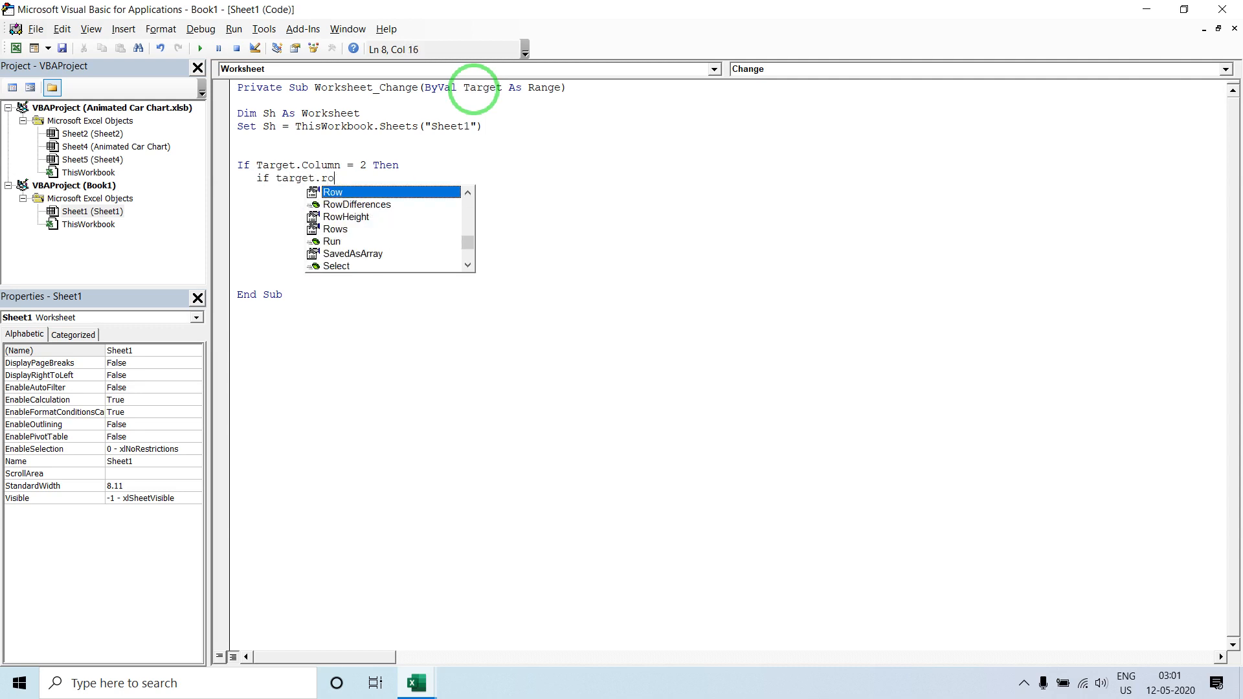
pyautogui.press('Tab')
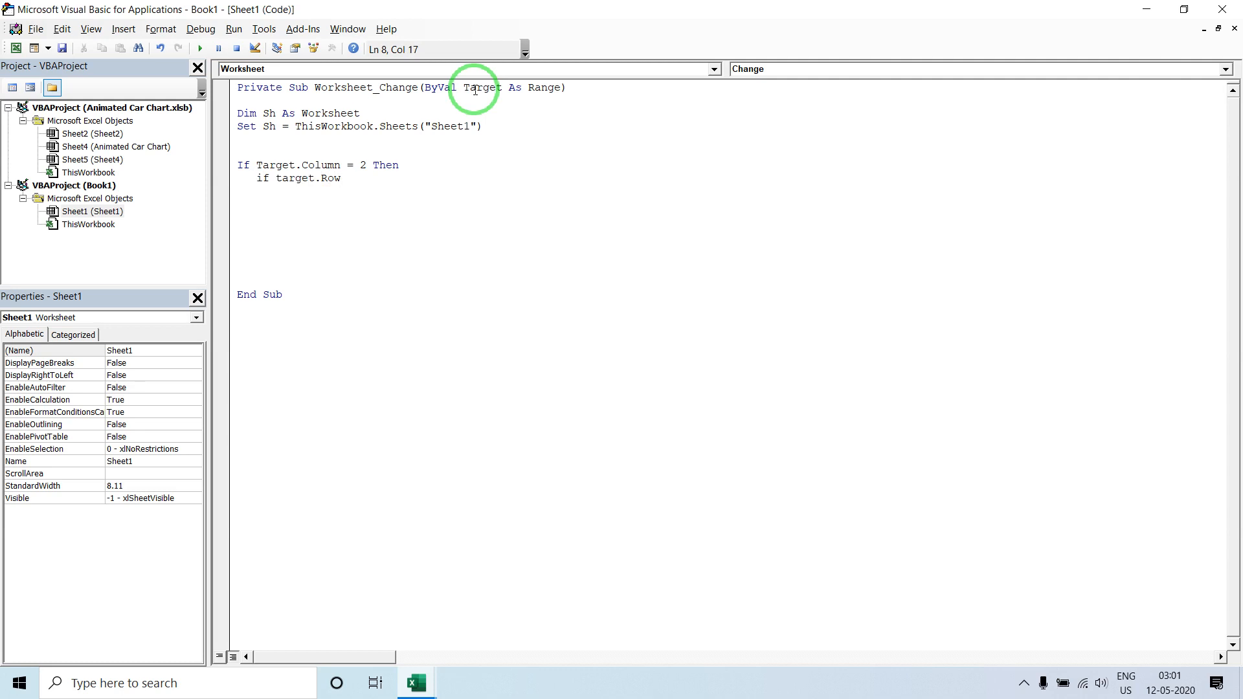
pyautogui.write('>1')
pyautogui.press('Return')
pyautogui.press('Return')
pyautogui.hotkey('alt', 'F11')
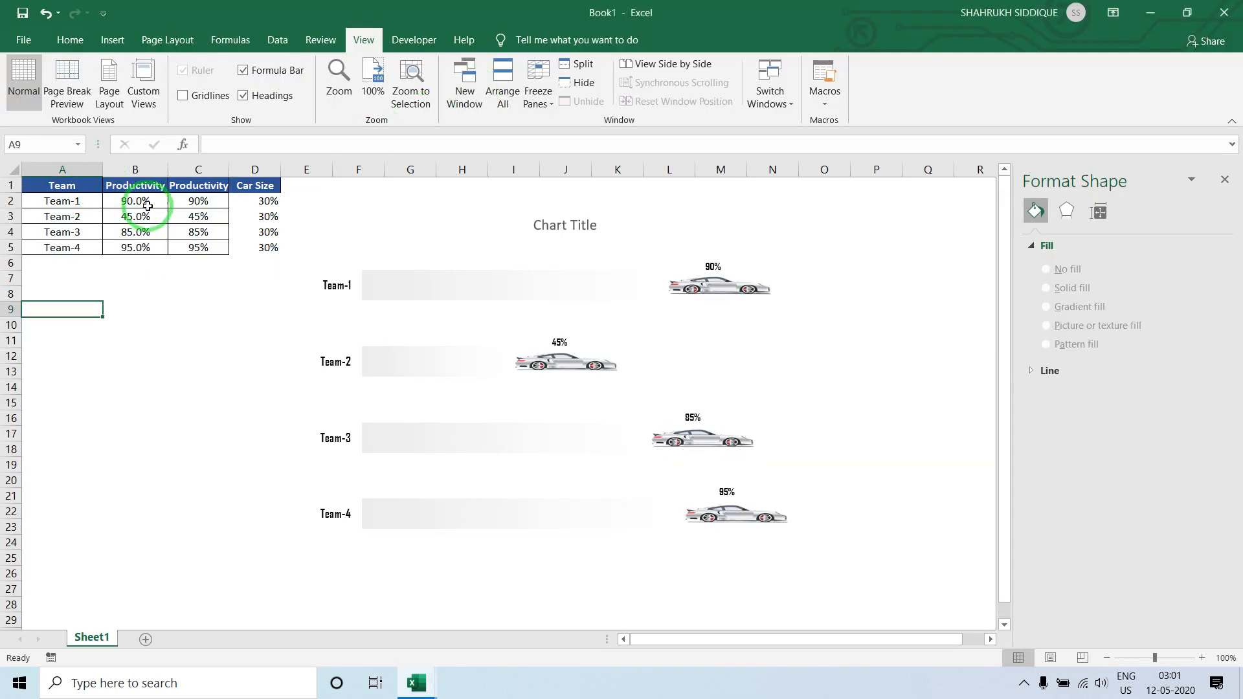
pyautogui.hotkey('alt', 'F11')
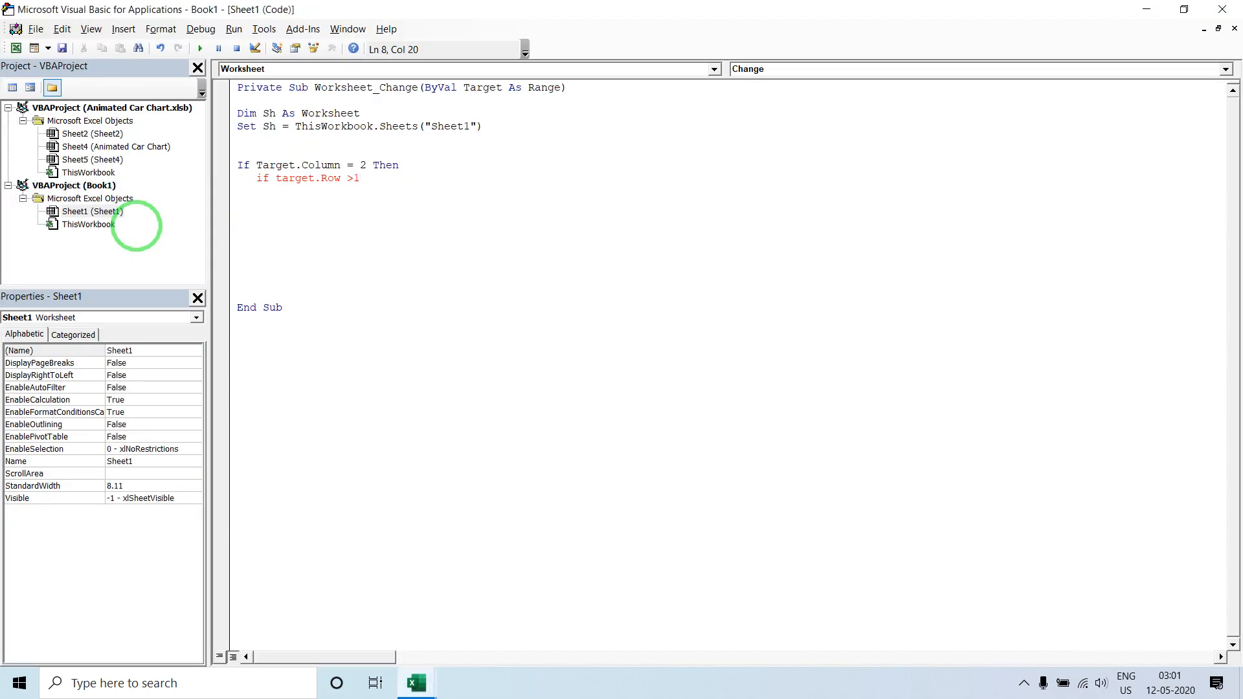
# - Complete the nested row condition with And Target.Row <= 5 Then
pyautogui.write('and ')
pyautogui.write('target.')
pyautogui.write('Row<=')
pyautogui.write('50 the')
pyautogui.press('BackSpace')
pyautogui.press('BackSpace')
pyautogui.press('BackSpace')
pyautogui.press('BackSpace')
pyautogui.press('BackSpace')
pyautogui.write('then')
pyautogui.press('Return')
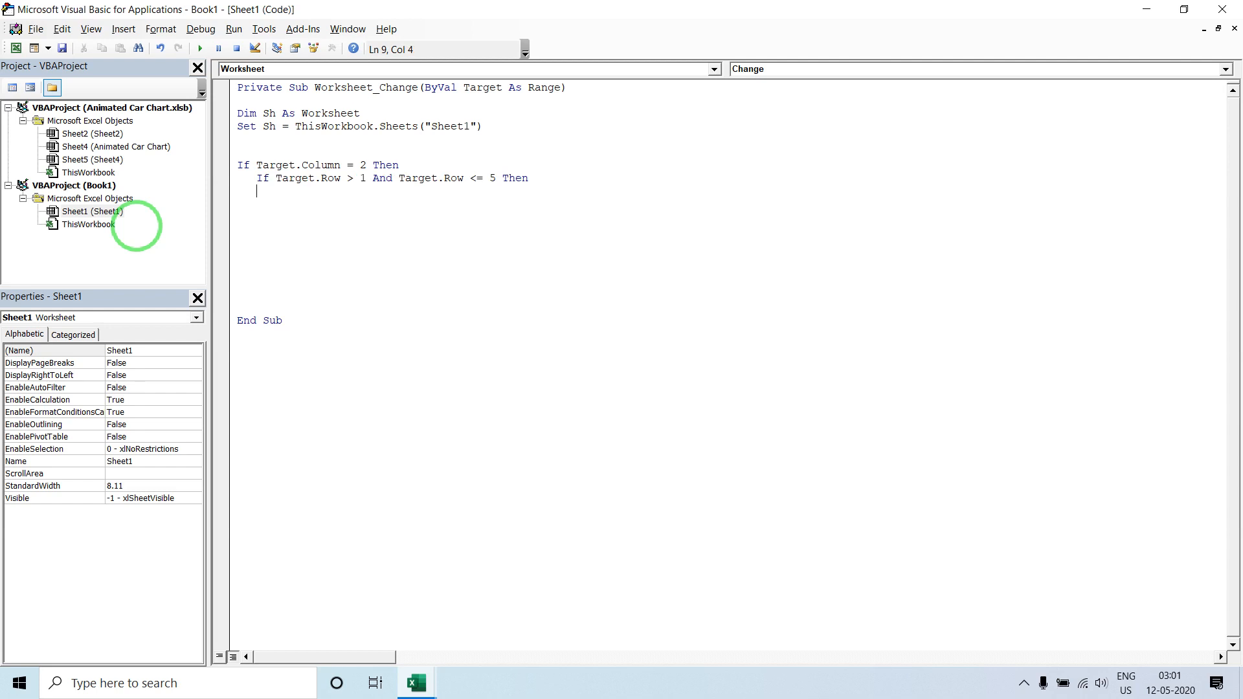
# - Declare the loop variable with Dim i As Integer above the column condition
pyautogui.press('Up')
pyautogui.press('Up')
pyautogui.write('dim i as in')
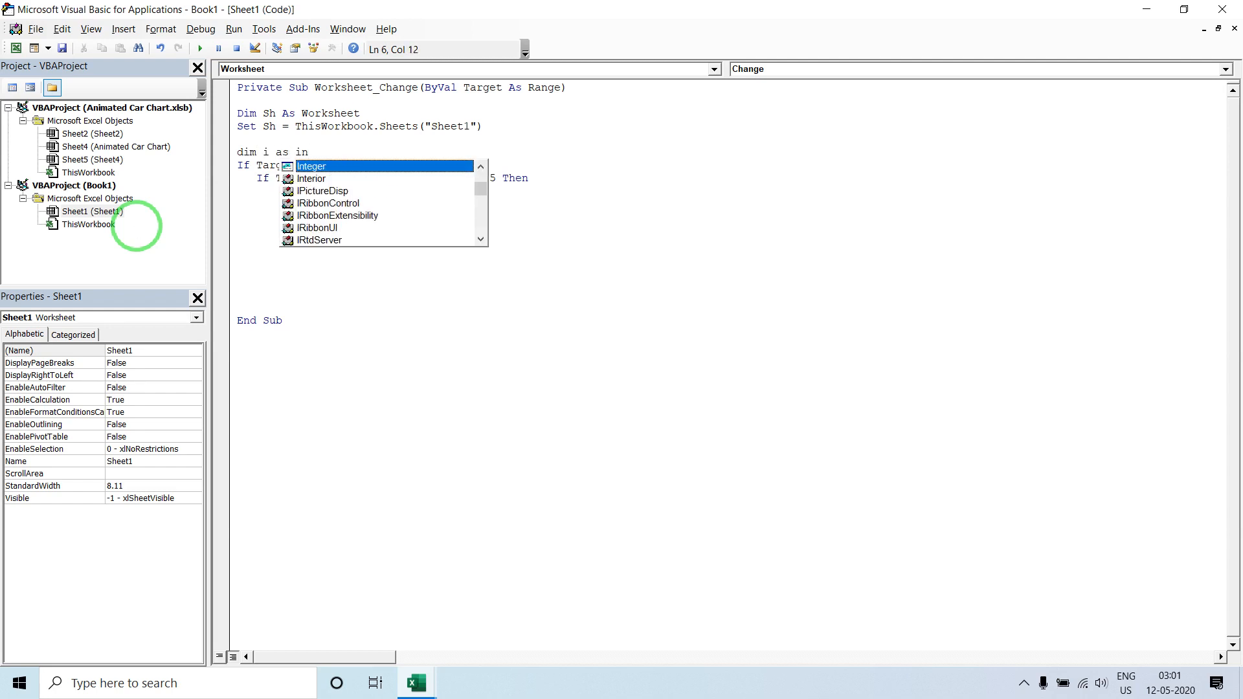
pyautogui.press('Down')
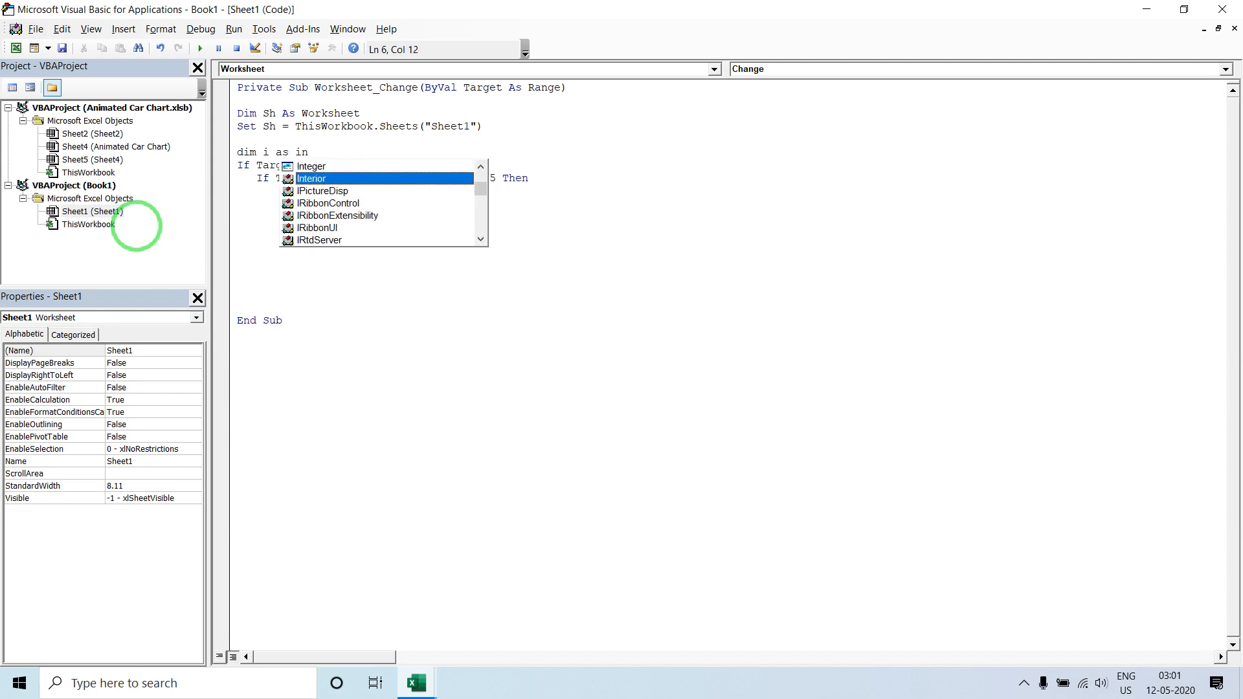
pyautogui.press('Up')
pyautogui.press('Tab')
pyautogui.press('Down')
pyautogui.press('Down')
pyautogui.press('Down')
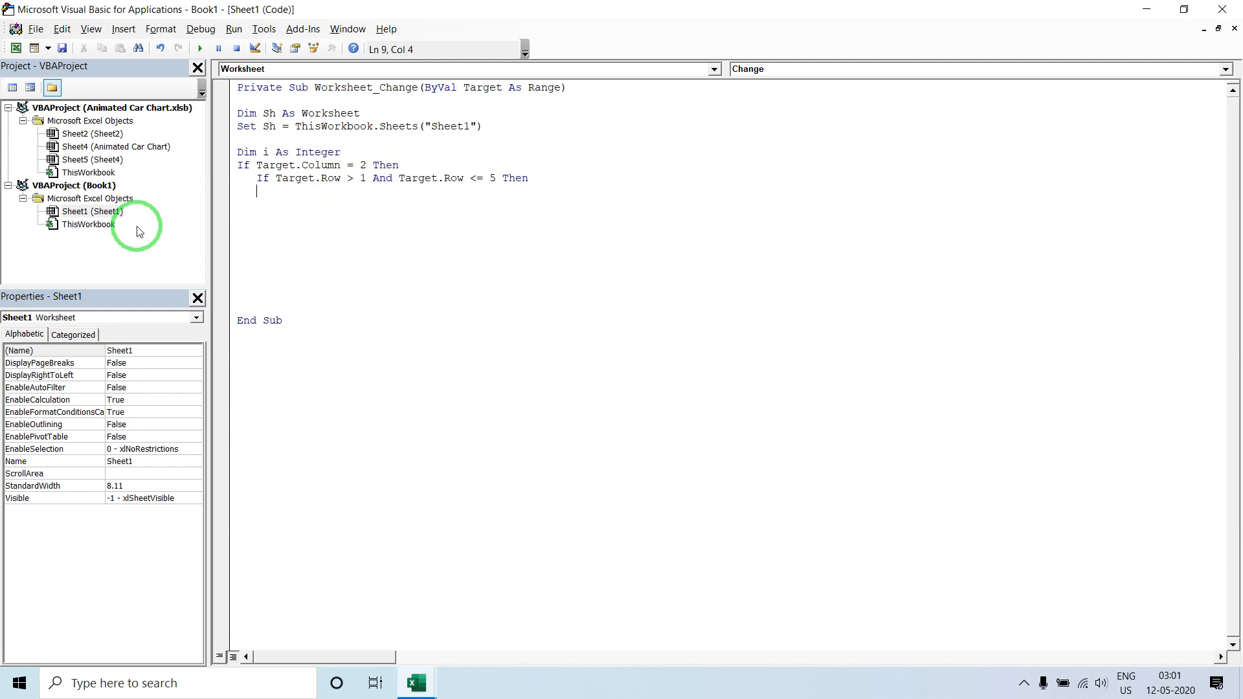
# - Inside the row condition, add the loop line For i = 1 To Sh.Range("B" & Target.Row) * 100
pyautogui.press('Return')
pyautogui.write('For ')
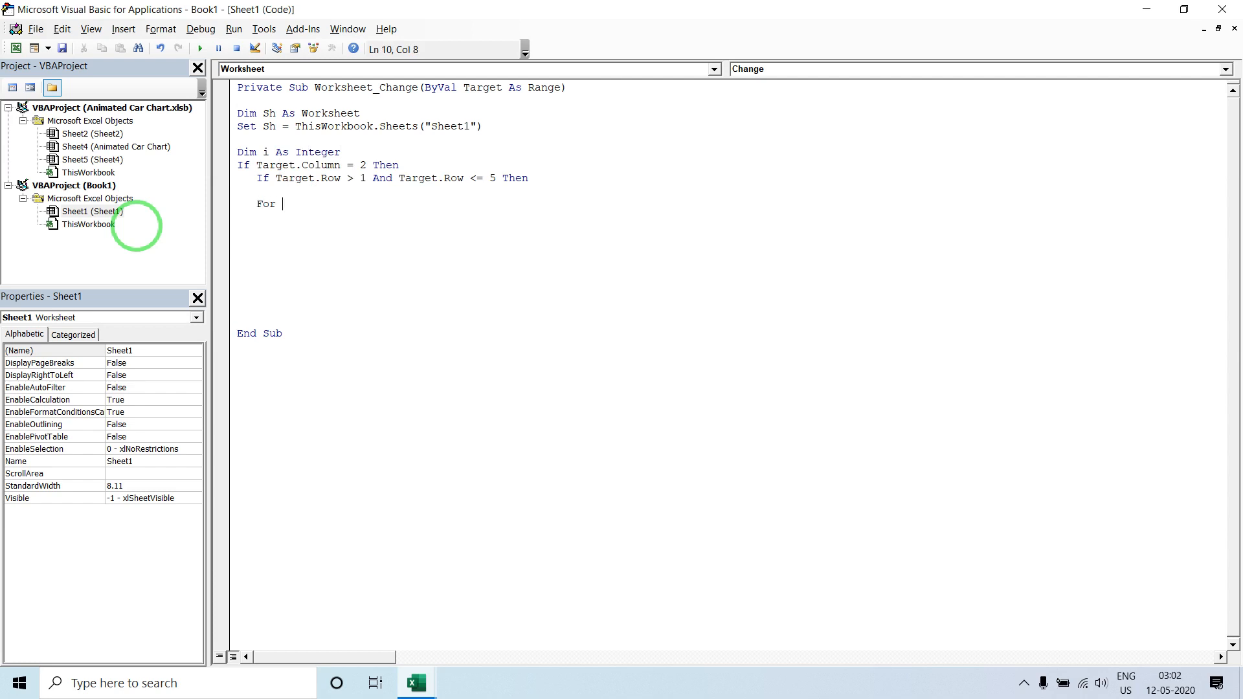
pyautogui.write('i = 1 to SH.Range("')
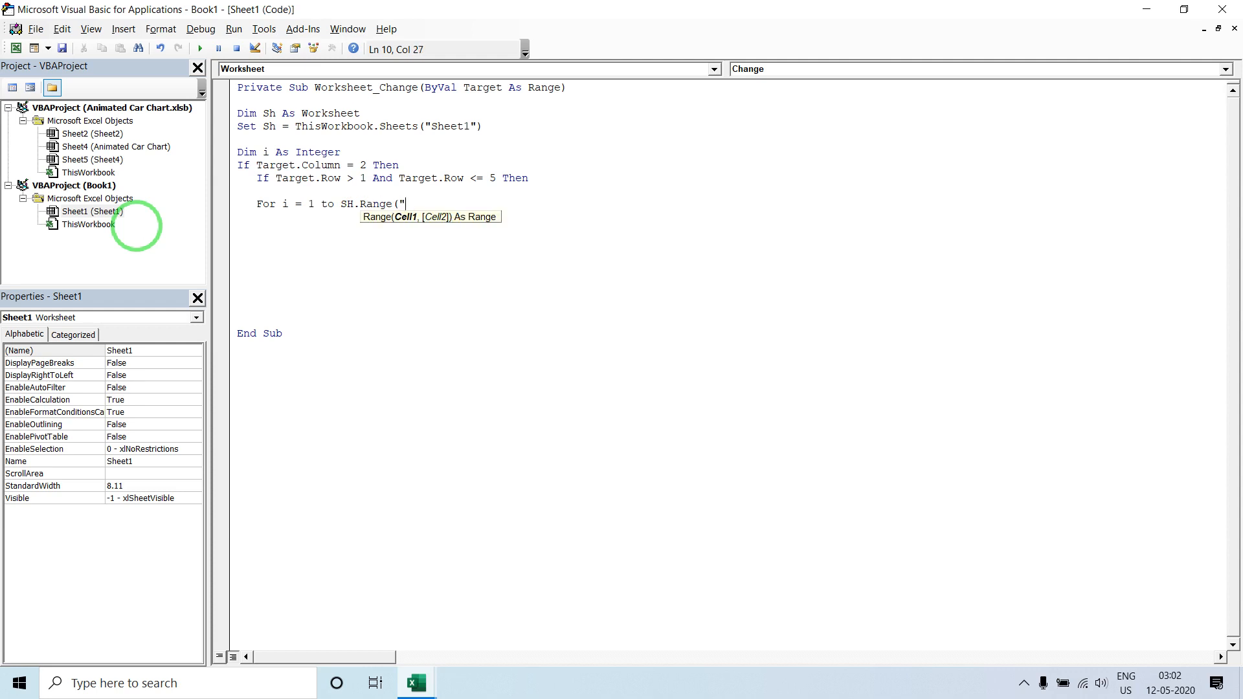
pyautogui.write('B"')
pyautogui.write('&')
pyautogui.write('TST')
pyautogui.press('BackSpace')
pyautogui.press('BackSpace')
pyautogui.press('BackSpace')
pyautogui.write('r')
pyautogui.press('BackSpace')
pyautogui.press('BackSpace')
pyautogui.write('Target.Row')
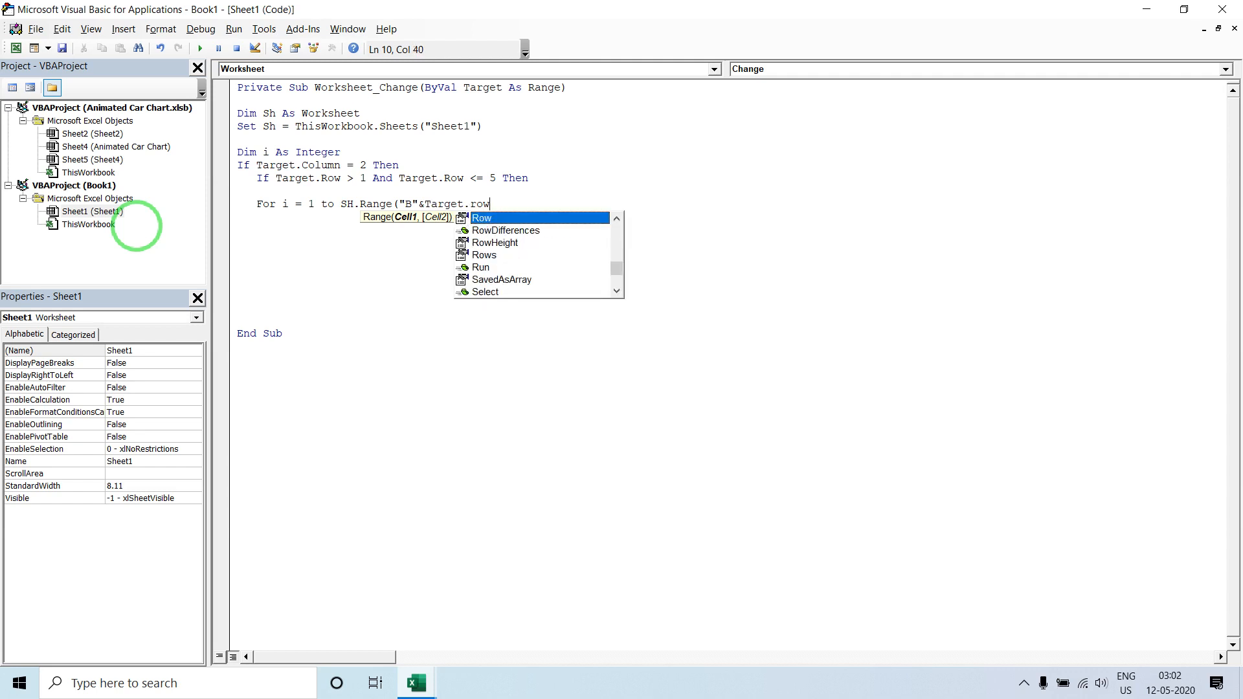
pyautogui.write(') * 100')
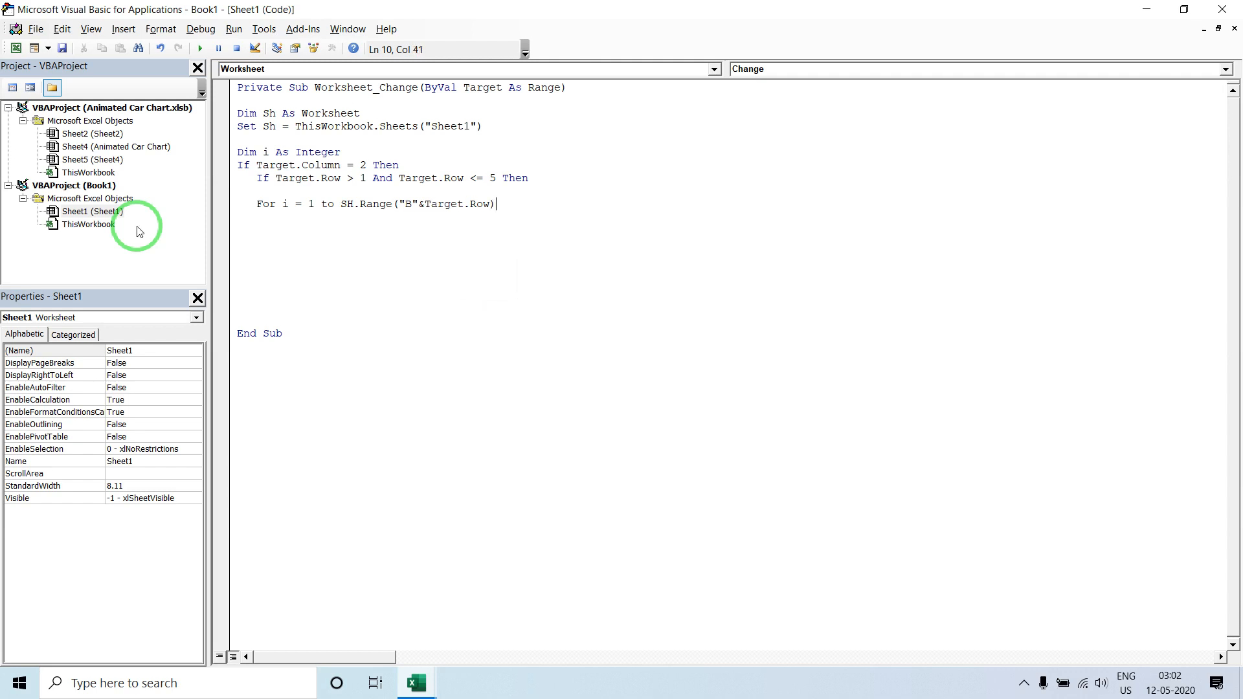
pyautogui.press('Return')
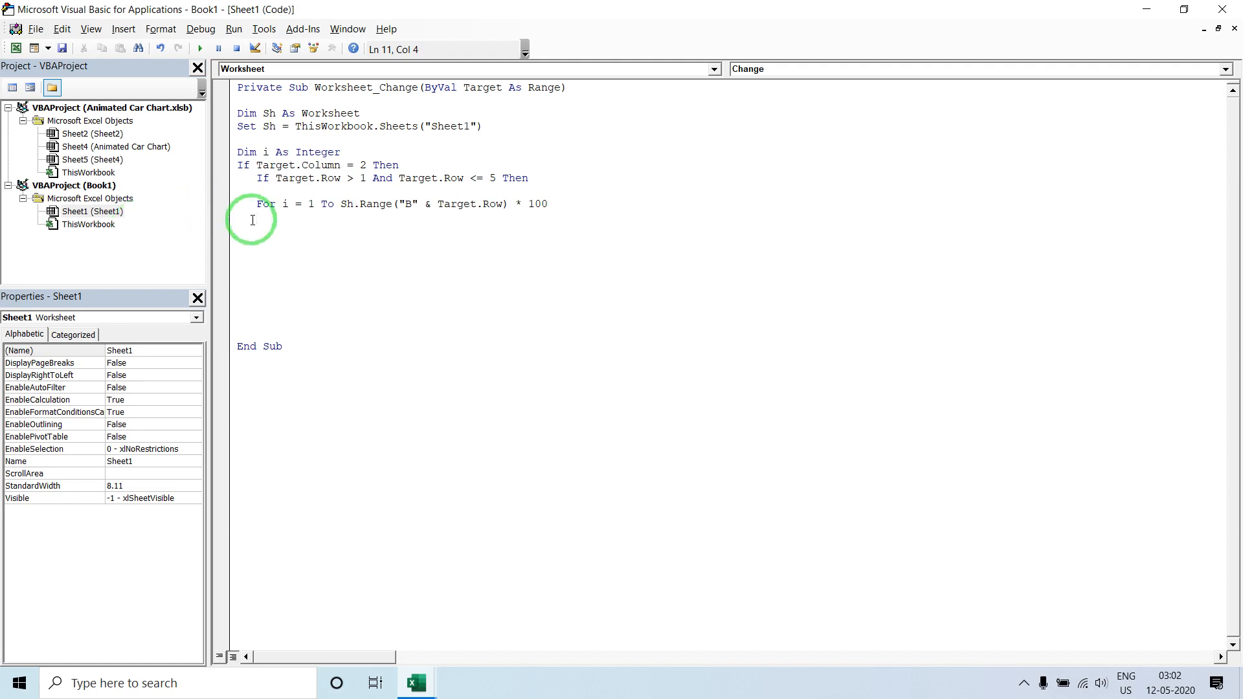
# - Check the Productivity value of Team-1 in cell B2 of the worksheet and return to the Visual Basic editor
pyautogui.hotkey('alt', 'F11')
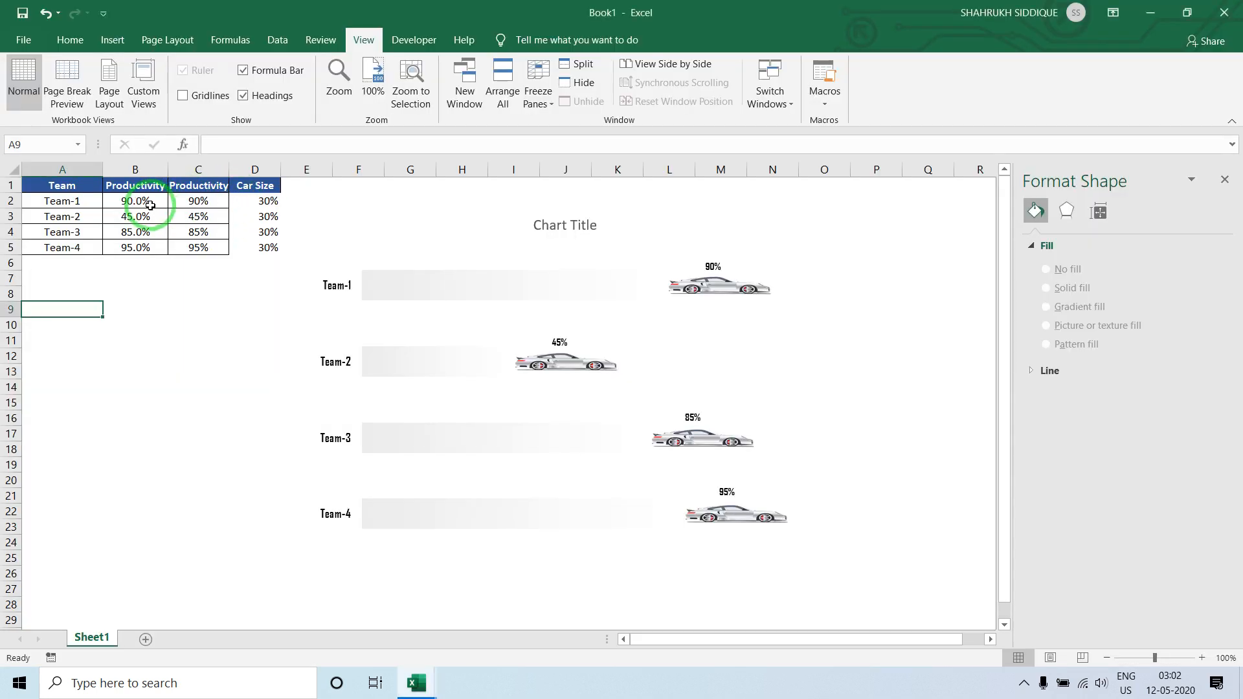
pyautogui.click(150, 205)
pyautogui.hotkey('alt', 'F11')
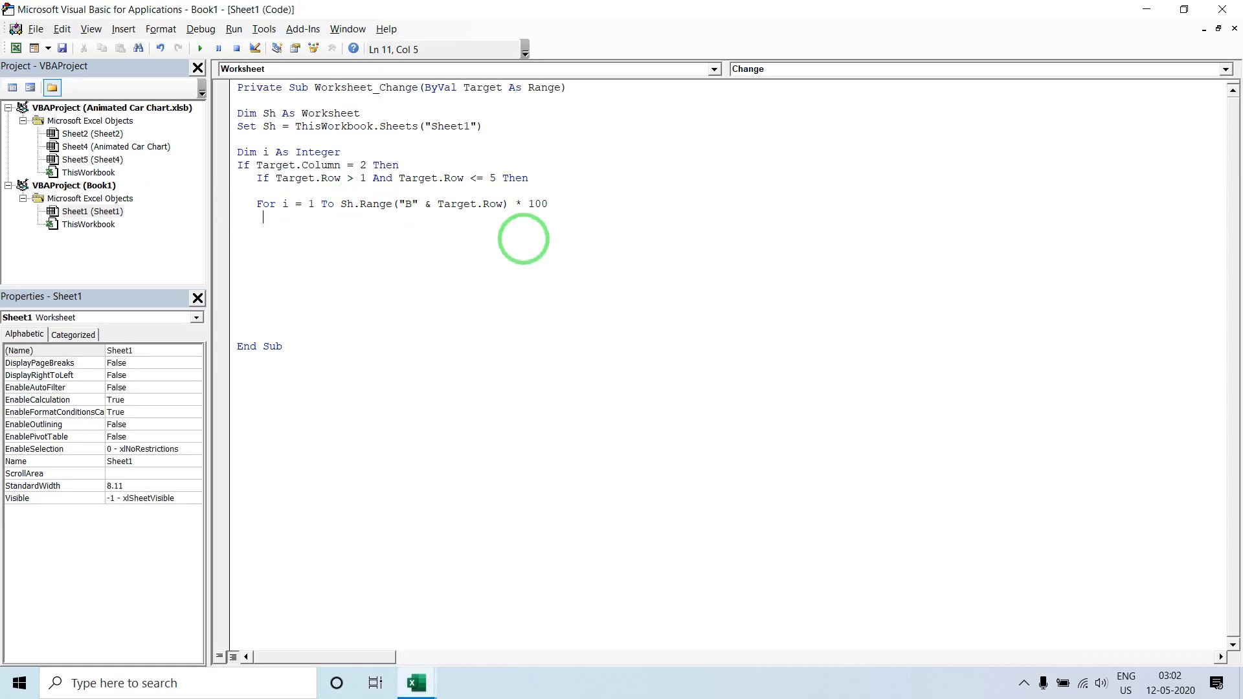
# - Add VBA.DoEvents as the first statement inside the For loop
pyautogui.write('do')
pyautogui.press('BackSpace')
pyautogui.press('BackSpace')
pyautogui.press('BackSpace')
pyautogui.write('vba.do')
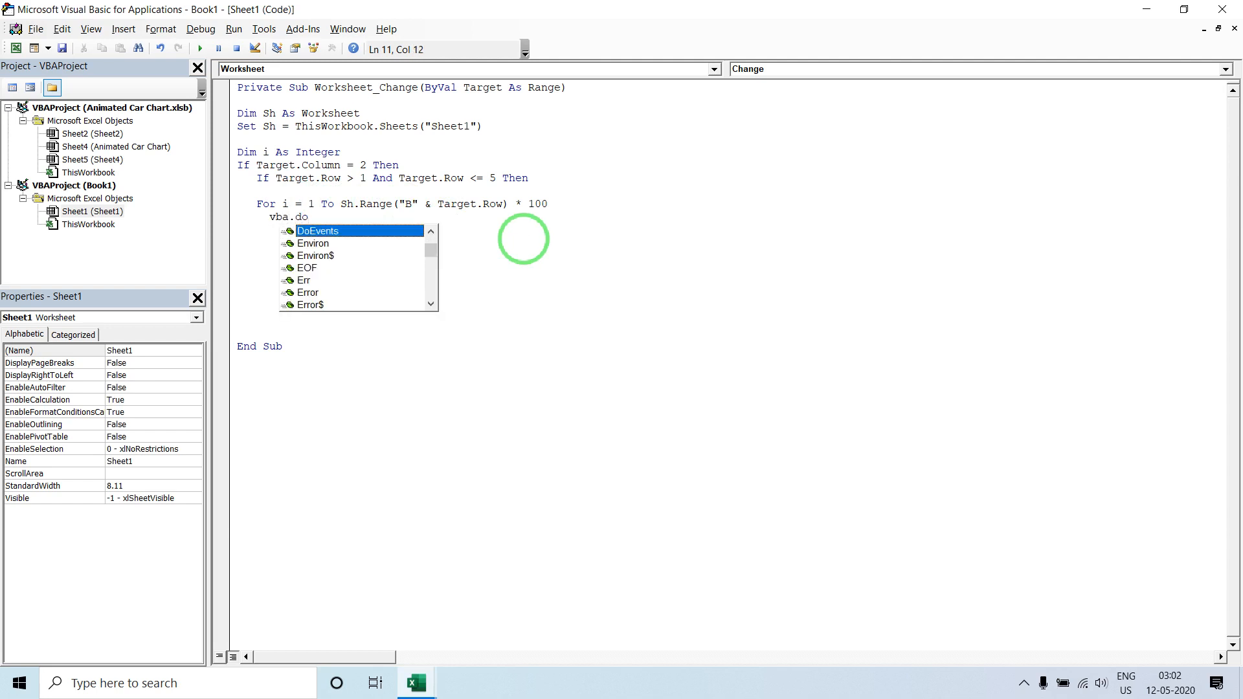
pyautogui.press('Tab')
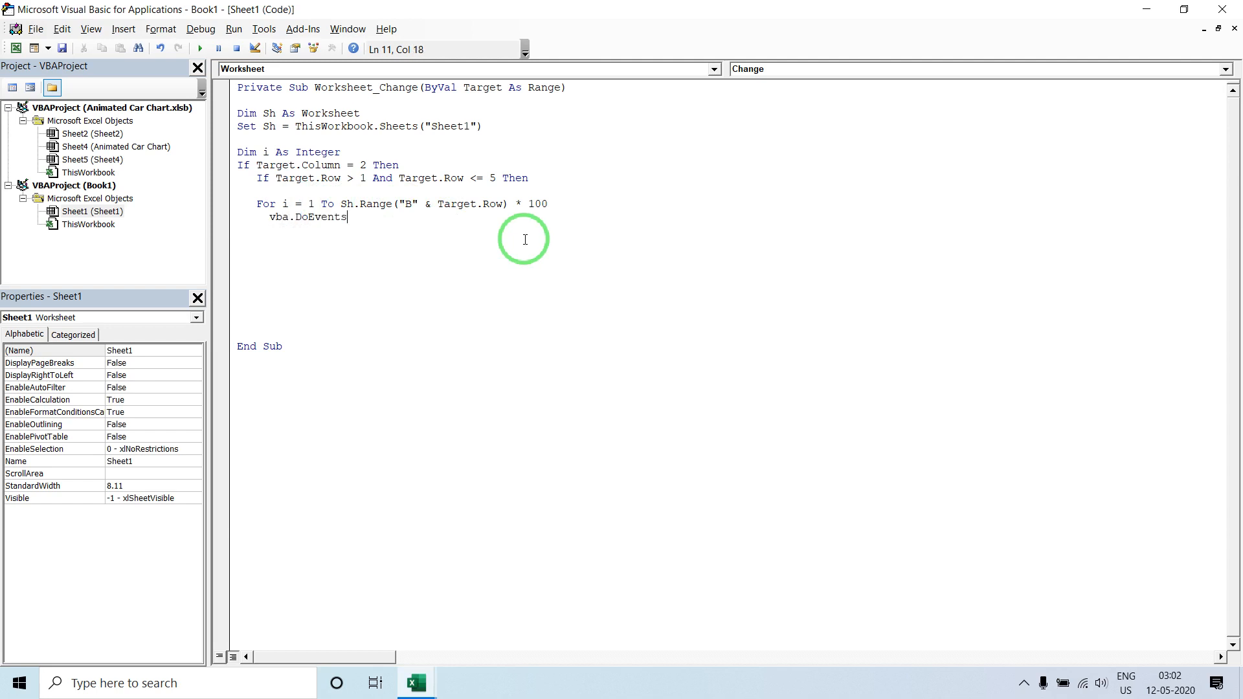
pyautogui.press('Return')
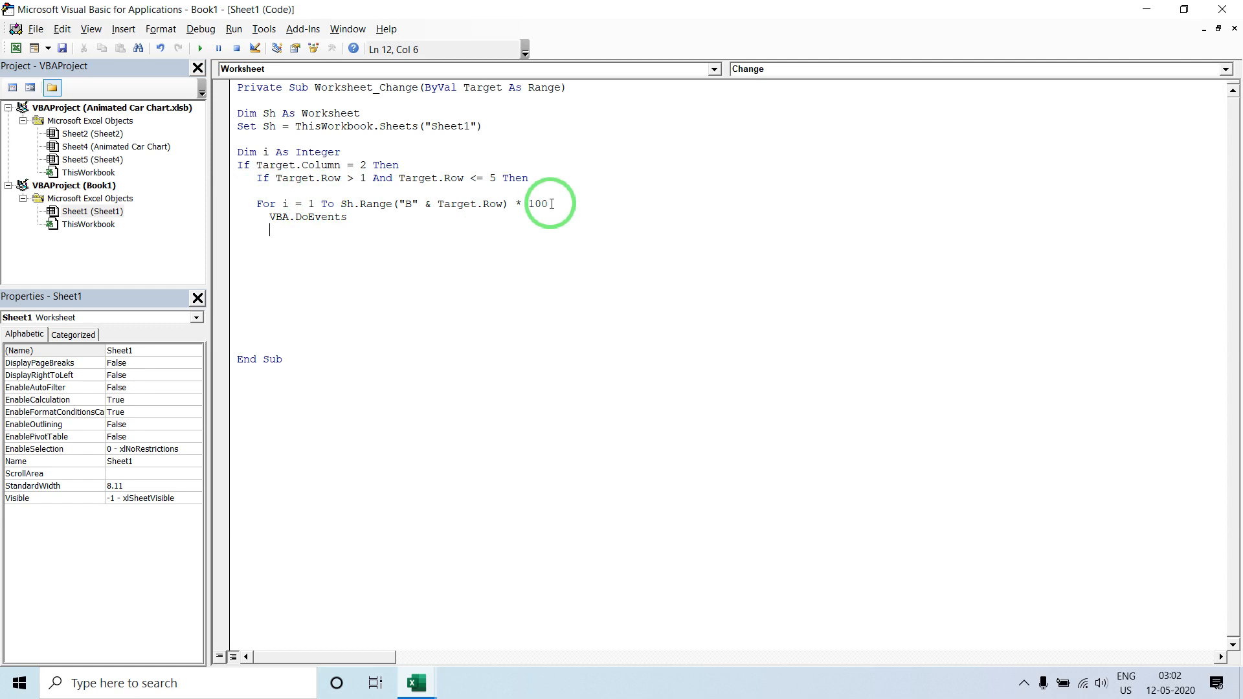
# - Begin the next loop statement with Sh.Range("C" & i below VBA.DoEvents
pyautogui.write('S')
pyautogui.write('s')
pyautogui.press('BackSpace')
pyautogui.press('BackSpace')
pyautogui.write('sh.')
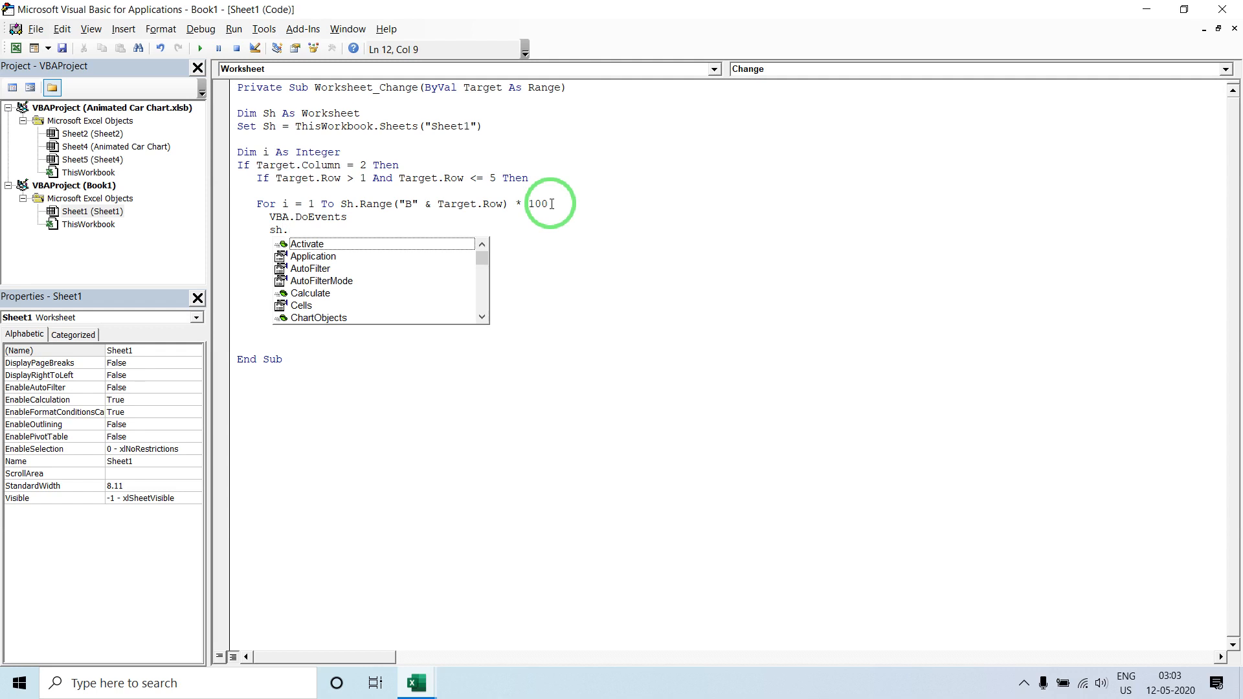
pyautogui.write('ram')
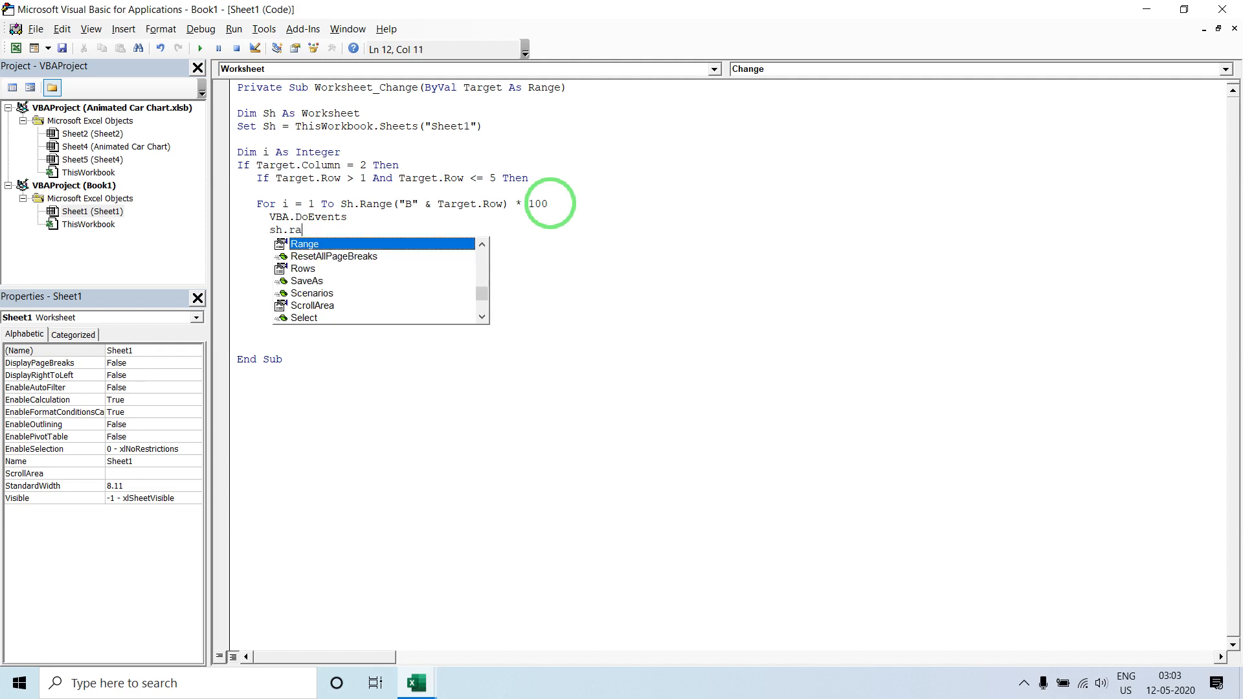
pyautogui.press('Tab')
pyautogui.write('(')
pyautogui.press('Return')
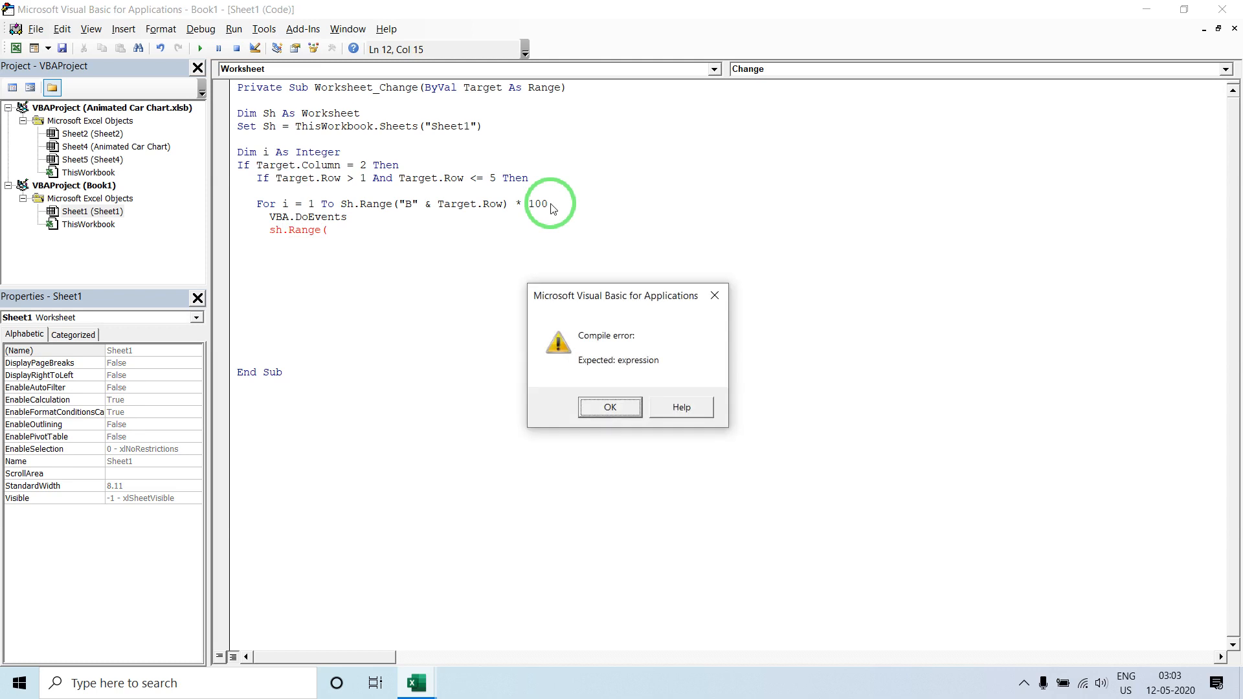
pyautogui.press('Return')
pyautogui.write('"c')
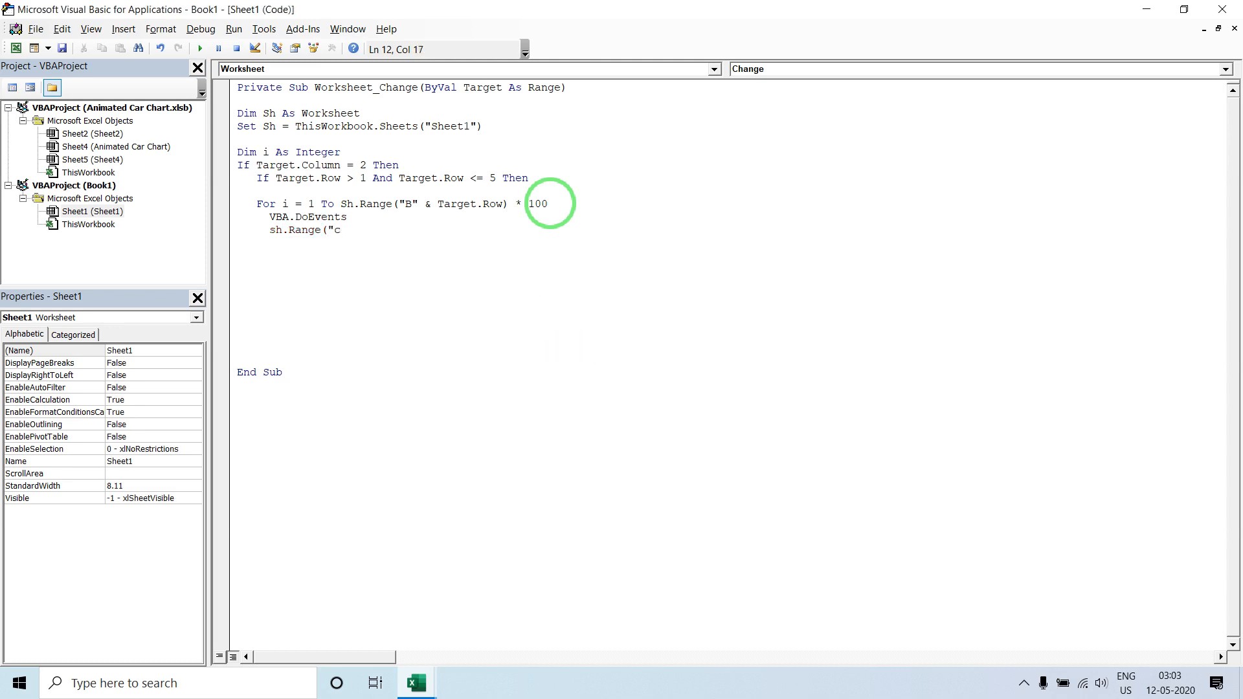
pyautogui.press('BackSpace')
pyautogui.write('C"&i')
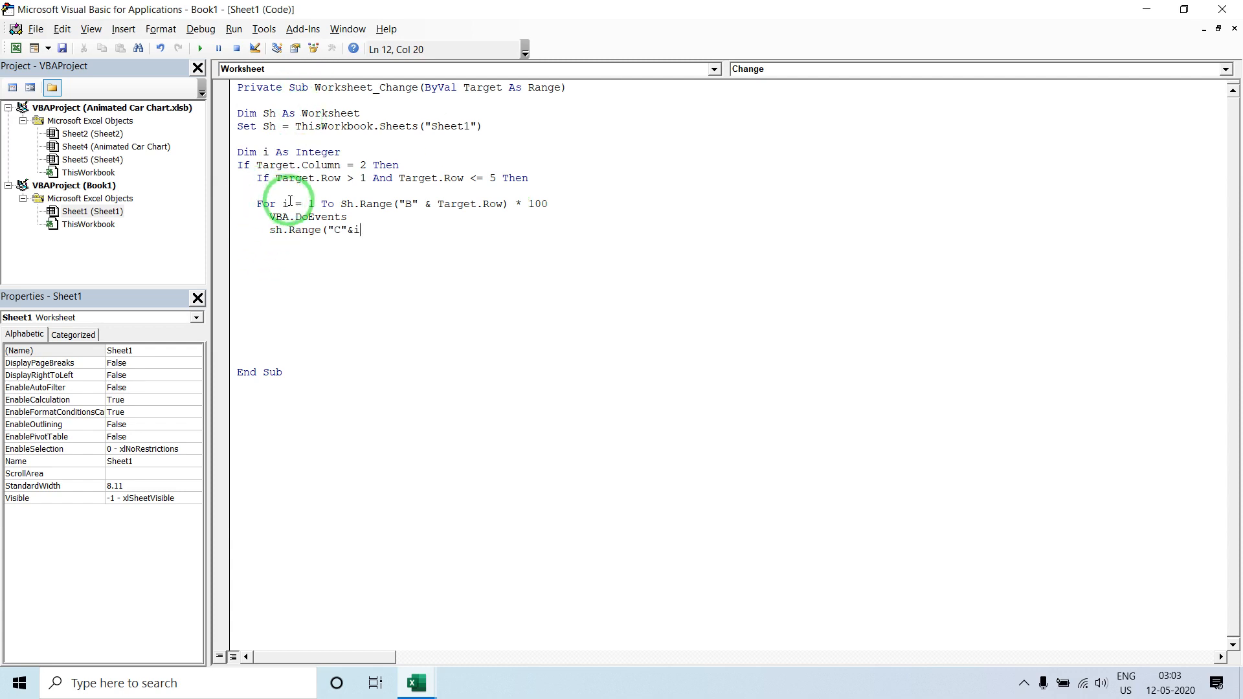
# - Replace i in the range reference with Target.Row and complete the statement as Sh.Range("C" & Target.Row).Value = i / 100
pyautogui.write(').val')
pyautogui.press('Tab')
pyautogui.press('BackSpace')
pyautogui.press('BackSpace')
pyautogui.press('BackSpace')
pyautogui.press('BackSpace')
pyautogui.press('BackSpace')
pyautogui.press('BackSpace')
pyautogui.press('BackSpace')
pyautogui.press('BackSpace')
pyautogui.write('target.row')
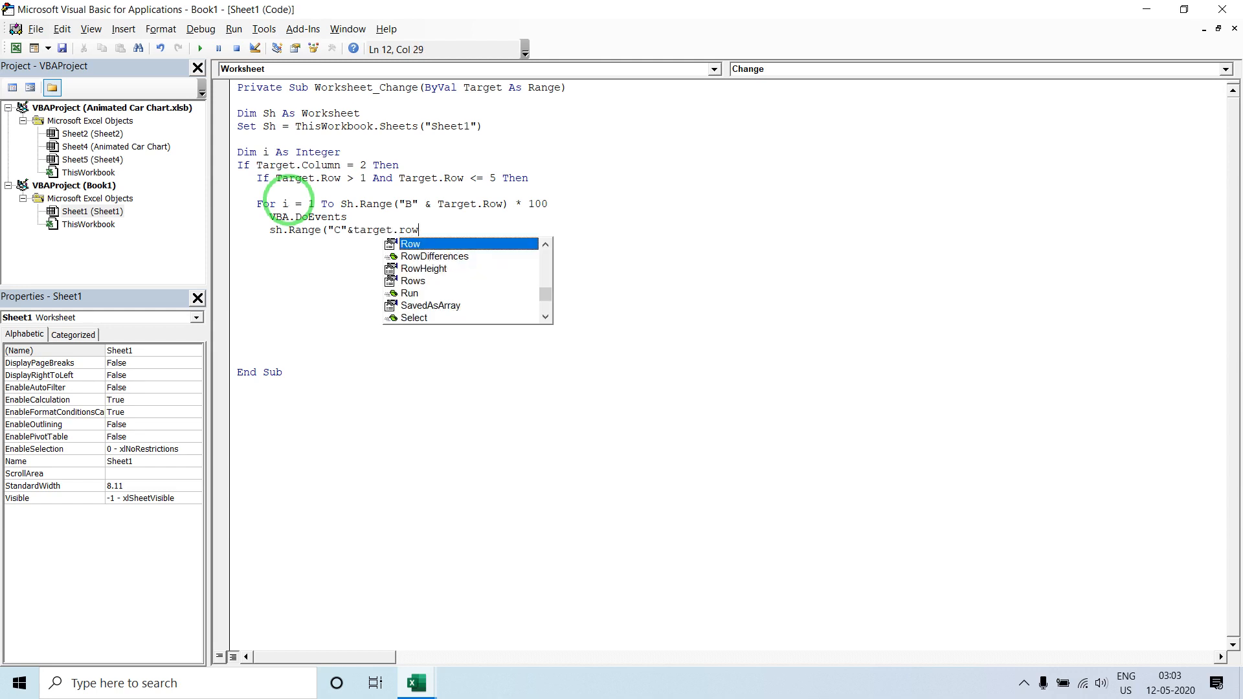
pyautogui.press('Tab')
pyautogui.write(').va')
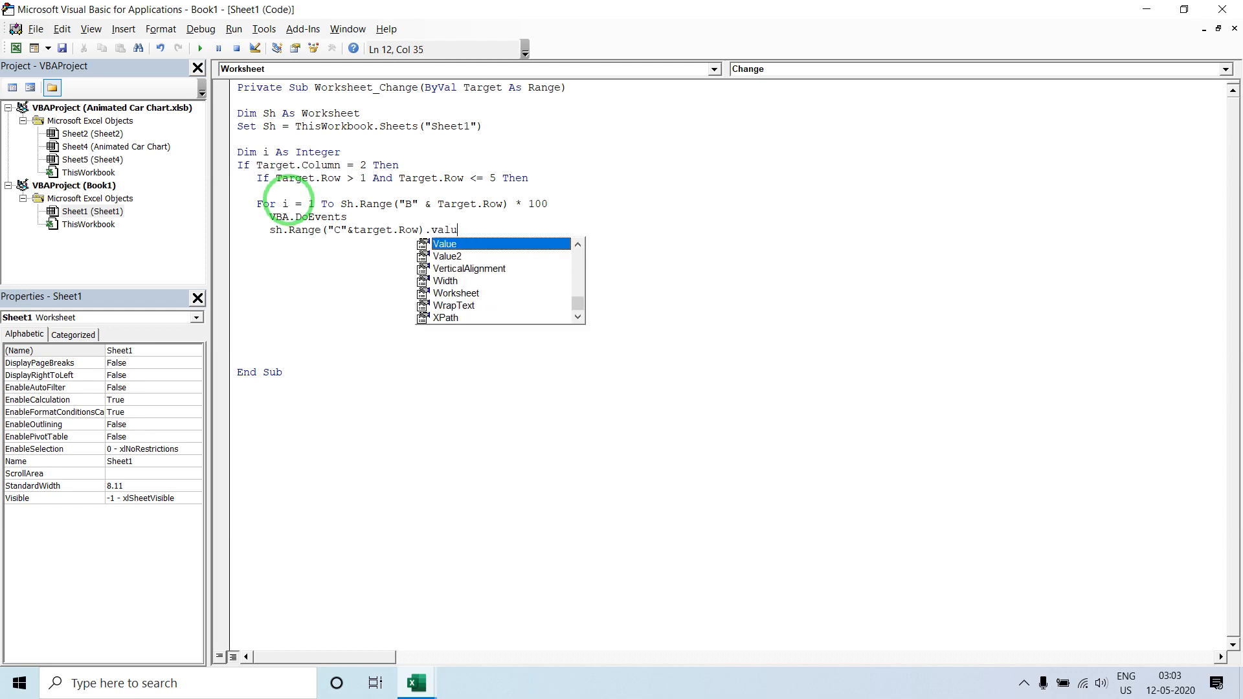
pyautogui.press('Tab')
pyautogui.write('= i ')
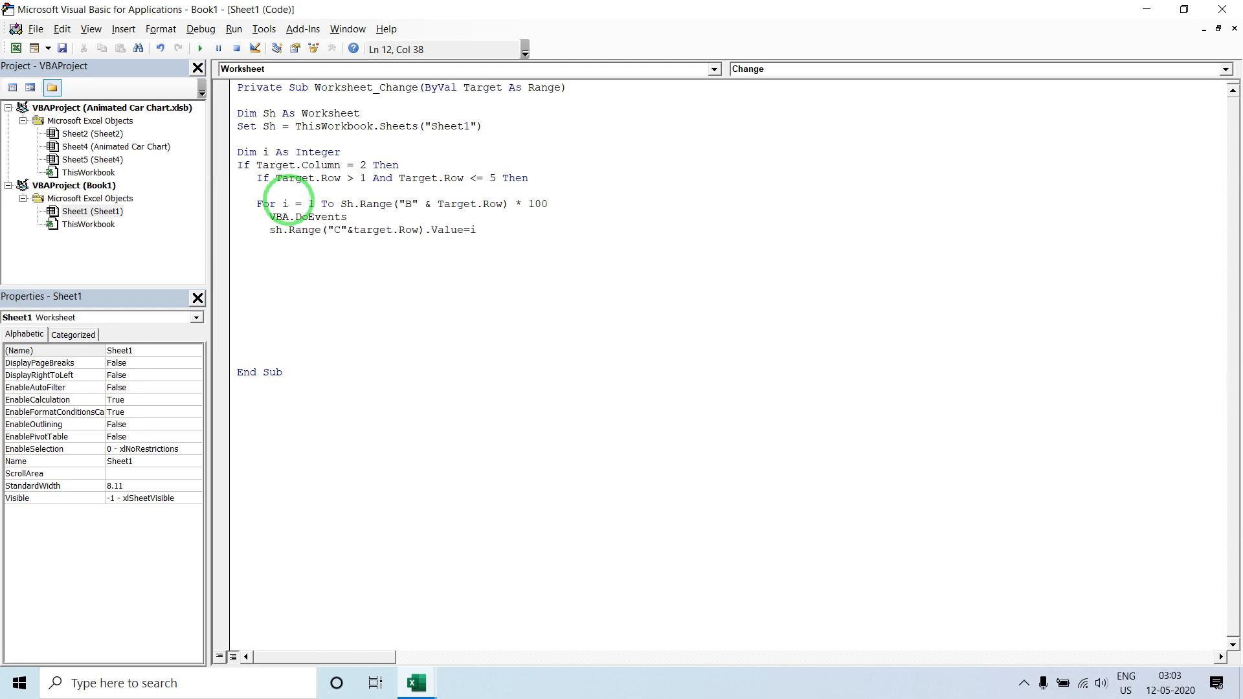
pyautogui.write('/ 100')
pyautogui.press('Return')
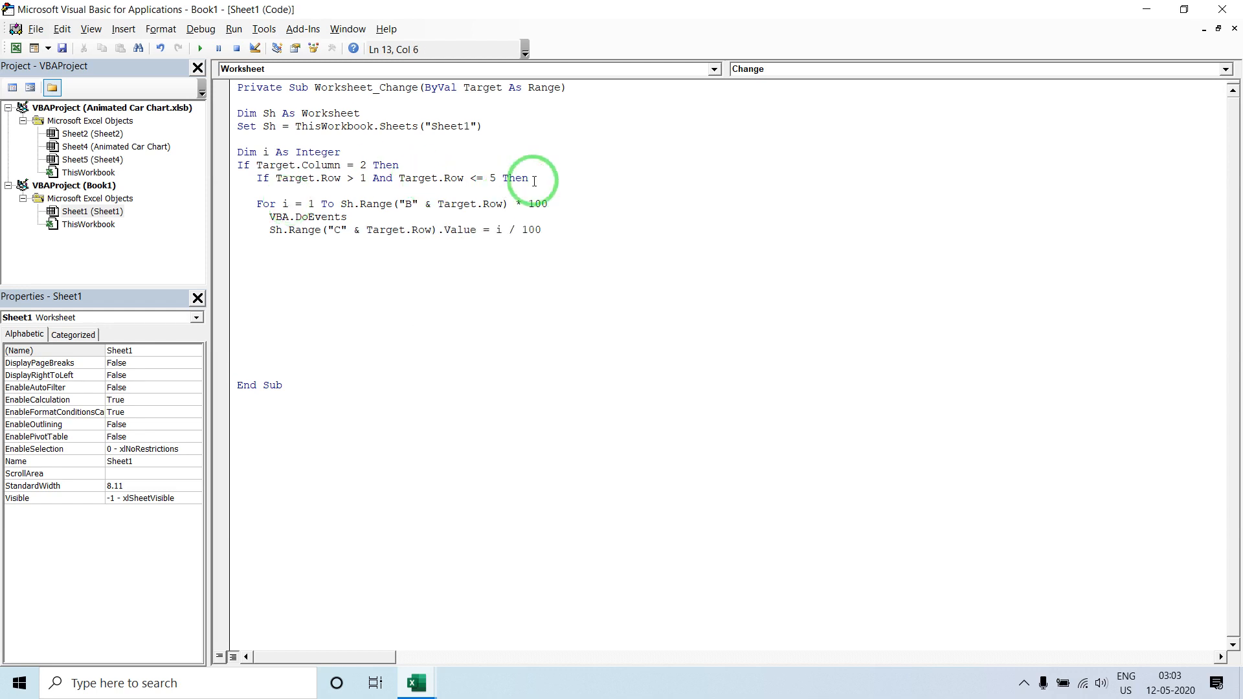
# - Compare the * 100 and / 100 expressions in the loop, and close the loop with Next i
pyautogui.moveTo(549, 204); pyautogui.dragTo(483, 206)
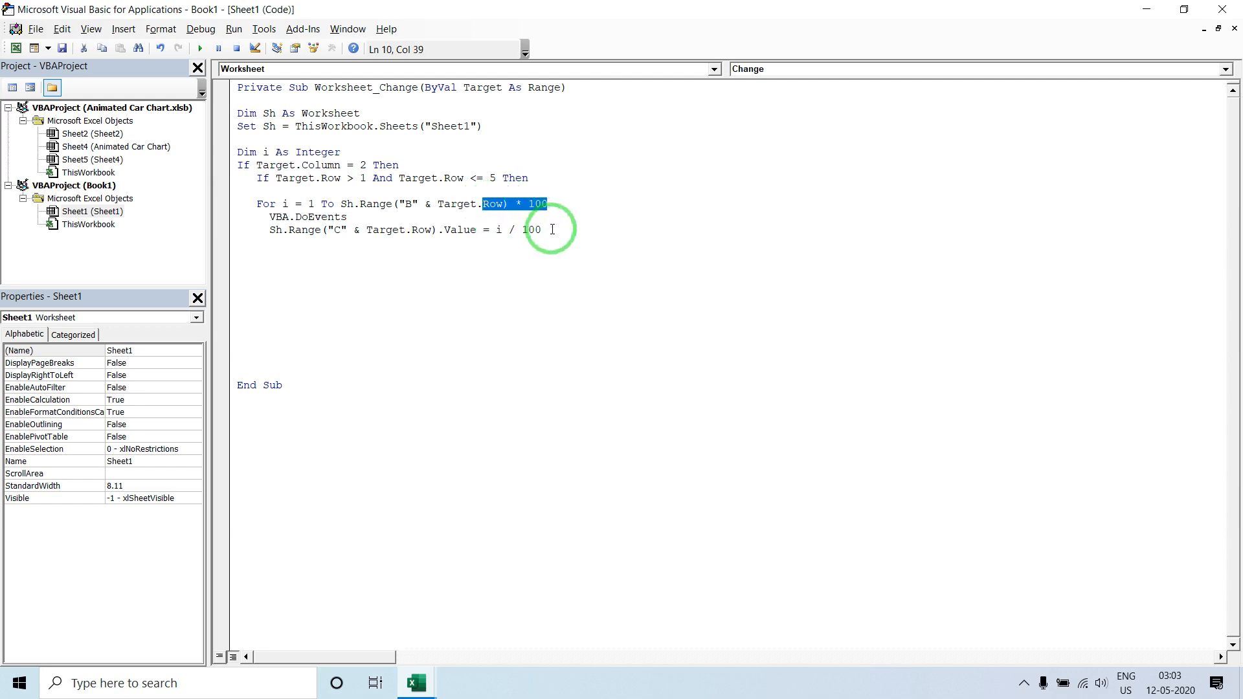
pyautogui.moveTo(552, 229); pyautogui.dragTo(500, 234)
pyautogui.click(298, 258)
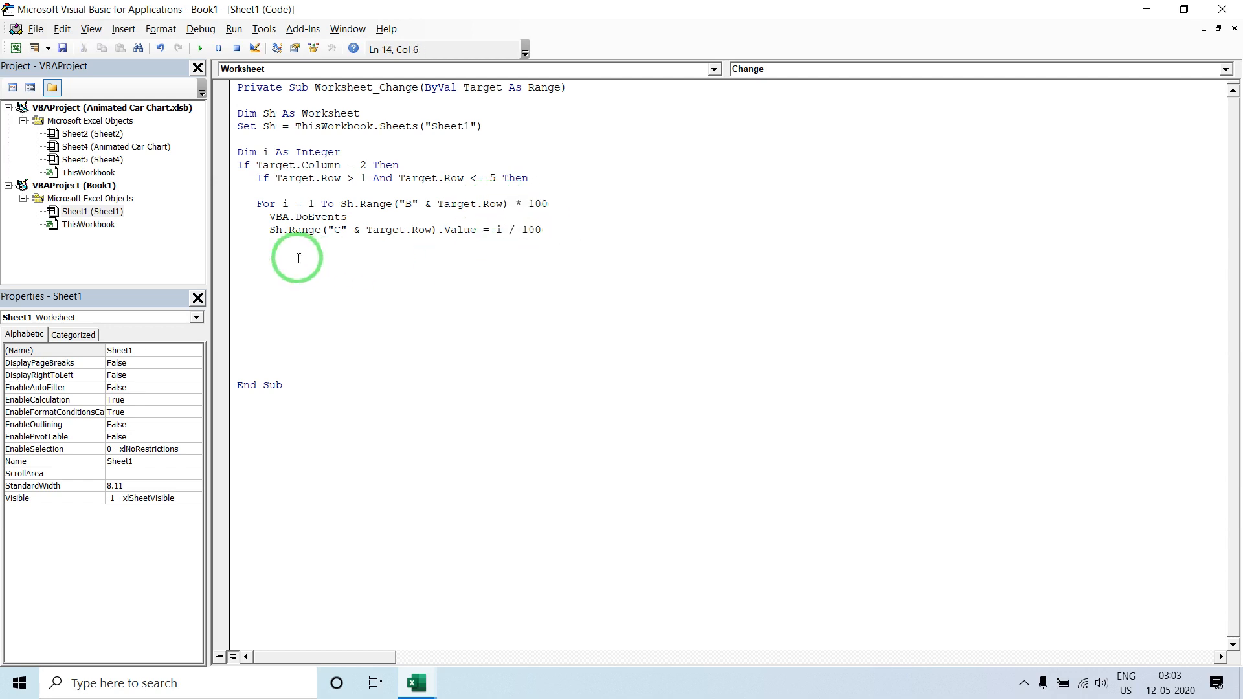
pyautogui.write('end i')
pyautogui.press('BackSpace')
pyautogui.press('BackSpace')
pyautogui.press('BackSpace')
pyautogui.press('BackSpace')
pyautogui.press('BackSpace')
pyautogui.write('next i')
pyautogui.press('Return')
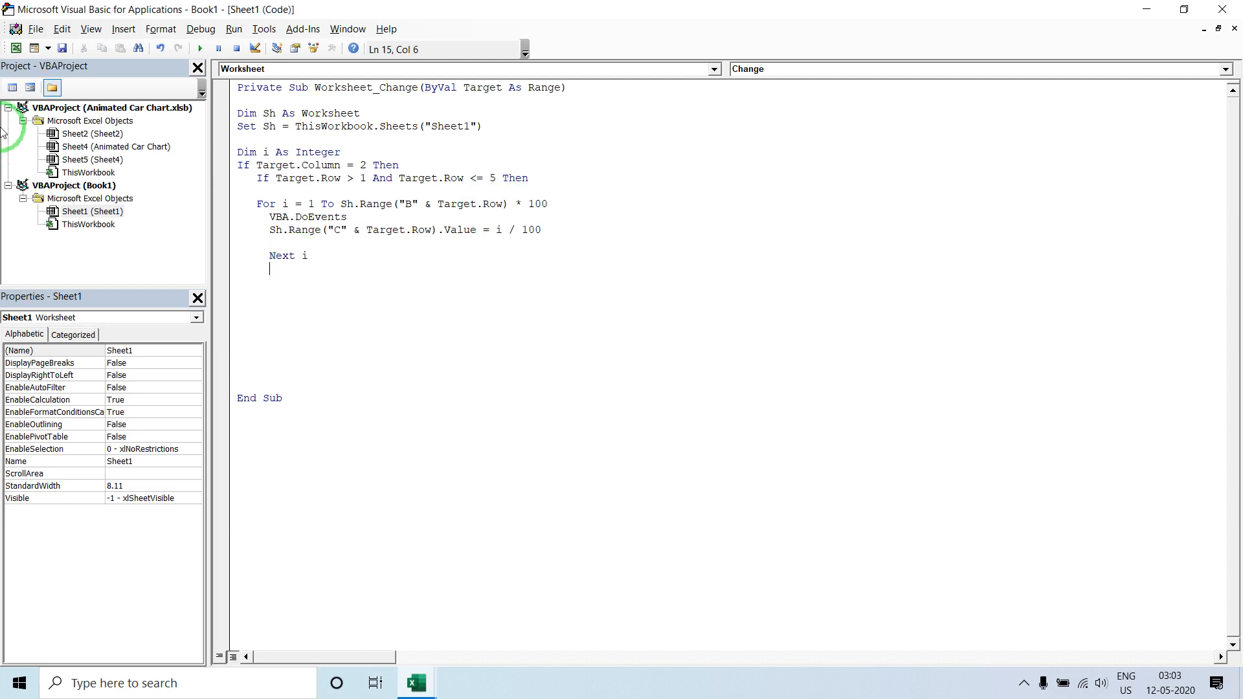
# - Open the finished Animated Car Chart sheet's code as a reference and examine its Worksheet_Change procedure
pyautogui.click(106, 147)
pyautogui.doubleClick(106, 147)
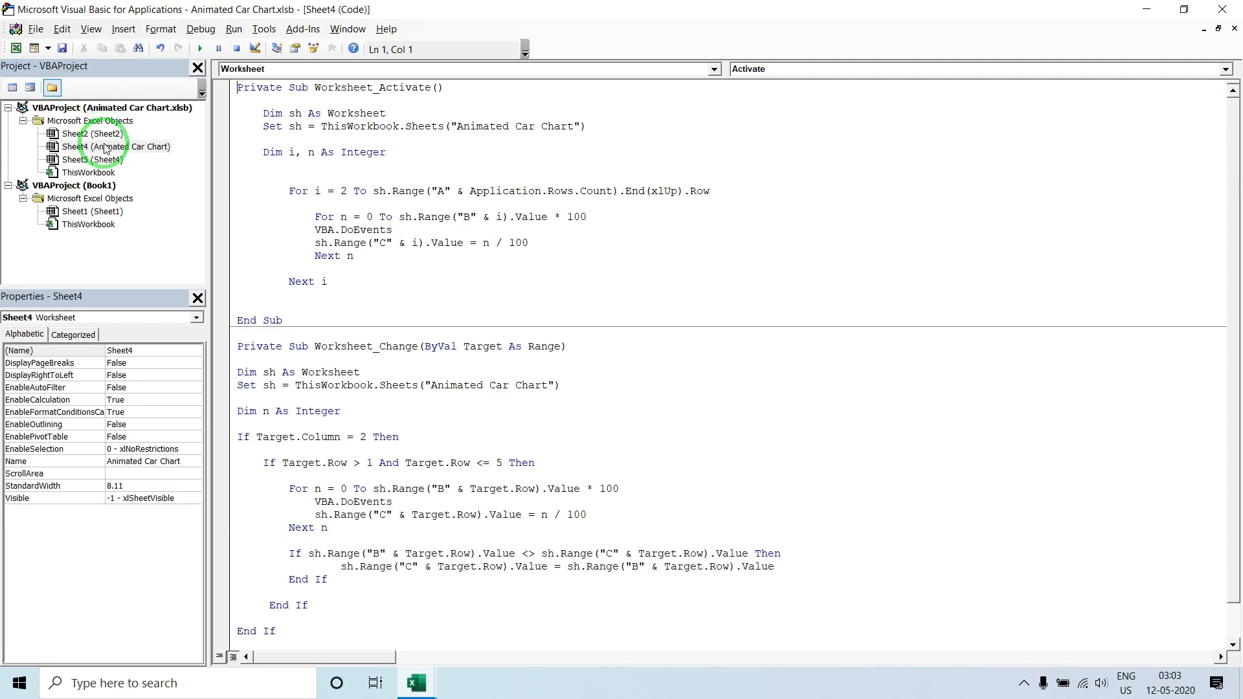
pyautogui.scroll(-1, 382, 286)
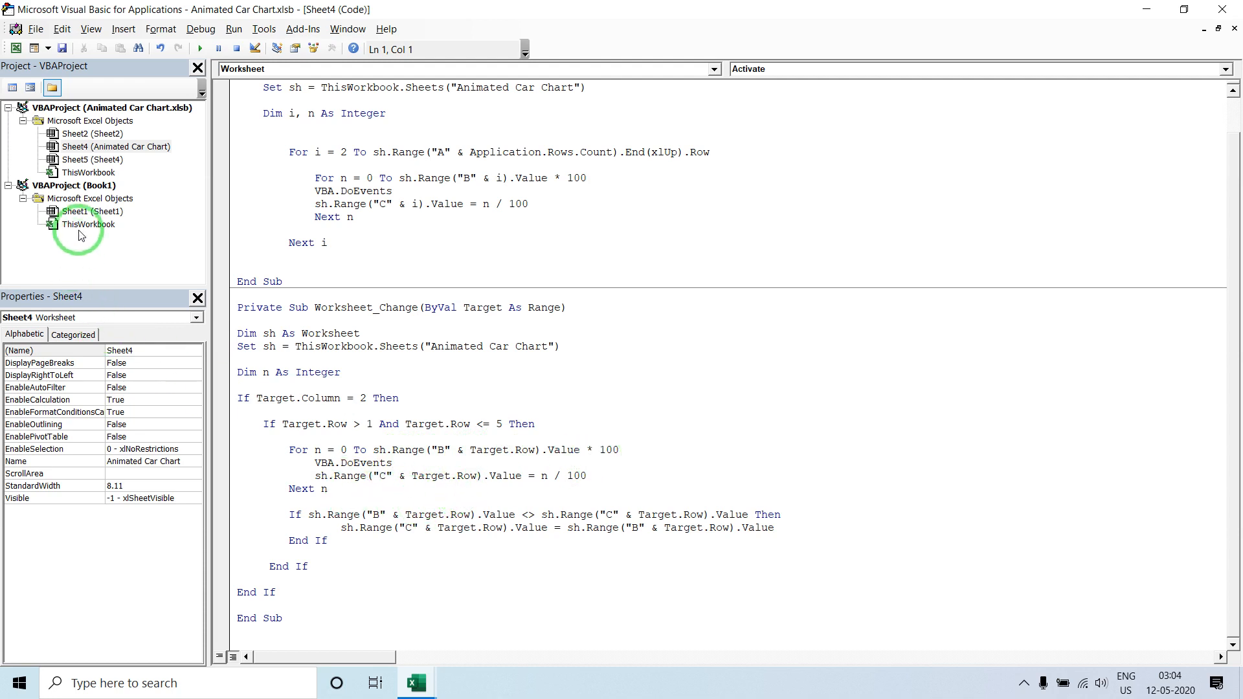
# - Return to Book1's Sheet1 code, close both conditions with End If, and insert blank lines after Next i
pyautogui.doubleClick(89, 212)
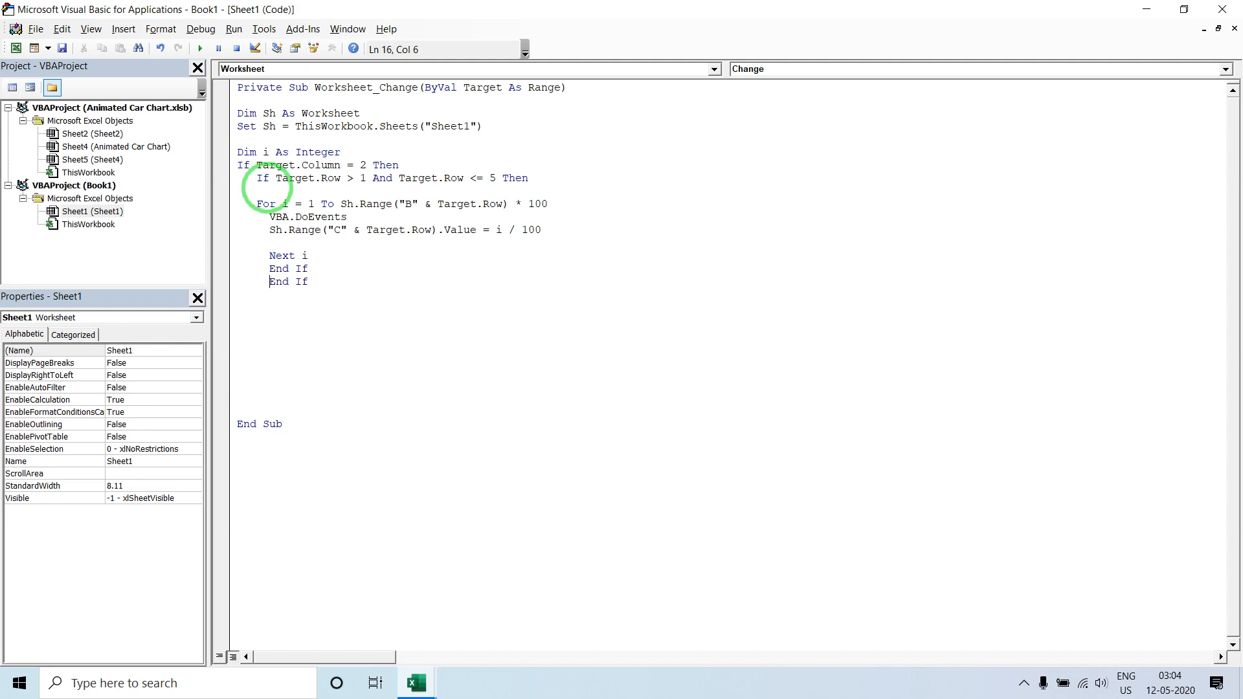
pyautogui.press('Return')
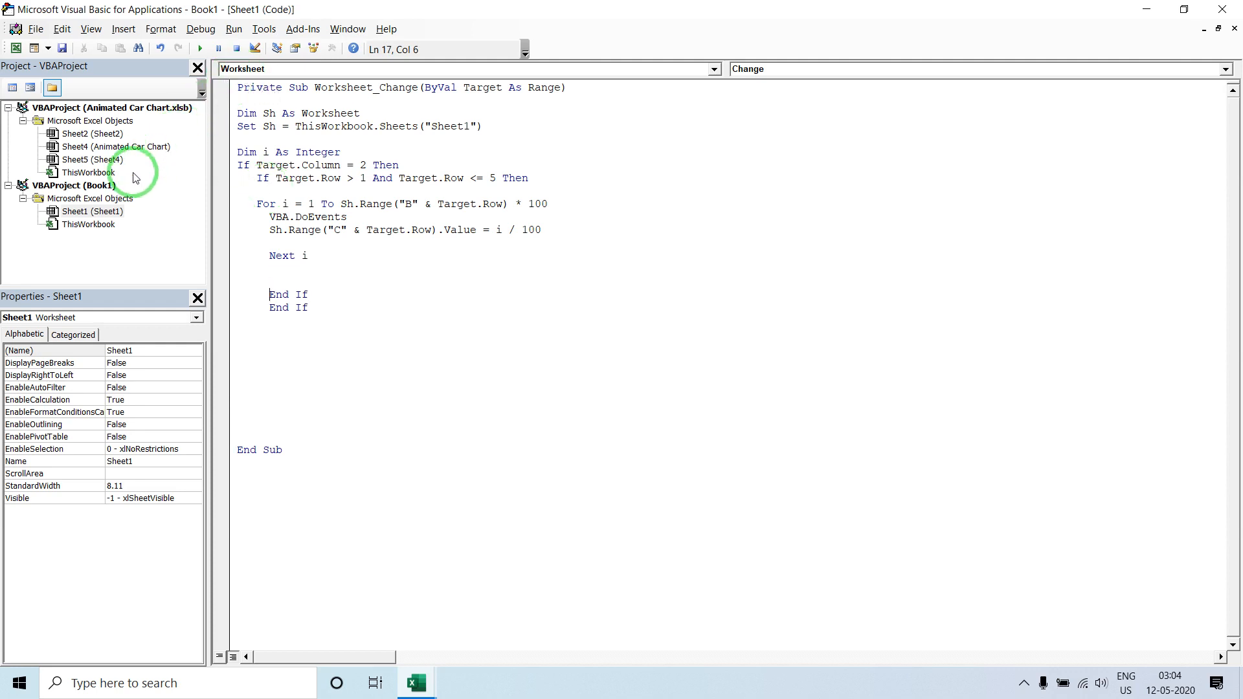
# - Recheck the finished Animated Car Chart sheet's code, and return to Book1's worksheet to examine the column C productivity formulas
pyautogui.doubleClick(122, 147)
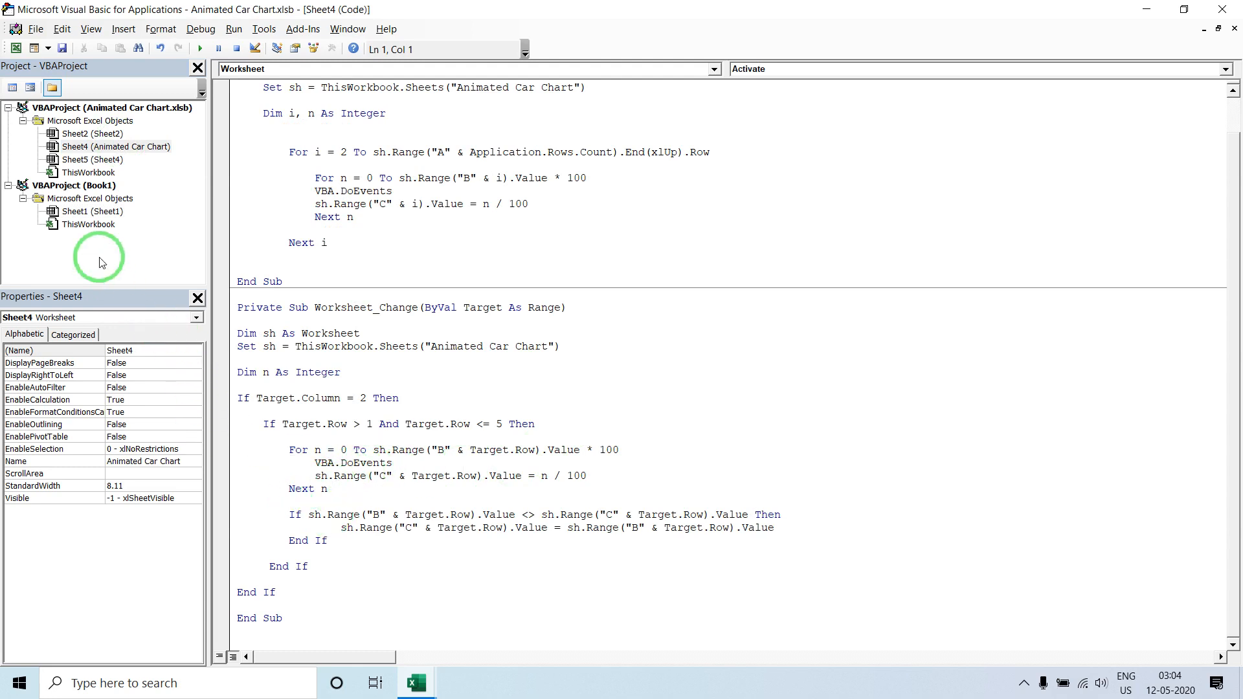
pyautogui.doubleClick(91, 212)
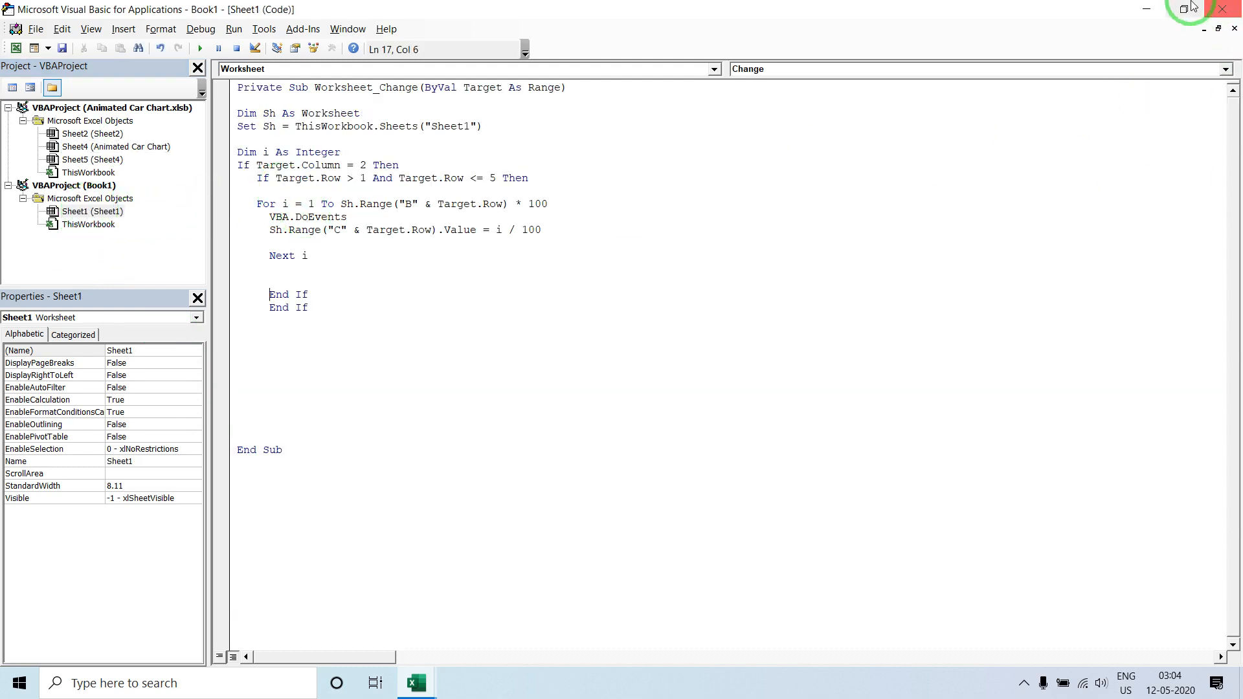
pyautogui.click(1134, 7)
pyautogui.click(161, 275)
pyautogui.click(186, 234)
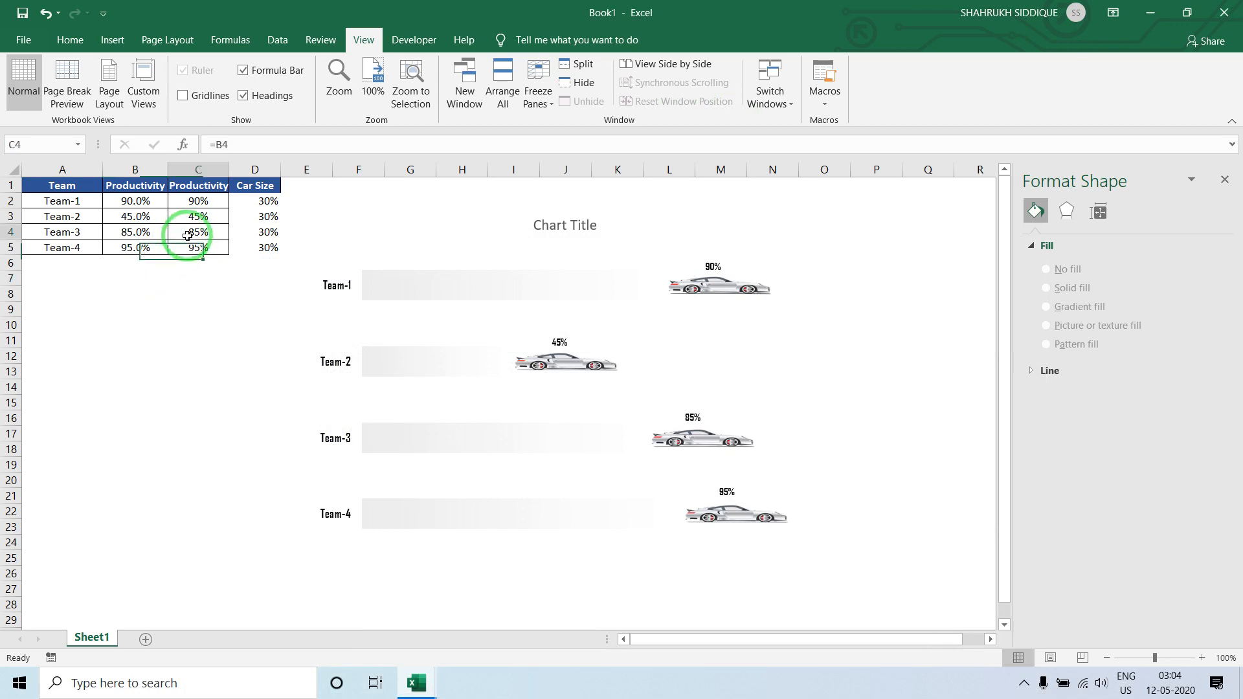
pyautogui.click(171, 285)
pyautogui.click(194, 202)
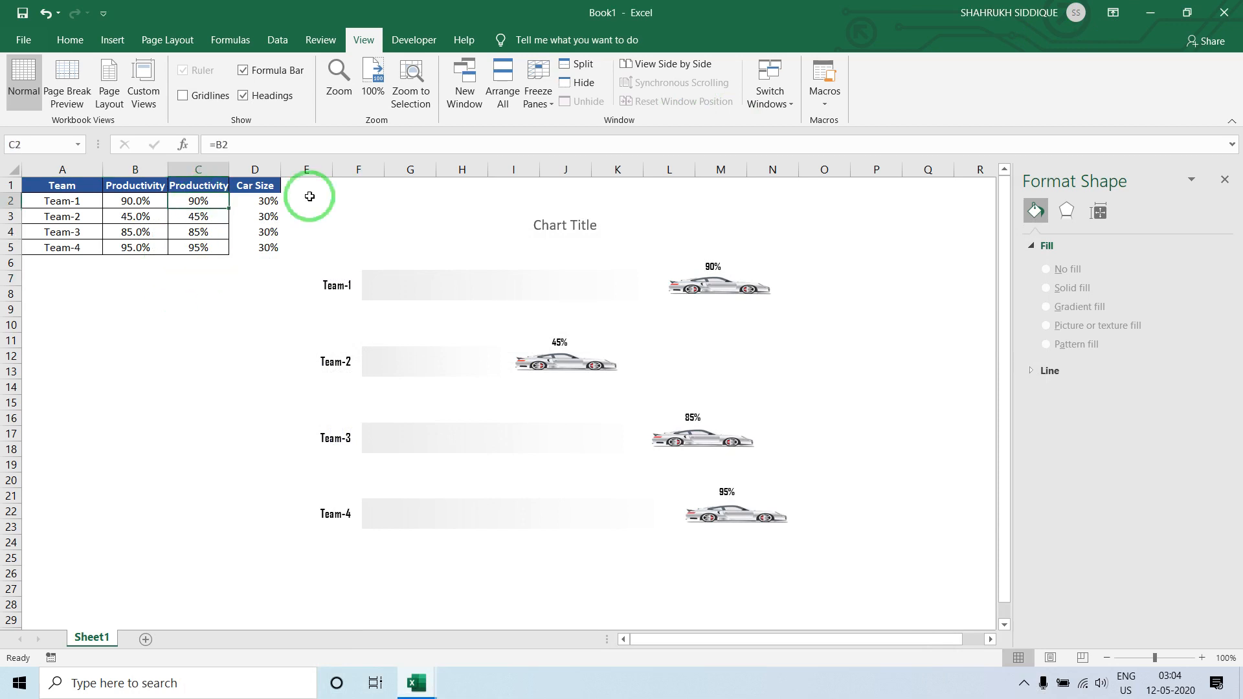
# - Set the column B productivity to 95% for Team-1, 55% for Team-2, 96% for Team-3 and 10% for Team-4
pyautogui.press('Left')
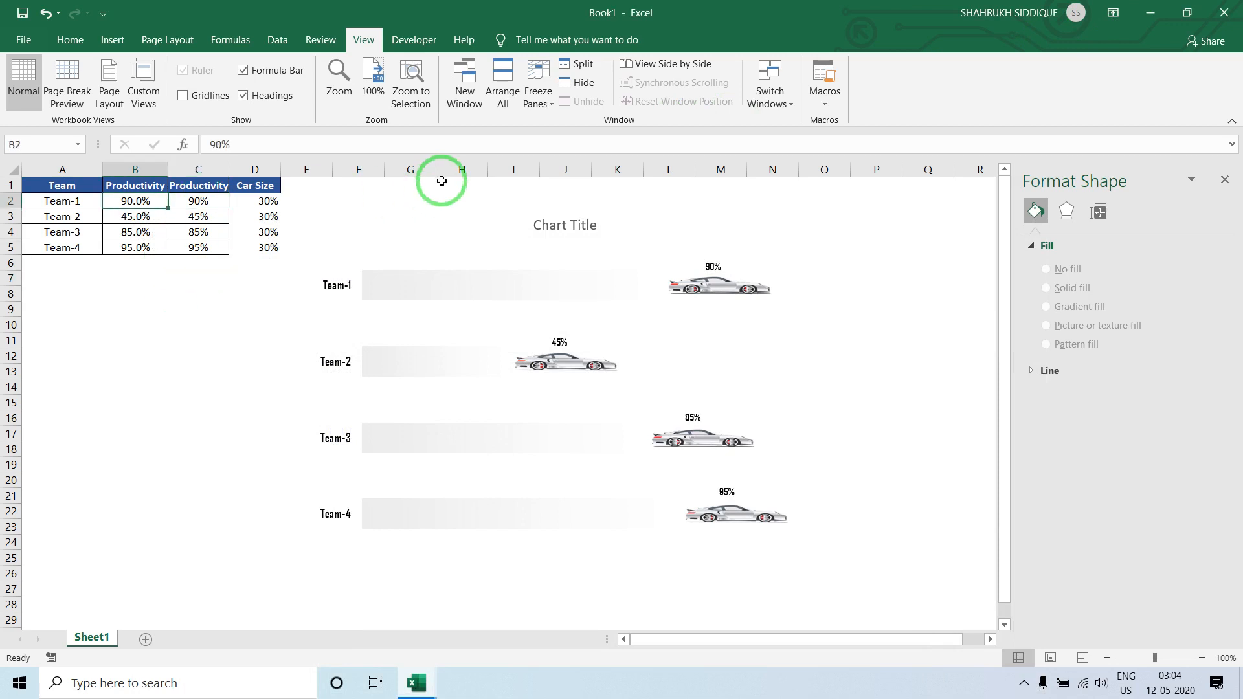
pyautogui.write('95')
pyautogui.press('Return')
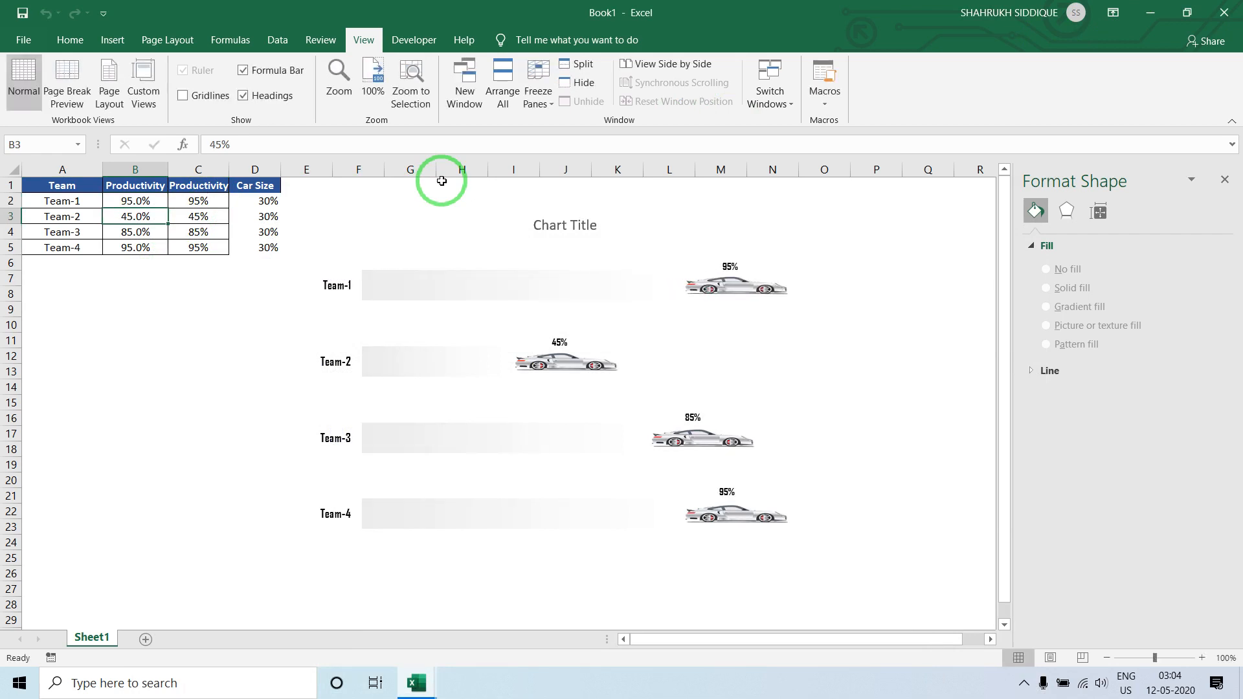
pyautogui.write('55')
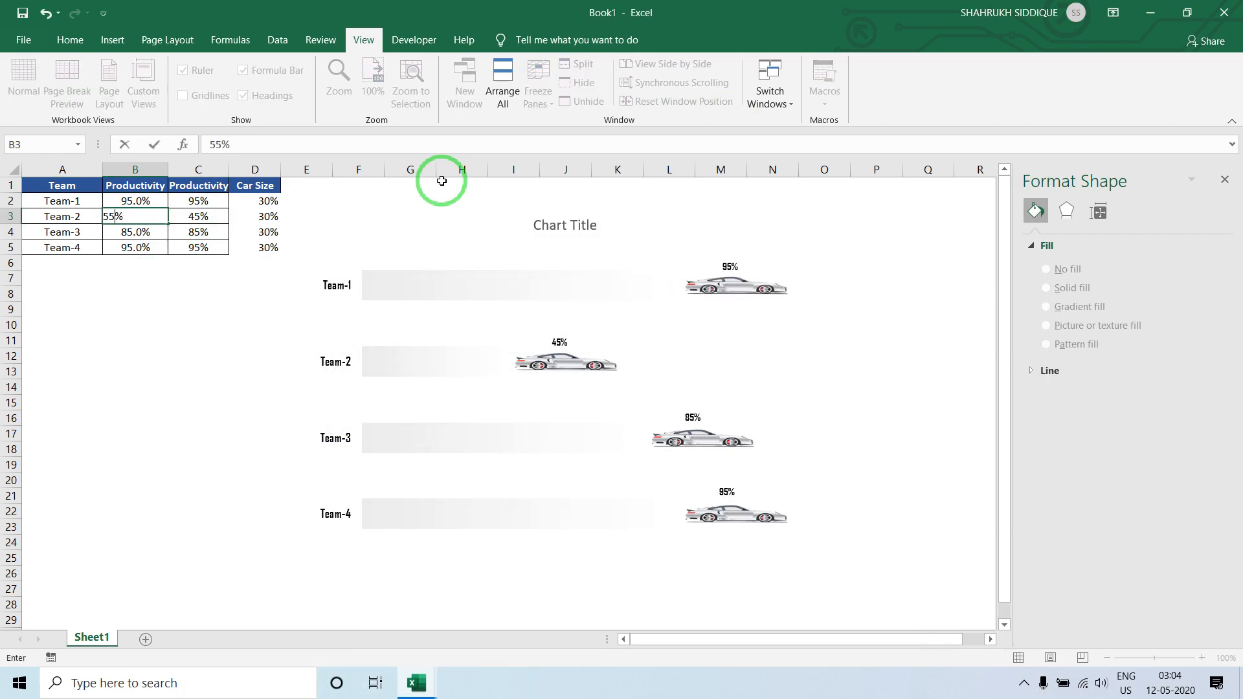
pyautogui.press('Return')
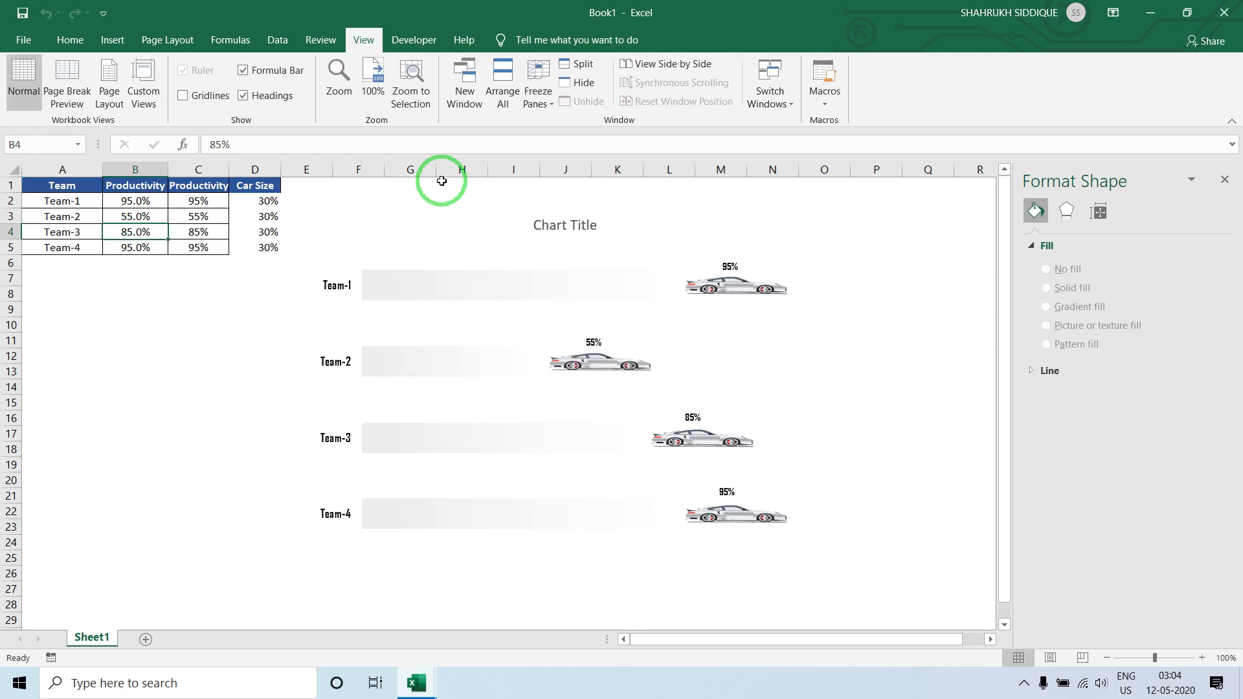
pyautogui.write('96')
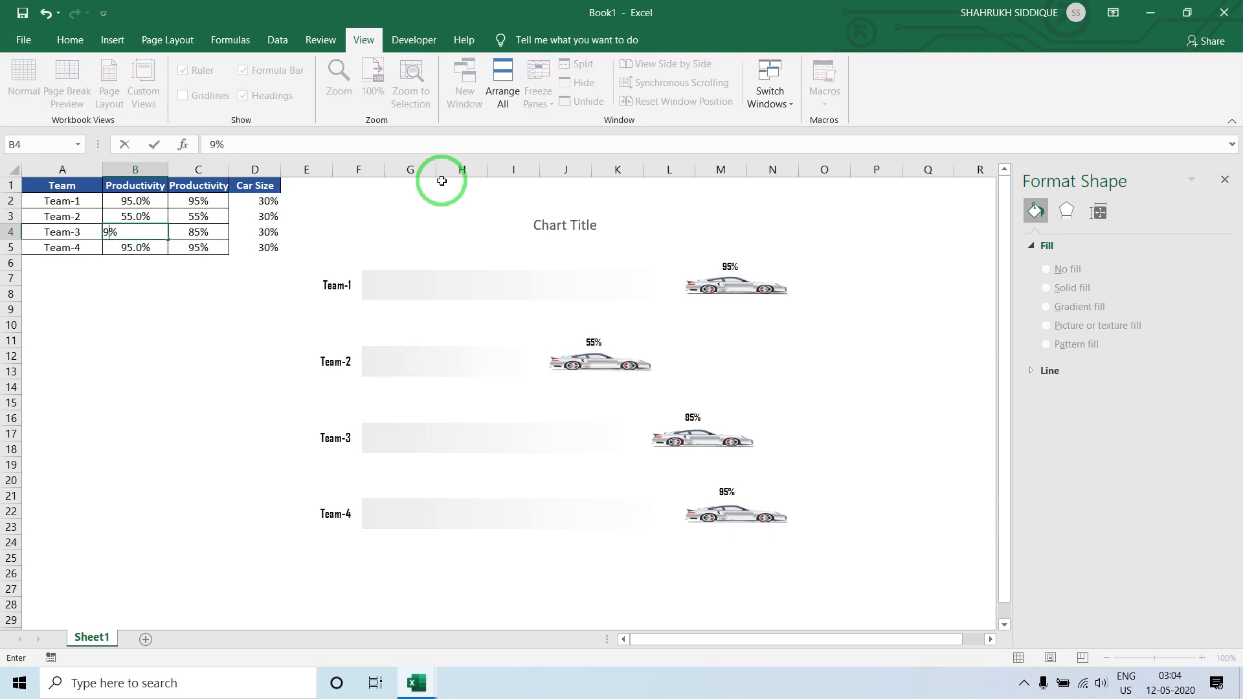
pyautogui.press('Return')
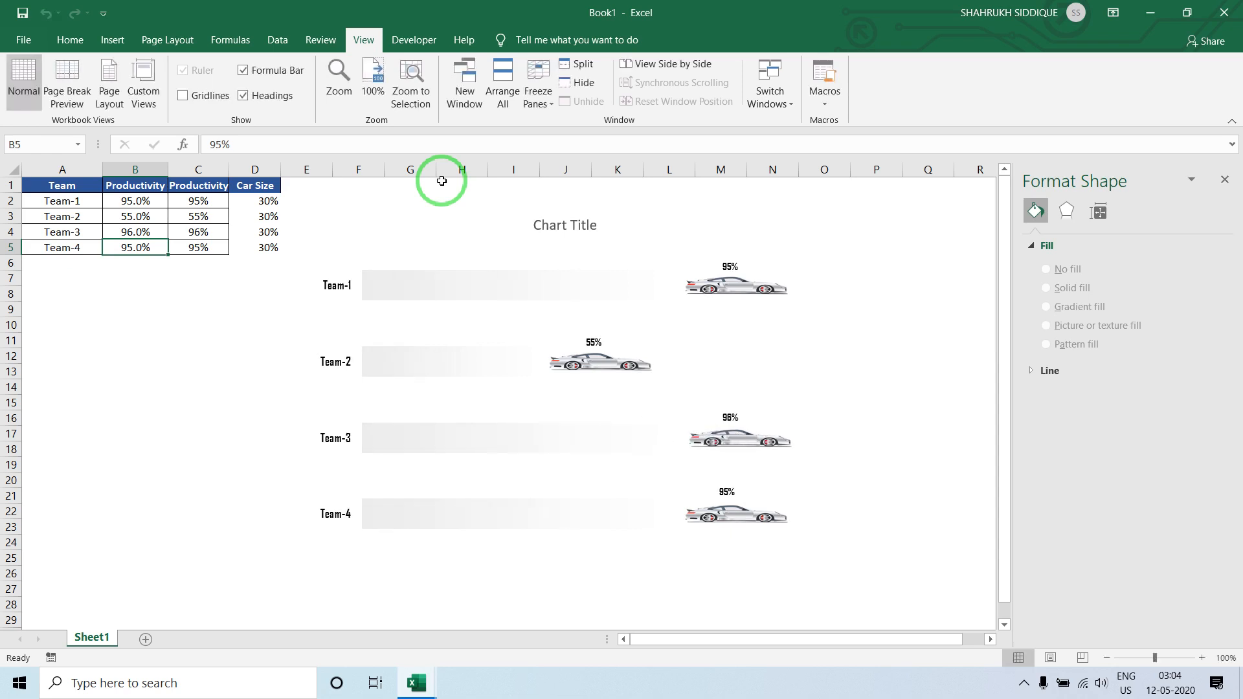
pyautogui.write('10')
pyautogui.press('Return')
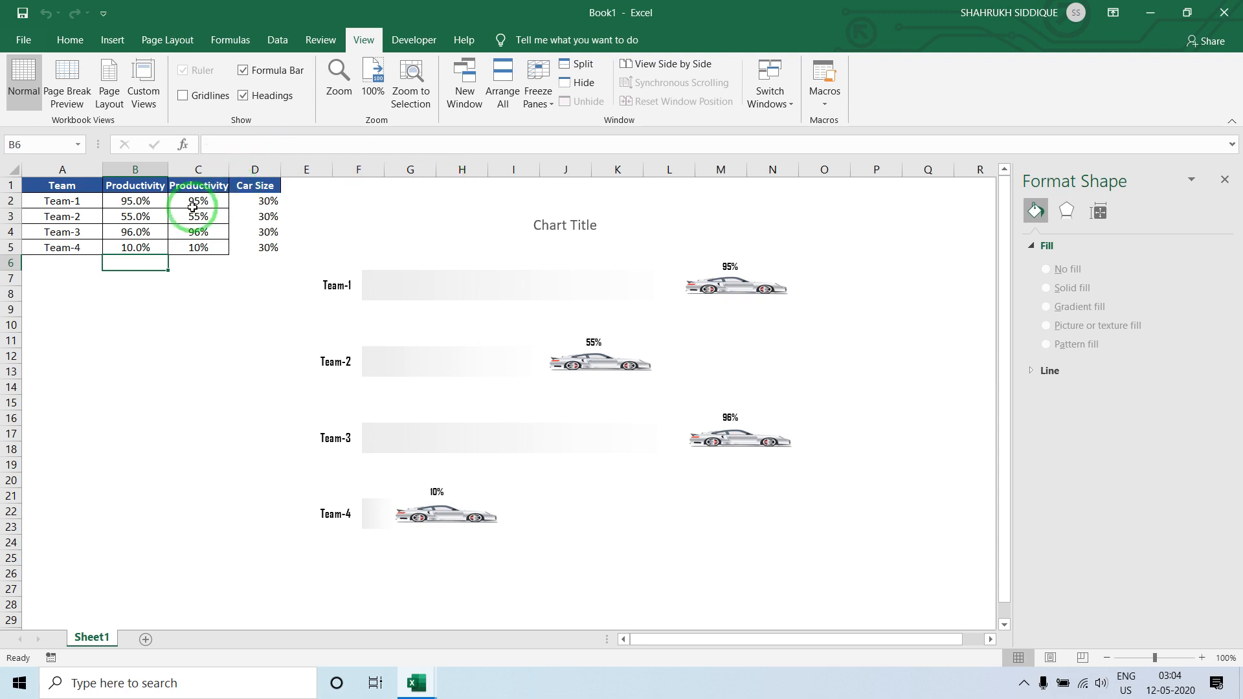
# - Test decimal values by setting Team-1's column B productivity to 88.5% and again to 88.6%
pyautogui.click(161, 202)
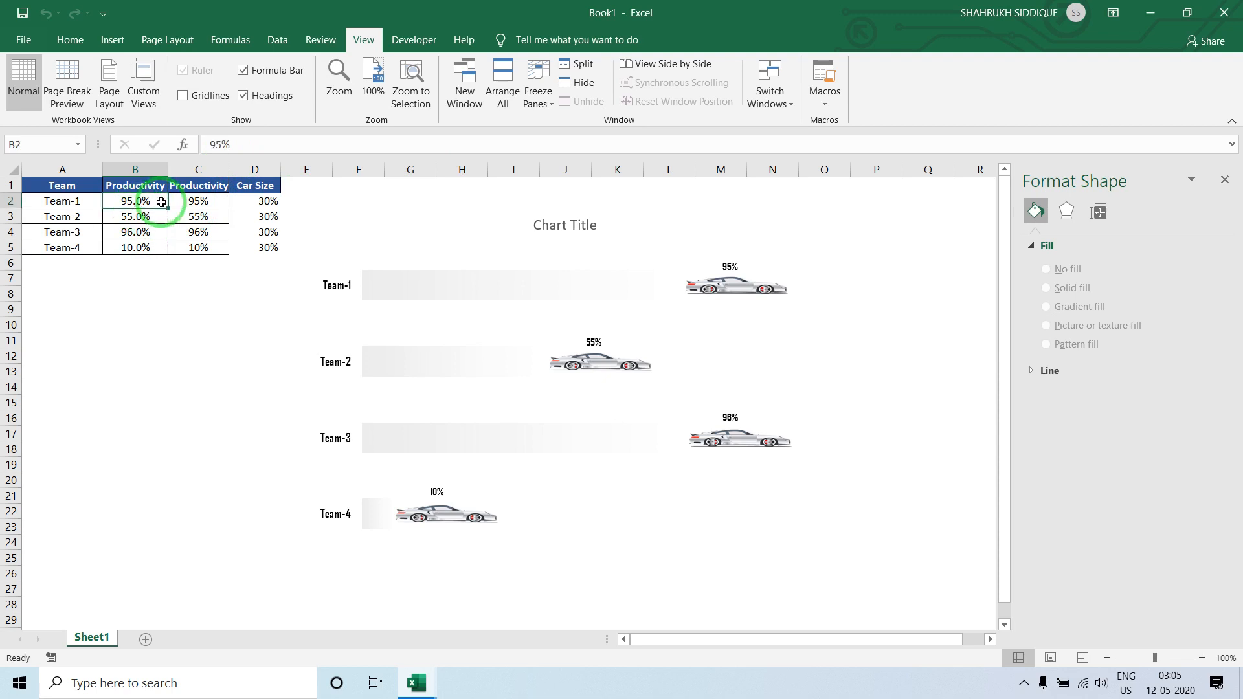
pyautogui.write('88.')
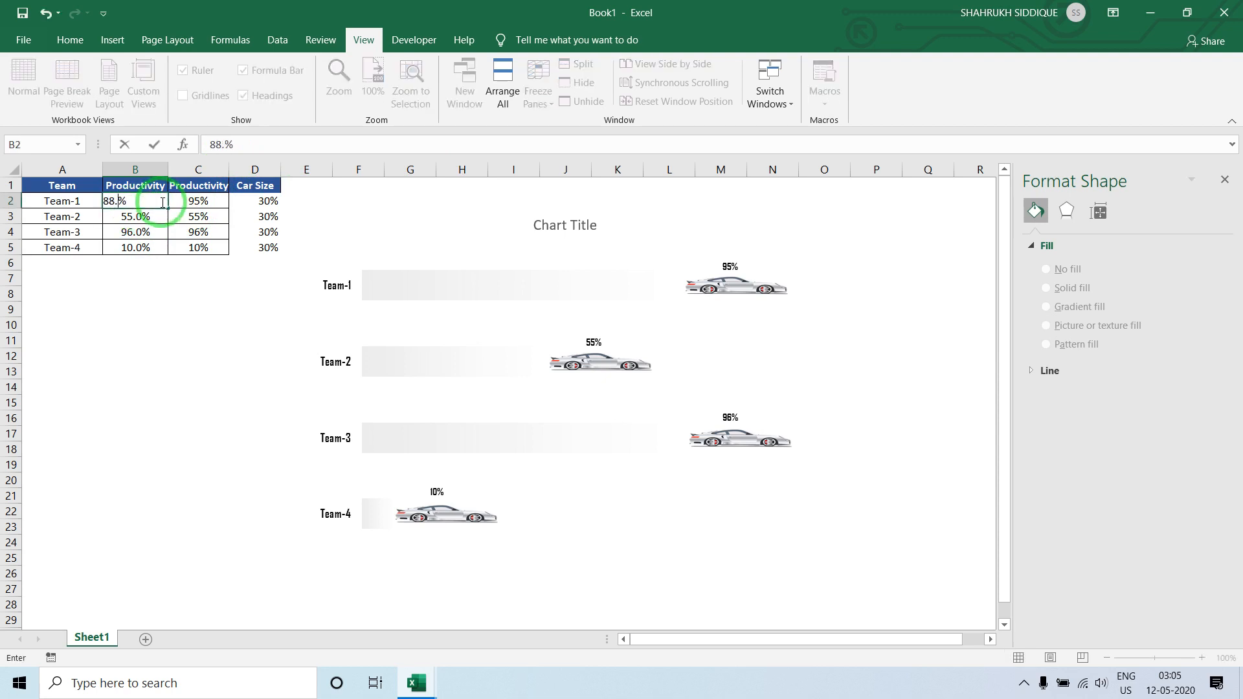
pyautogui.press('Return')
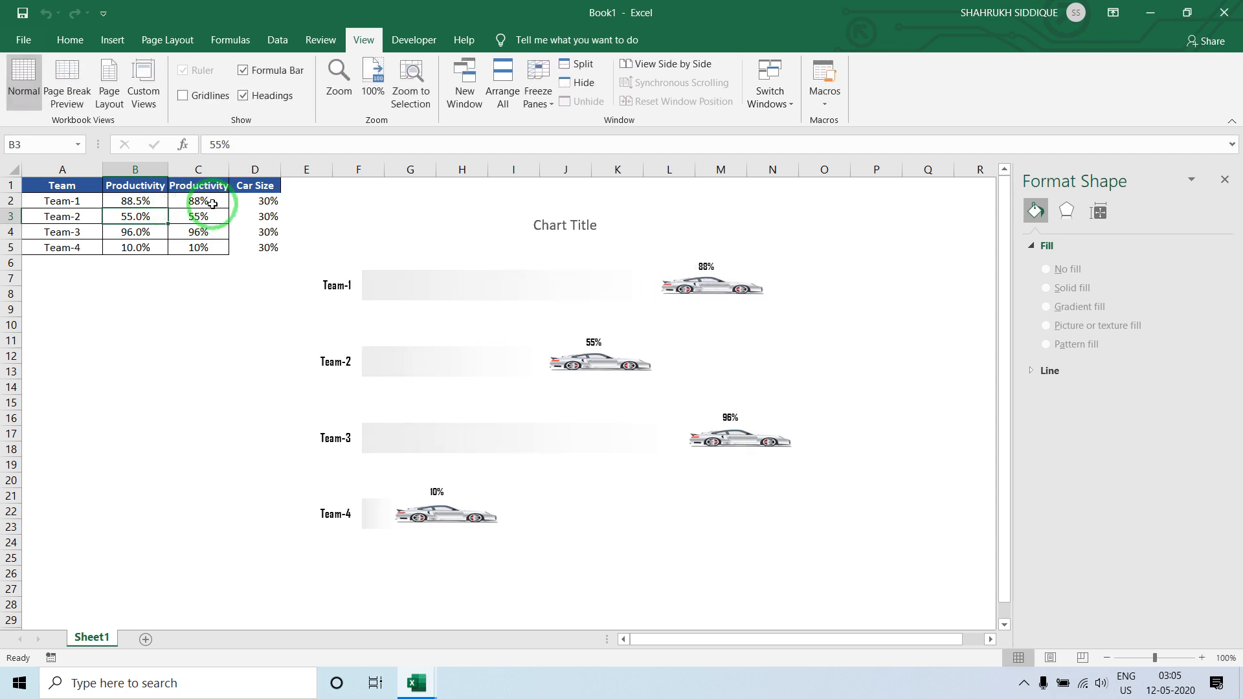
pyautogui.click(145, 198)
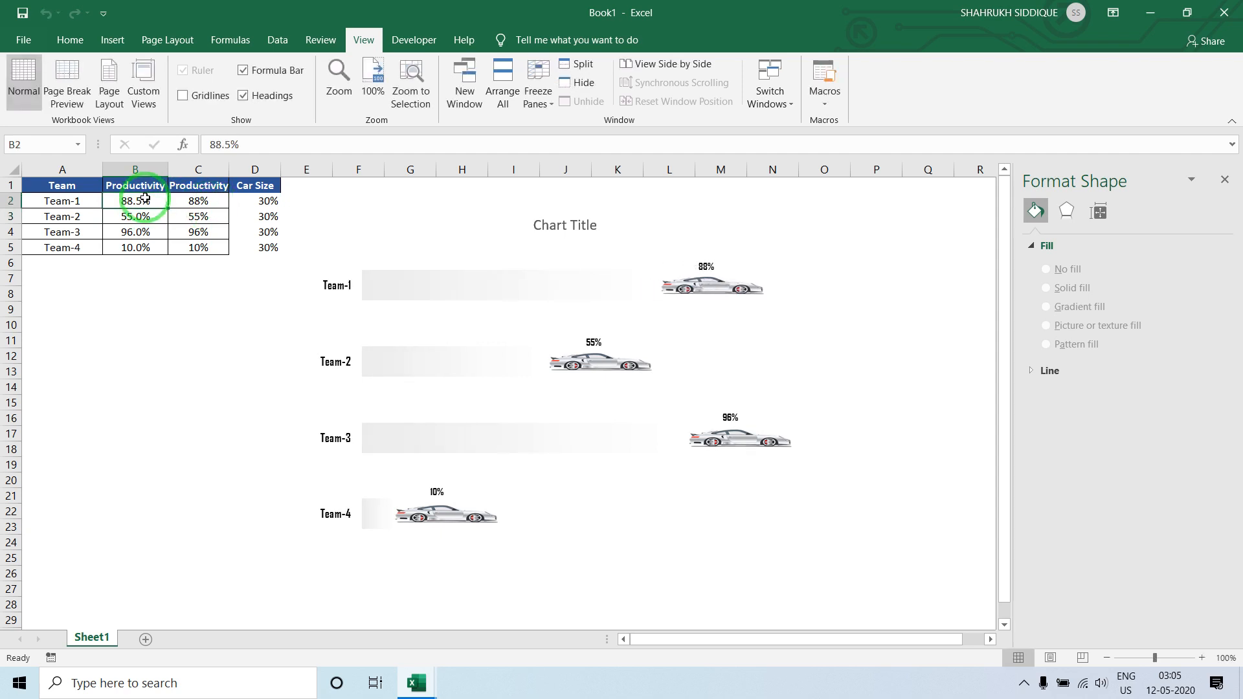
pyautogui.write('88%')
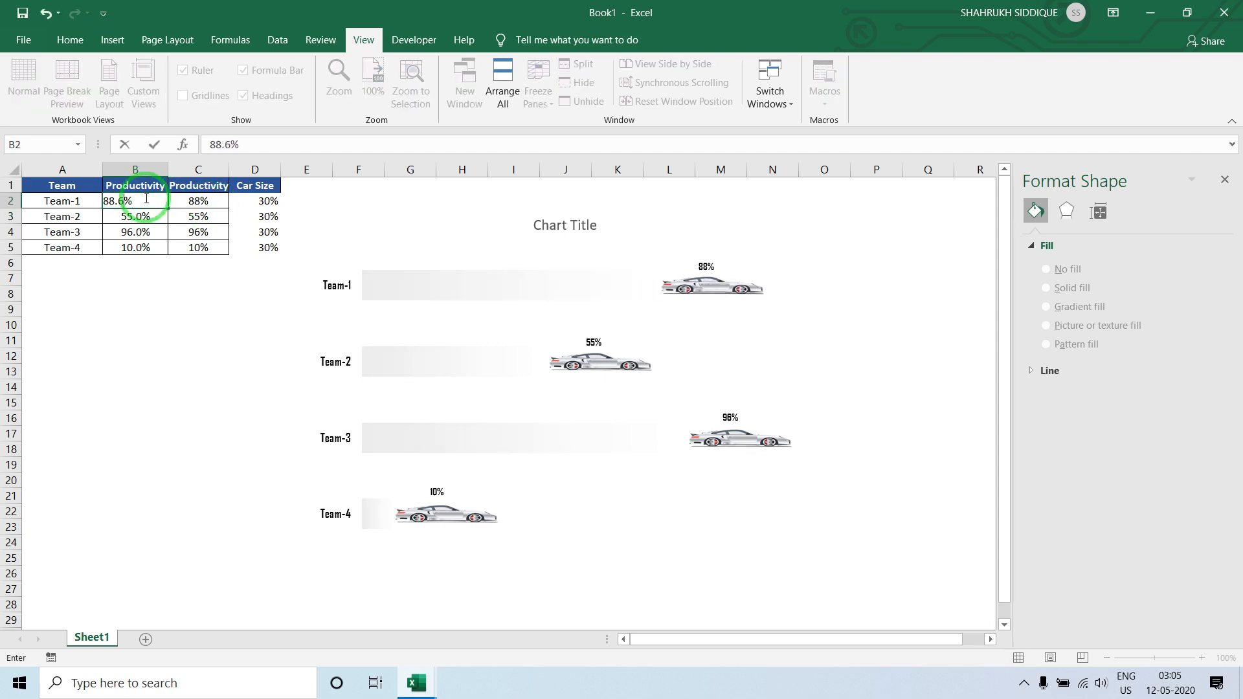
pyautogui.write('.60')
pyautogui.press('Return')
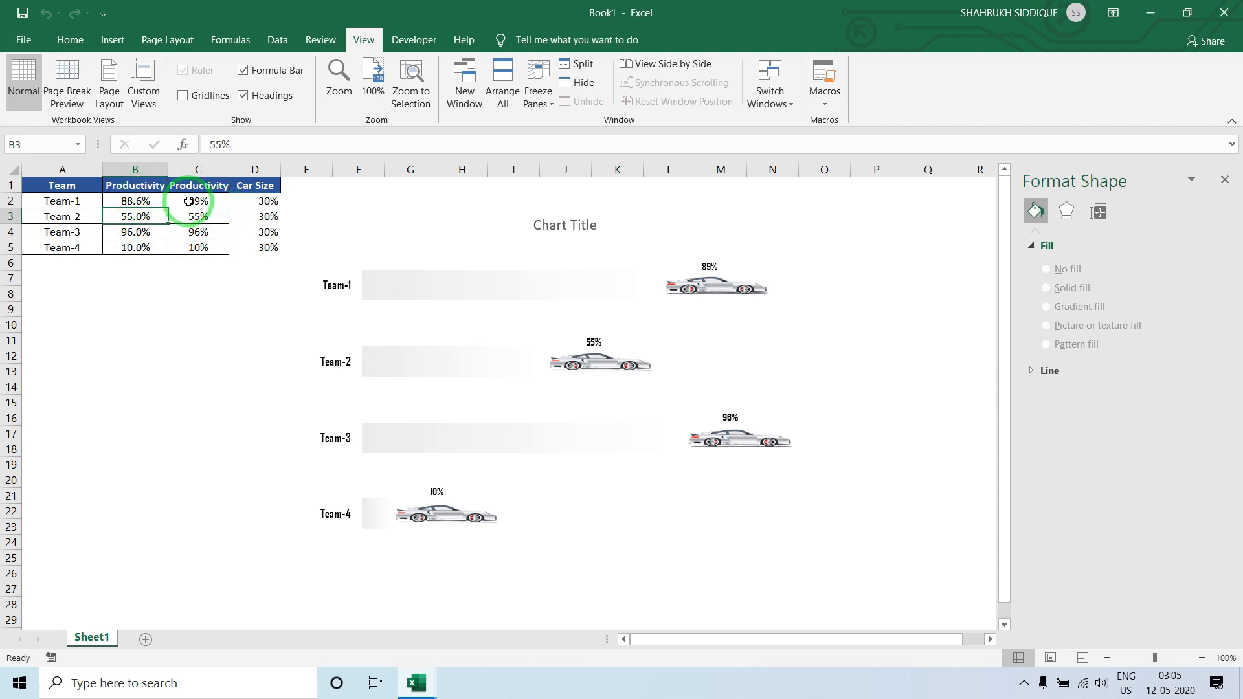
# - In Sheet1's VBA code, begin a condition below Next i with If Sh.Range("C" & Target.Row).Value <>
pyautogui.click(414, 40)
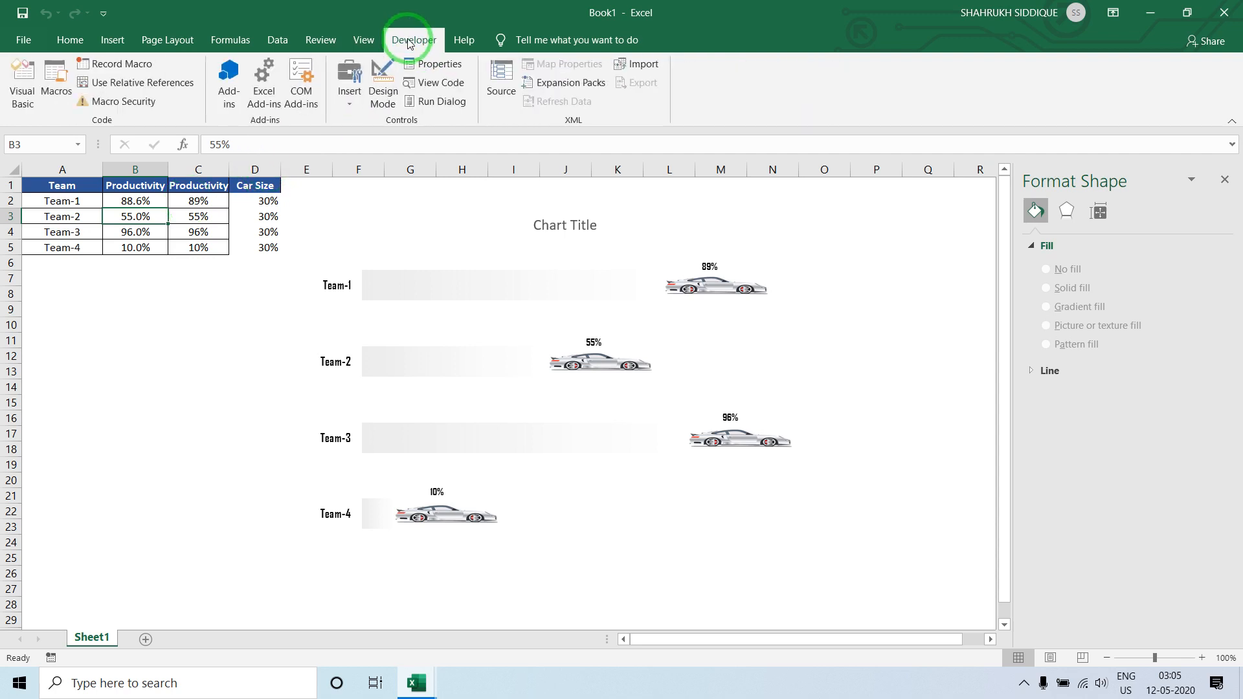
pyautogui.click(38, 91)
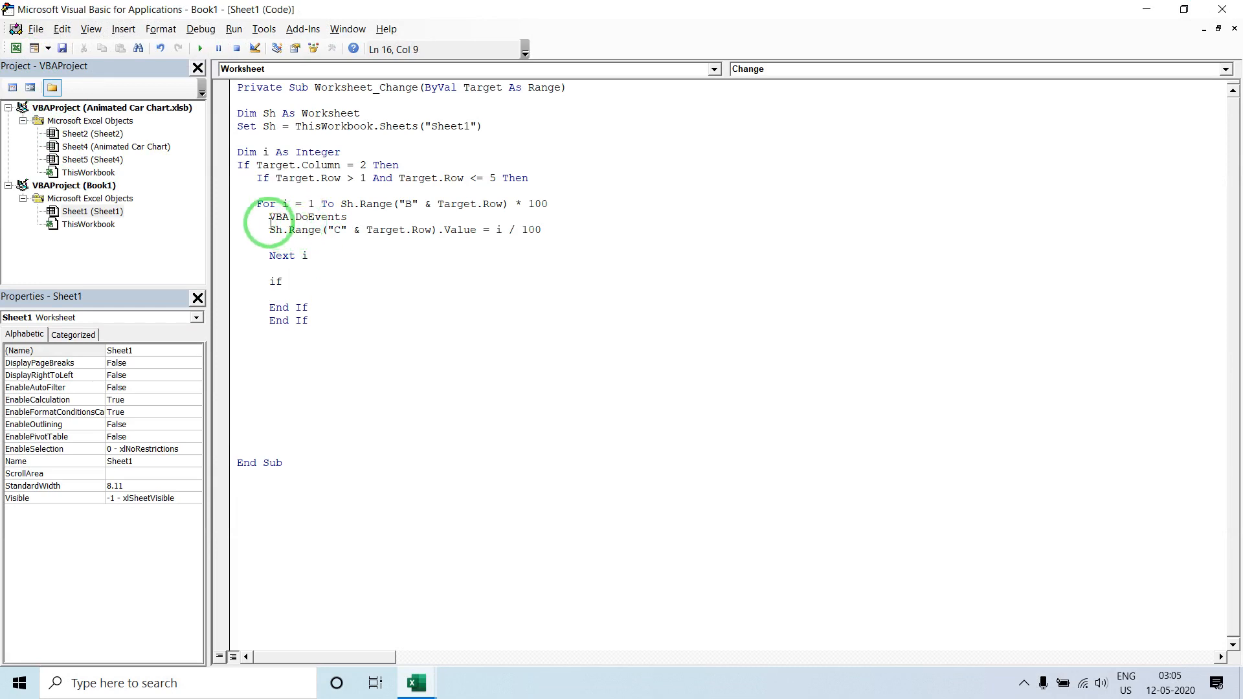
pyautogui.click(299, 231)
pyautogui.press('Return')
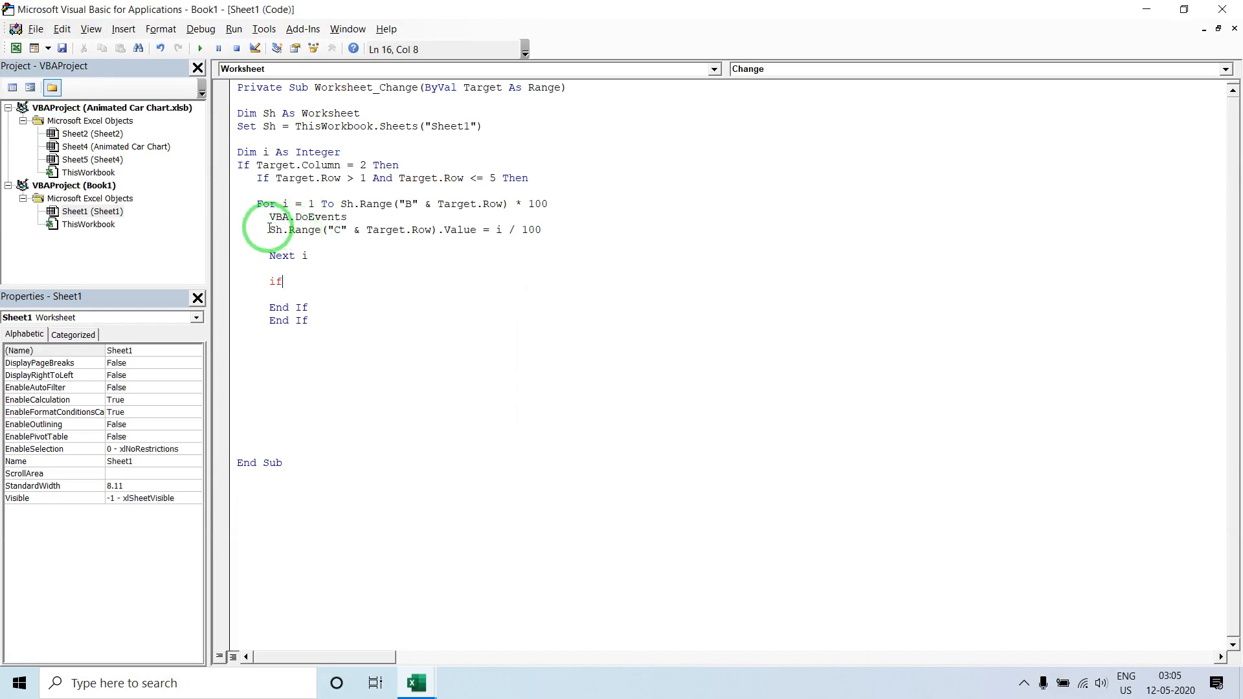
pyautogui.moveTo(268, 231); pyautogui.dragTo(476, 230)
pyautogui.hotkey('ctrl', 'c')
pyautogui.click(393, 297)
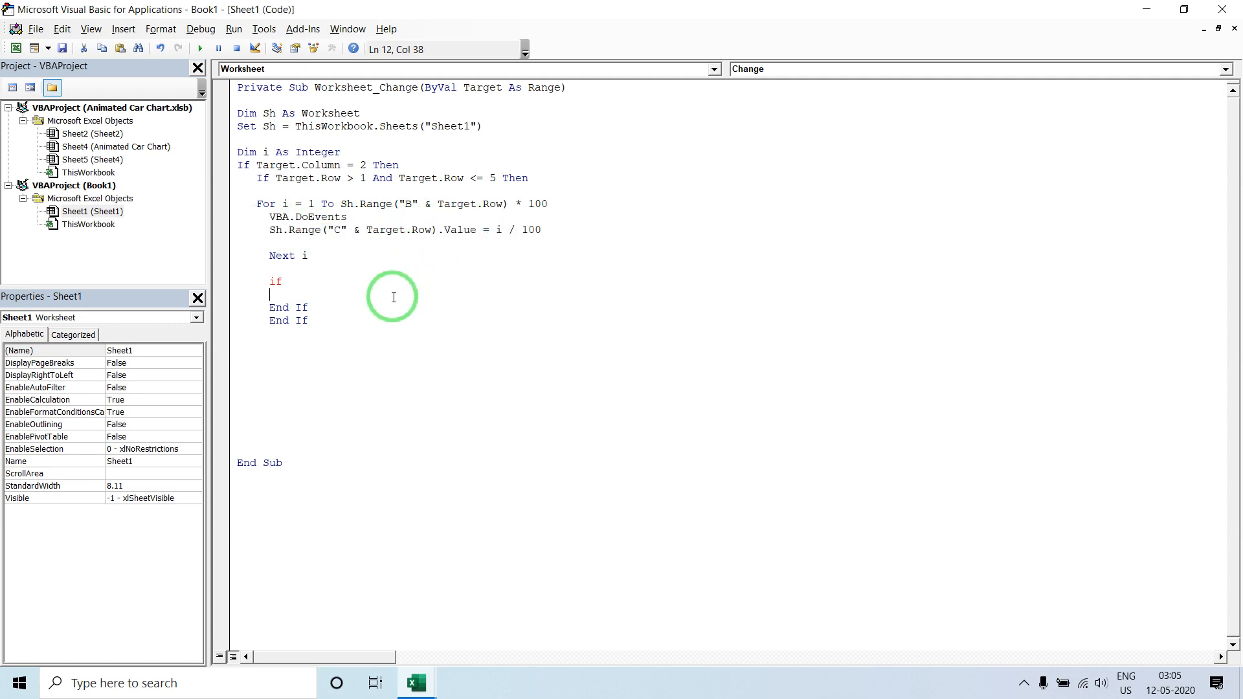
pyautogui.click(388, 303)
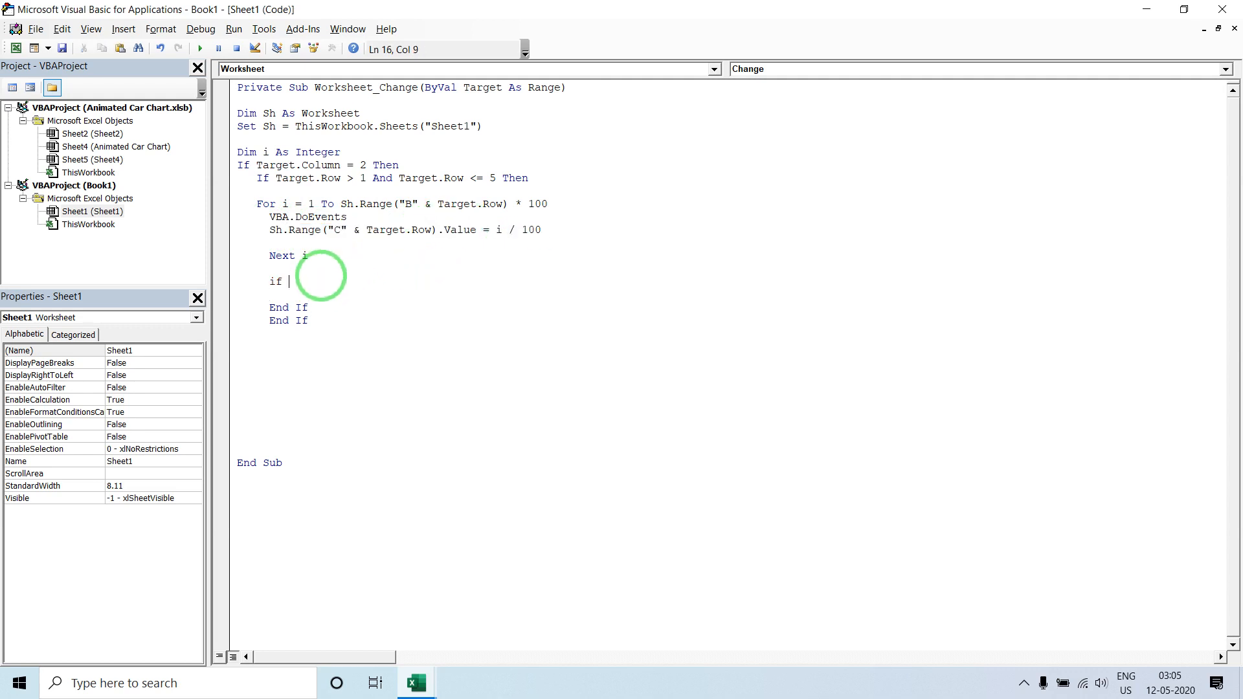
pyautogui.hotkey('ctrl', 'v')
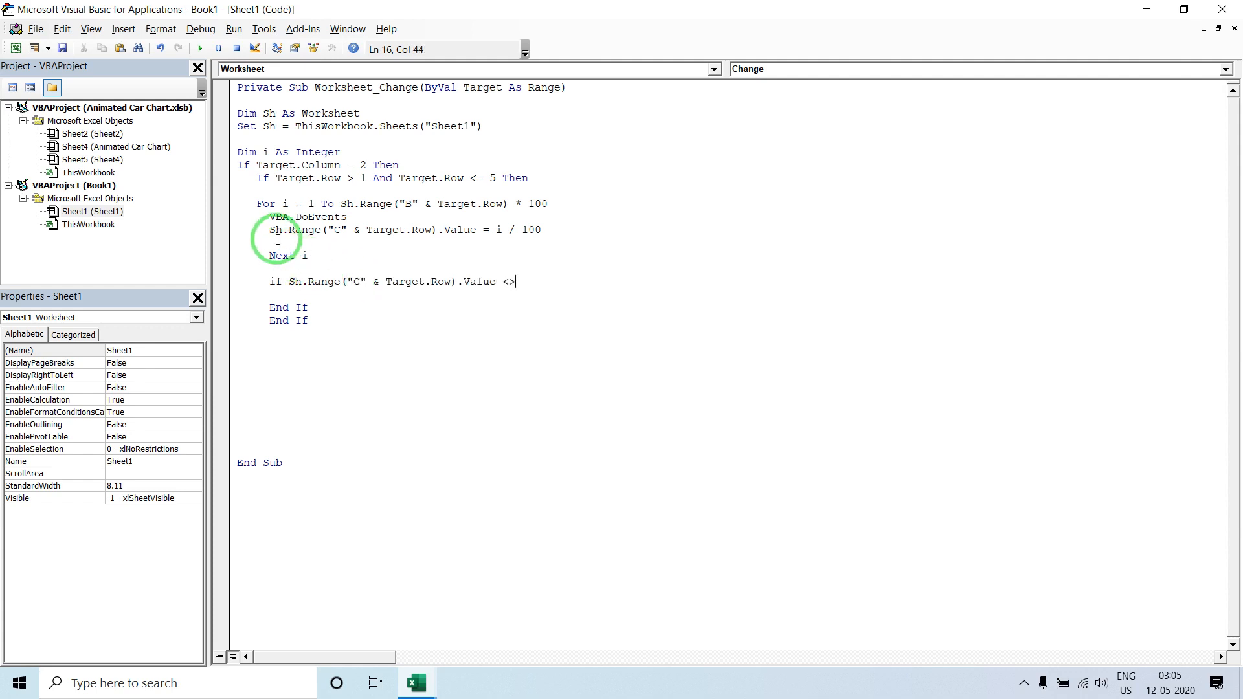
# - Complete the condition's comparison with a copy of Sh.Range("B" & Target.Row) from the loop line, followed by Then
pyautogui.click(346, 205)
pyautogui.press('Return')
pyautogui.moveTo(342, 204); pyautogui.dragTo(508, 204)
pyautogui.hotkey('ctrl', 'c')
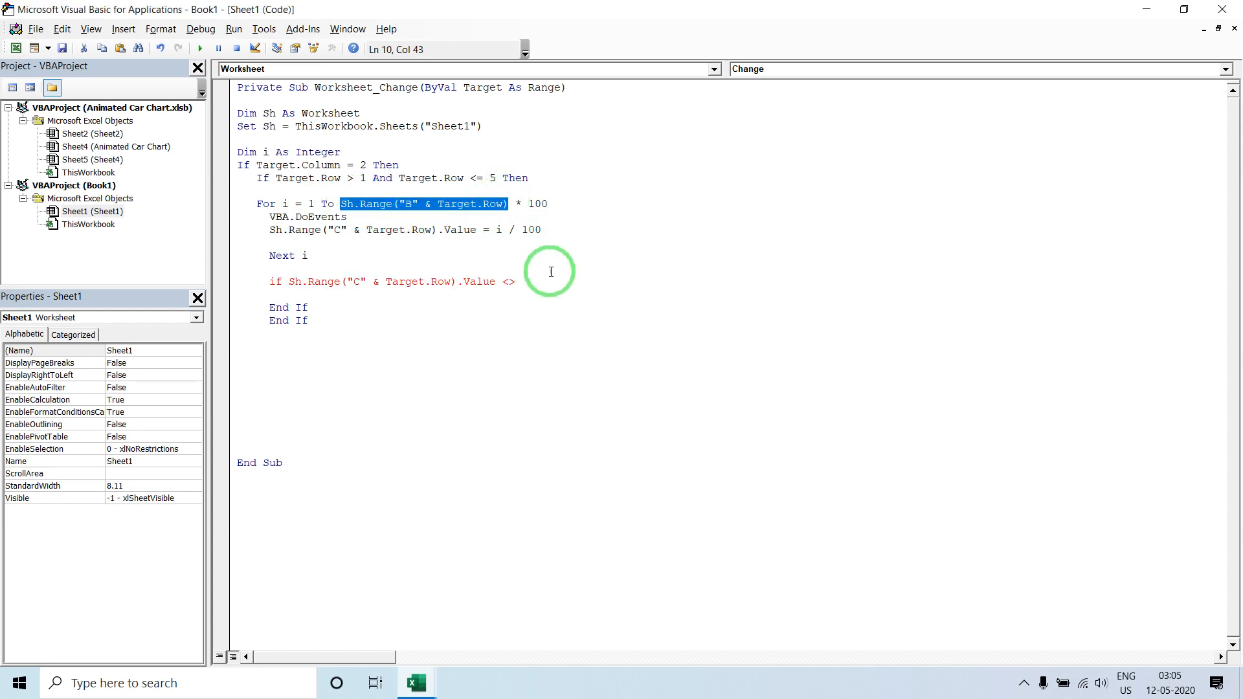
pyautogui.click(546, 277)
pyautogui.hotkey('ctrl', 'v')
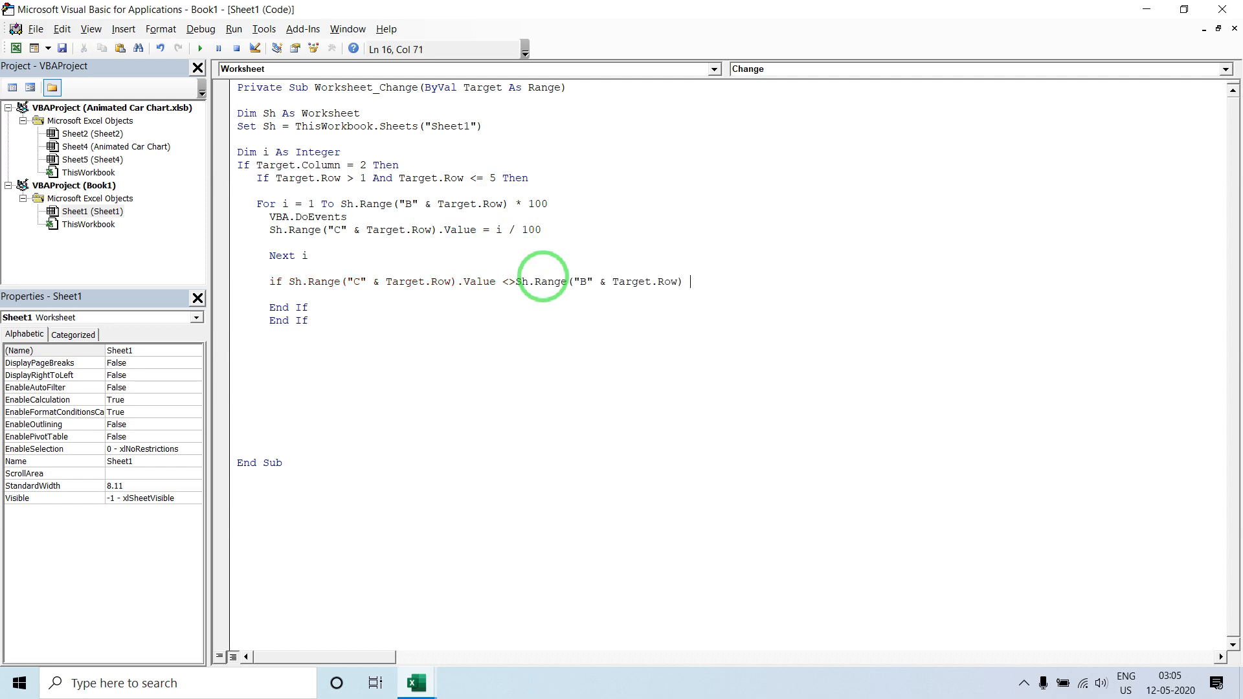
pyautogui.write('then')
pyautogui.press('Return')
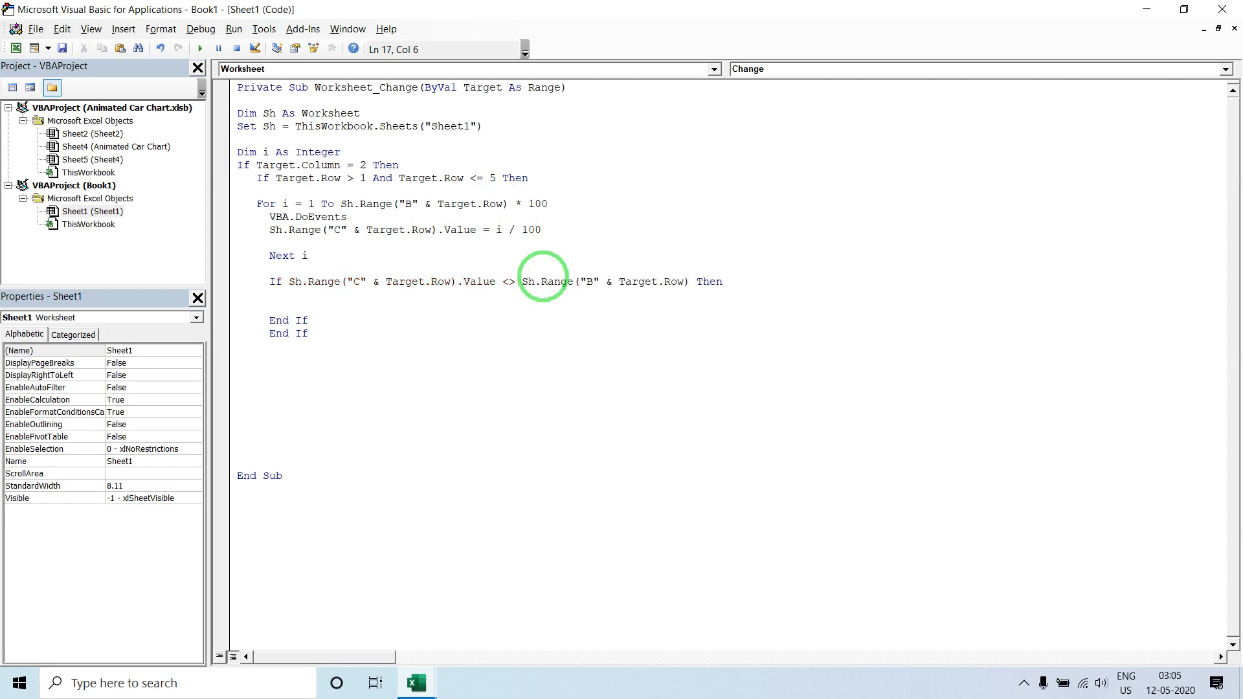
# - Inside the new condition, add the statement Sh.Range("C" & Target.Row).Value = Sh.Range("B" & Target.Row) by reusing the condition's range references
pyautogui.moveTo(289, 281); pyautogui.dragTo(498, 282)
pyautogui.hotkey('ctrl', 'c')
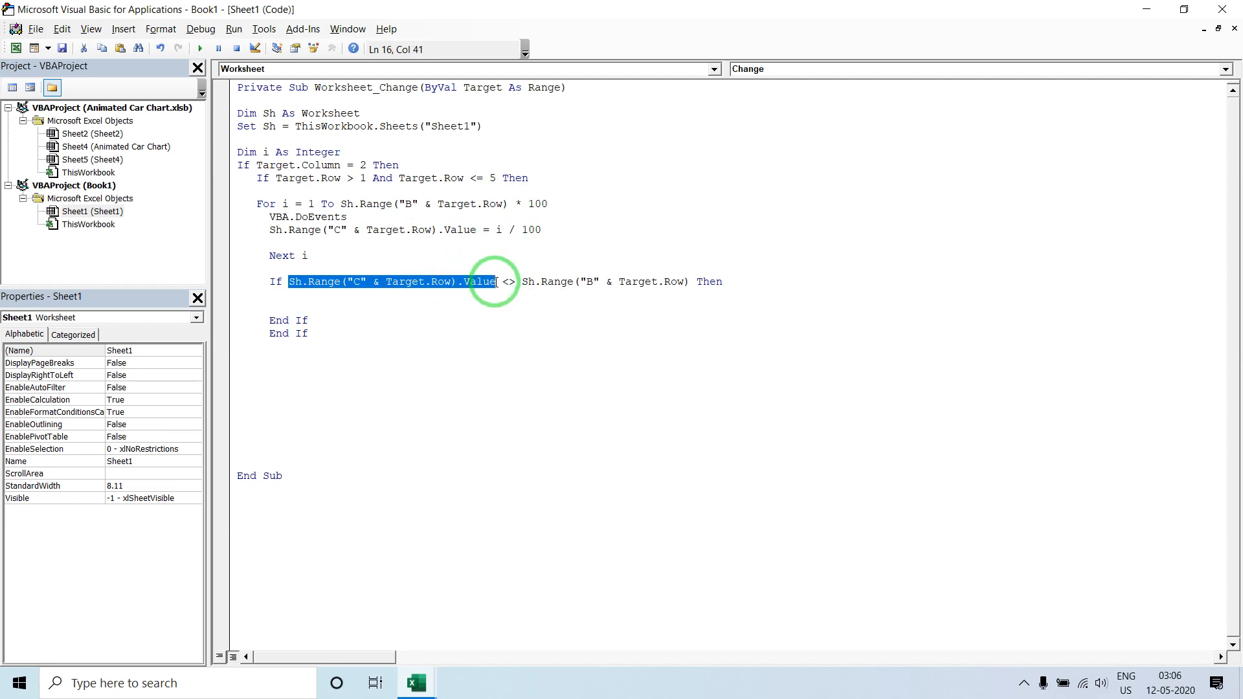
pyautogui.click(341, 309)
pyautogui.hotkey('ctrl', 'v')
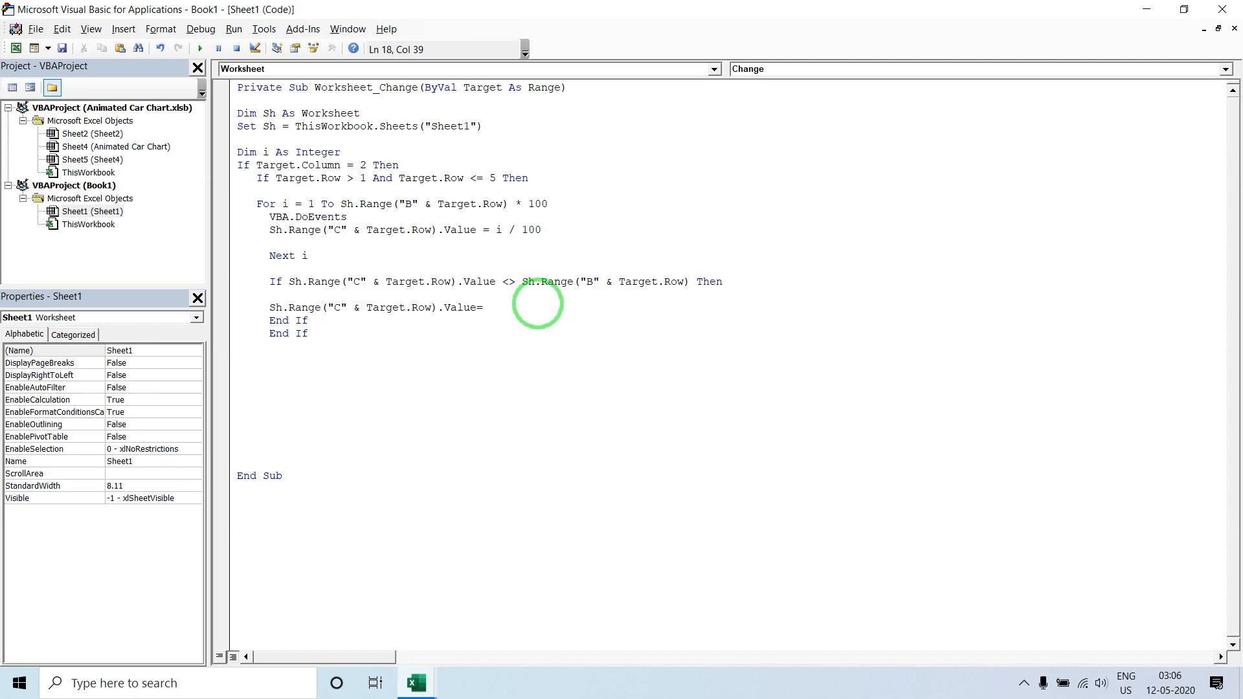
pyautogui.click(521, 279)
pyautogui.press('Return')
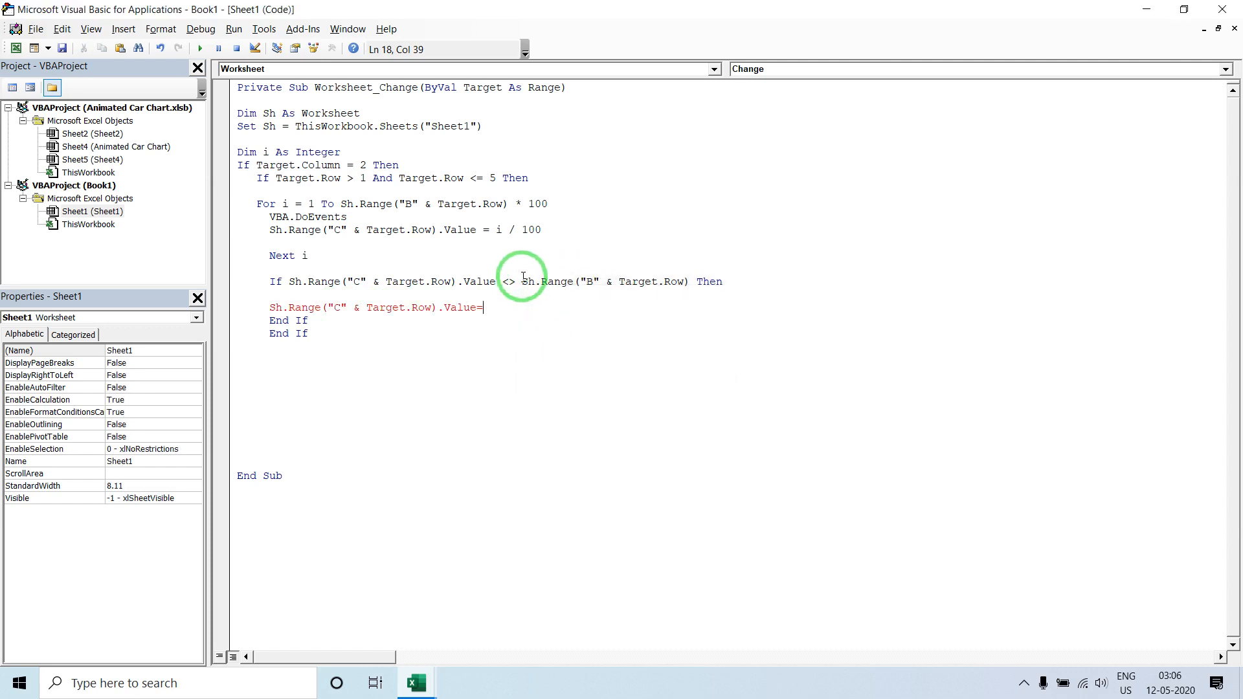
pyautogui.moveTo(523, 278); pyautogui.dragTo(690, 281)
pyautogui.hotkey('ctrl', 'c')
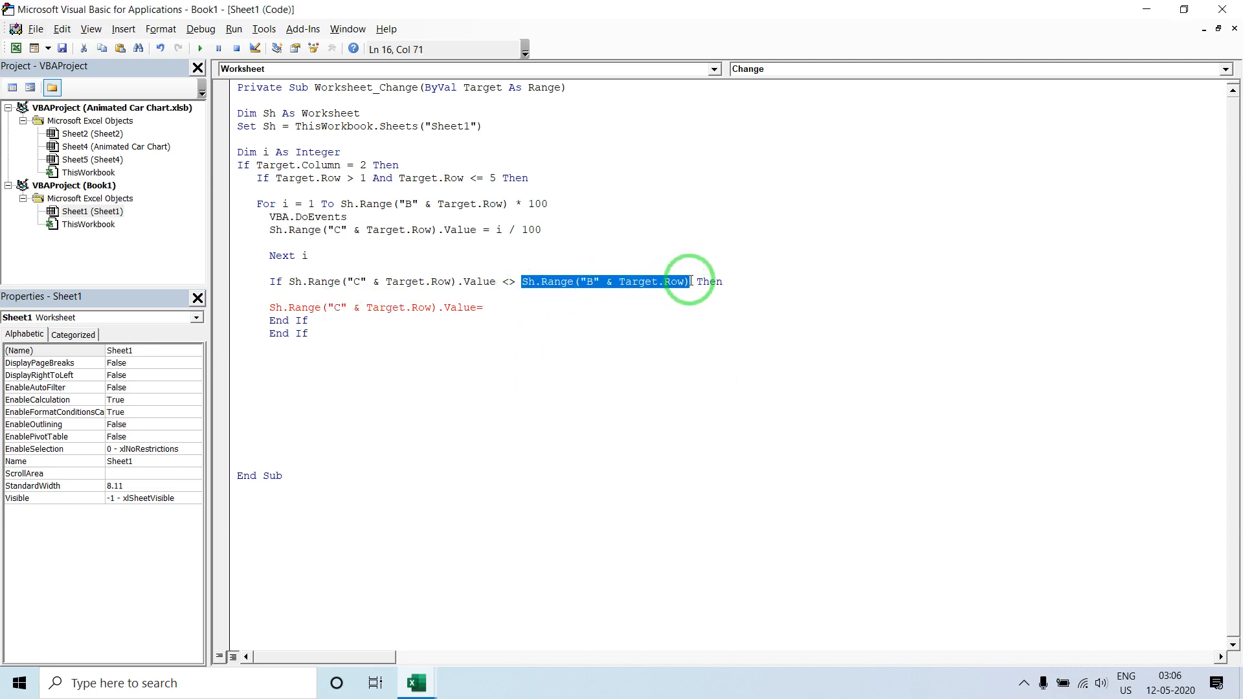
pyautogui.click(580, 309)
pyautogui.hotkey('ctrl', 'v')
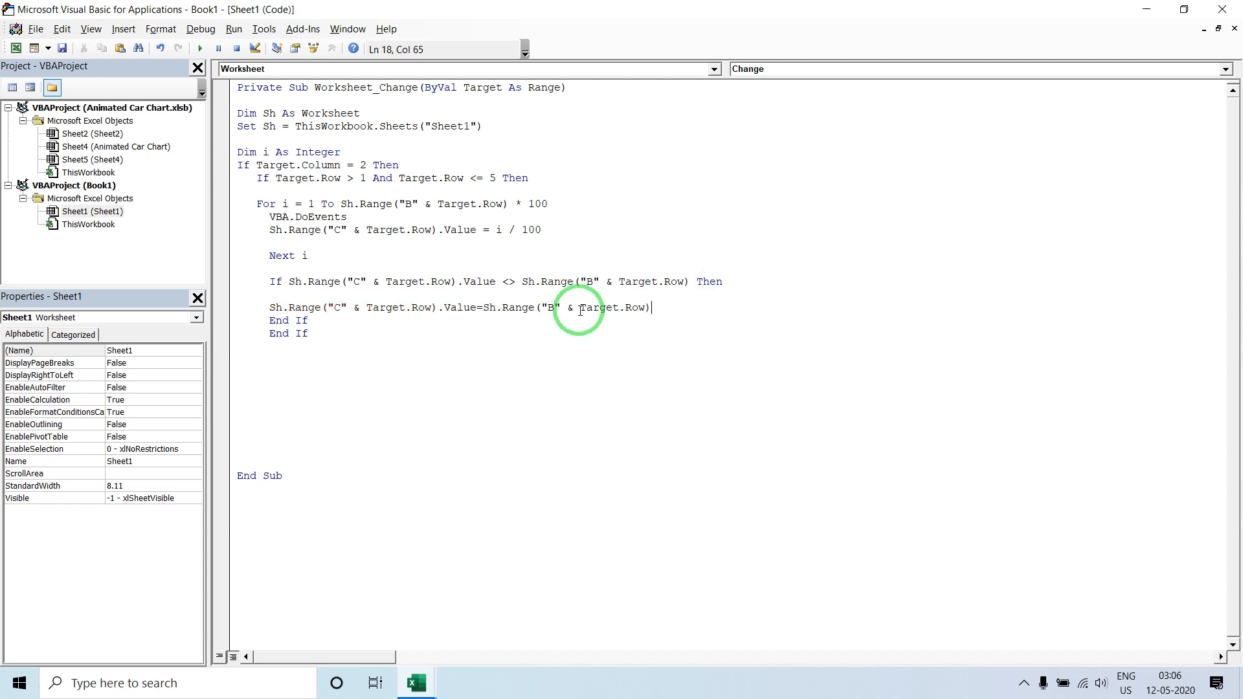
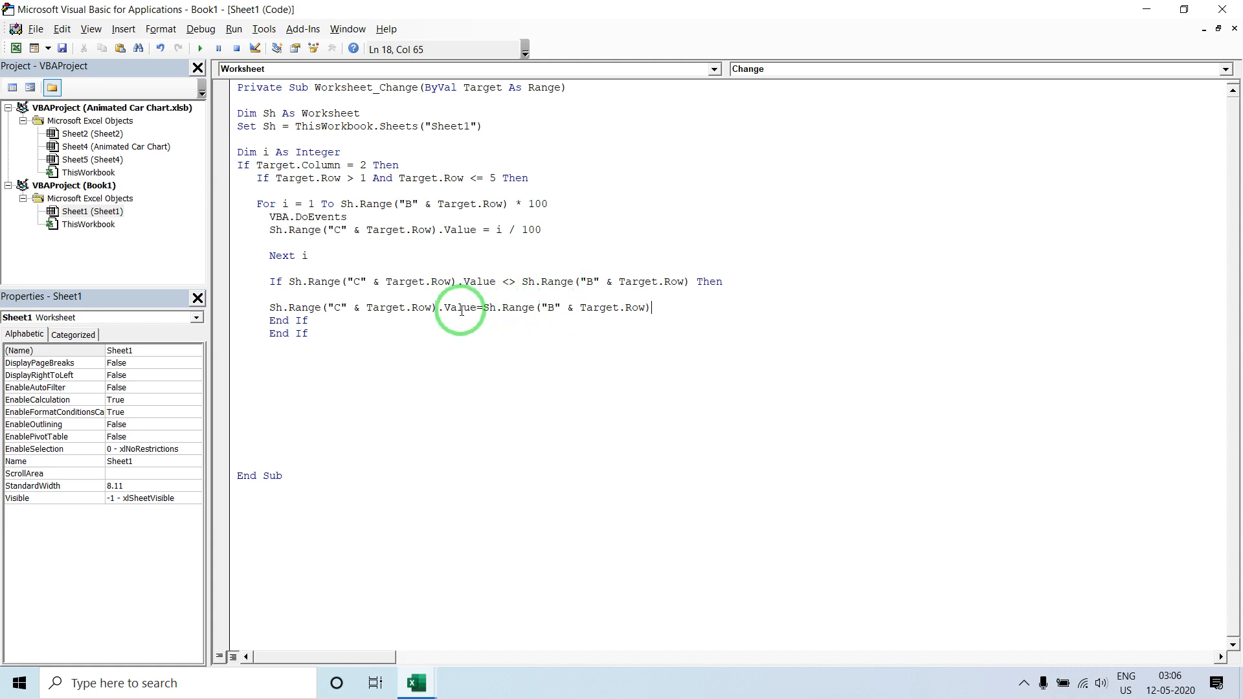
# - Close the new condition with End If and switch back to Book1's worksheet in Excel
pyautogui.press('Return')
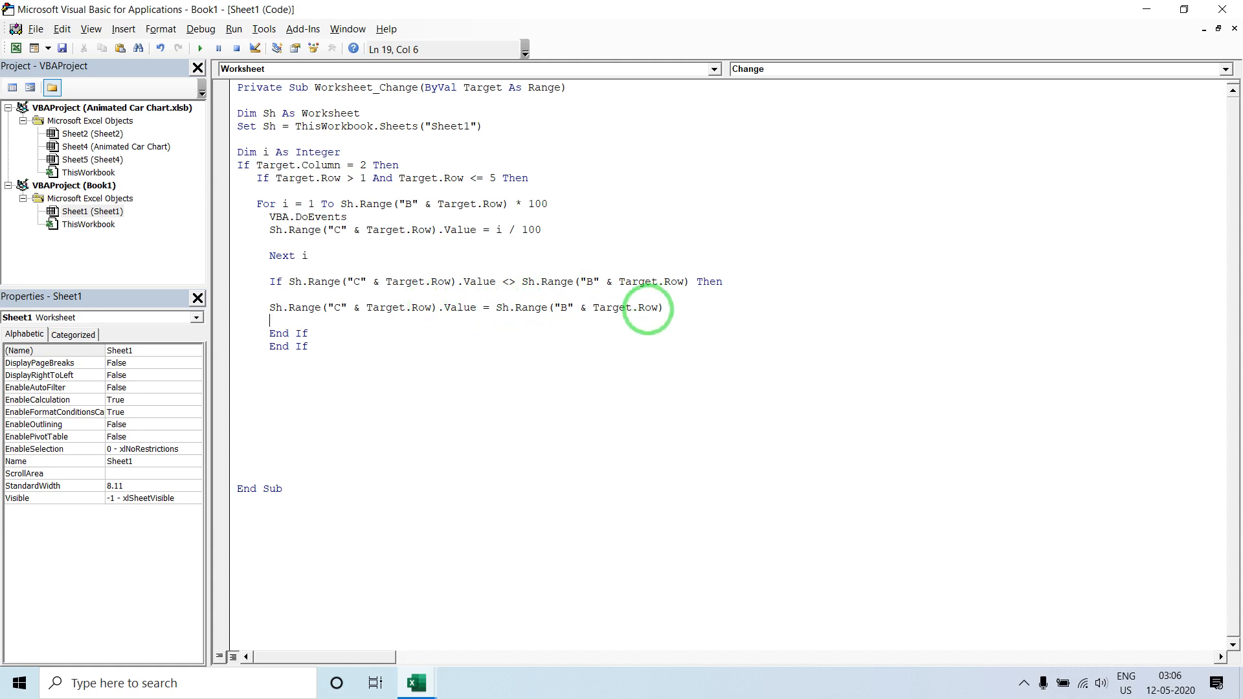
pyautogui.write('end if')
pyautogui.press('Return')
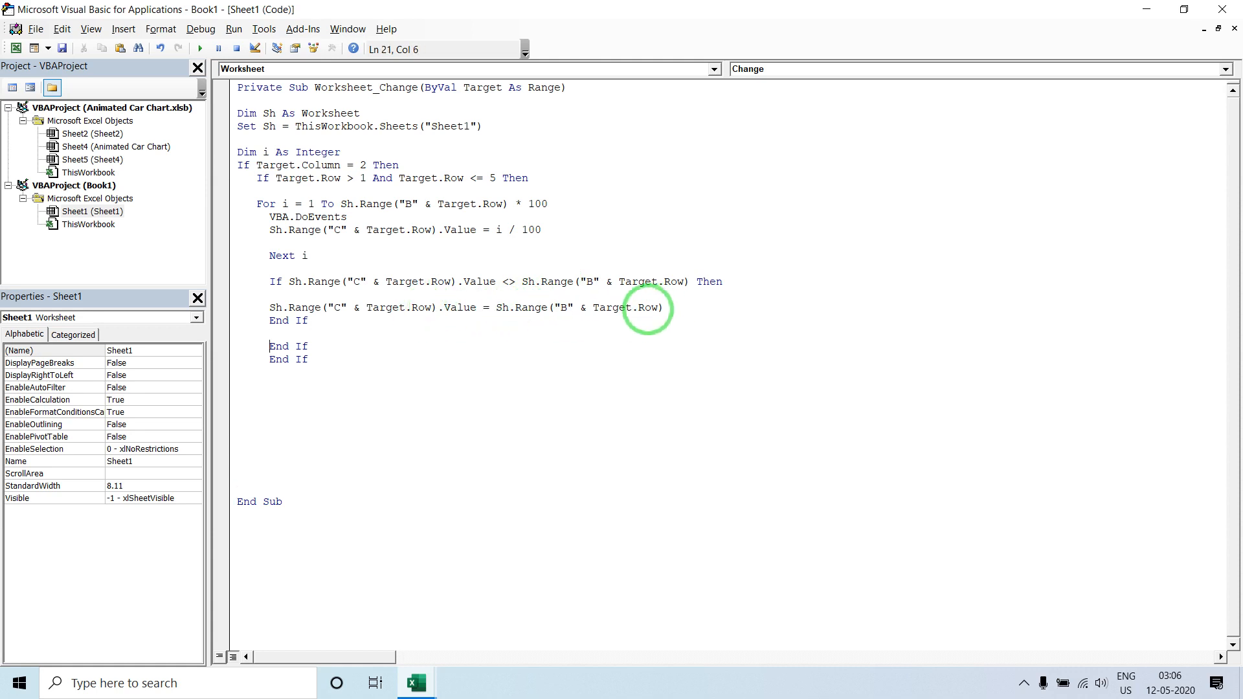
pyautogui.hotkey('alt', 'Tab')
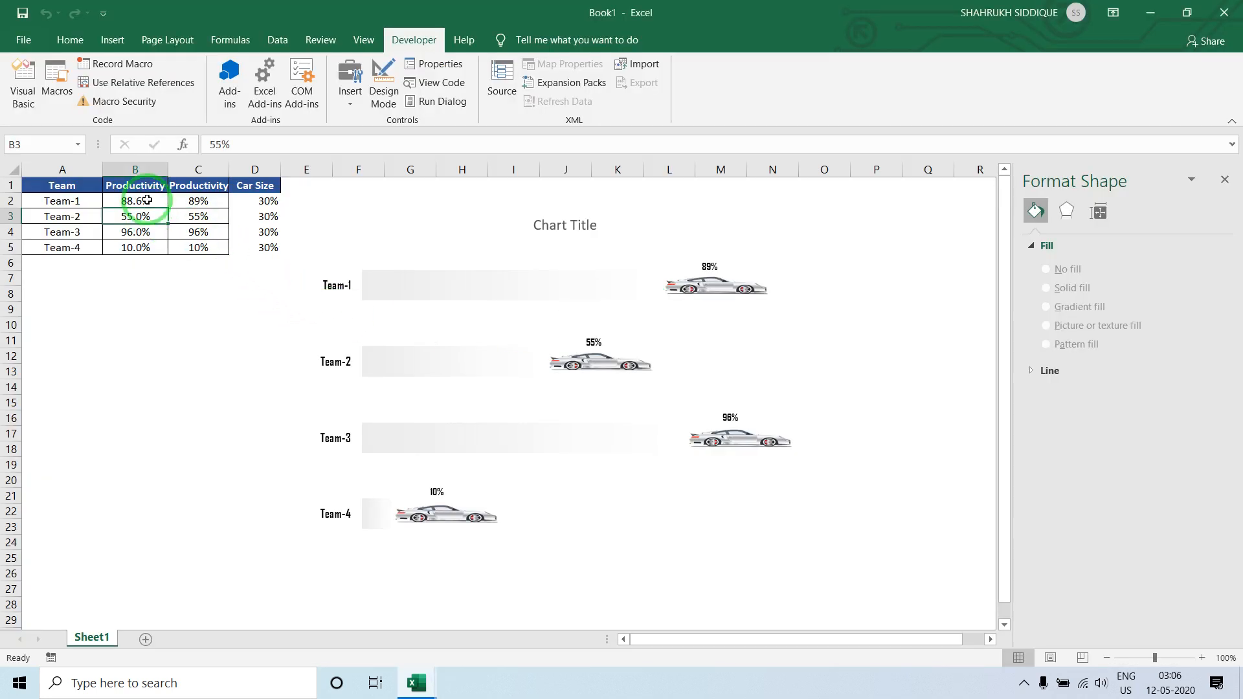
# - Set Team-1's productivity in cell B2 to 88.96%
pyautogui.click(147, 200)
pyautogui.write('88')
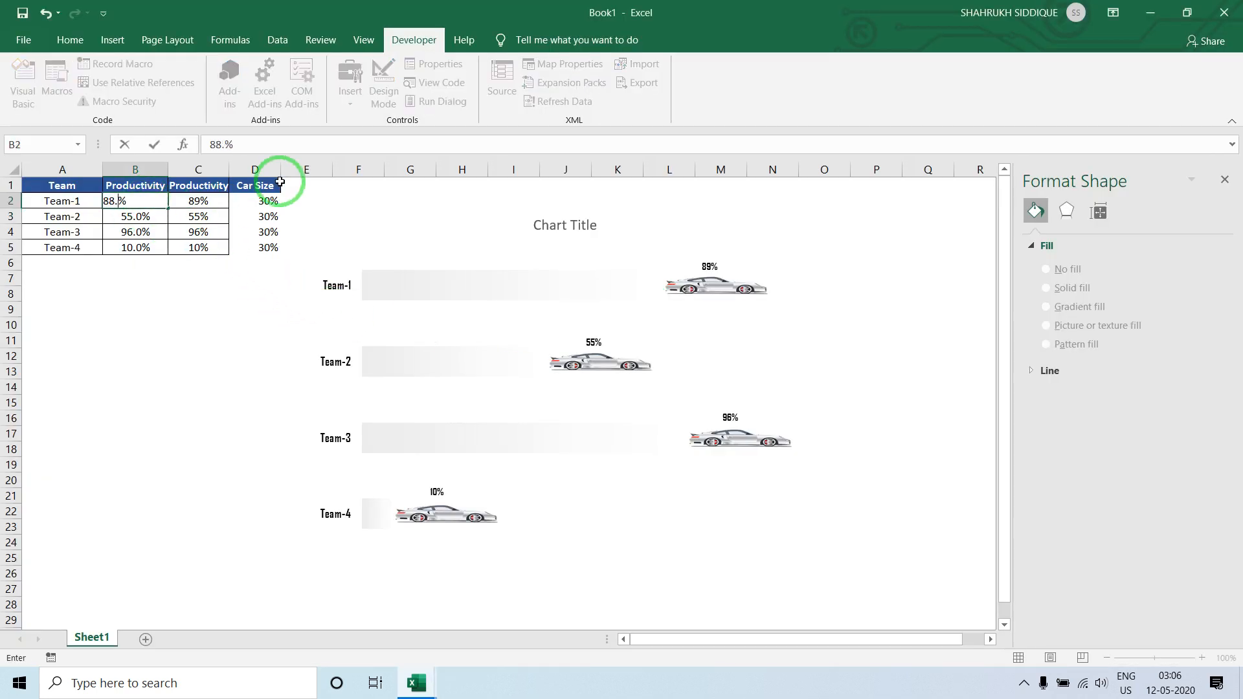
pyautogui.press('Return')
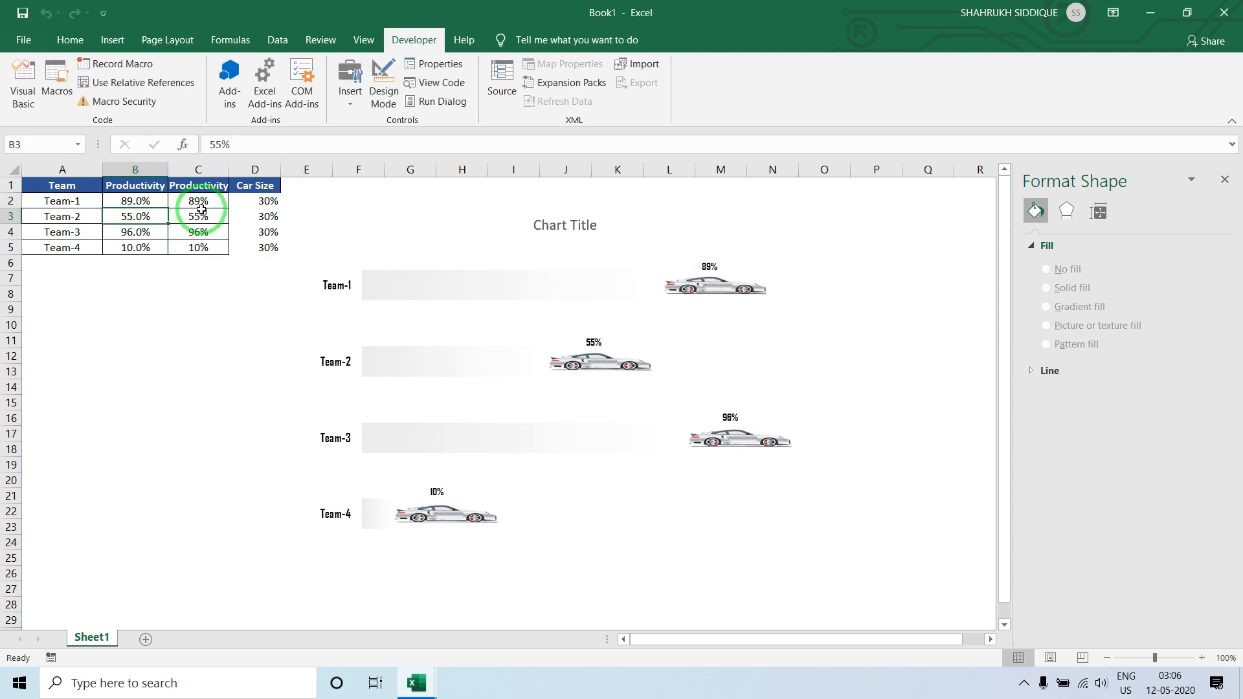
# - Format the productivity cells B2:C5 as Percentage with 2 decimal places
pyautogui.moveTo(143, 201); pyautogui.dragTo(200, 247)
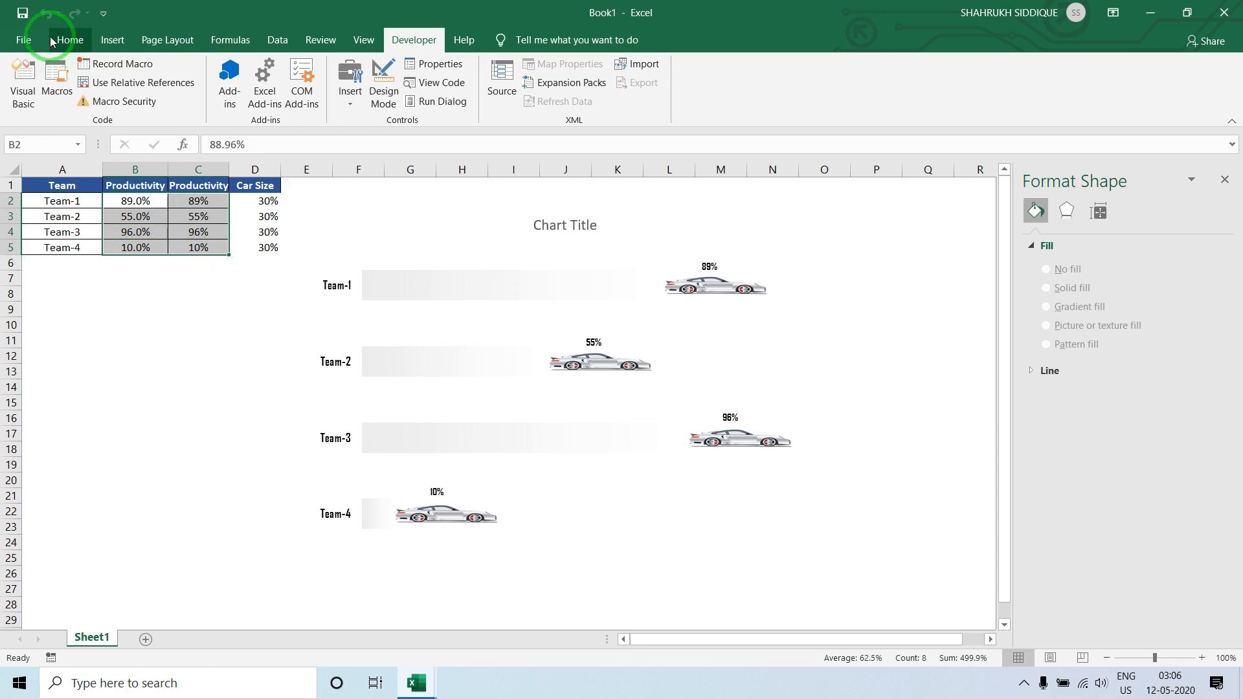
pyautogui.click(71, 41)
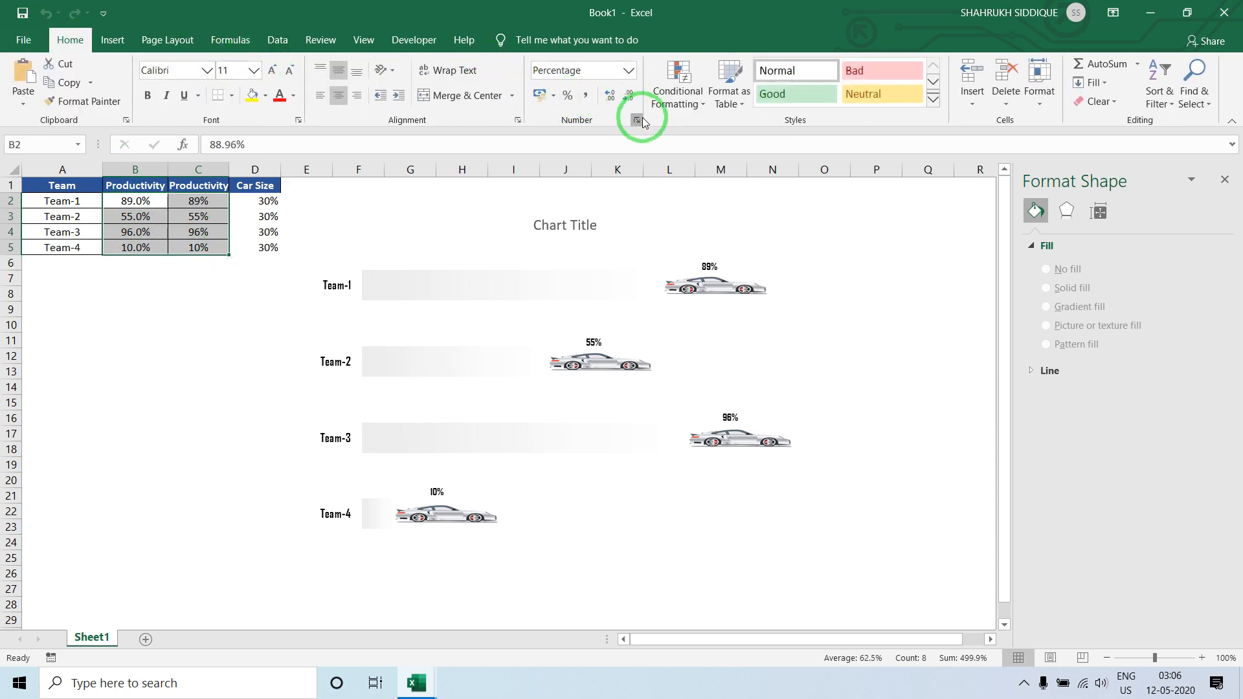
pyautogui.click(638, 120)
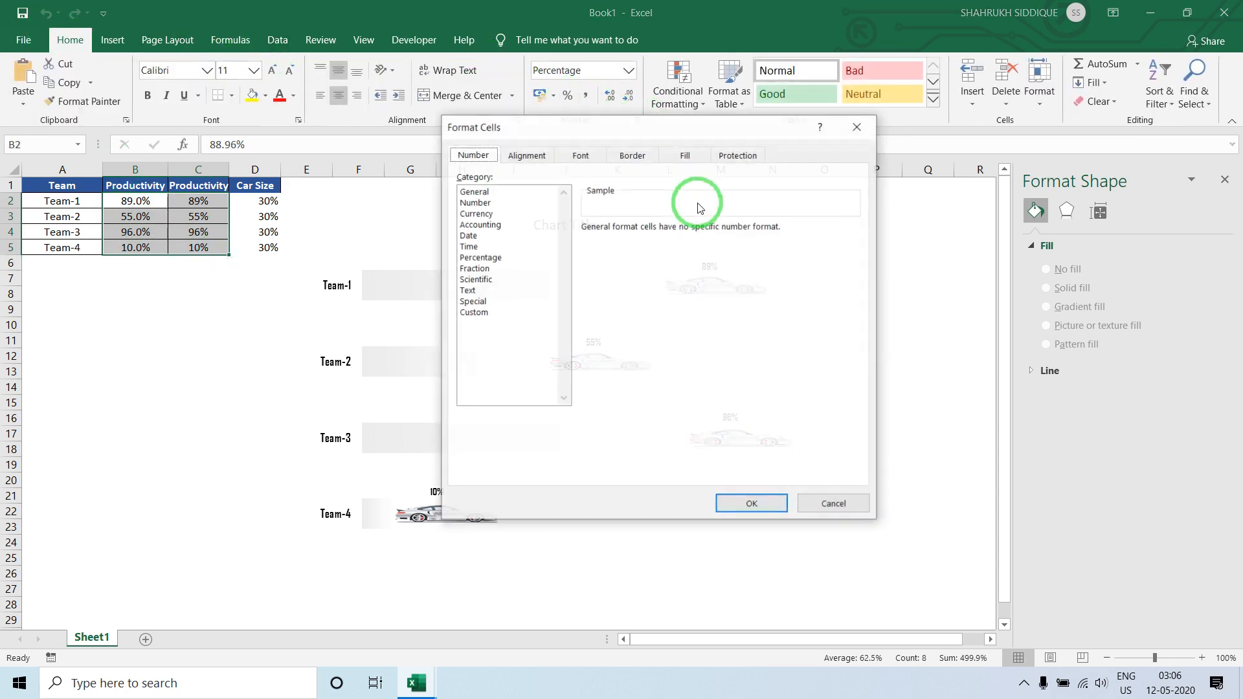
pyautogui.click(487, 258)
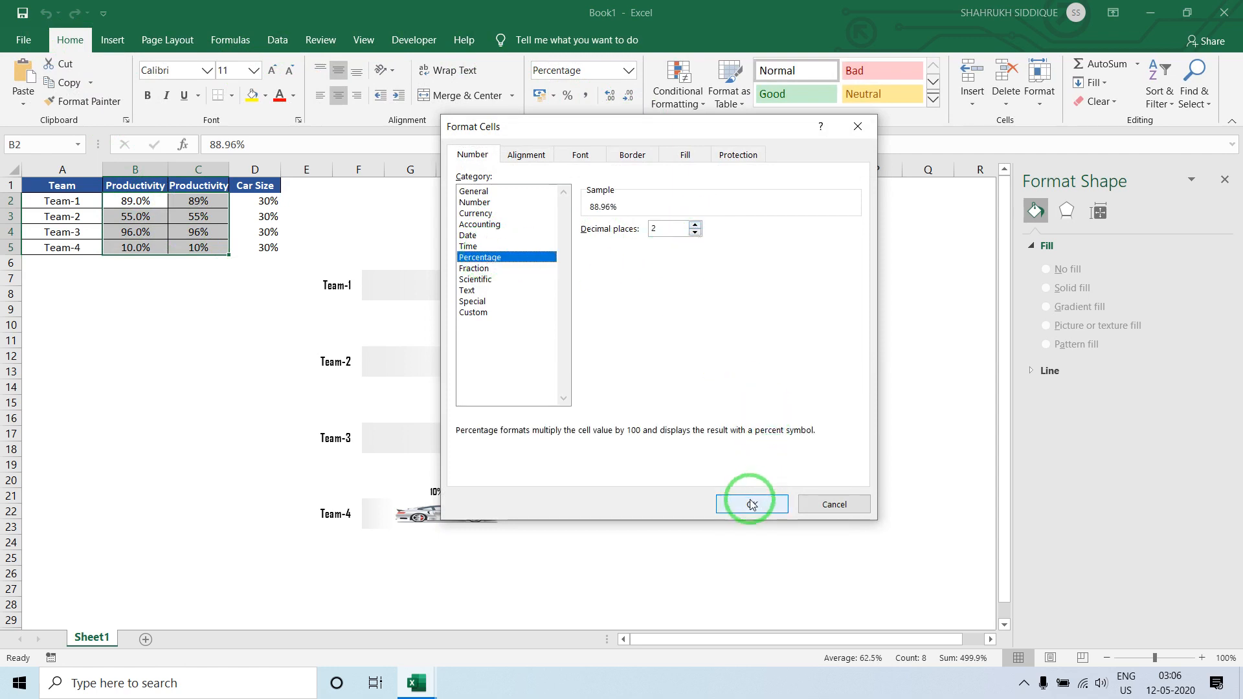
pyautogui.click(752, 505)
pyautogui.click(188, 324)
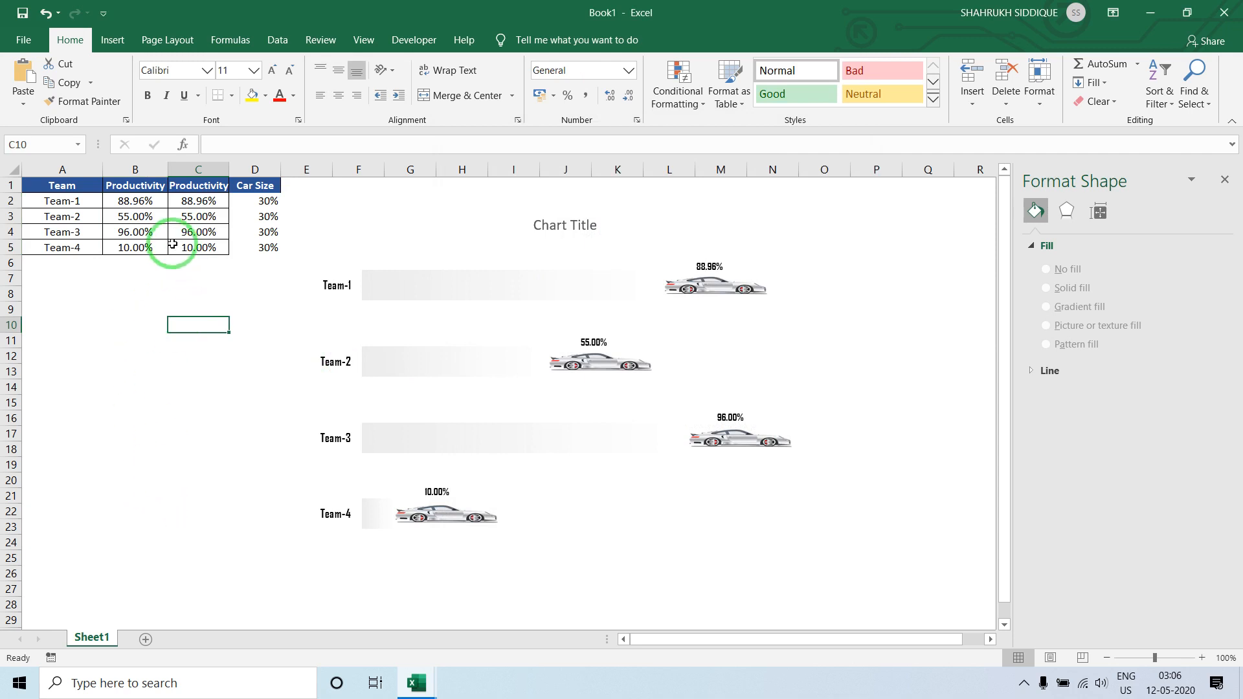
# - Set Team-2's productivity in cell B3 to 100%
pyautogui.click(144, 218)
pyautogui.write('1')
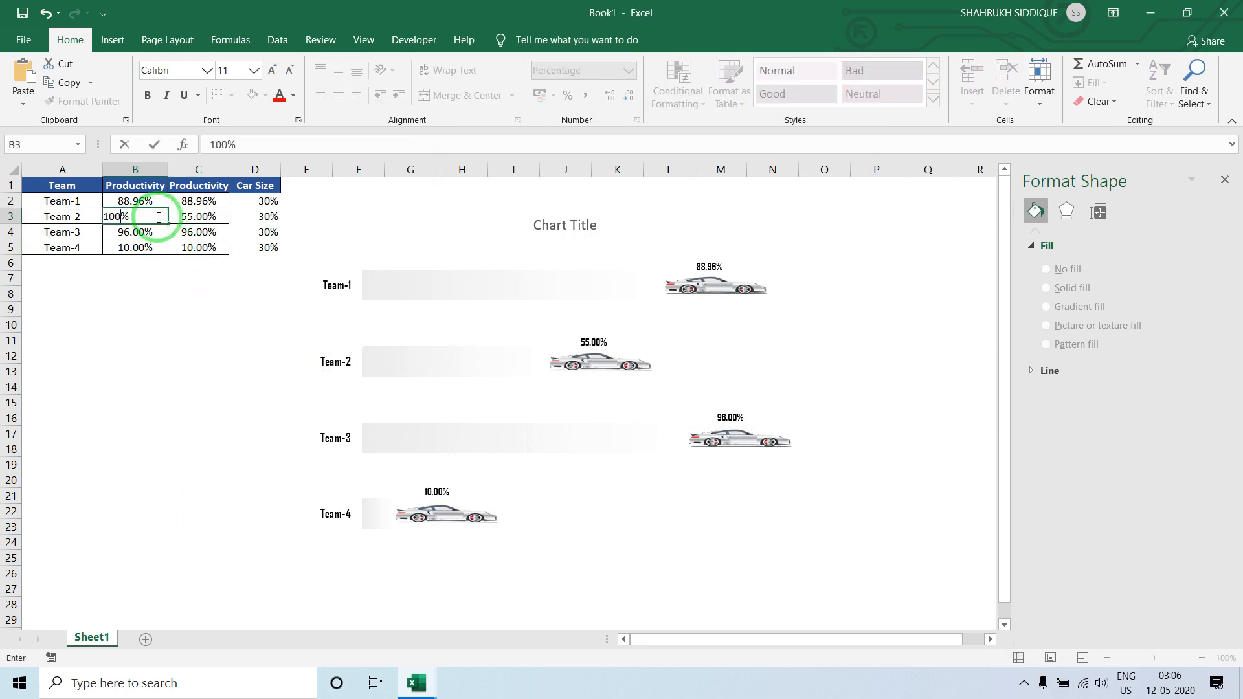
pyautogui.write('00')
pyautogui.press('Return')
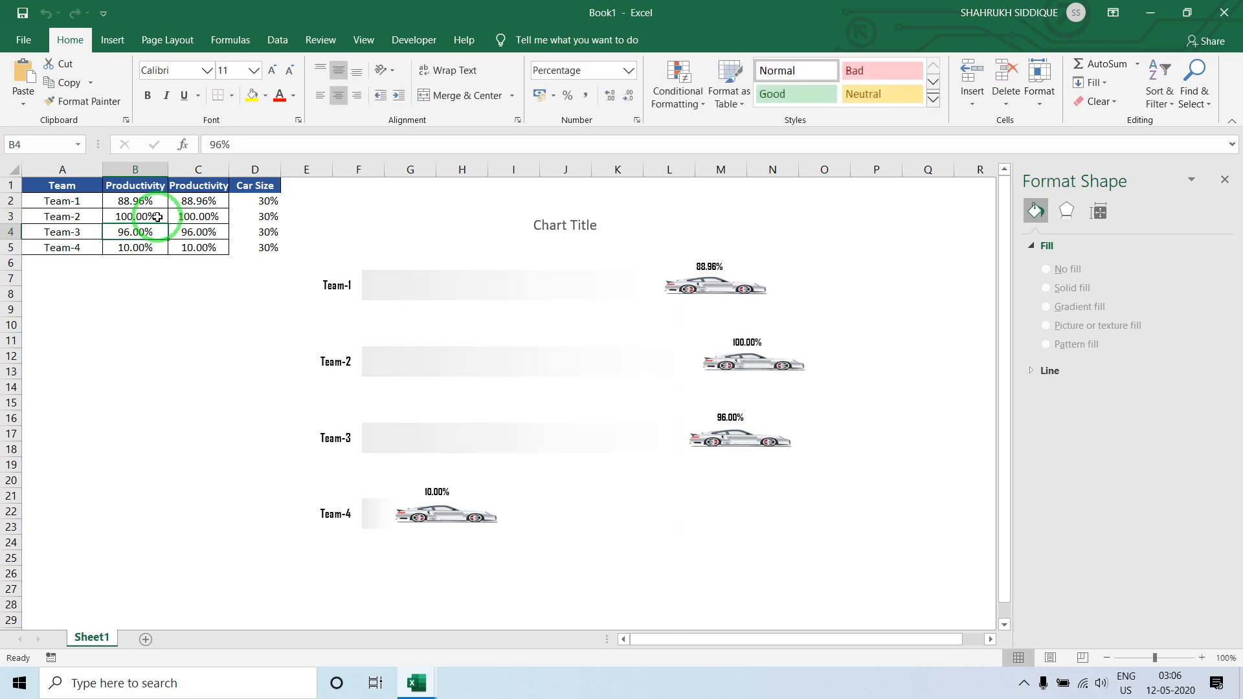
# - Close the Format Shape pane, add a new worksheet to Book1, and return to Sheet1
pyautogui.click(1226, 181)
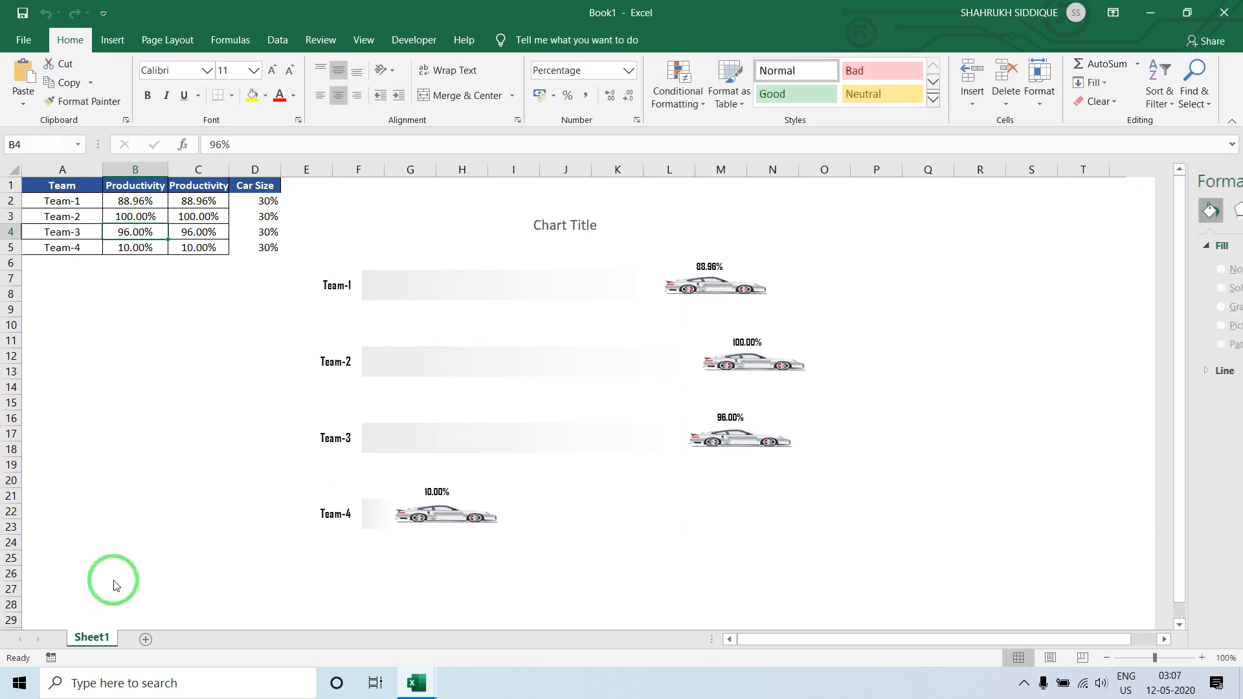
pyautogui.click(145, 639)
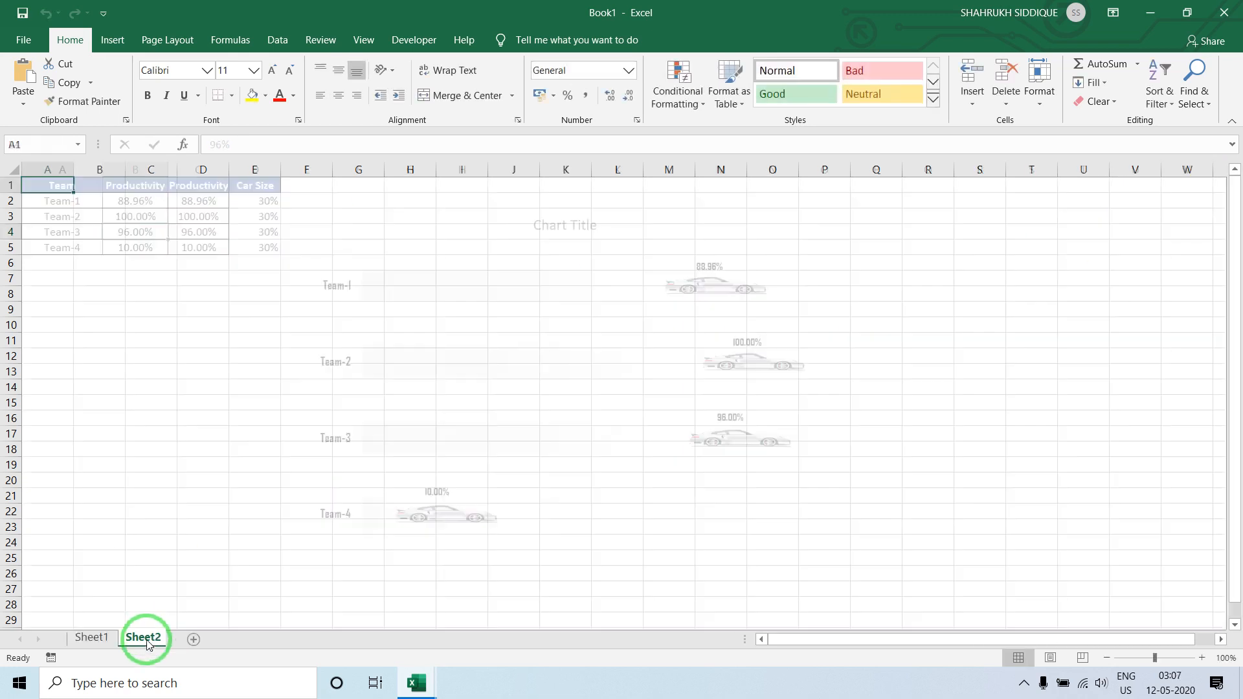
pyautogui.click(114, 637)
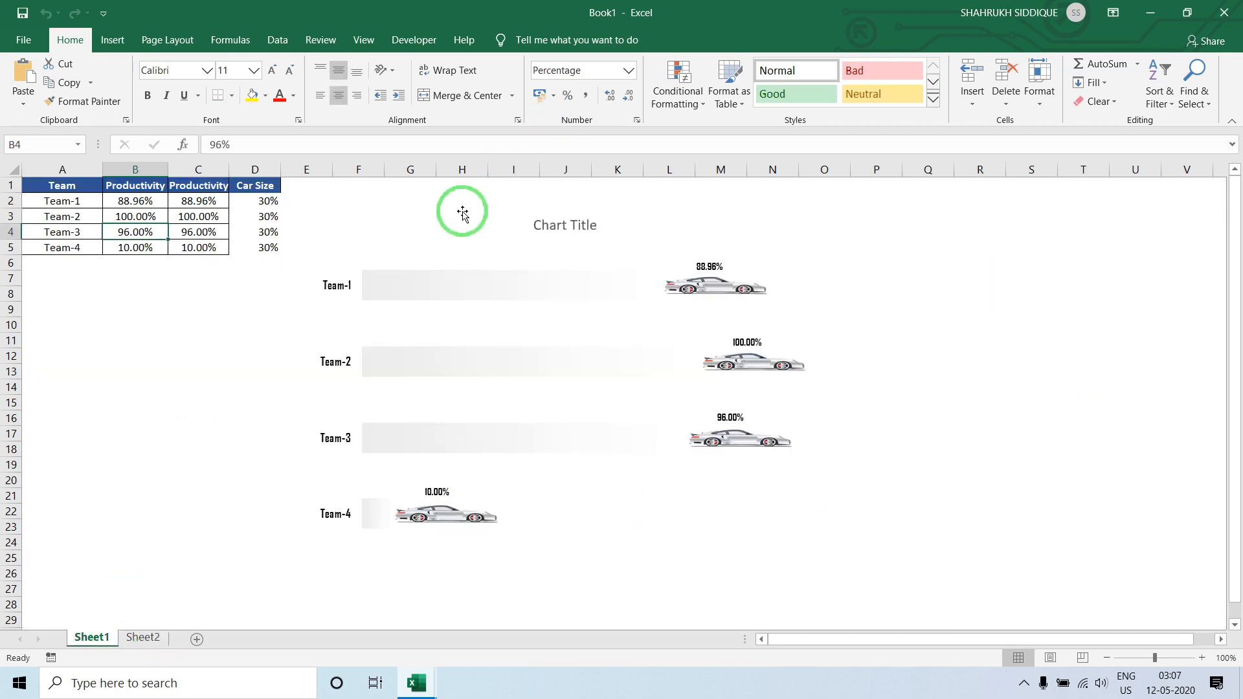
# - In Sheet1's VBA code, copy the body of Worksheet_Change from Dim Sh As Worksheet through the last End If
pyautogui.click(414, 40)
pyautogui.click(35, 95)
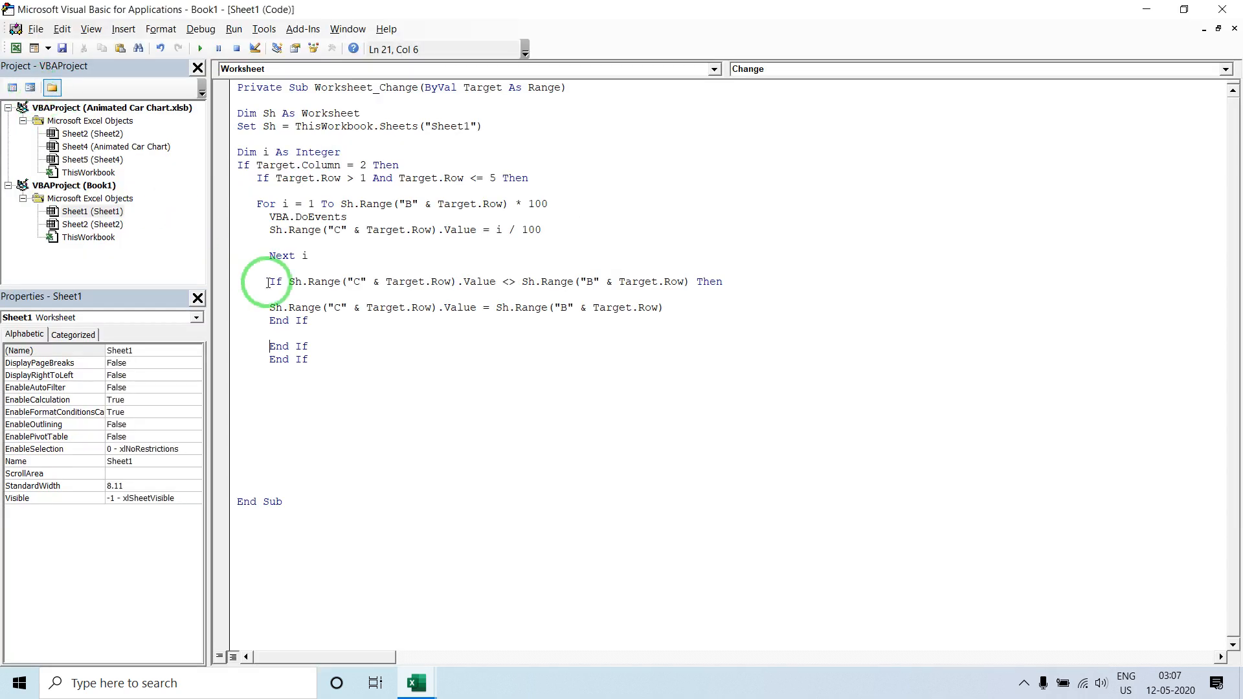
pyautogui.moveTo(323, 369); pyautogui.dragTo(238, 110)
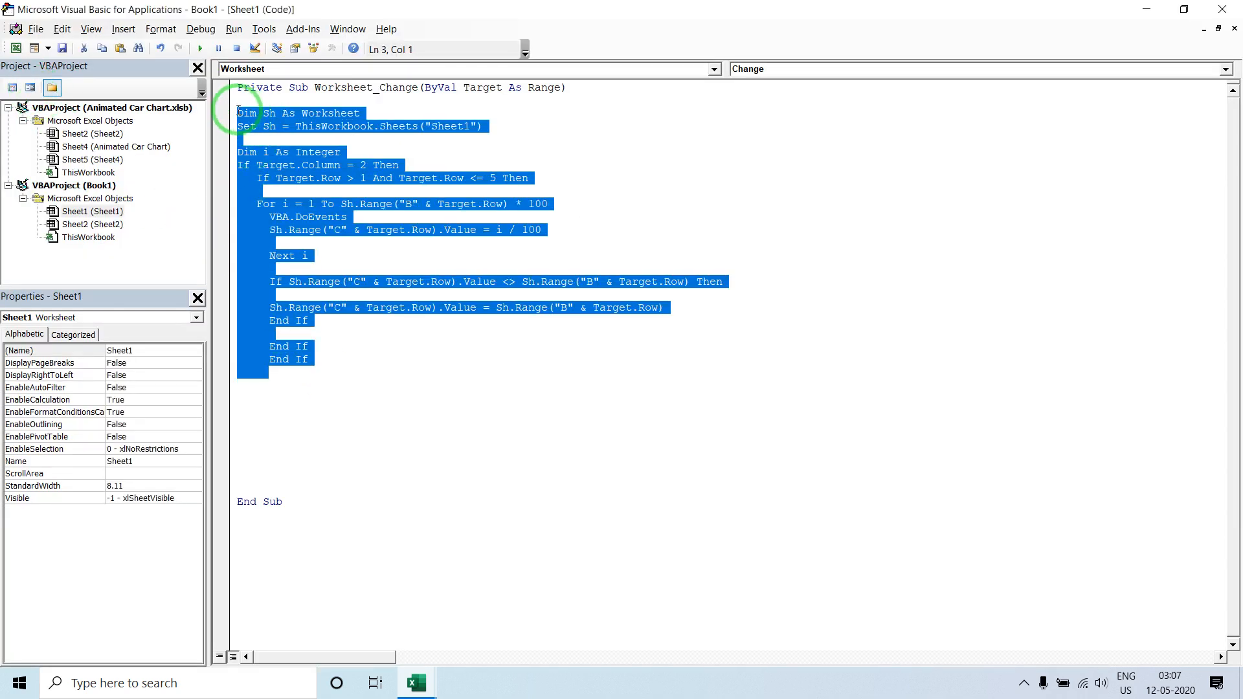
pyautogui.rightClick(286, 115)
pyautogui.click(319, 138)
pyautogui.click(767, 141)
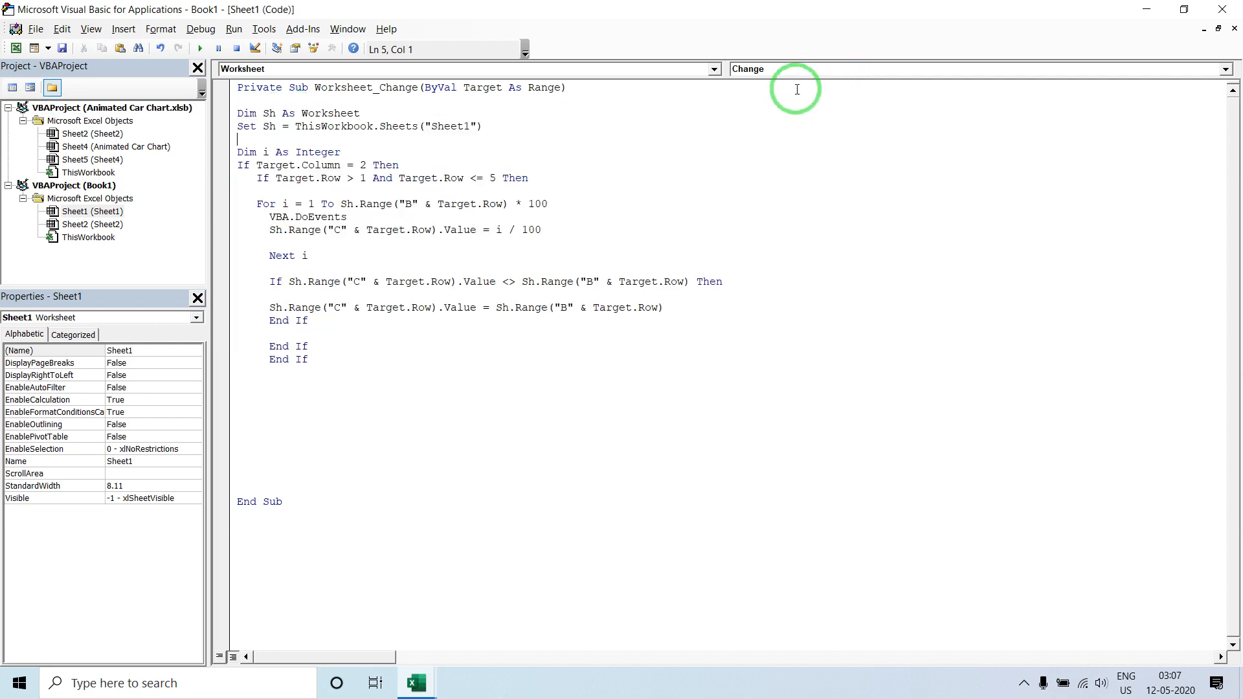
# - Create a Worksheet_Activate procedure in Sheet1's code and paste the copied code into it
pyautogui.click(801, 71)
pyautogui.scroll(2, 822, 128)
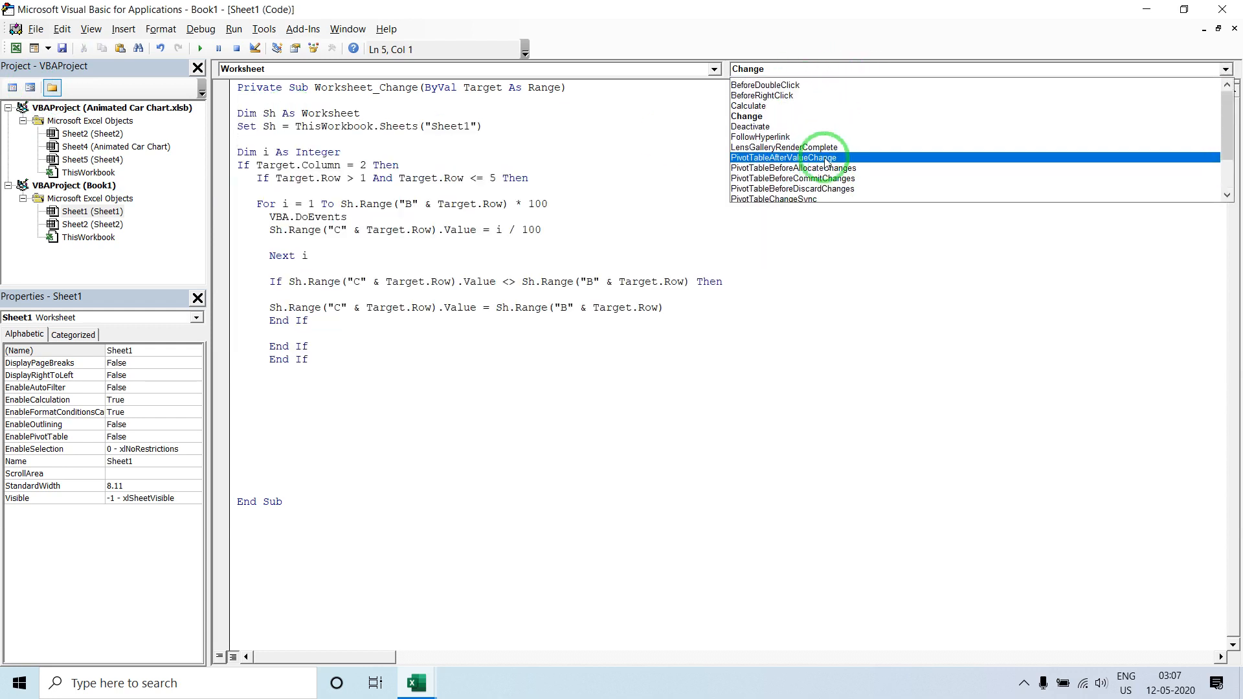
pyautogui.click(757, 83)
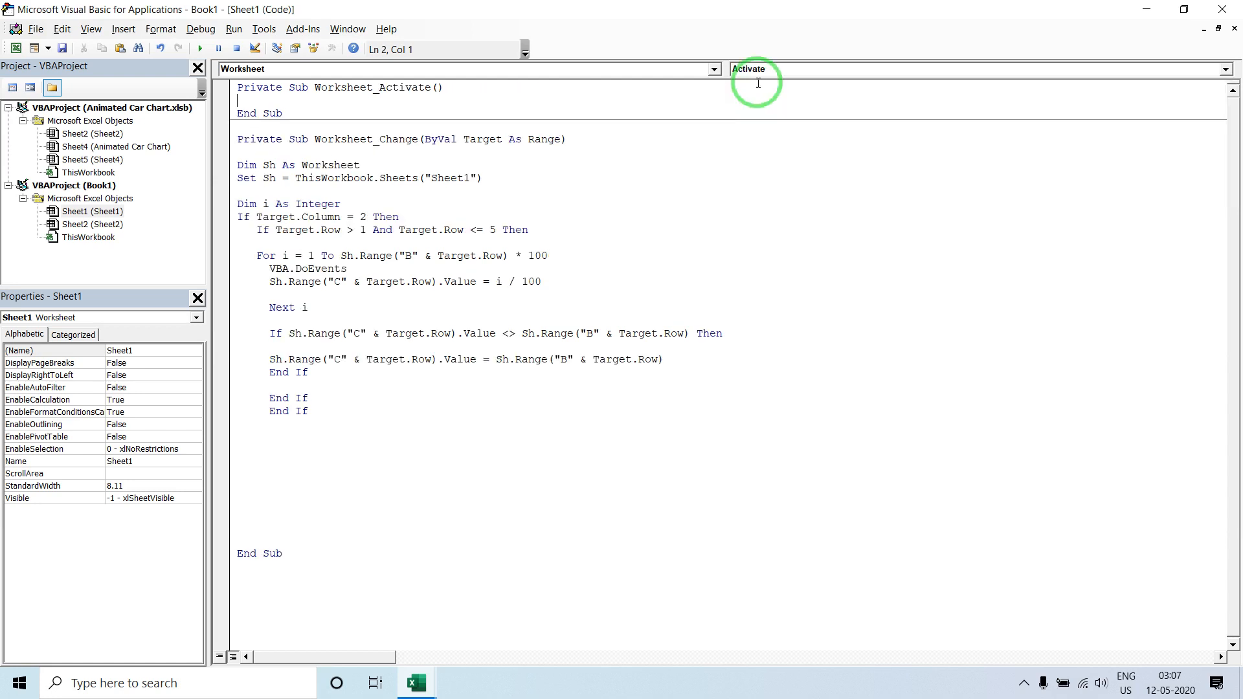
pyautogui.hotkey('ctrl', 'v')
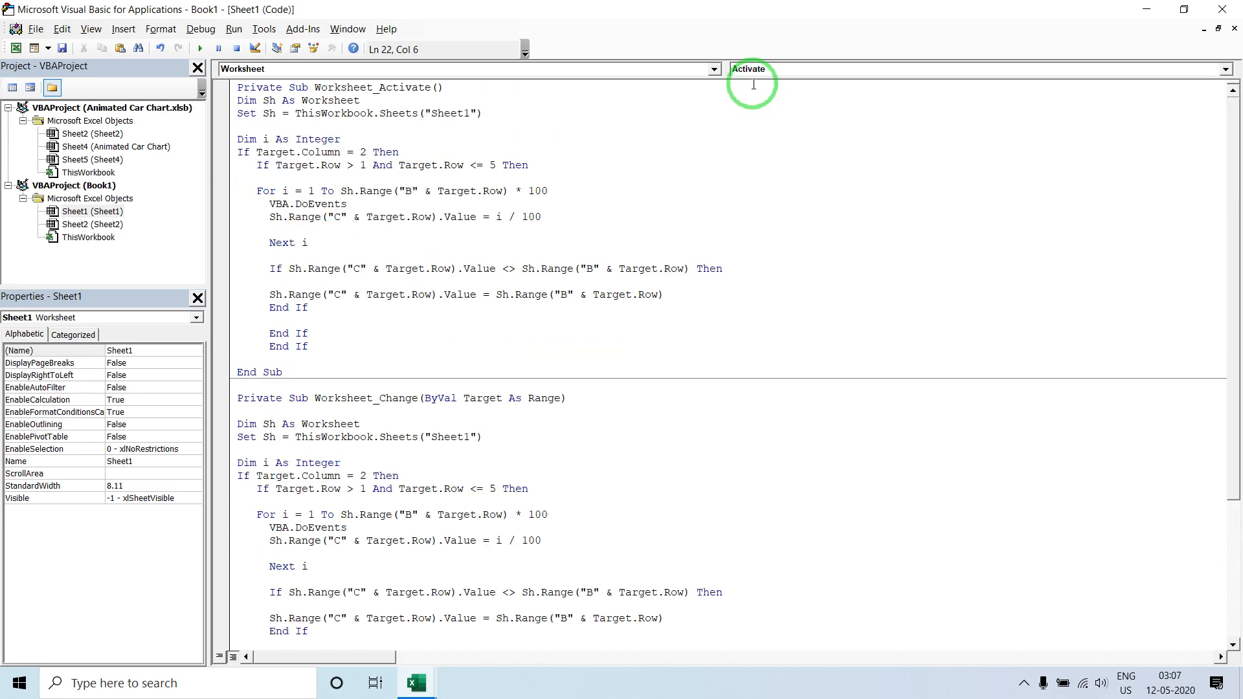
# - Test Worksheet_Activate by switching to Sheet2 and back to Sheet1, and debug the run-time error
pyautogui.hotkey('alt', 'F11')
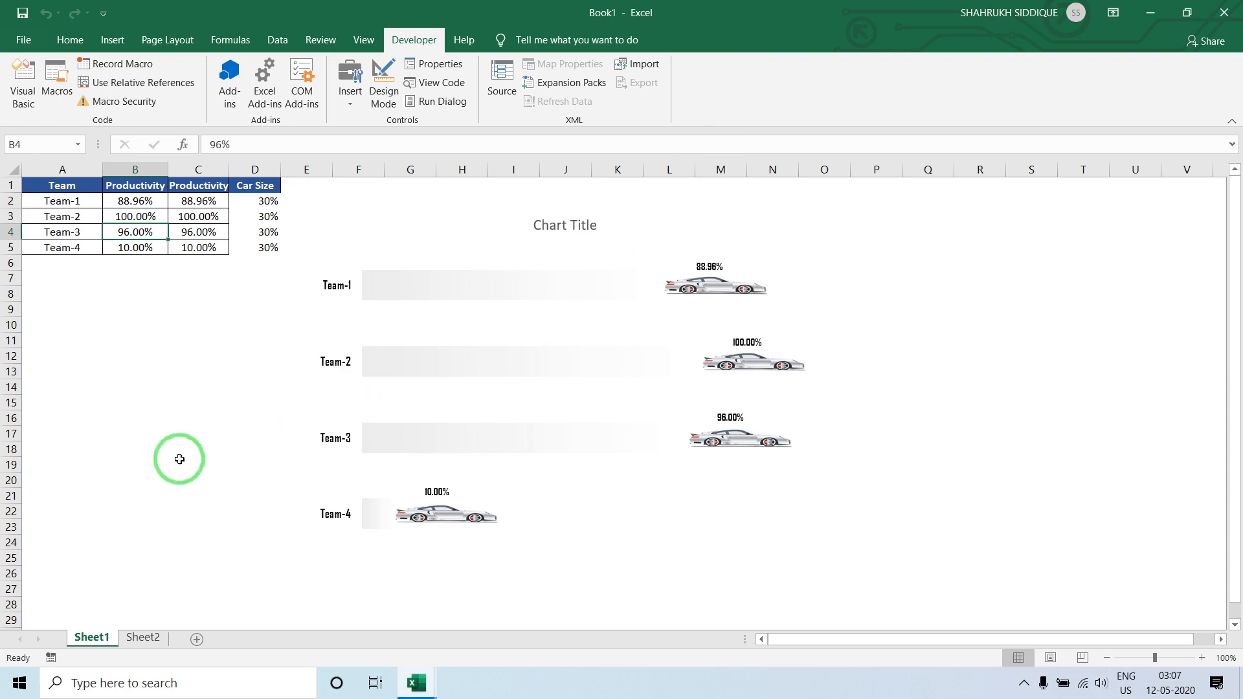
pyautogui.click(187, 573)
pyautogui.click(143, 641)
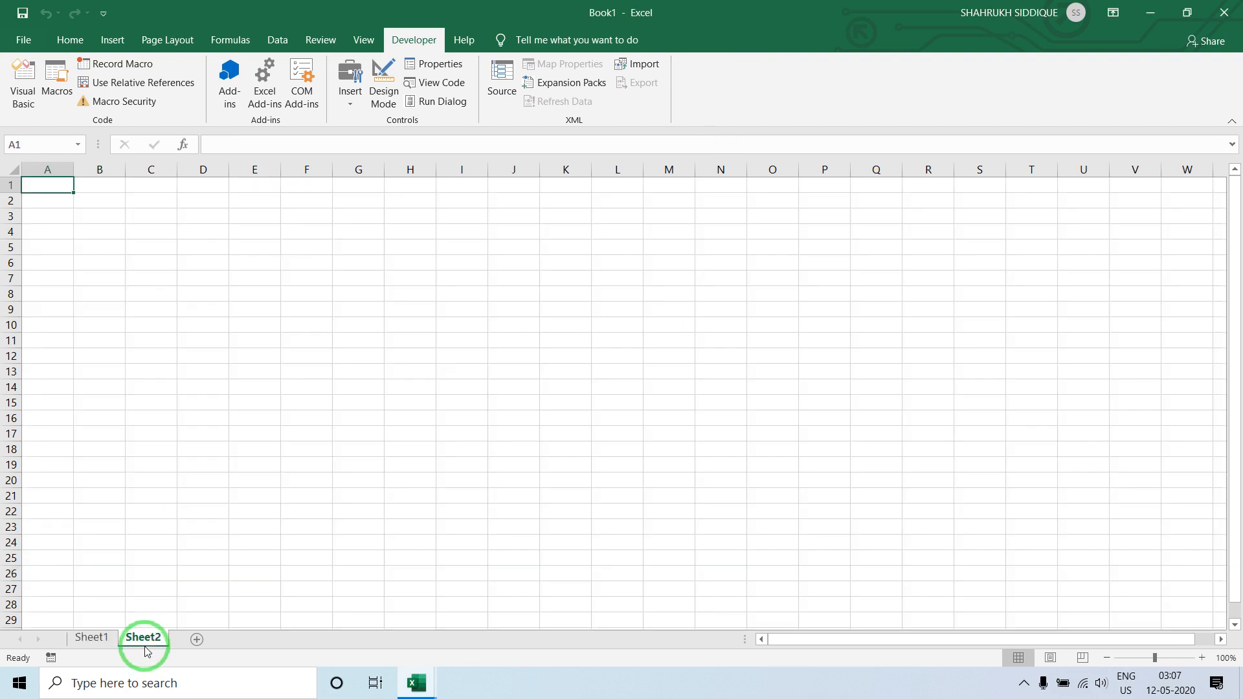
pyautogui.click(98, 639)
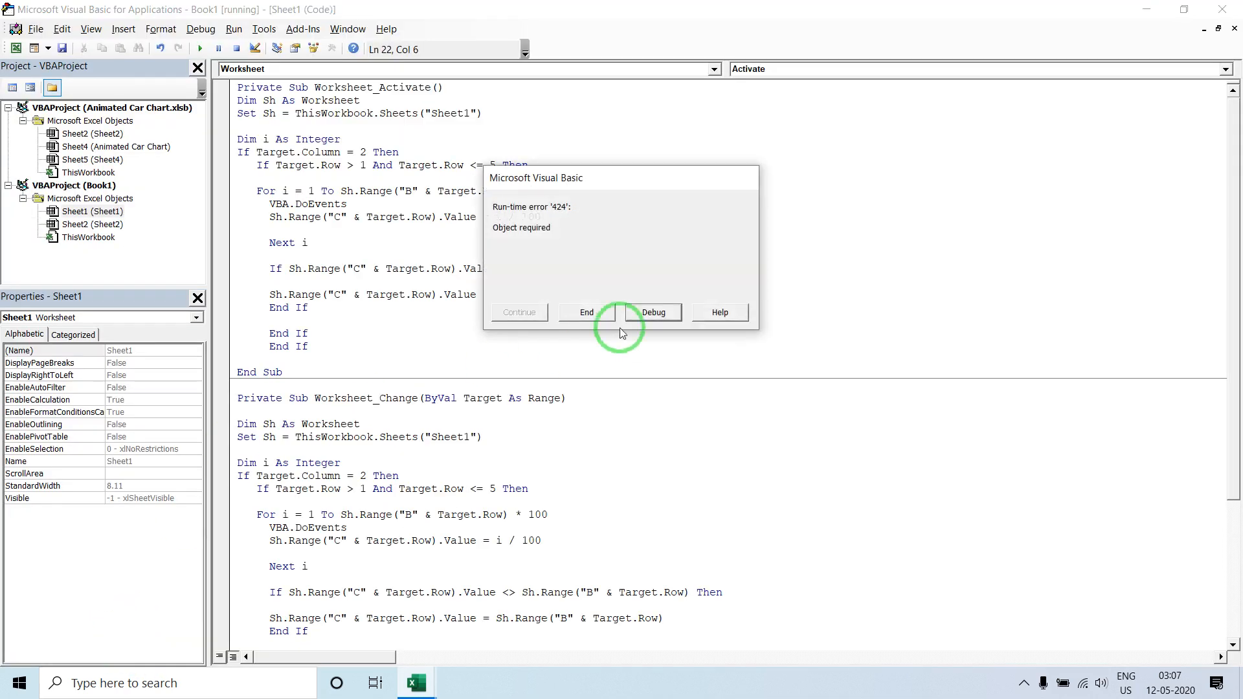
pyautogui.click(654, 312)
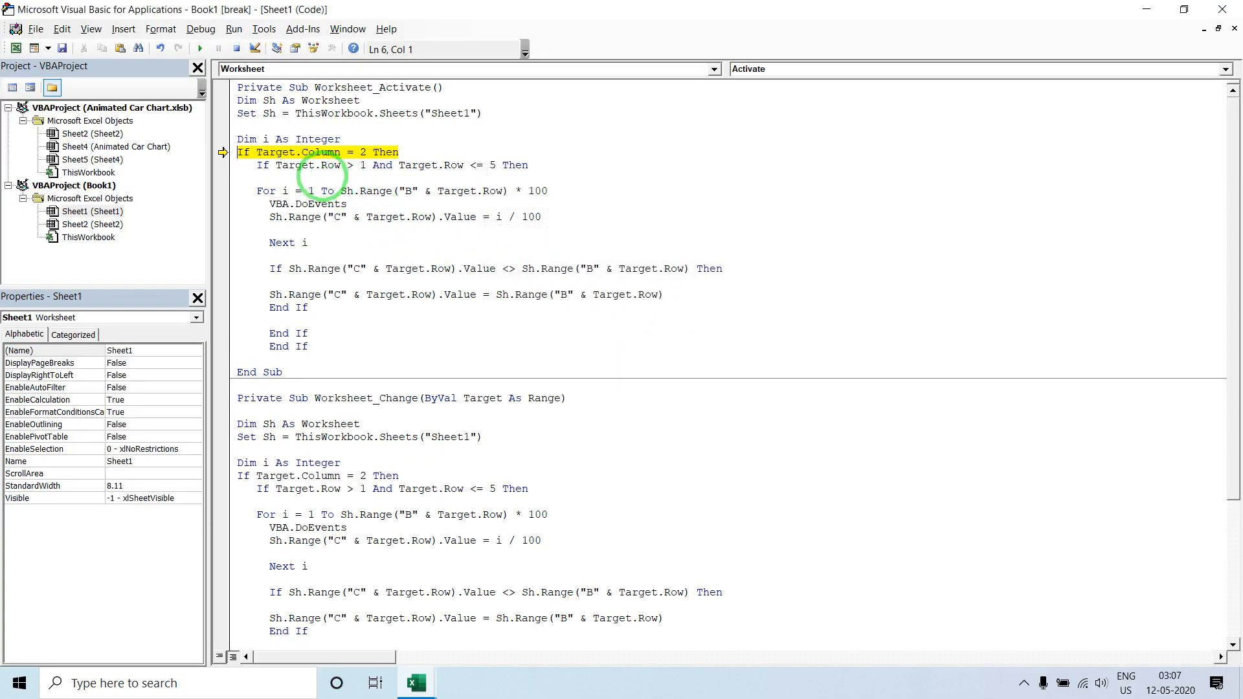
# - Check the Worksheet_Activate code of Sheet4 in Animated Car Chart.xlsb, and return to Book1's Sheet1 code
pyautogui.click(441, 165)
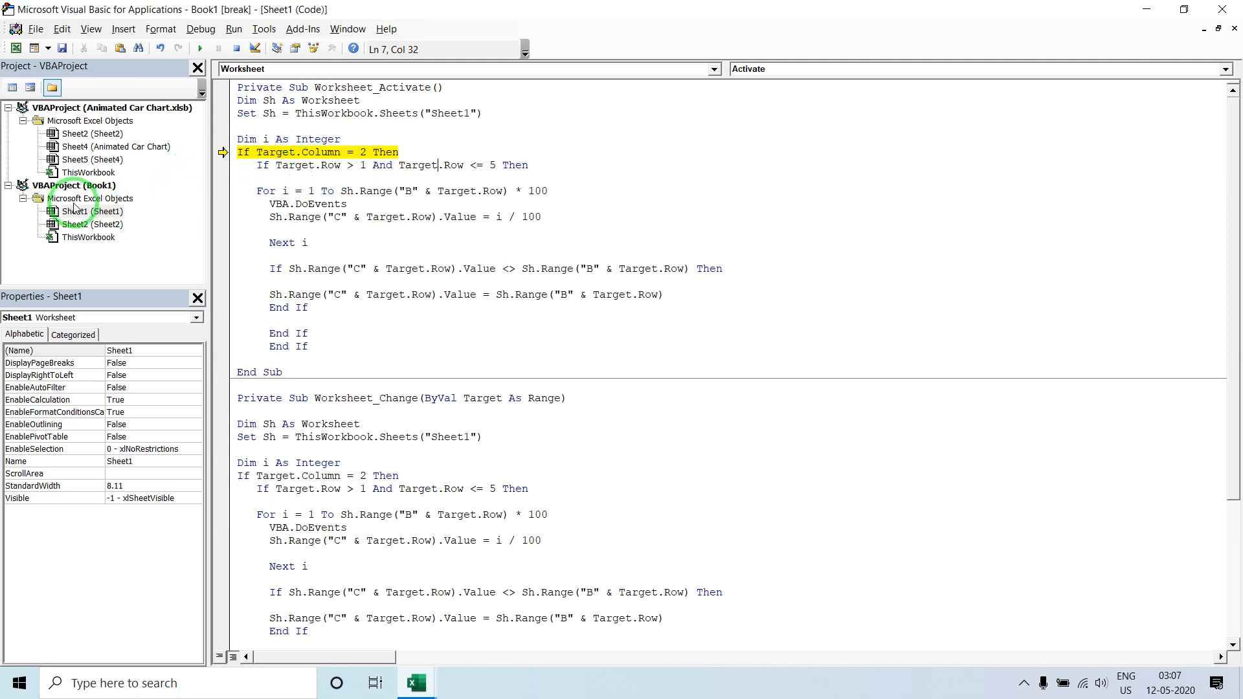
pyautogui.doubleClick(102, 147)
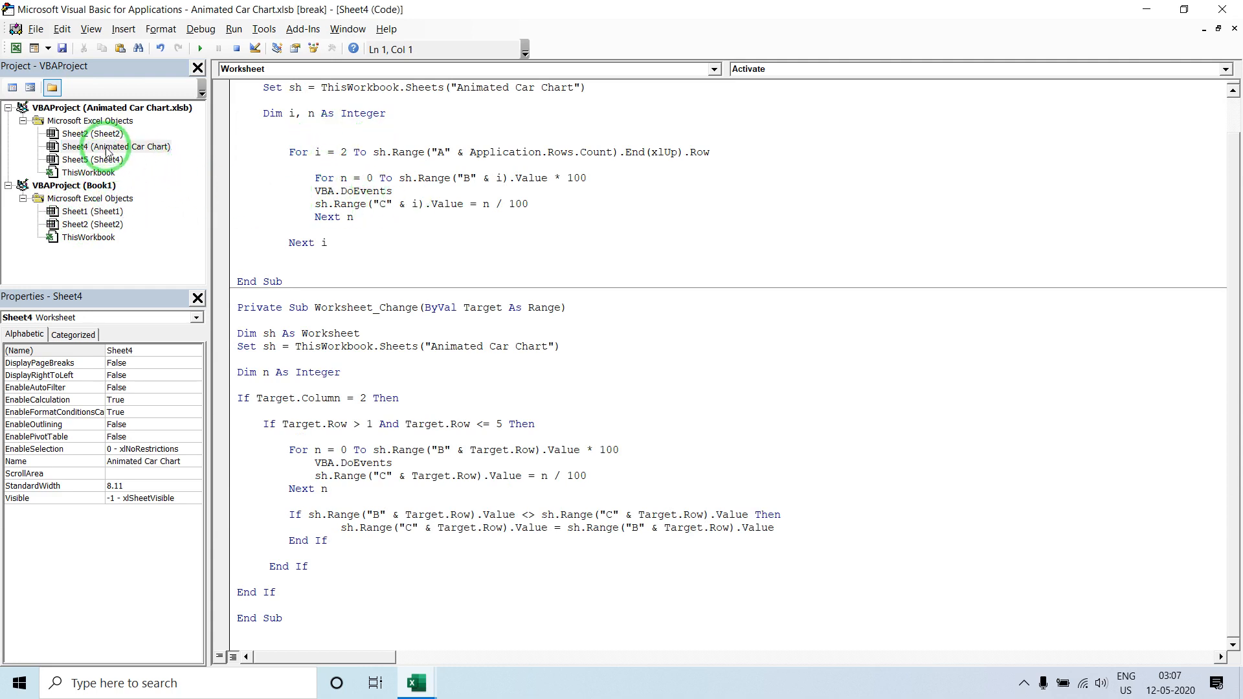
pyautogui.doubleClick(97, 211)
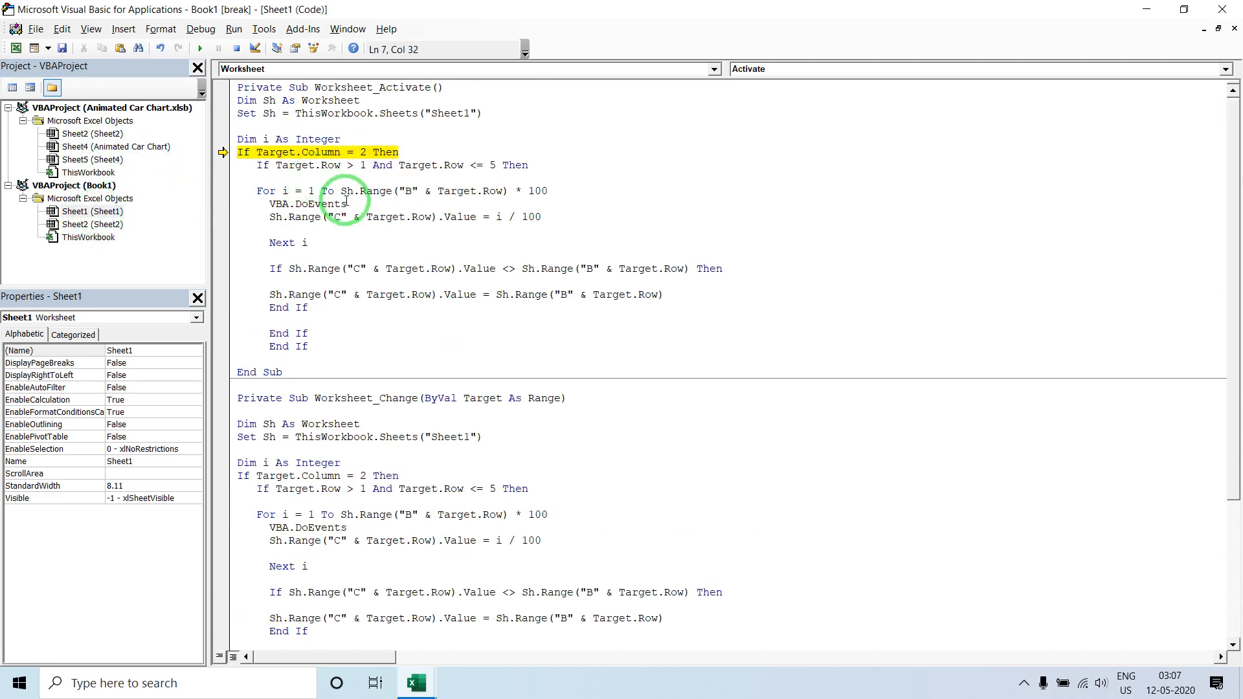
# - Delete the Dim i, If Target.Column and If Target.Row lines from Worksheet_Activate, accepting the project reset
pyautogui.moveTo(550, 163); pyautogui.dragTo(225, 145)
pyautogui.press('Delete')
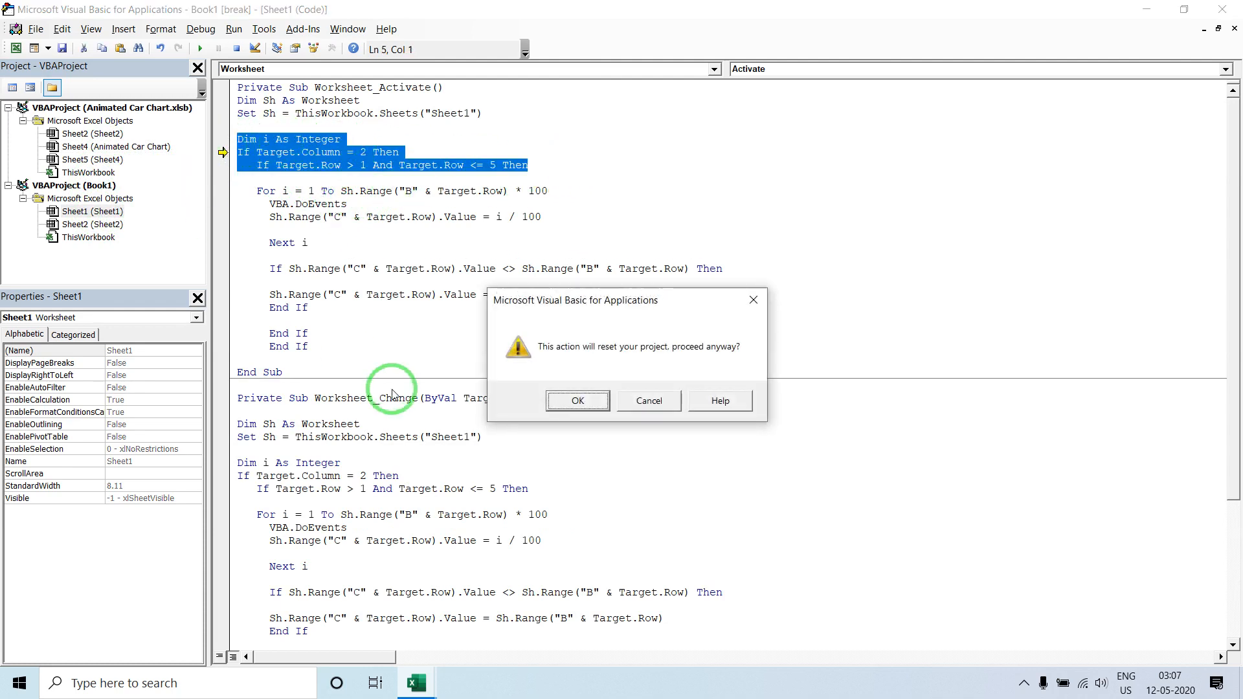
pyautogui.click(580, 399)
# - Remove the column C comparison block and the leftover End If lines below Next i in Worksheet_Activate
pyautogui.moveTo(310, 322); pyautogui.dragTo(260, 244)
pyautogui.press('Delete')
pyautogui.press('Delete')
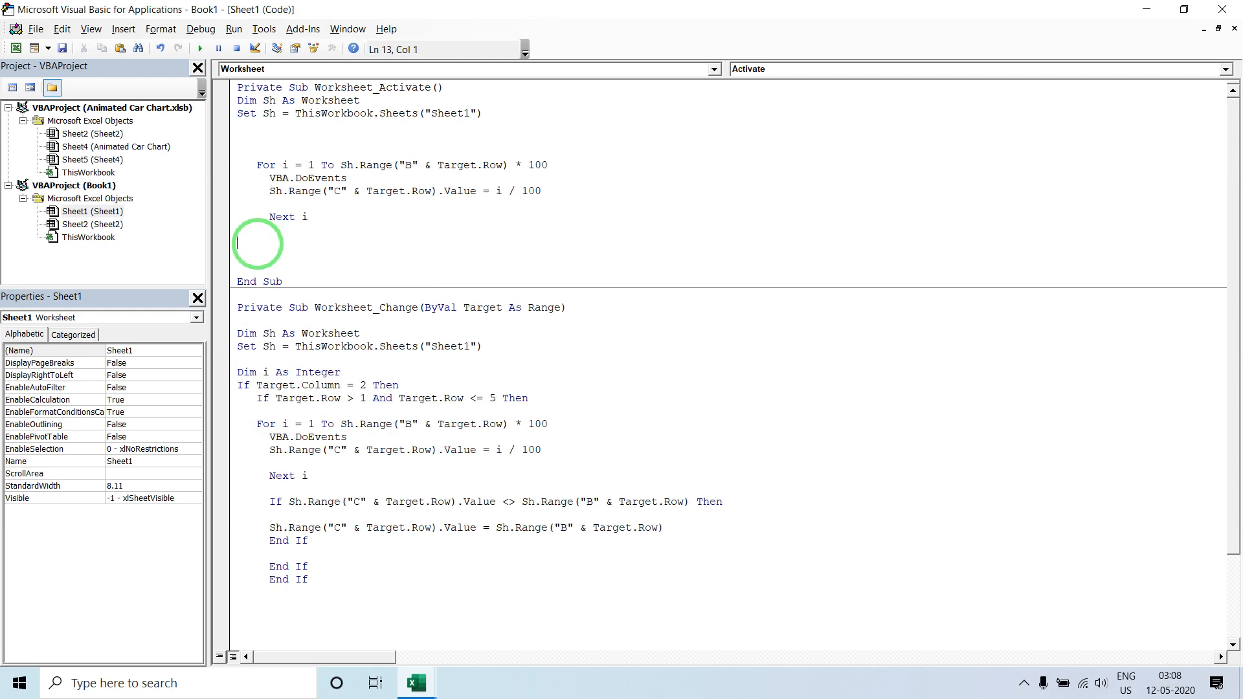
pyautogui.press('BackSpace')
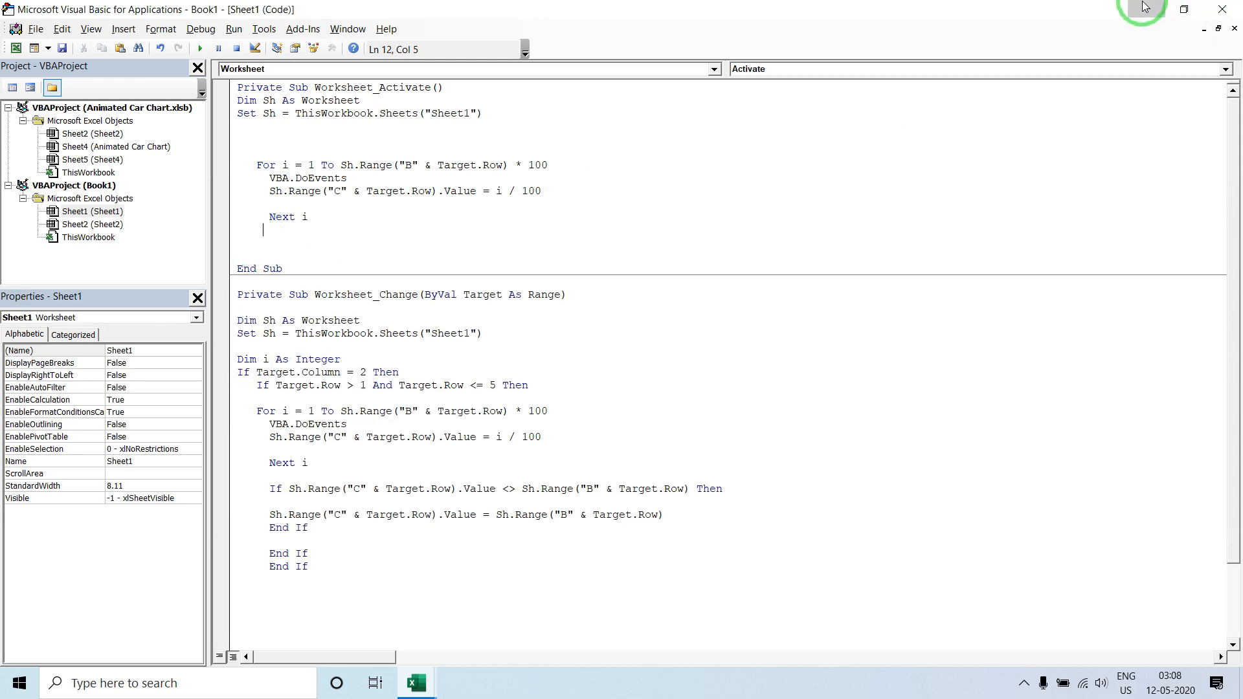
# - Retest the trimmed Worksheet_Activate by leaving and reactivating Sheet1 in Excel, and debug the failing line
pyautogui.click(1145, 8)
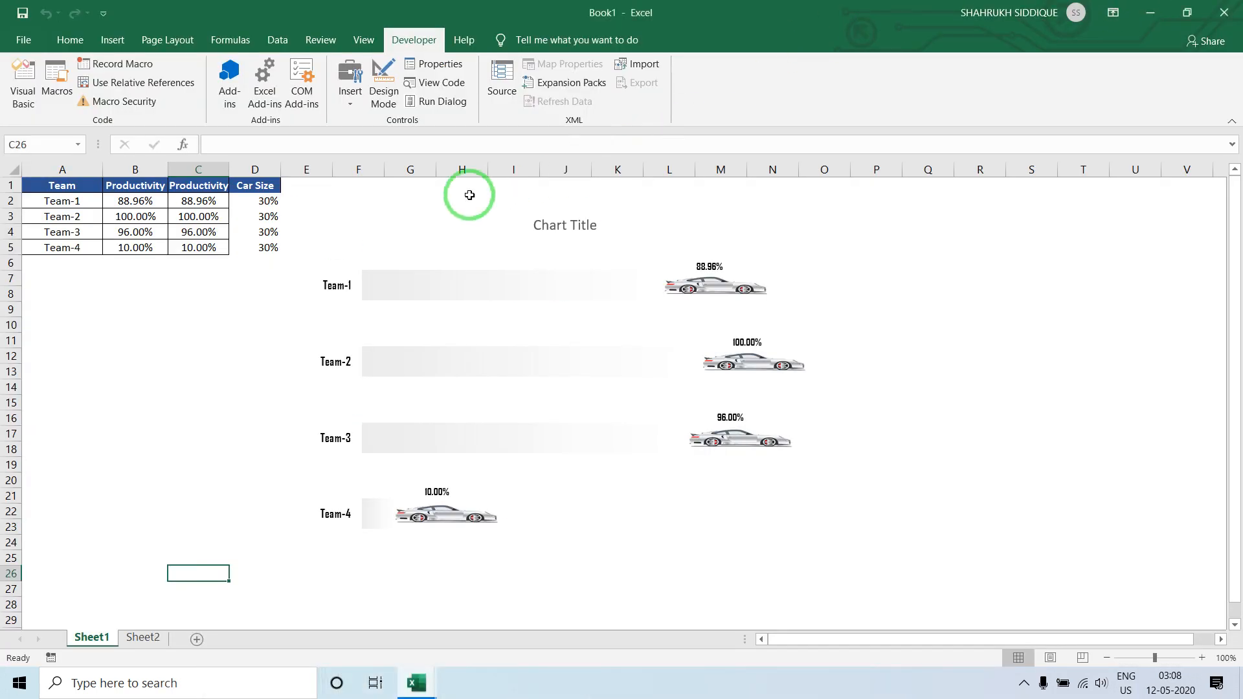
pyautogui.click(147, 640)
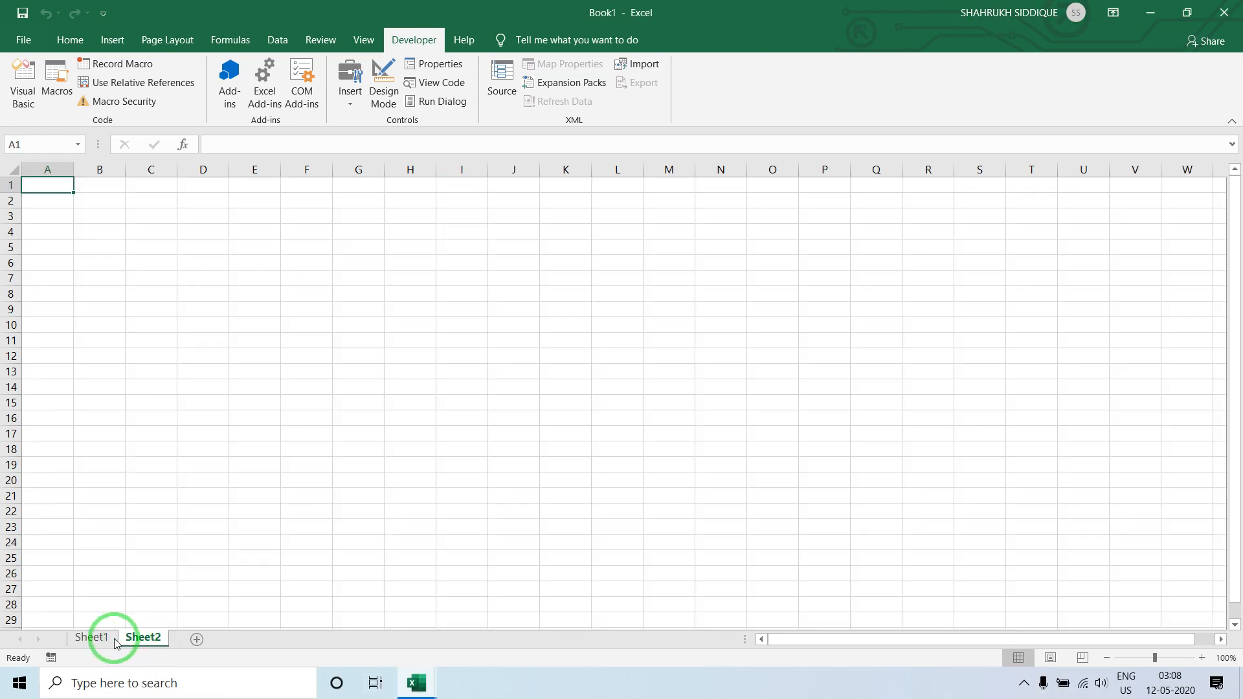
pyautogui.click(86, 633)
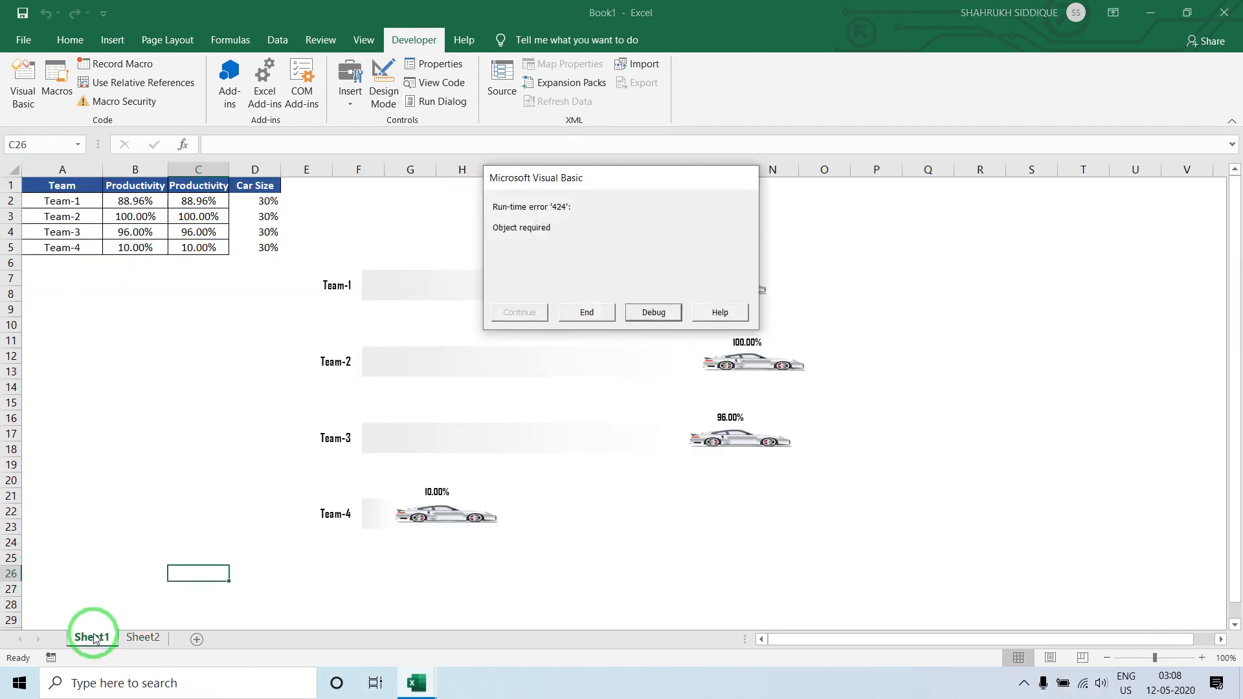
pyautogui.click(648, 315)
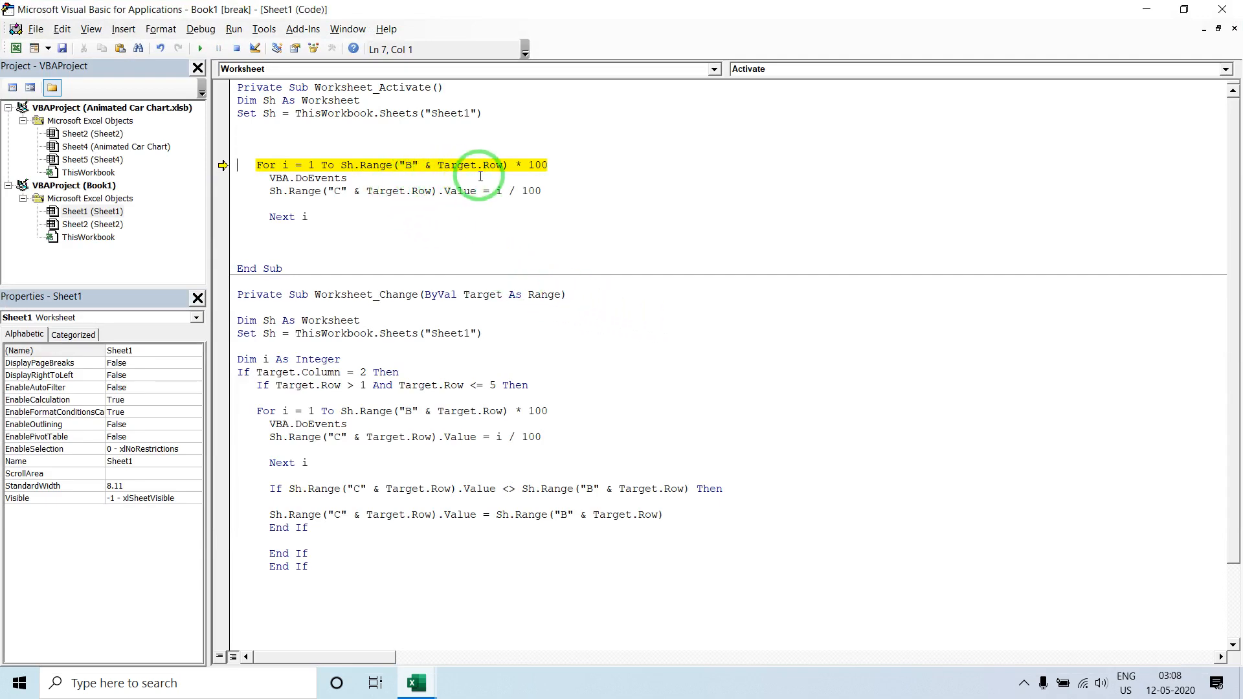
# - Review the nested For i and For n loops in Animated Car Chart.xlsb's Sheet4 code, and reopen Book1's Sheet1 code
pyautogui.doubleClick(128, 146)
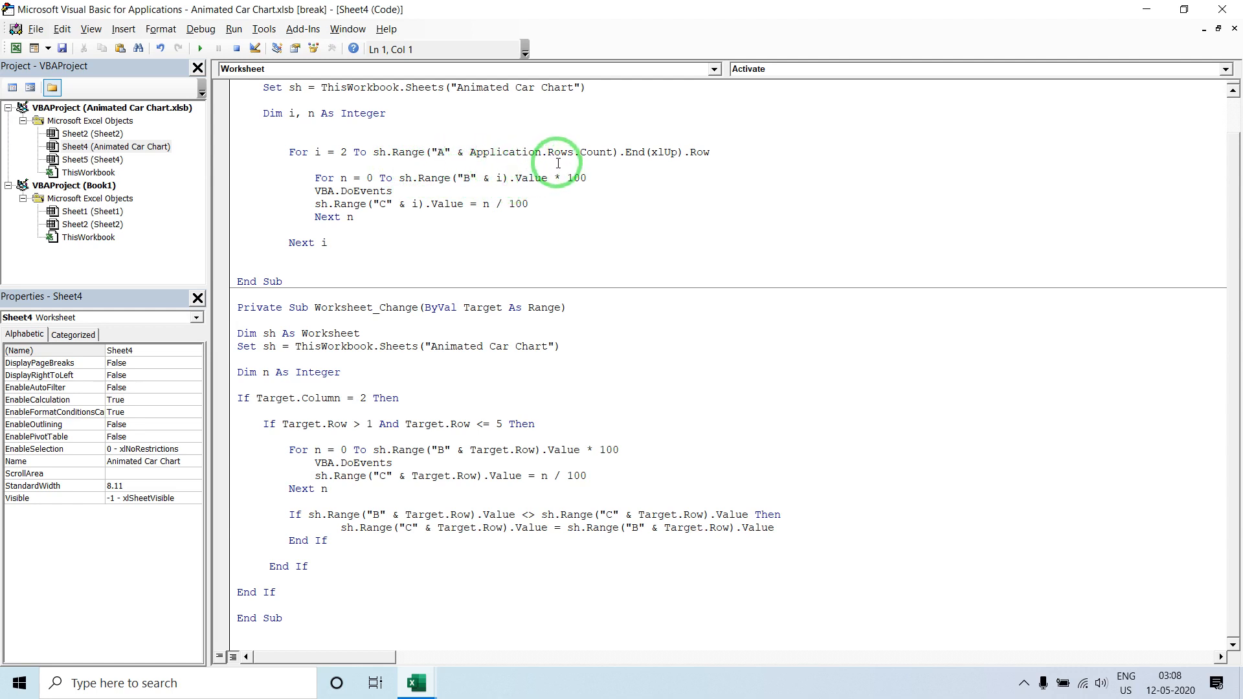
pyautogui.hotkey('alt', 'F11')
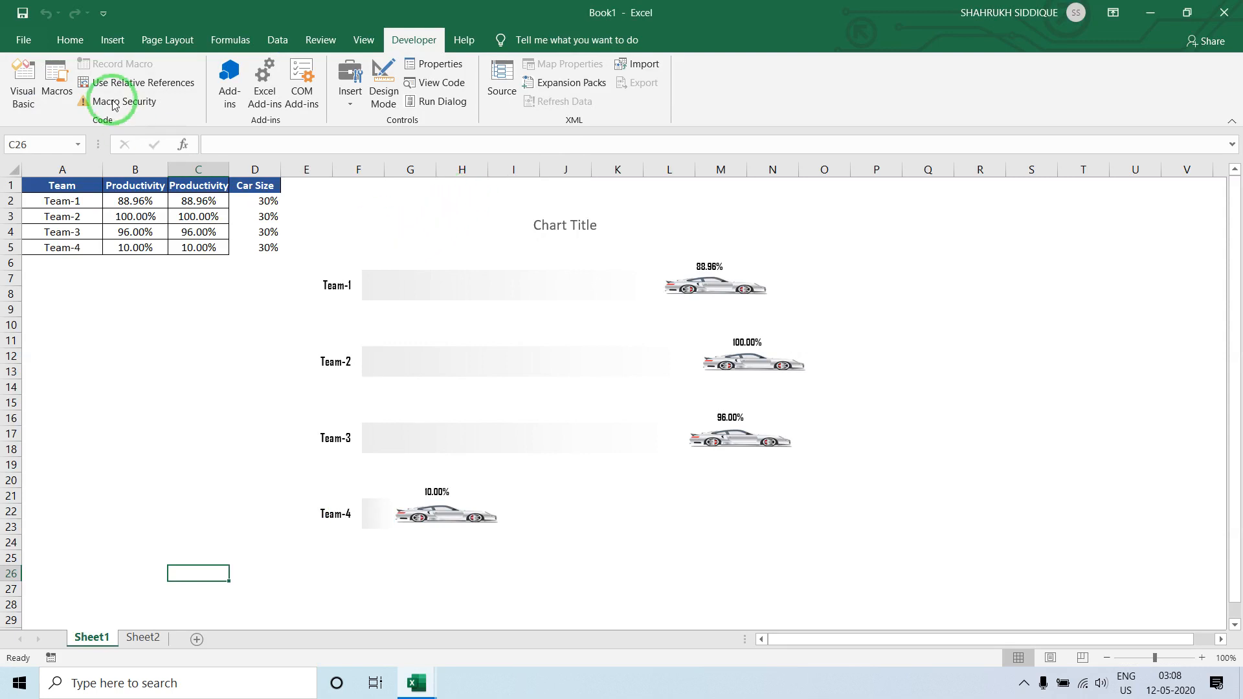
pyautogui.click(22, 88)
pyautogui.doubleClick(93, 211)
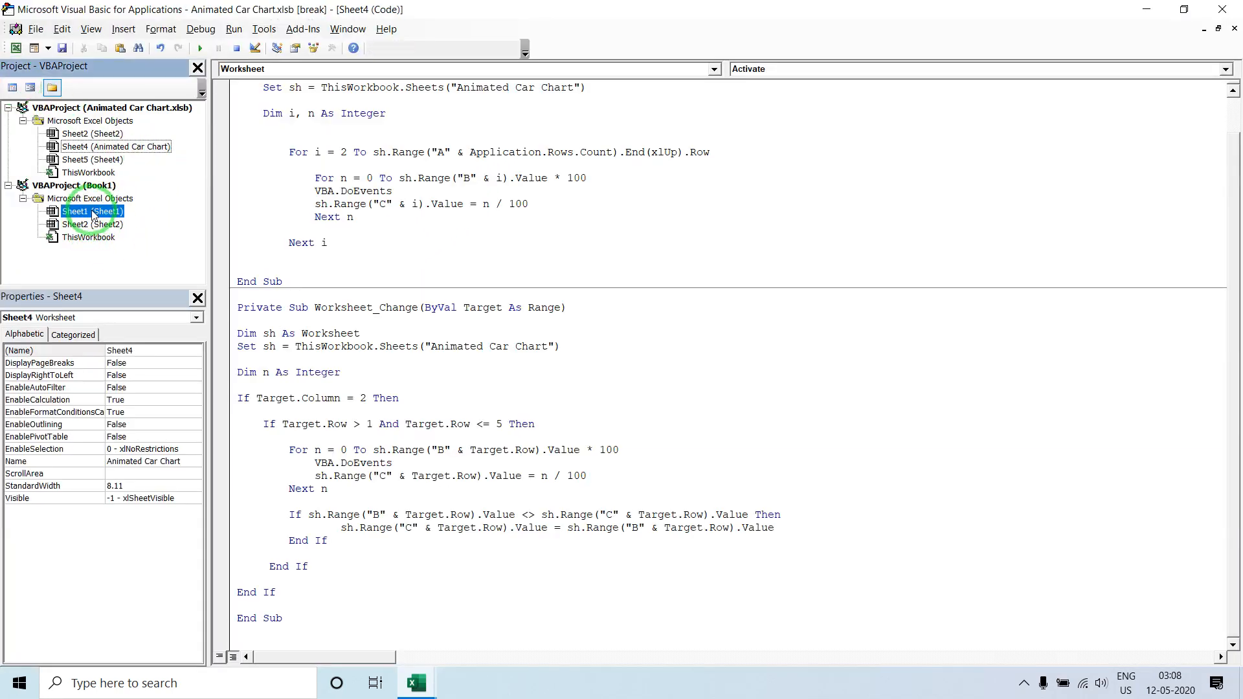
# - Replace the For i loop's end value in Worksheet_Activate with Sheet4's Sh.Range("A" & Application.Rows.Count).End(xlUp).Row expression, and reset the project
pyautogui.click(410, 163)
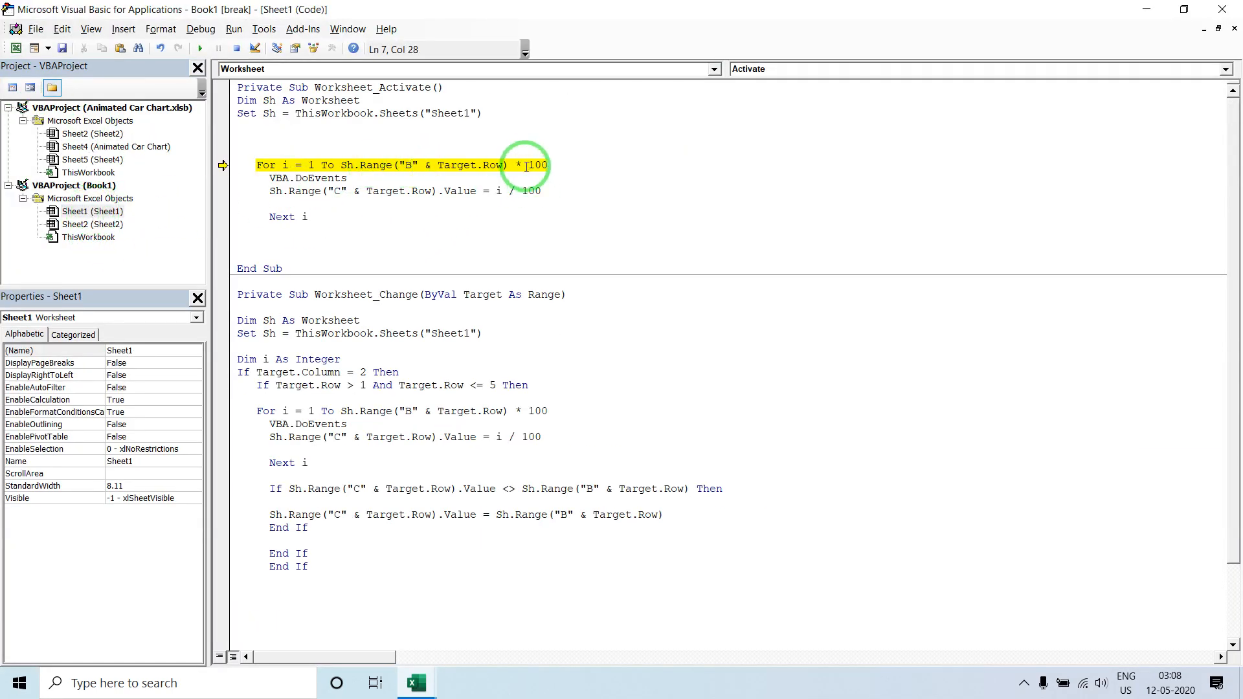
pyautogui.press('BackSpace')
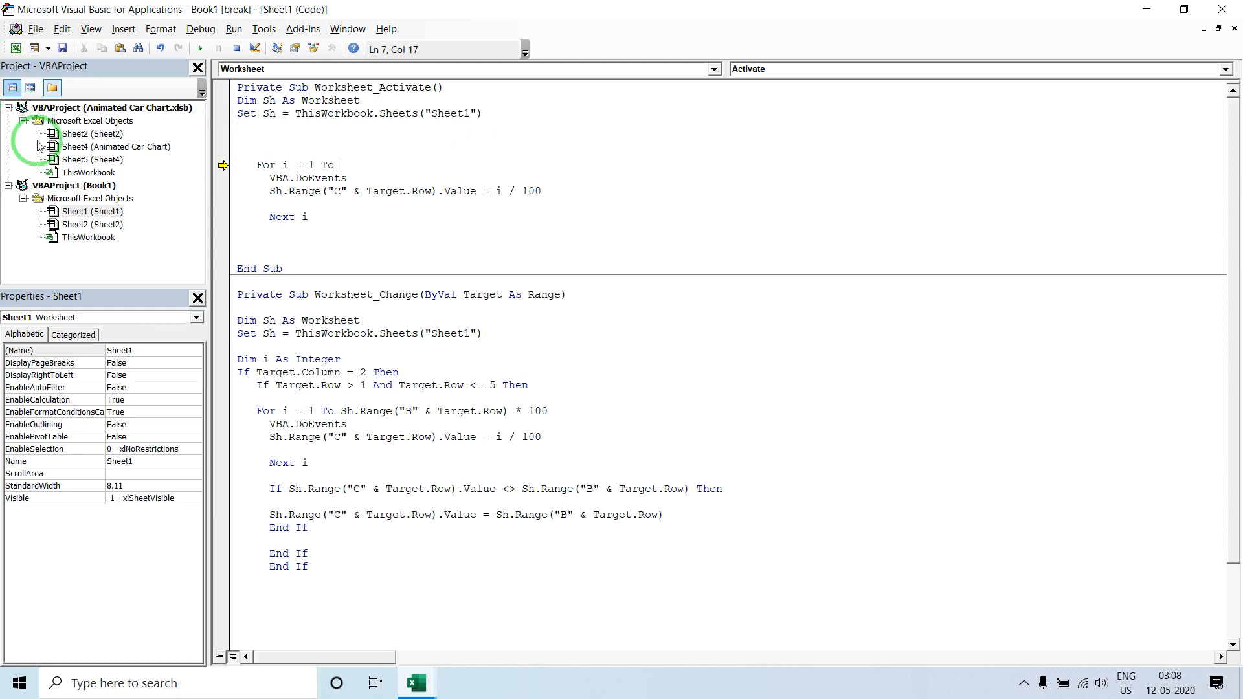
pyautogui.doubleClick(90, 146)
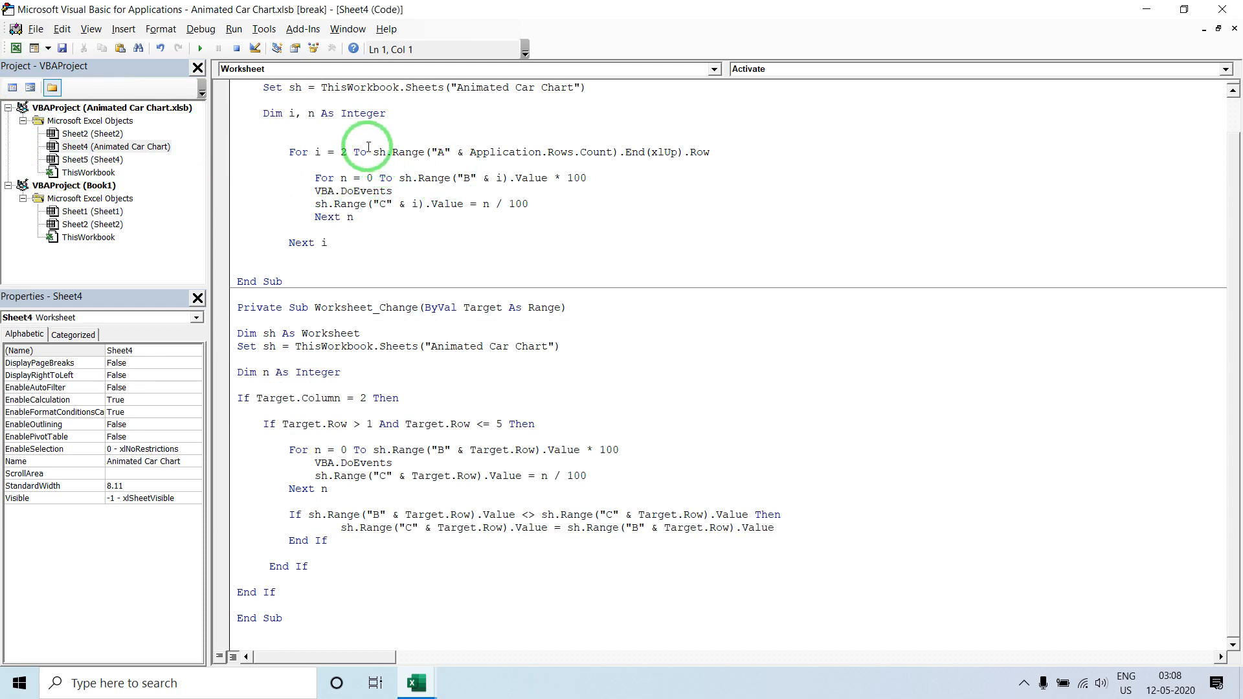
pyautogui.moveTo(373, 152); pyautogui.dragTo(745, 165)
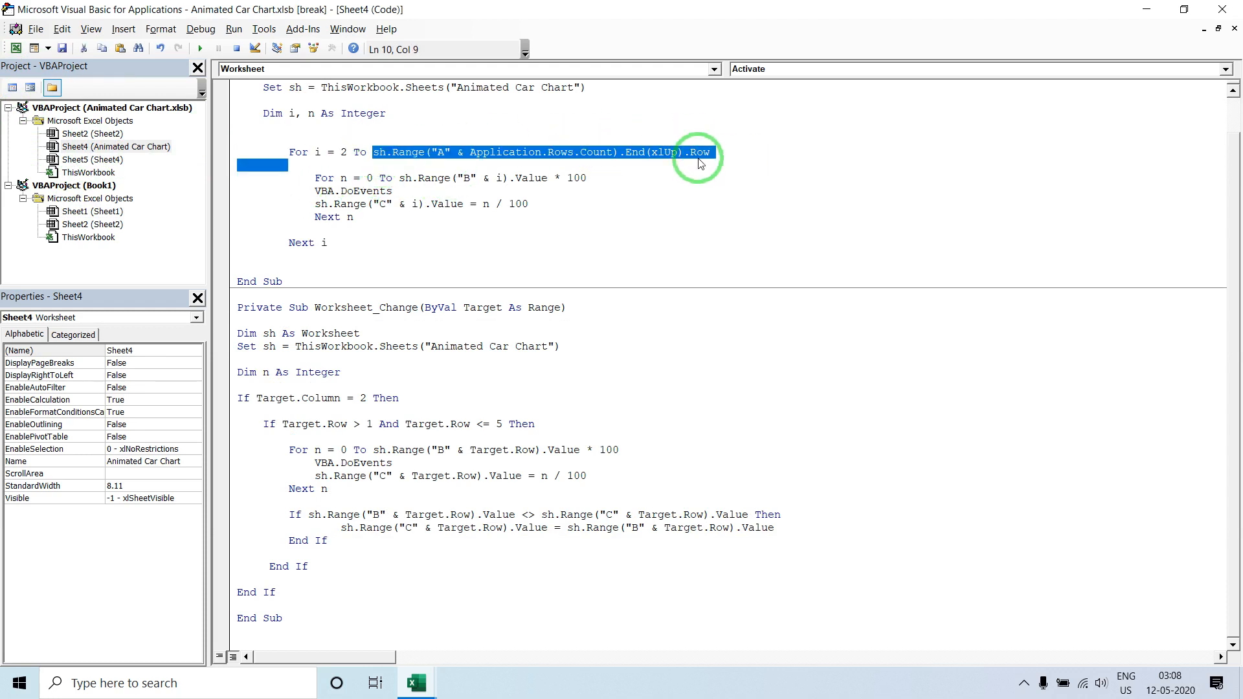
pyautogui.click(369, 152)
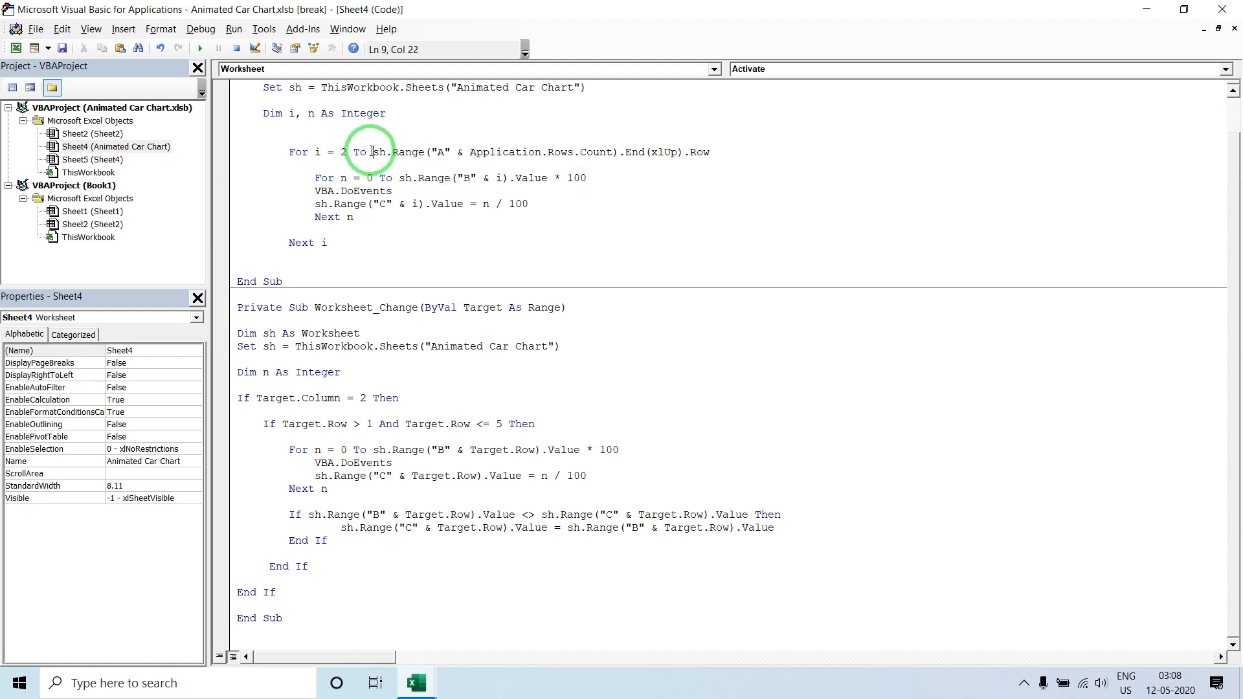
pyautogui.moveTo(373, 152); pyautogui.dragTo(737, 158)
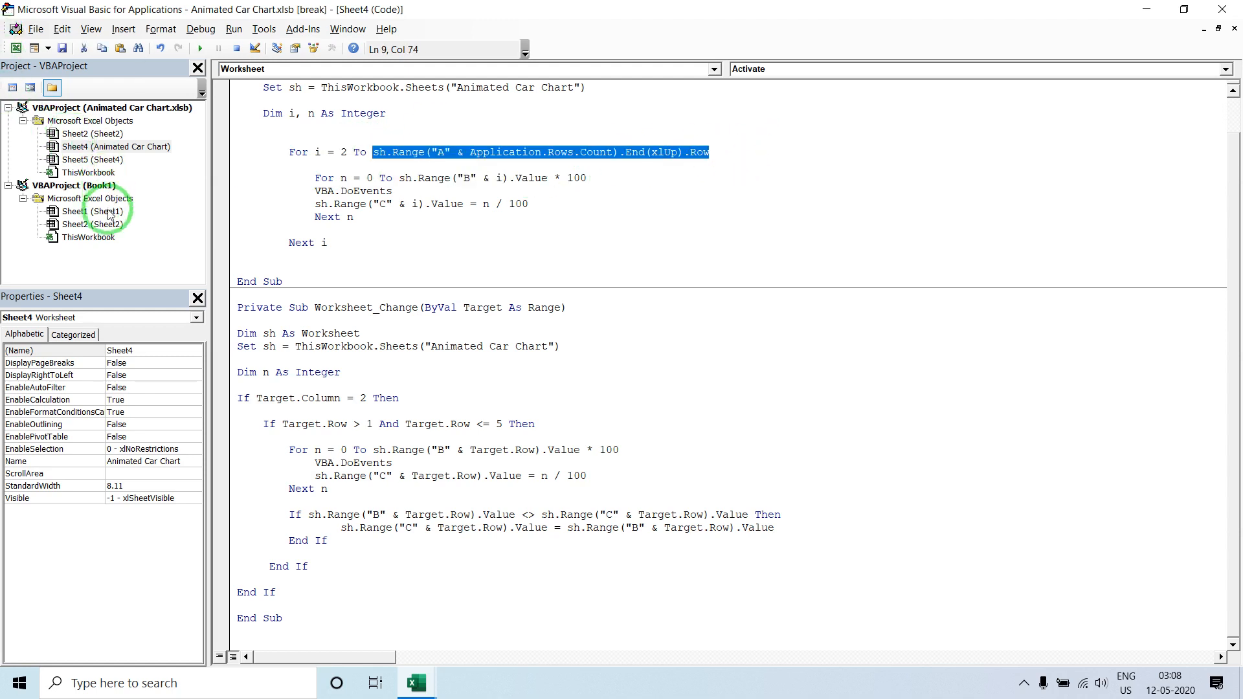
pyautogui.doubleClick(84, 211)
pyautogui.write('Sh.Range("A" & Application.Rows.Count).End(xlUp).Row')
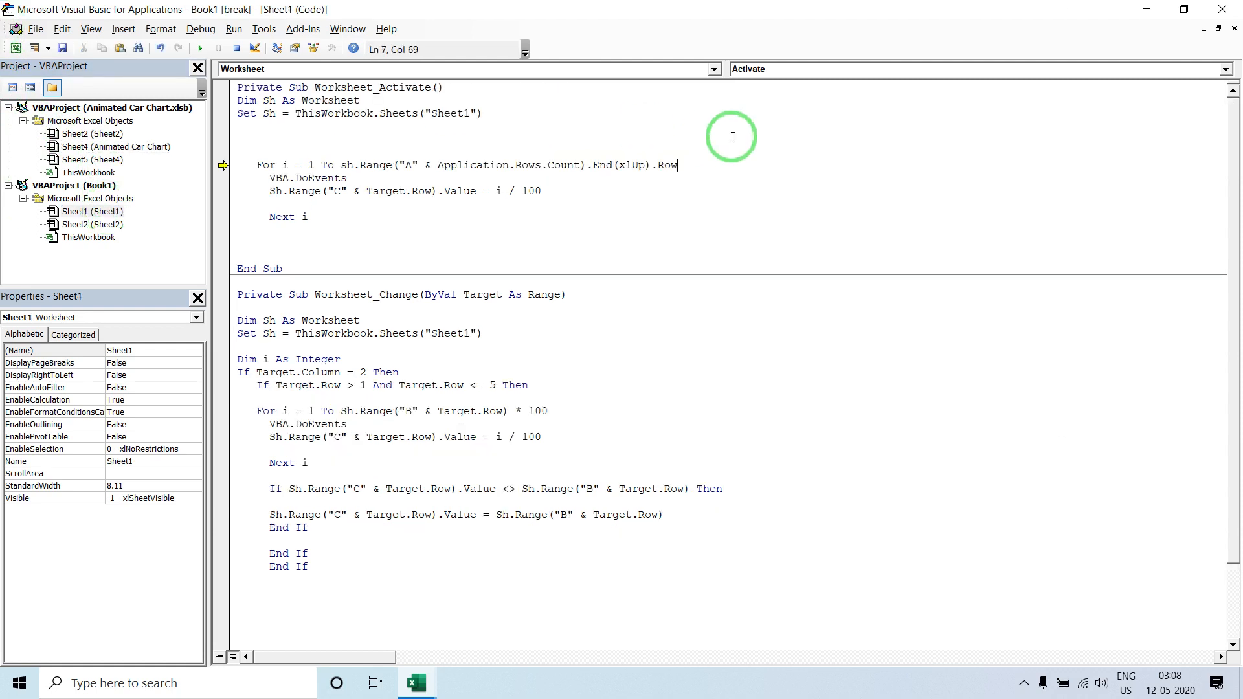
pyautogui.click(673, 233)
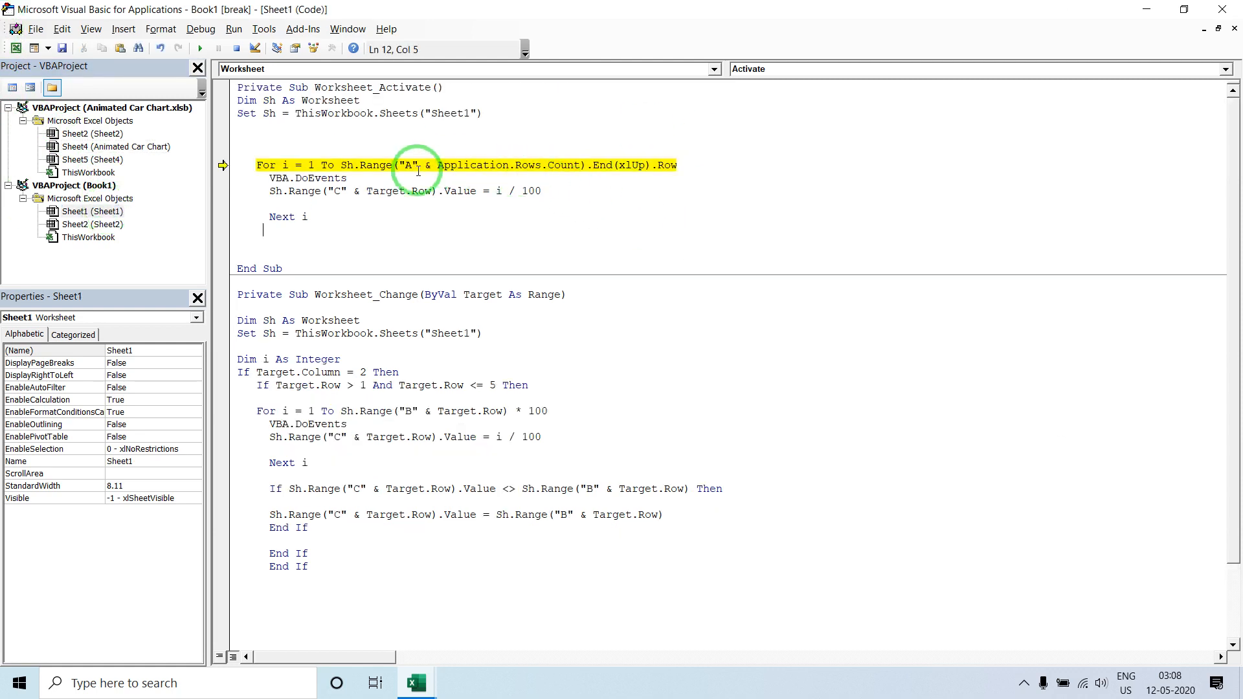
pyautogui.click(236, 48)
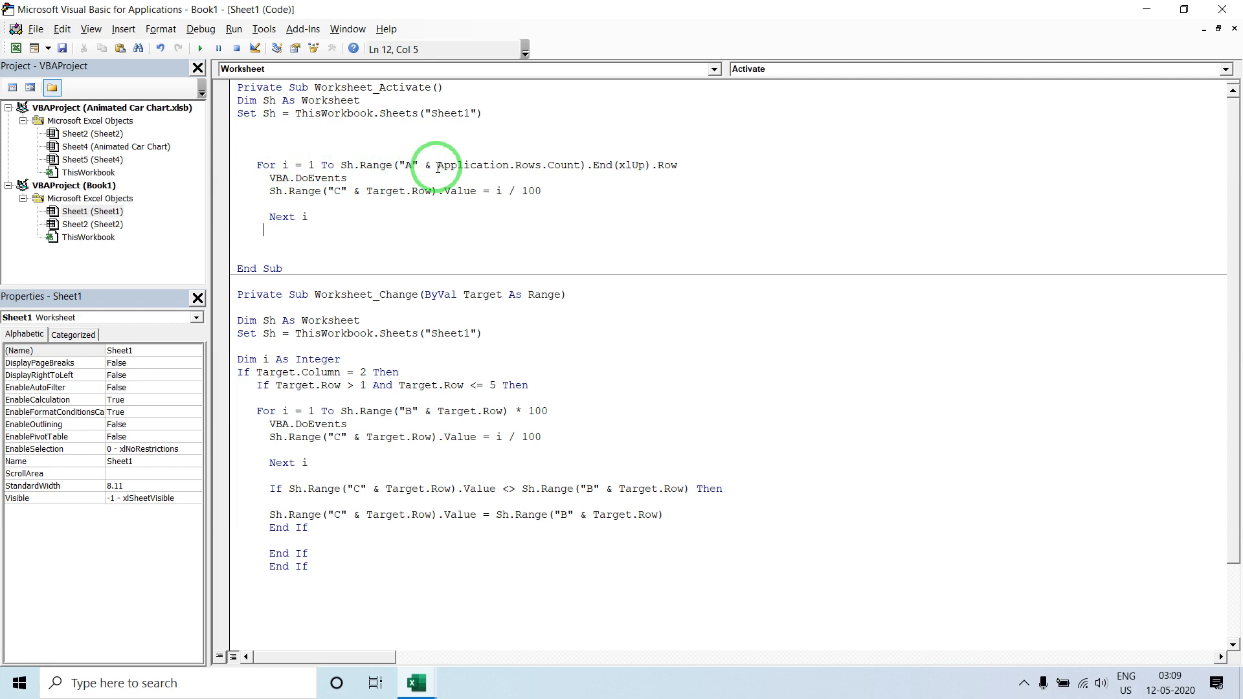
# - Trace how End(xlUp) finds column A's last filled row in Sheet1, starting from the worksheet's bottom row, and compare with the loop code
pyautogui.hotkey('alt', 'F11')
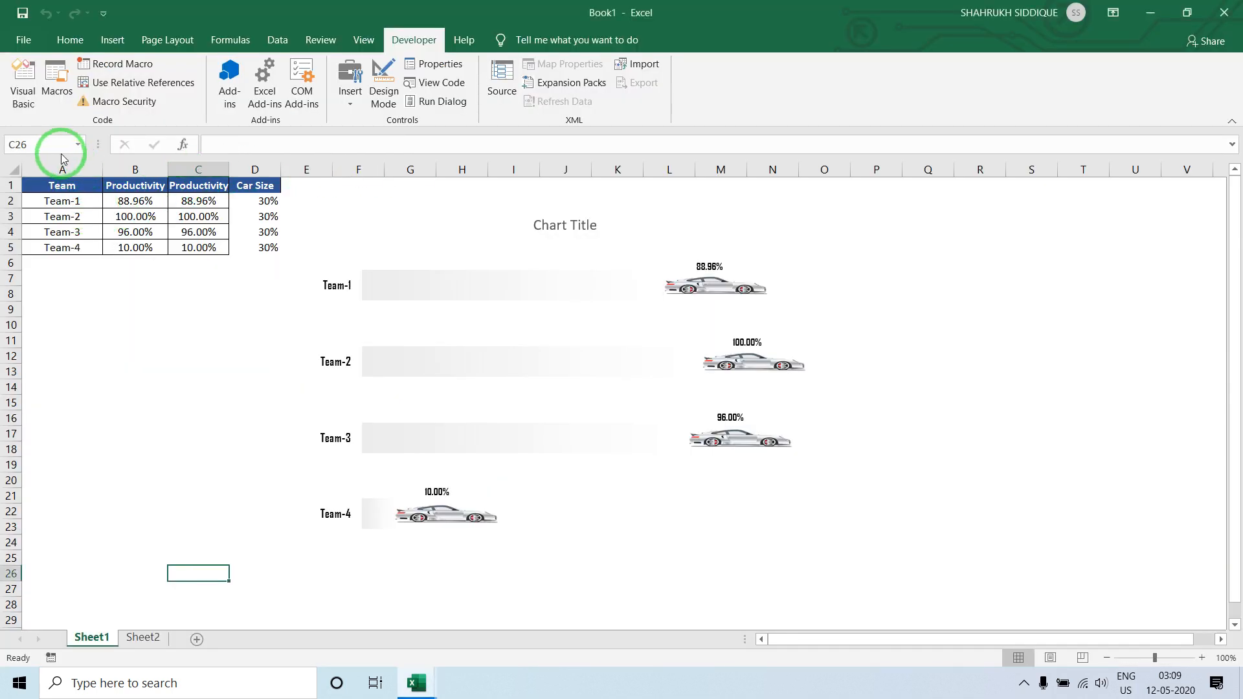
pyautogui.click(63, 217)
pyautogui.hotkey('ctrl', 'Down')
pyautogui.hotkey('ctrl', 'Down')
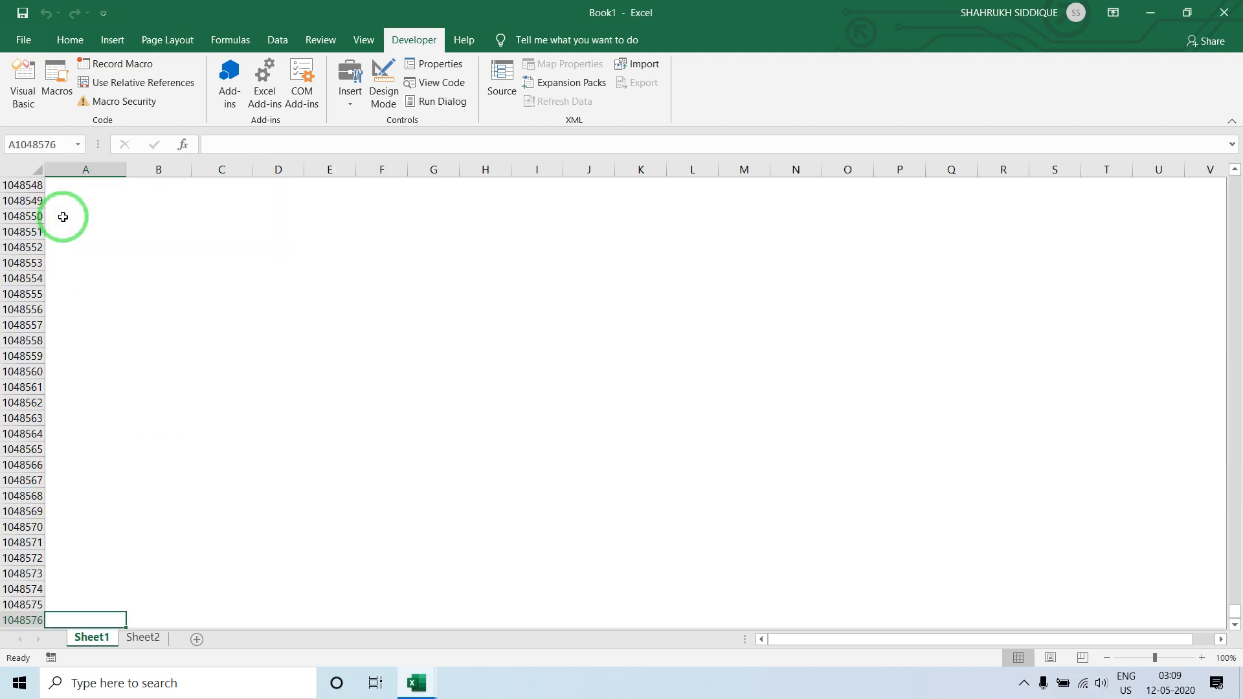
pyautogui.hotkey('ctrl', 'Up')
pyautogui.scroll(2, 63, 216)
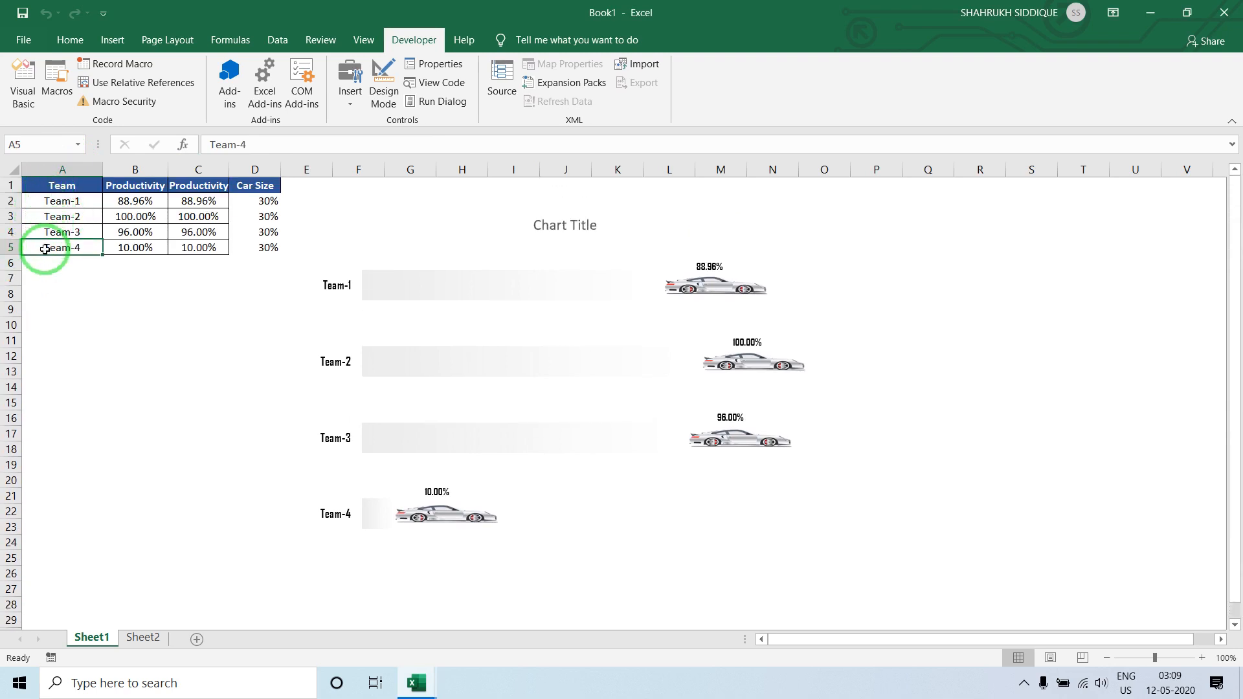
pyautogui.click(25, 91)
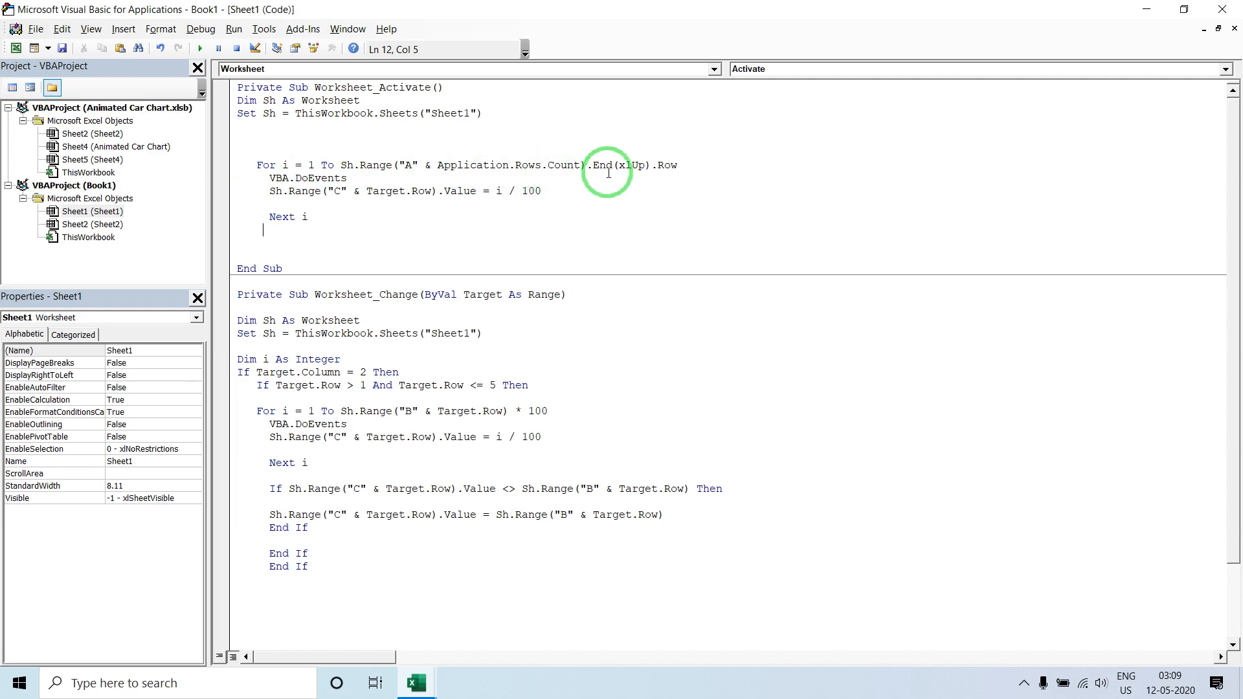
pyautogui.hotkey('alt', 'F11')
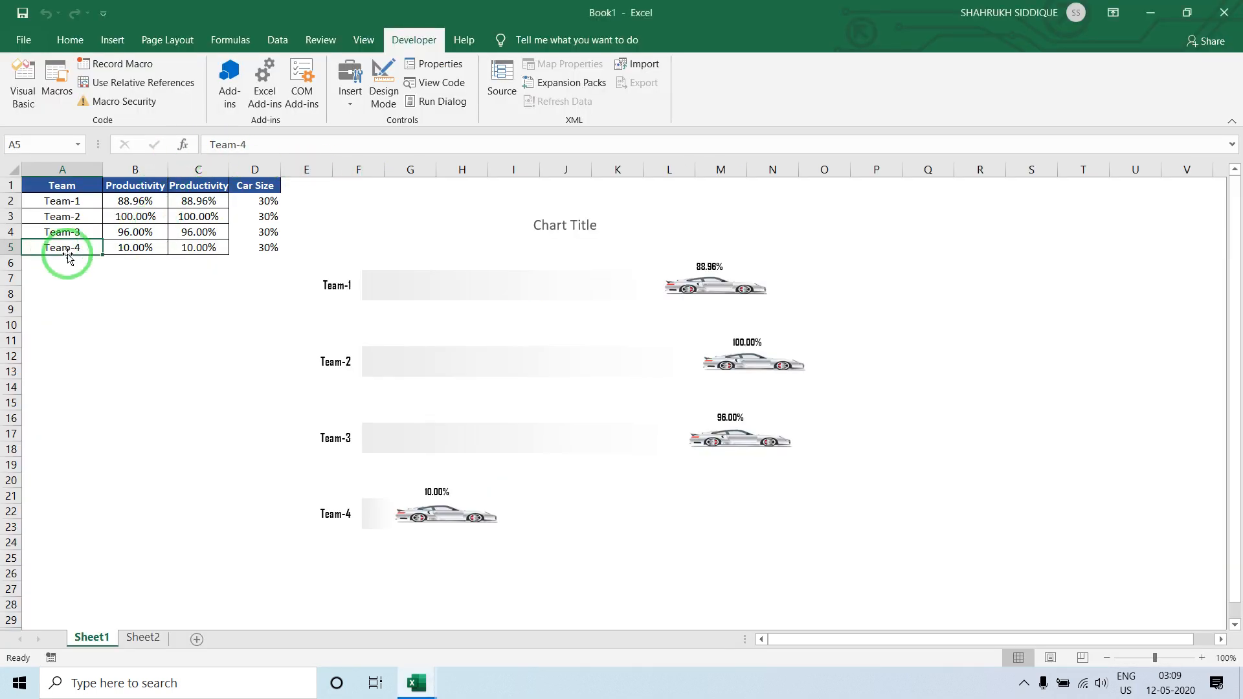
pyautogui.hotkey('alt', 'F11')
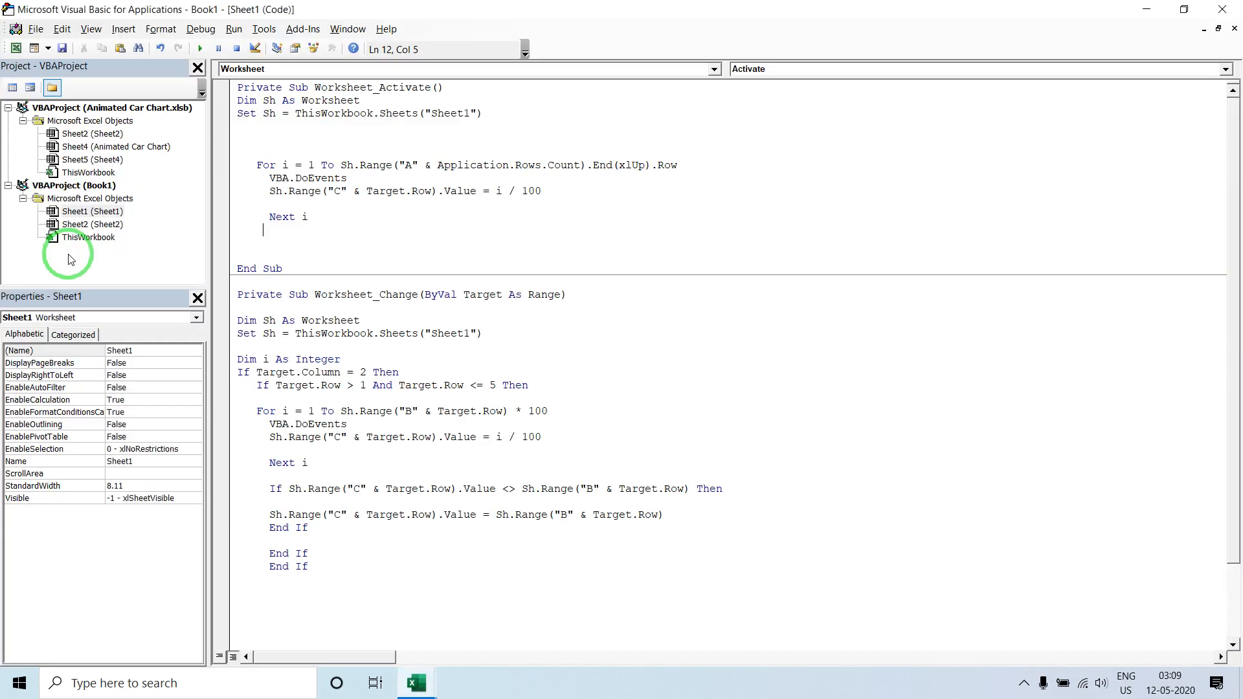
# - Enter =COUNT(A1:A5) in cell A9 of Sheet1 to count the Team column entries
pyautogui.hotkey('alt', 'F11')
pyautogui.click(81, 308)
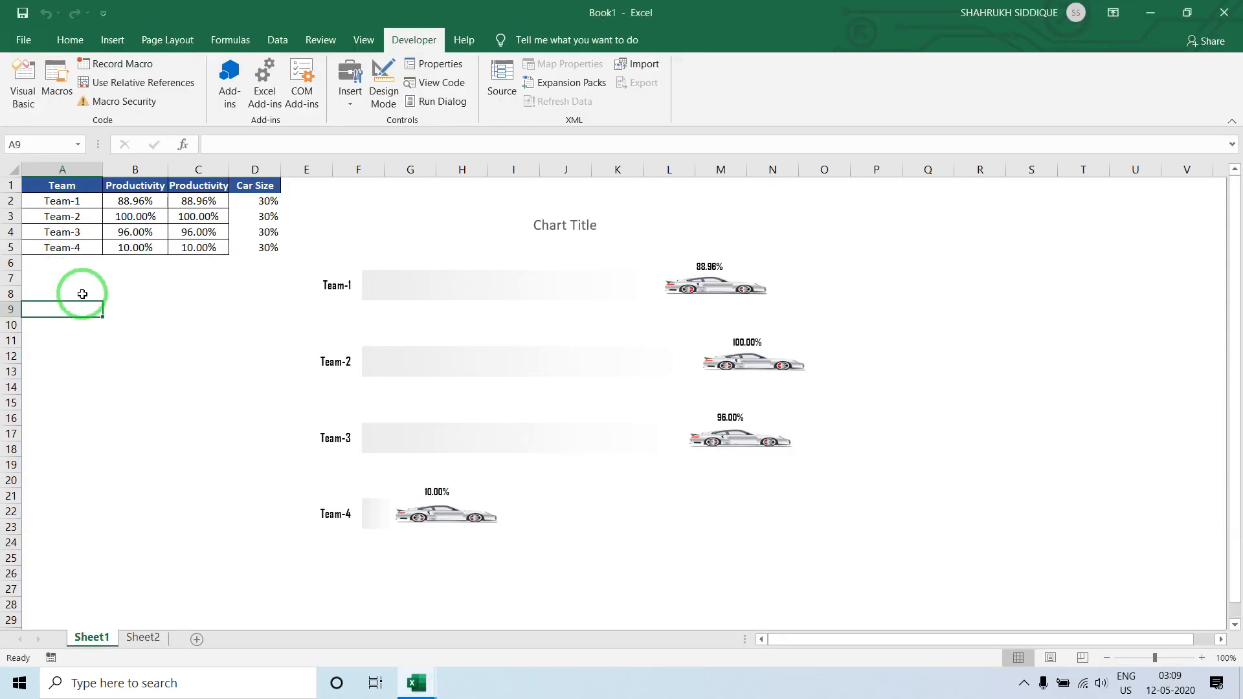
pyautogui.write('=count')
pyautogui.press('Tab')
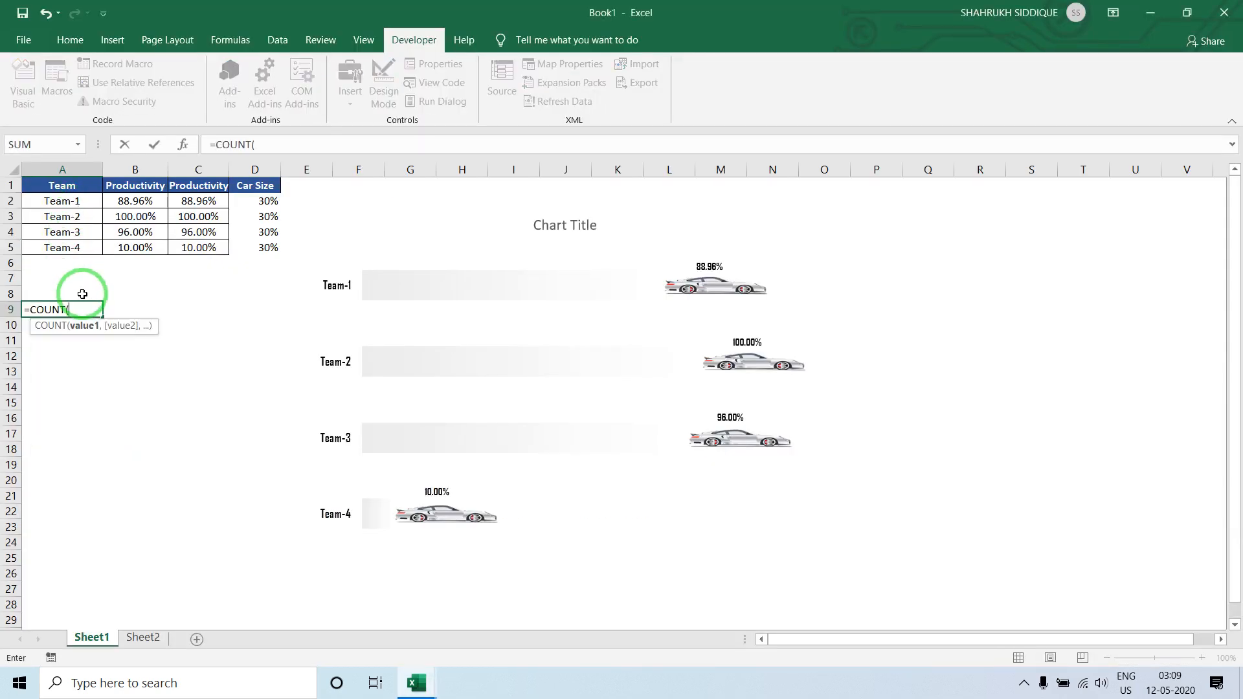
pyautogui.press('Up')
pyautogui.press('Up')
pyautogui.press('Up')
pyautogui.press('Up')
pyautogui.hotkey('ctrl', 'shift', 'Up')
pyautogui.press('Return')
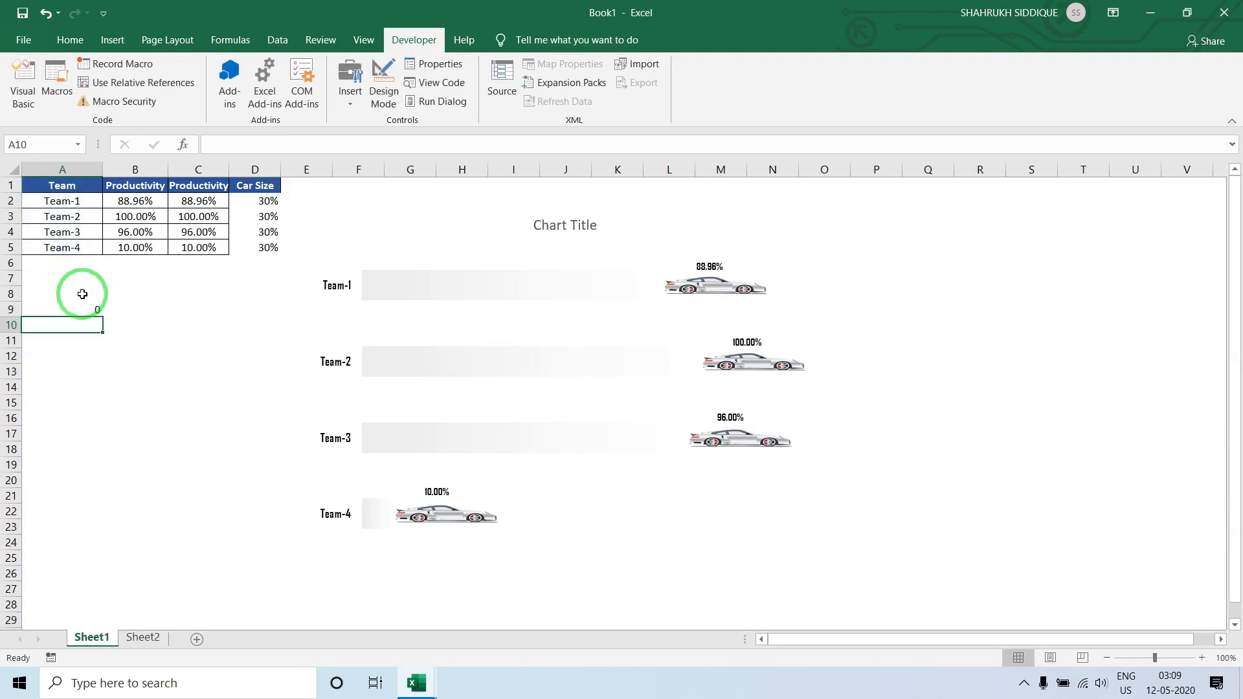
# - Change the formula in A9 to =COUNTA(A1:A5), check it against the Team range, and clear A9
pyautogui.press('Up')
pyautogui.press('F2')
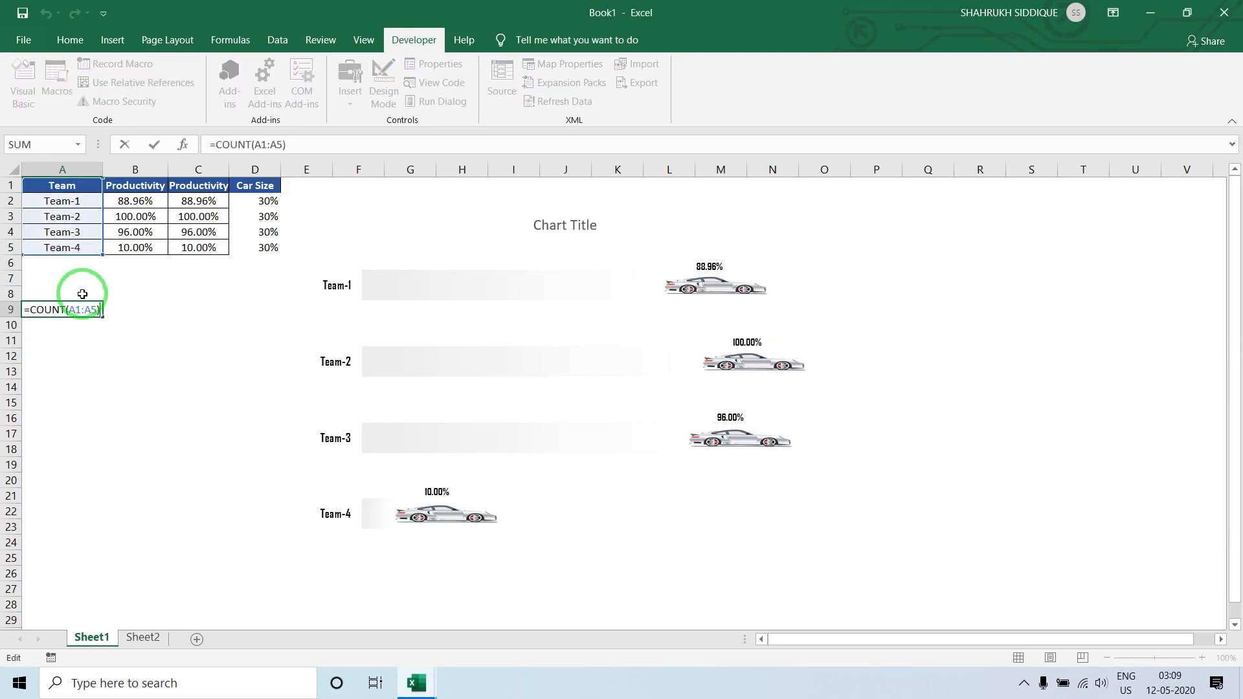
pyautogui.press('Left')
pyautogui.press('Left')
pyautogui.press('Left')
pyautogui.write('A')
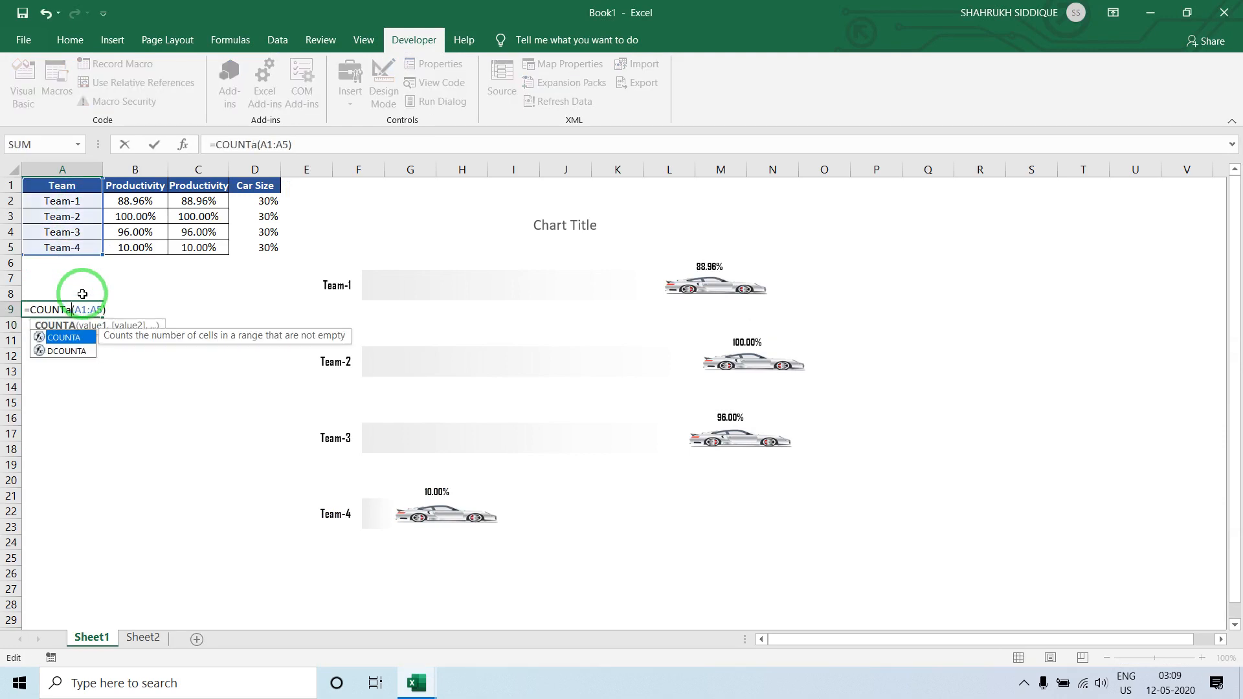
pyautogui.press('Return')
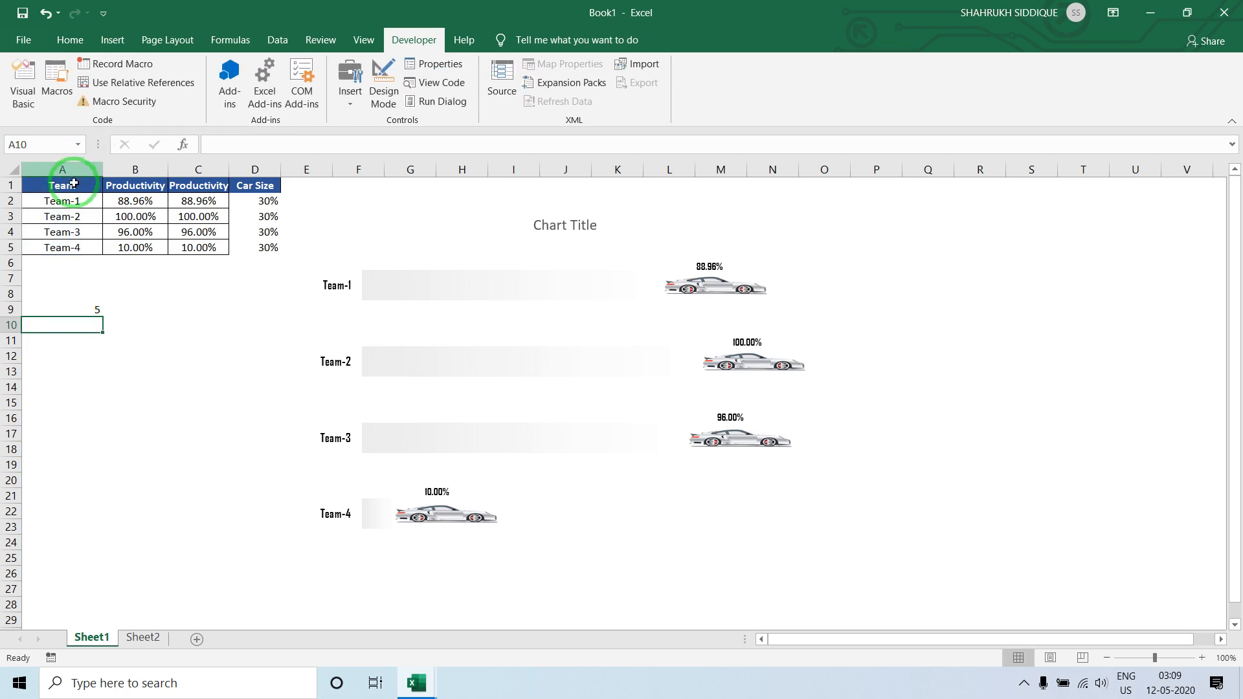
pyautogui.moveTo(61, 188); pyautogui.dragTo(75, 241)
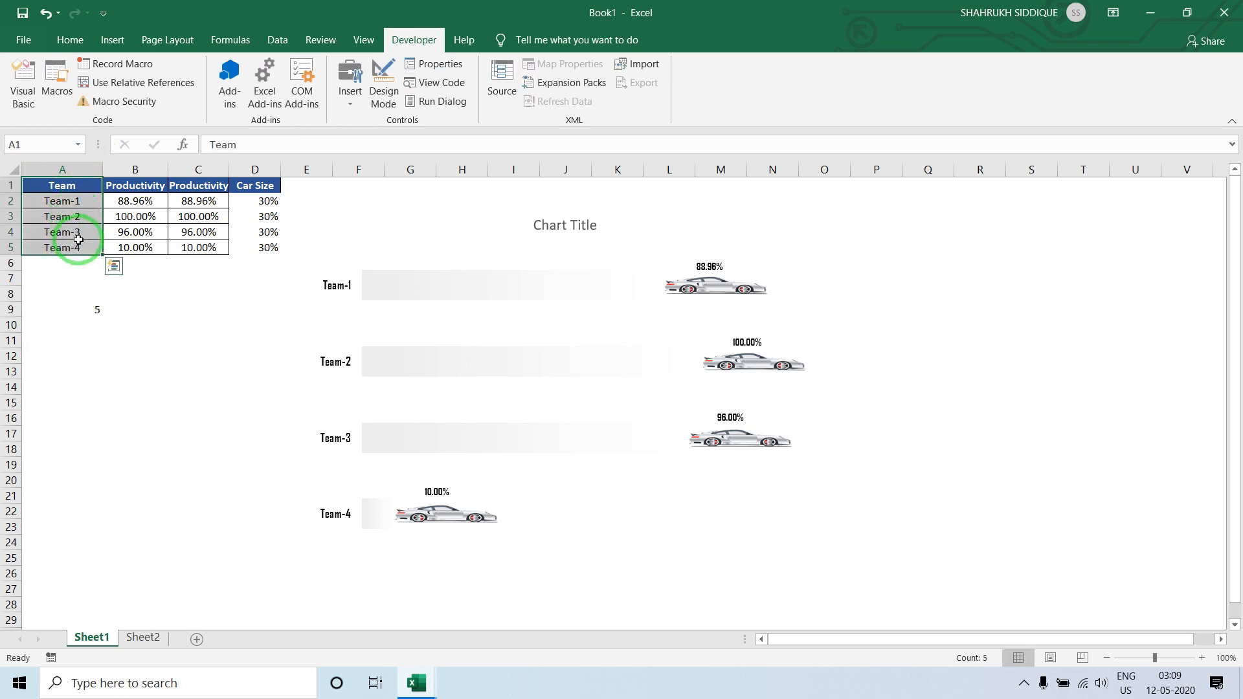
pyautogui.click(89, 308)
pyautogui.press('Delete')
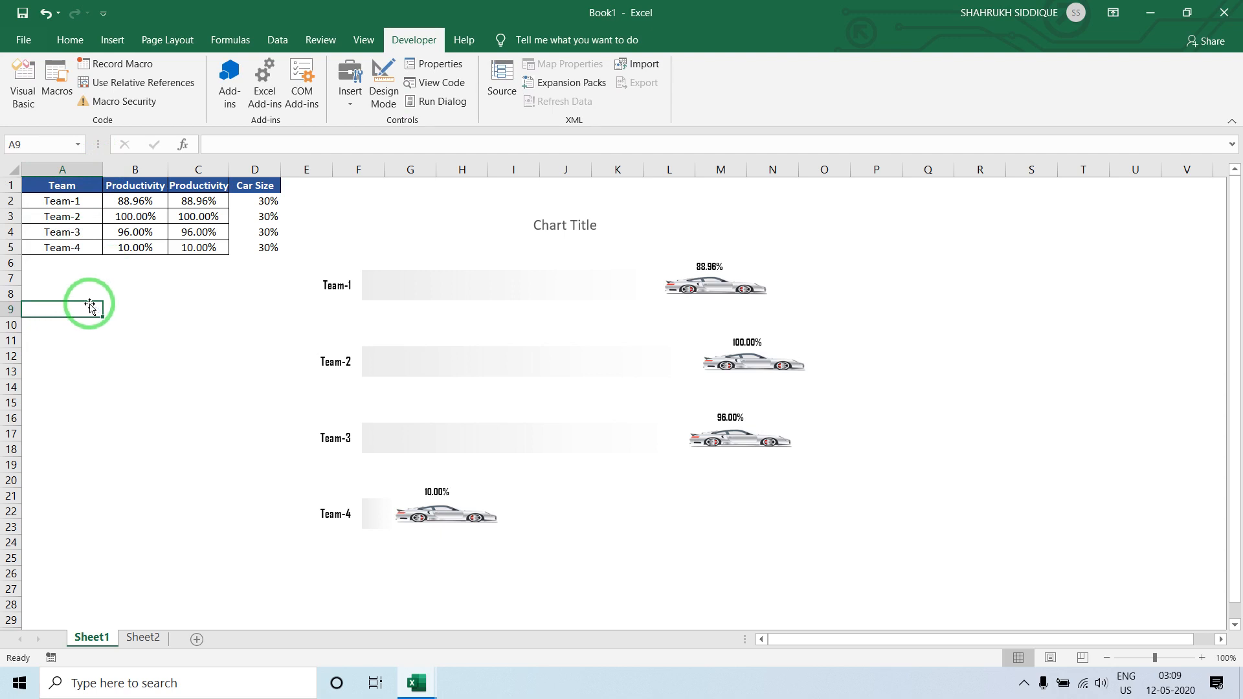
# - Check column A's last filled row, retest Worksheet_Activate by switching to Sheet2 and back to Sheet1, and debug the failing line
pyautogui.click(26, 90)
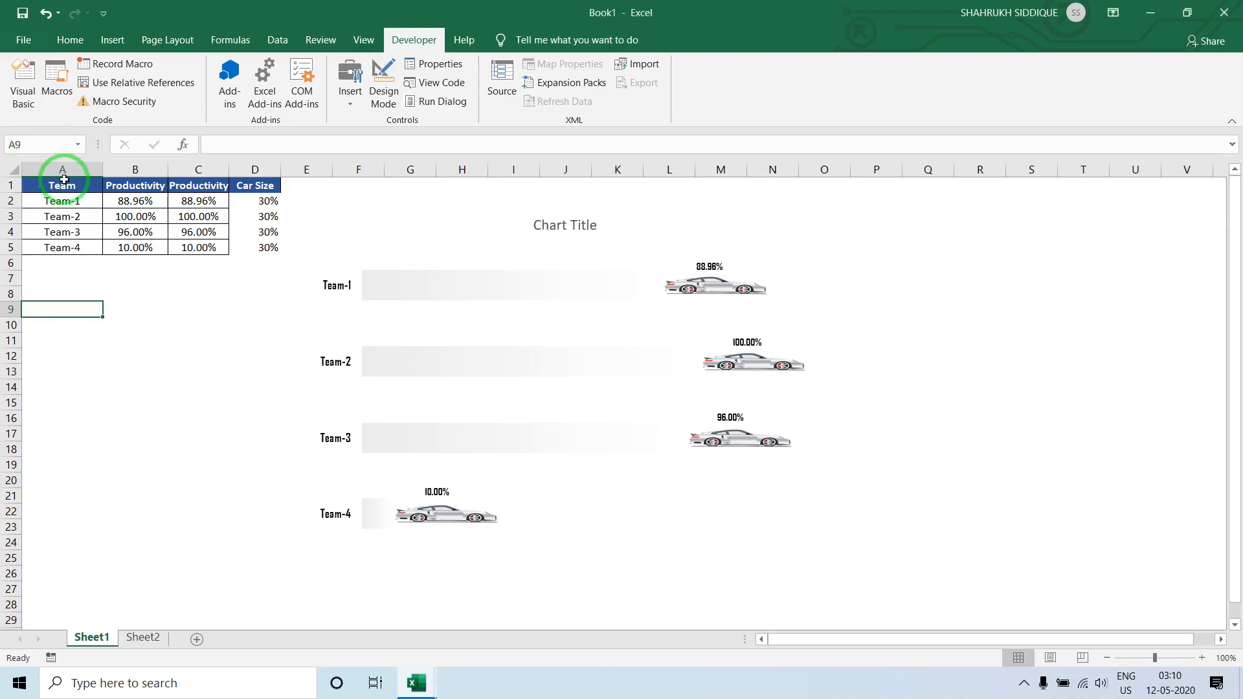
pyautogui.click(63, 180)
pyautogui.hotkey('ctrl', 'Down')
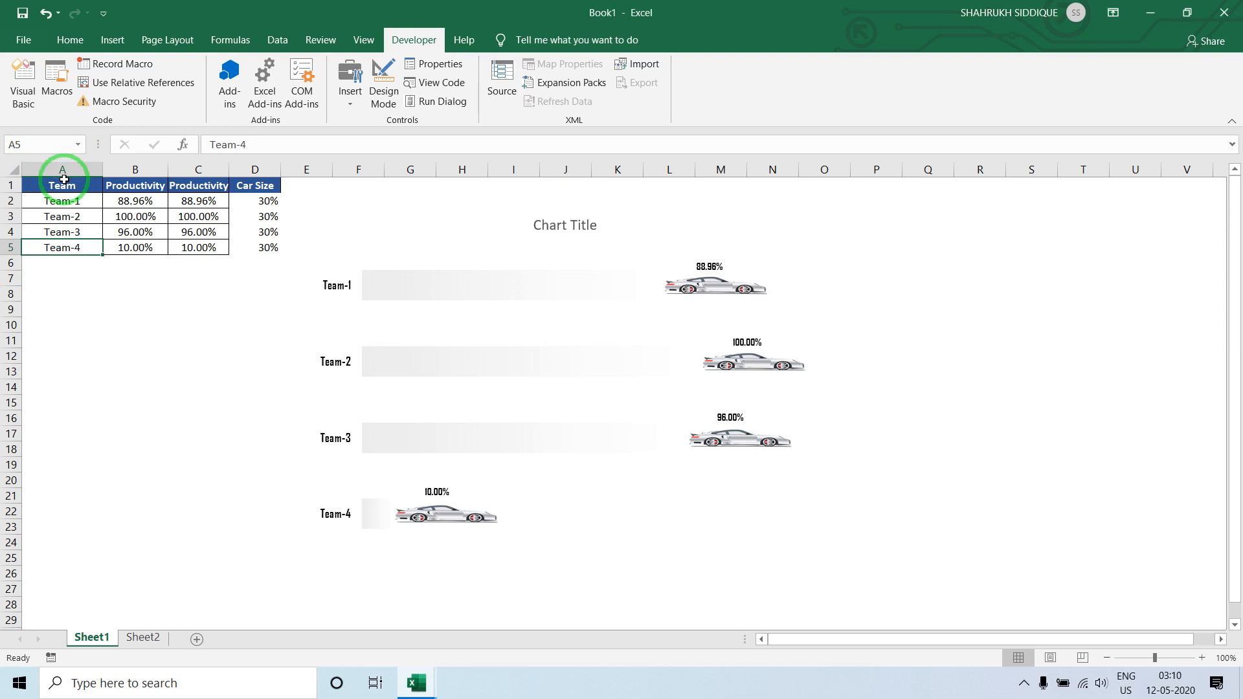
pyautogui.click(146, 638)
pyautogui.click(91, 637)
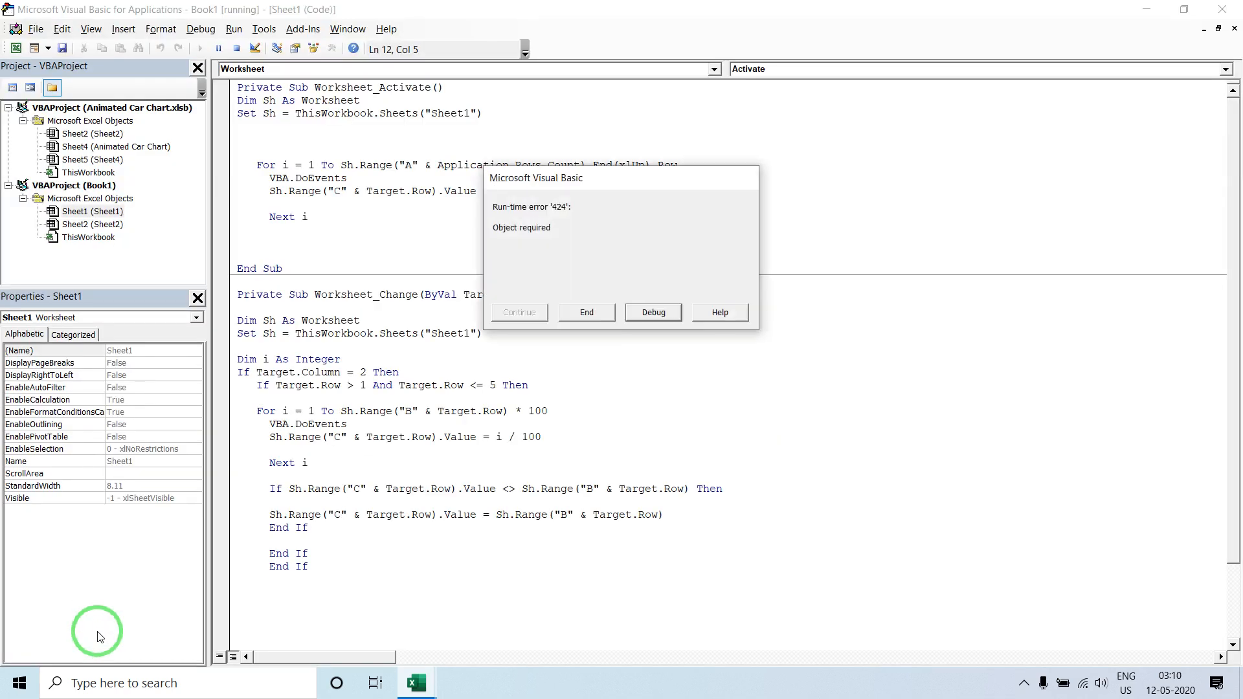
pyautogui.click(652, 313)
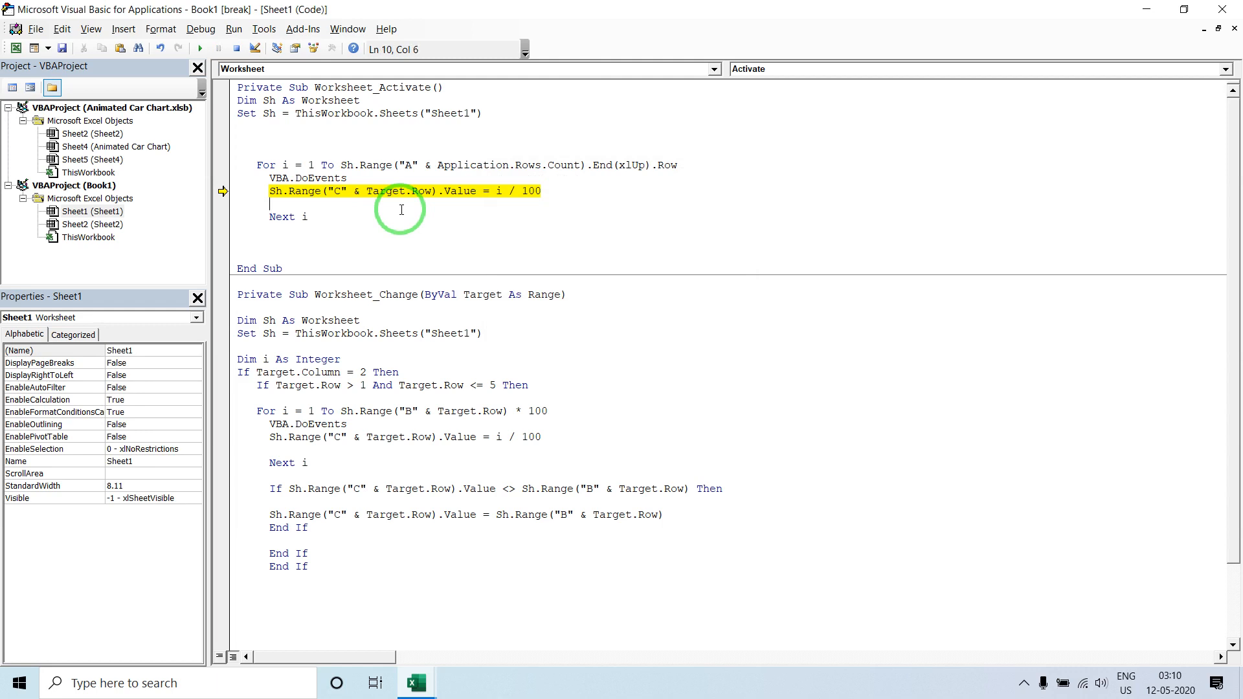
# - Compare the loop with Sheet4's code, replace Target.Row with i in Worksheet_Activate's column C line, and continue running the macro
pyautogui.click(576, 163)
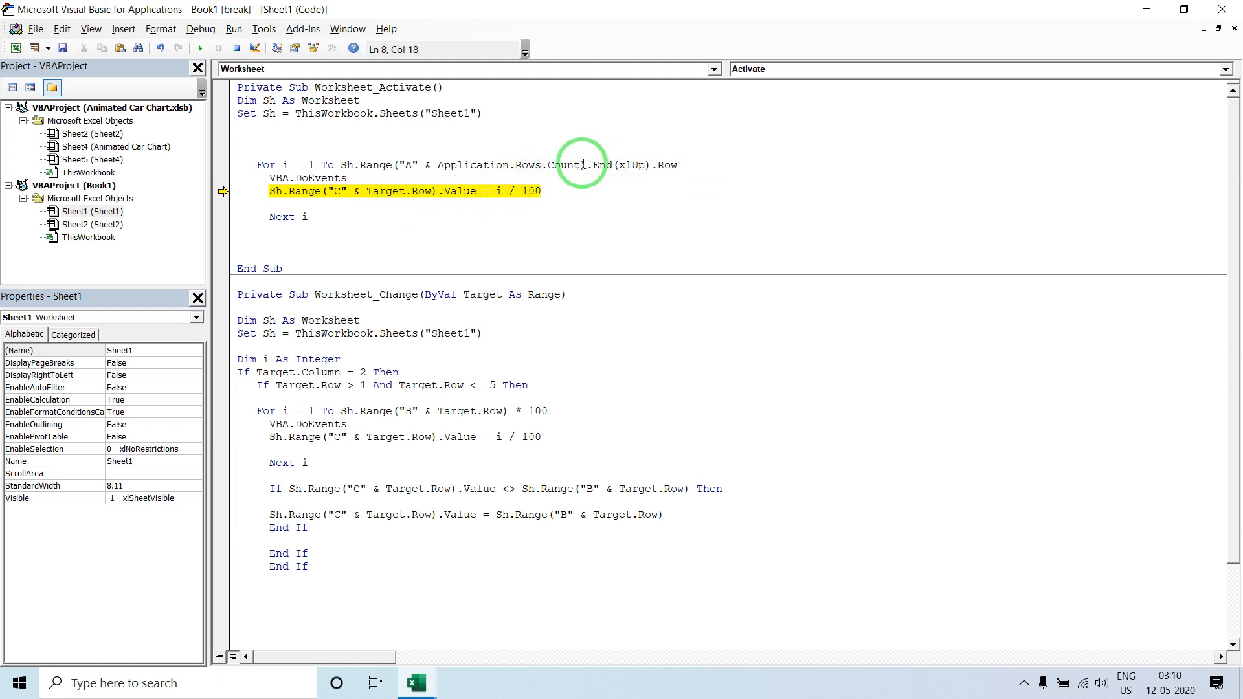
pyautogui.moveTo(587, 165); pyautogui.dragTo(444, 169)
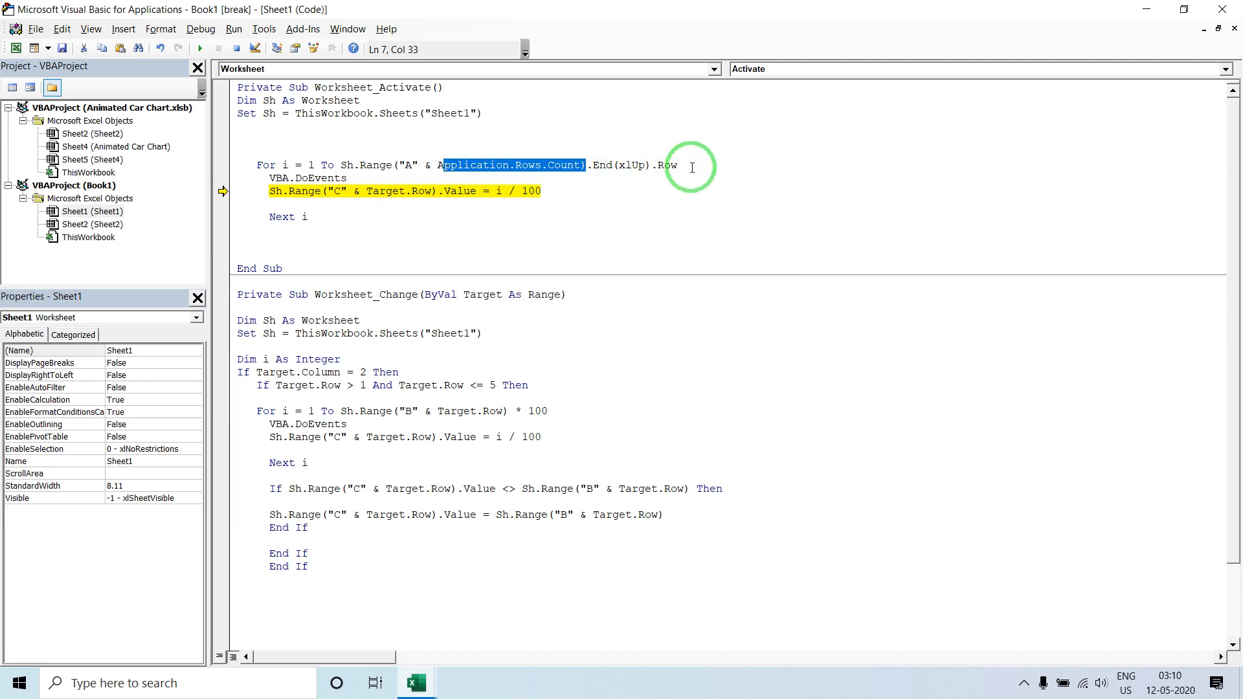
pyautogui.moveTo(696, 161); pyautogui.dragTo(344, 169)
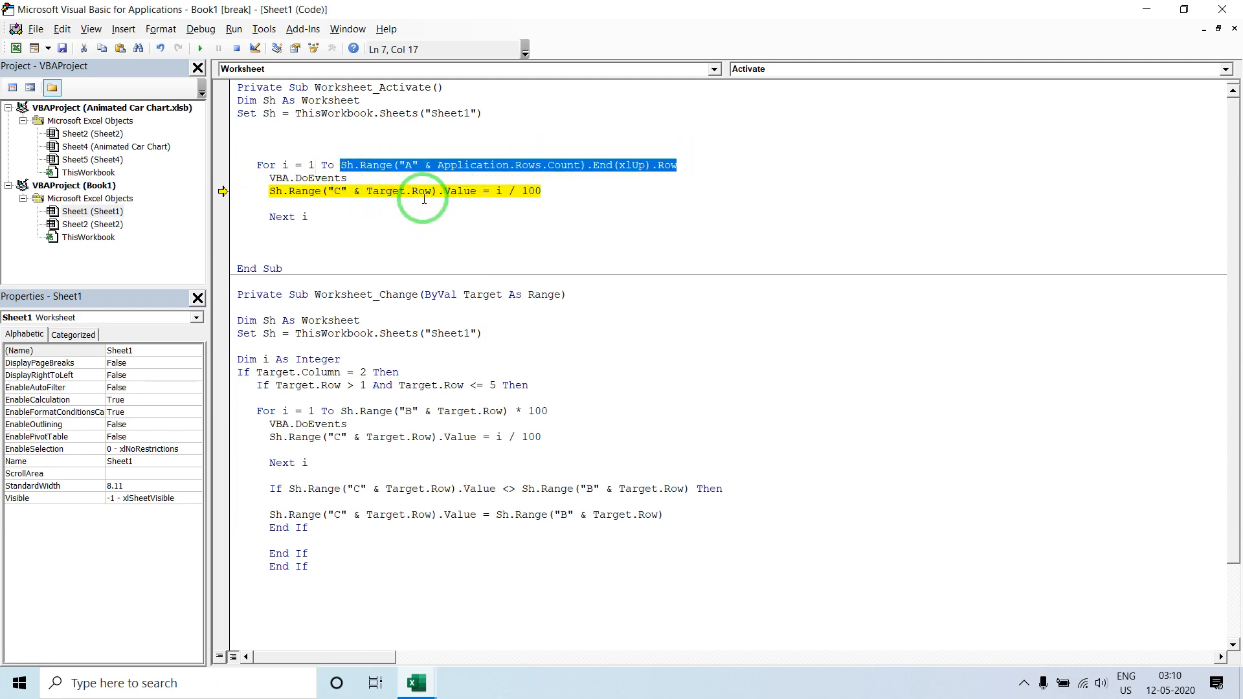
pyautogui.doubleClick(120, 149)
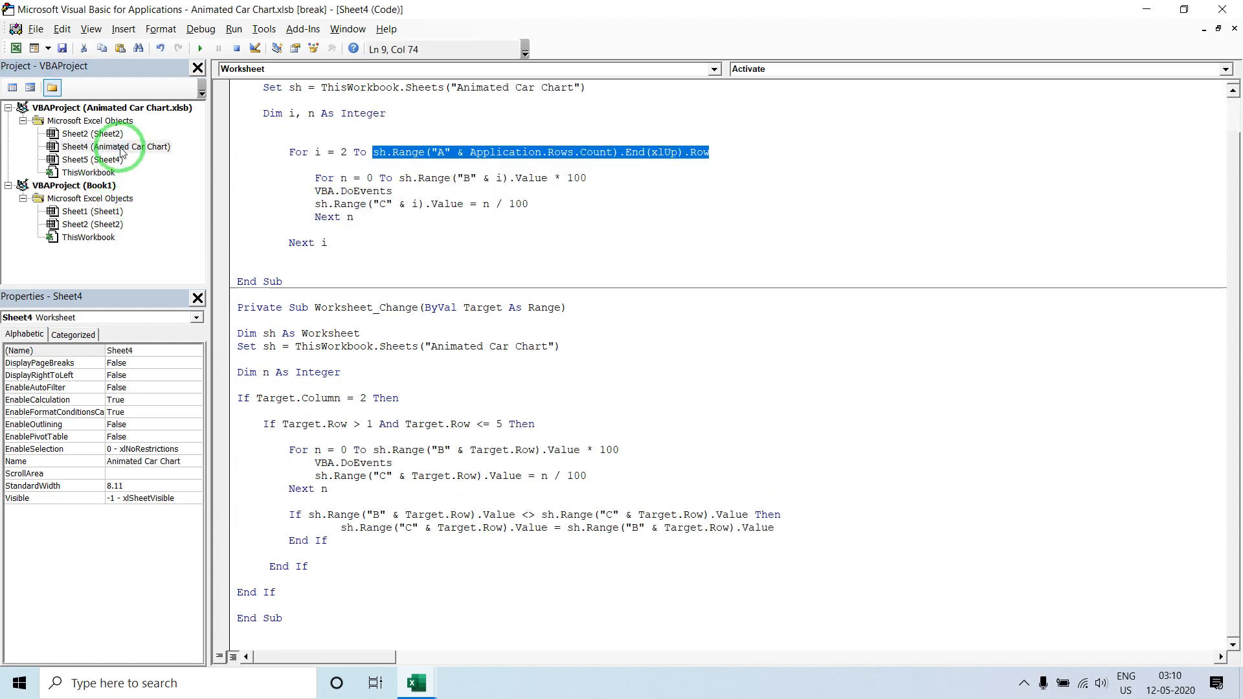
pyautogui.click(111, 213)
pyautogui.doubleClick(111, 212)
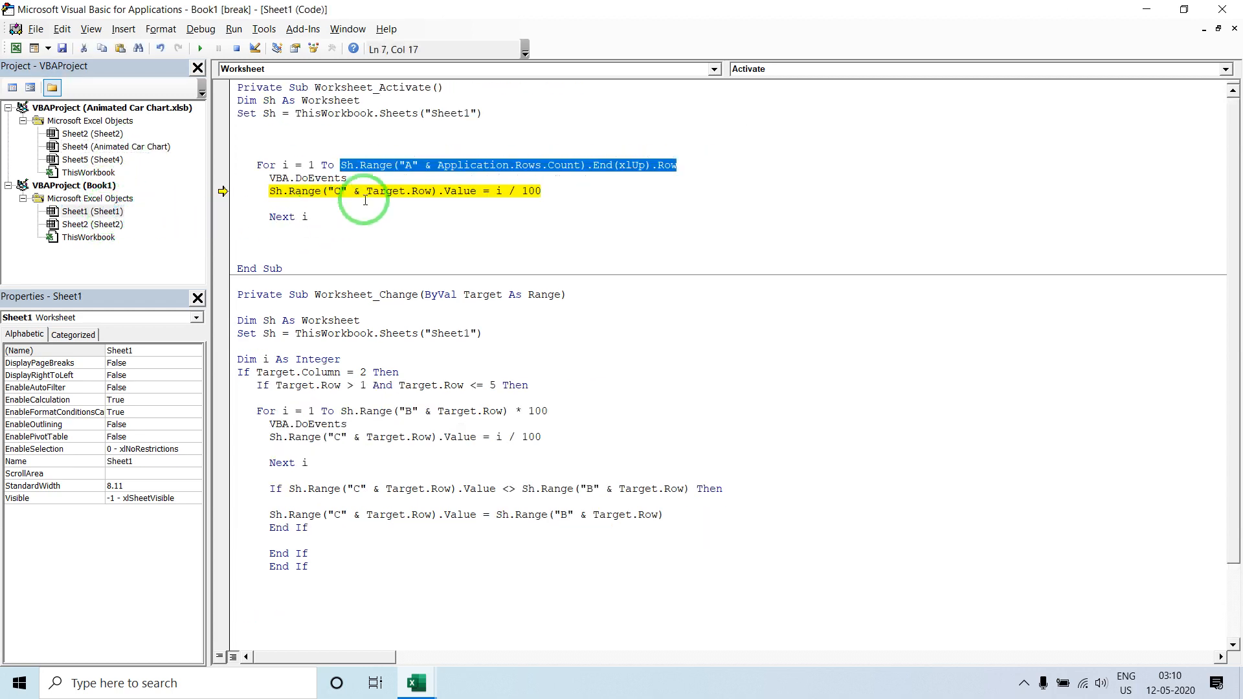
pyautogui.click(433, 191)
pyautogui.press('BackSpace')
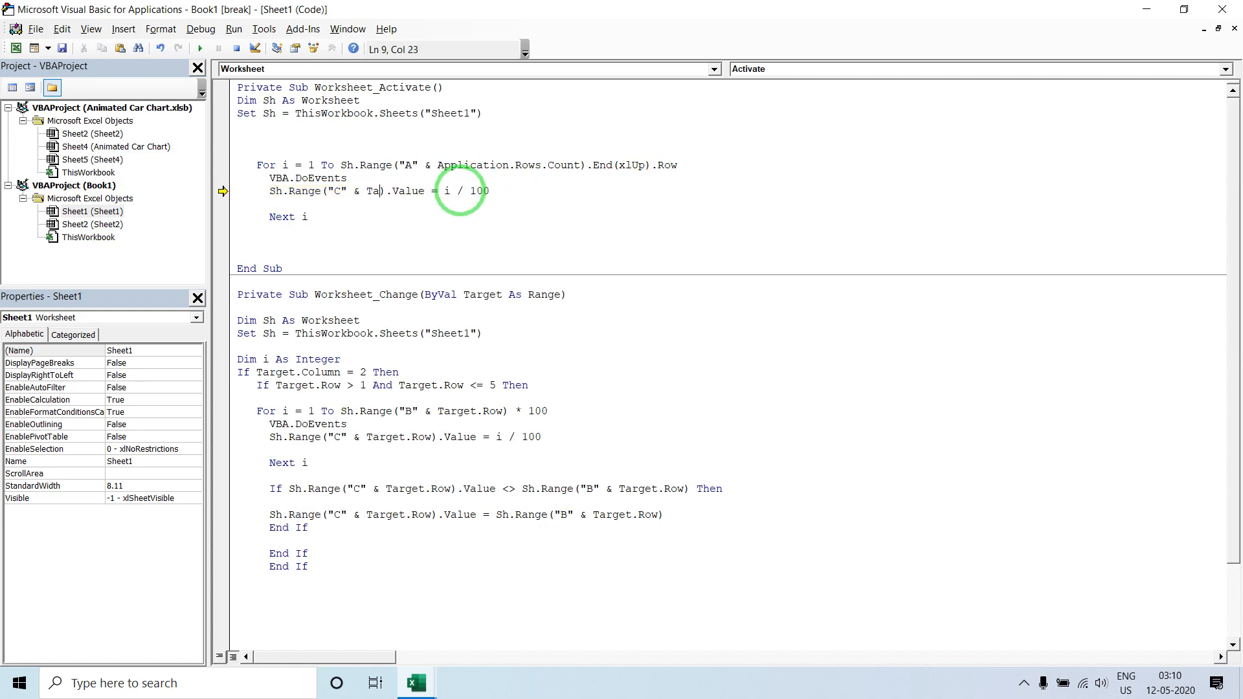
pyautogui.press('Down')
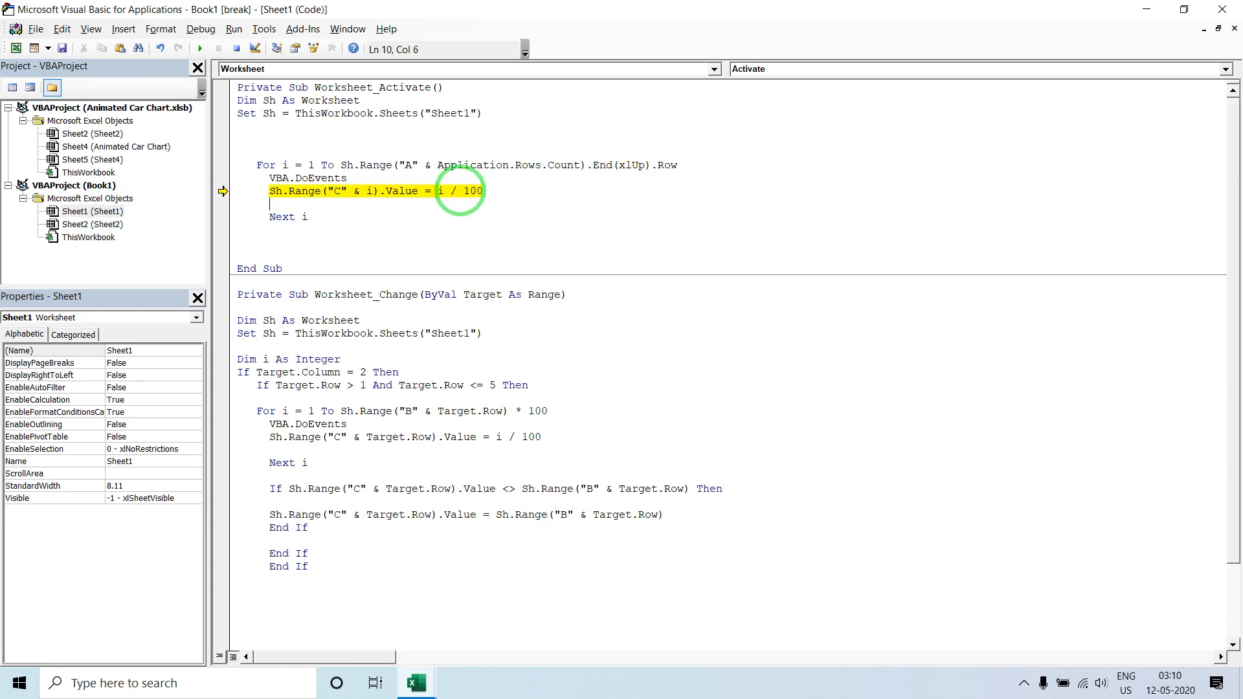
pyautogui.press('F5')
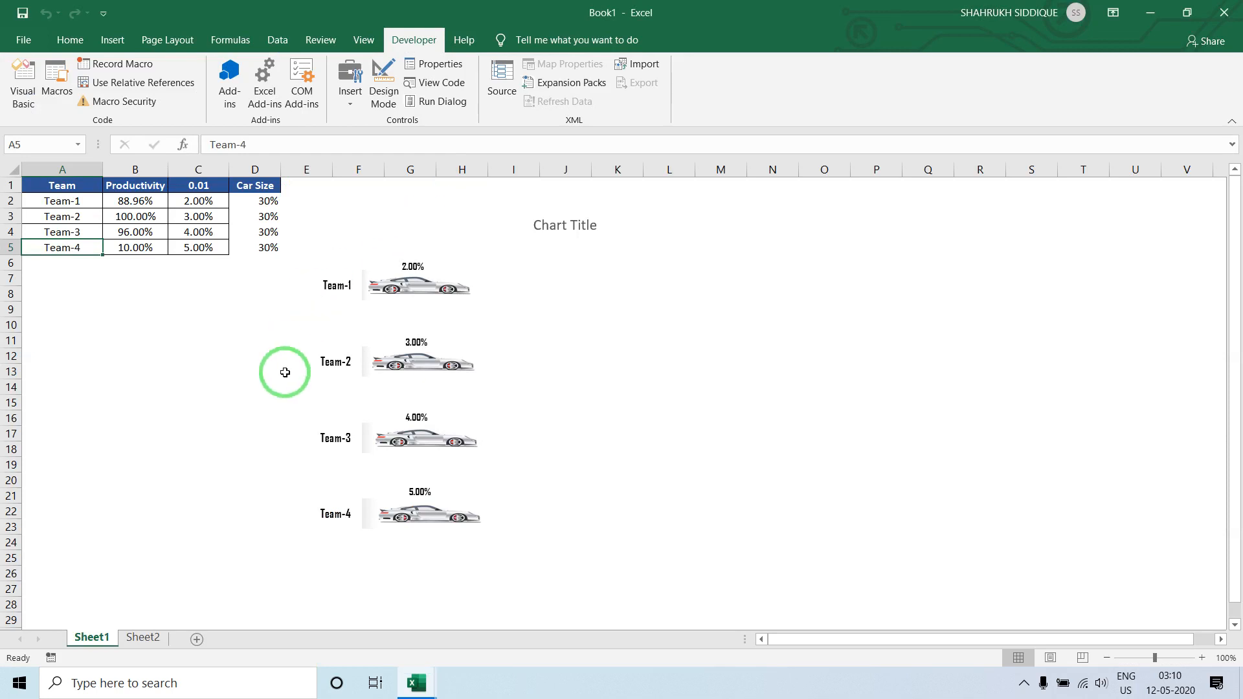
# - Replay Sheet1's activation animation, and set the Productivity values of Team-1 to Team-4 to 96%, 50%, 100% and 60%
pyautogui.click(152, 638)
pyautogui.click(90, 636)
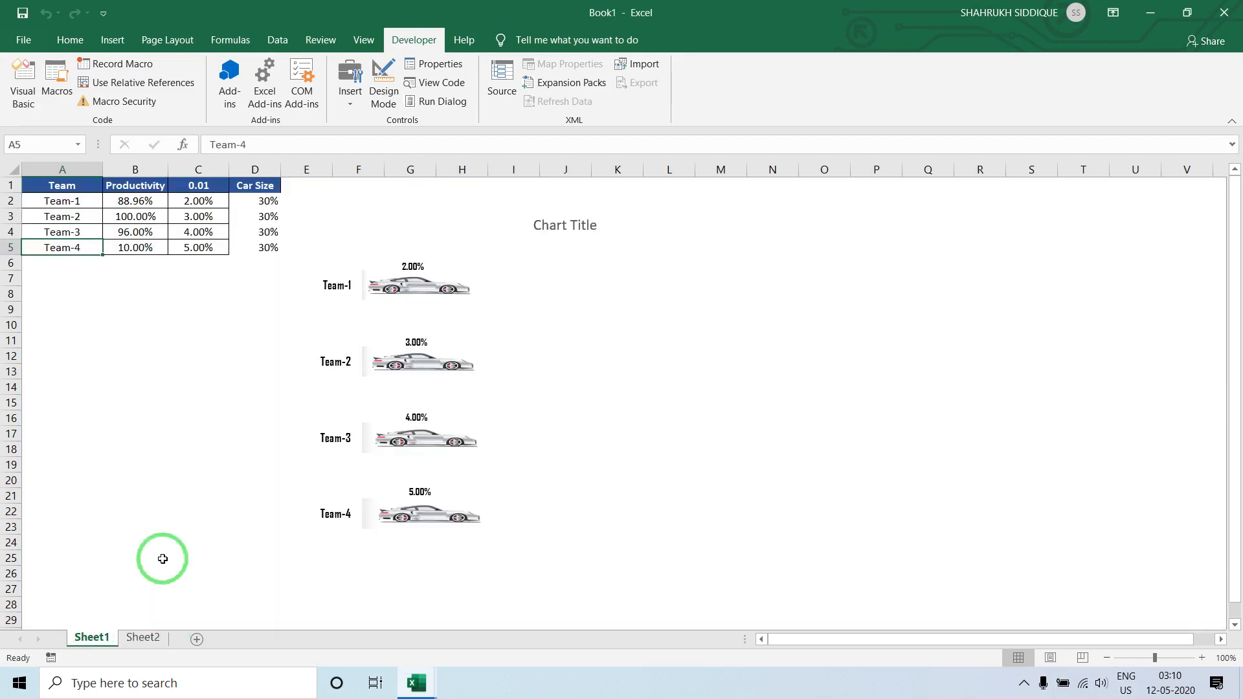
pyautogui.click(143, 200)
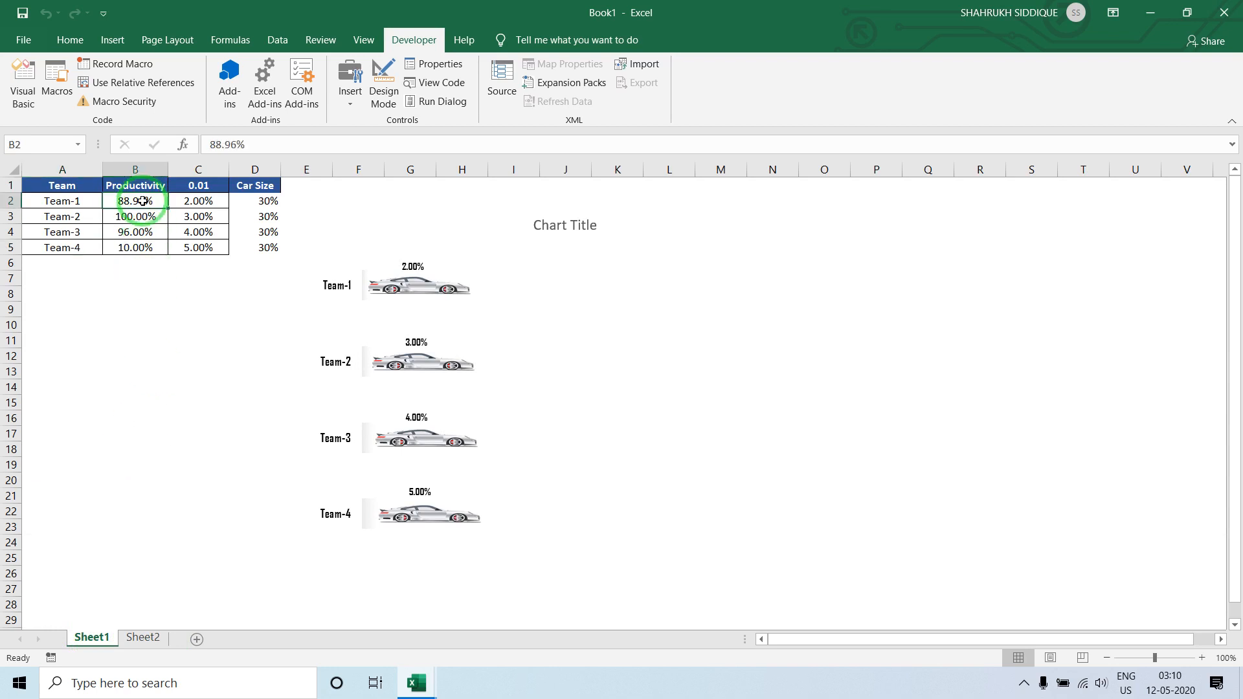
pyautogui.write('96')
pyautogui.press('Return')
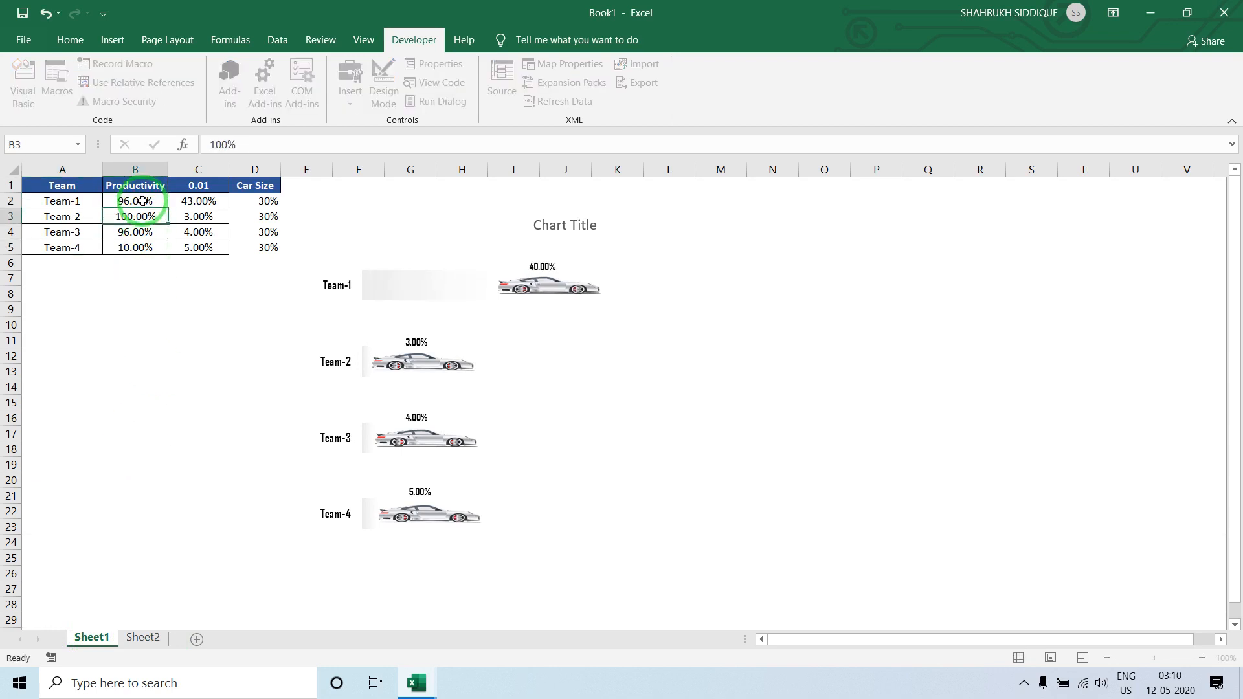
pyautogui.write('50')
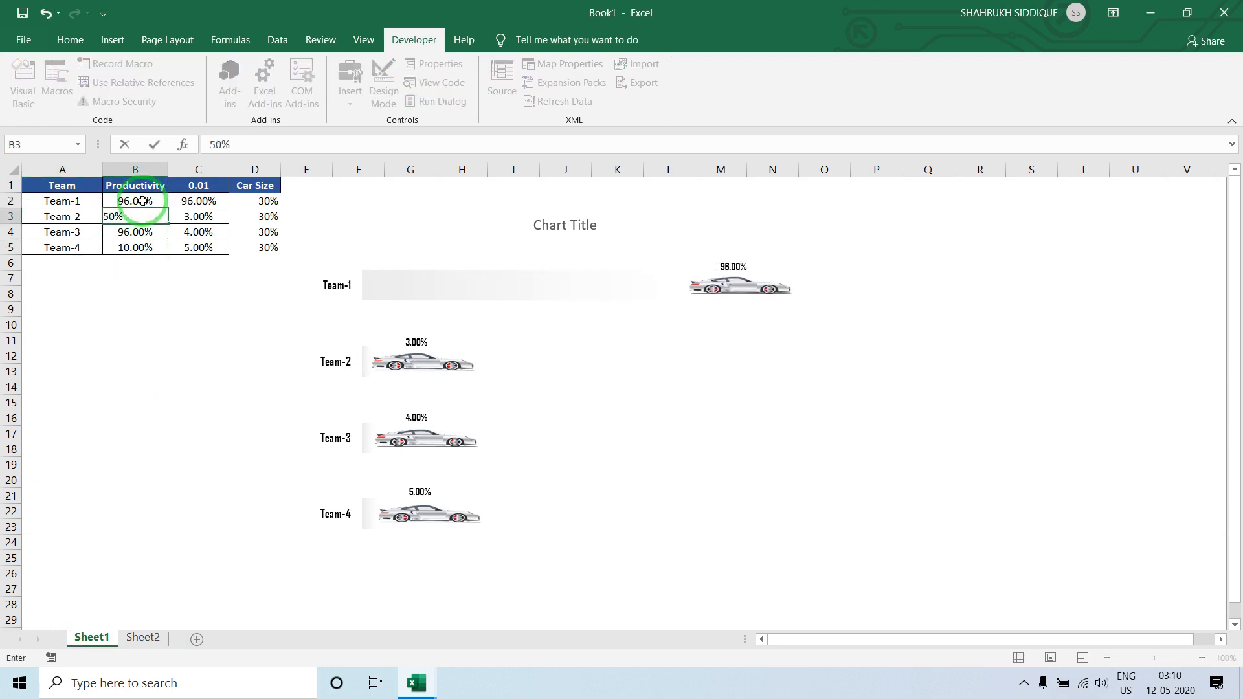
pyautogui.press('Return')
pyautogui.write('100')
pyautogui.press('Return')
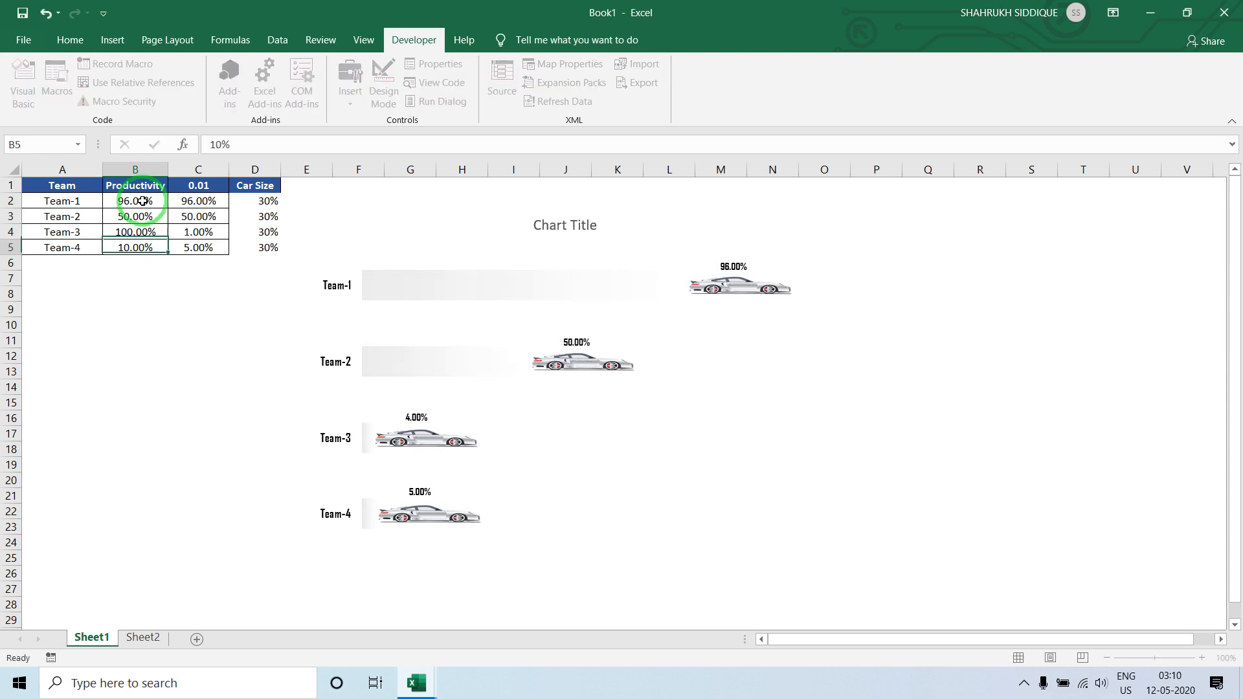
pyautogui.write('60')
pyautogui.press('Return')
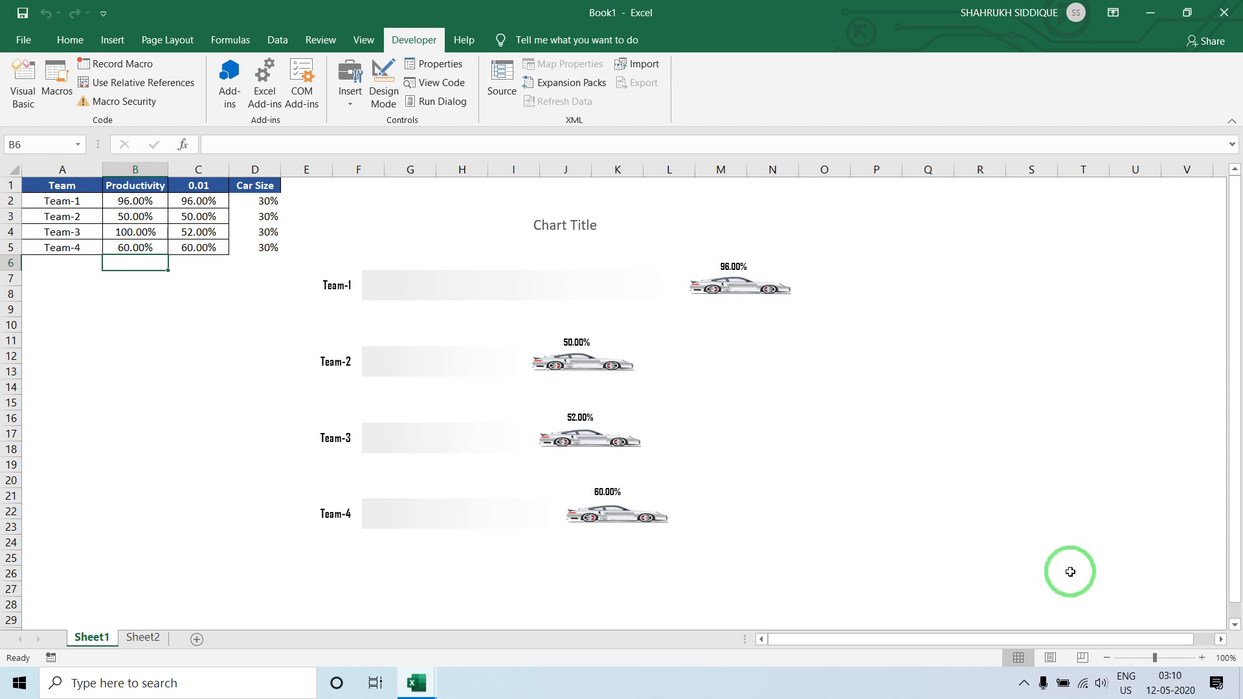
pyautogui.click(1024, 684)
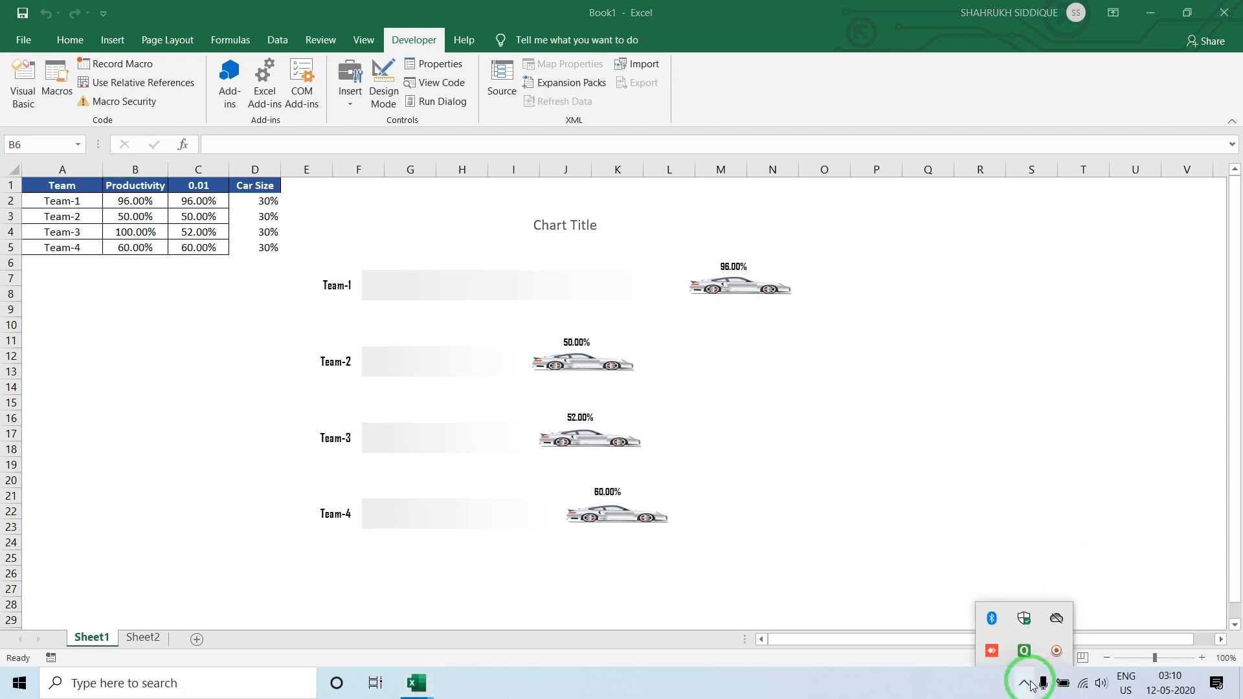
pyautogui.click(1024, 683)
pyautogui.click(1024, 684)
pyautogui.click(1055, 649)
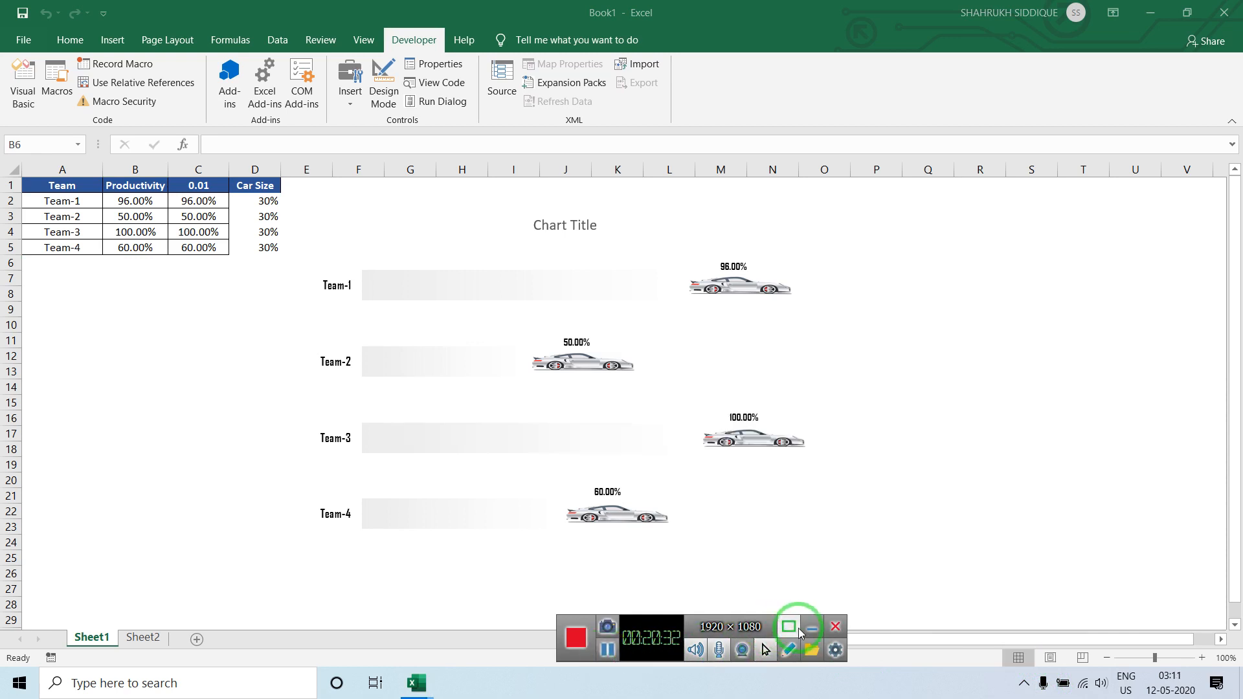
pyautogui.click(812, 632)
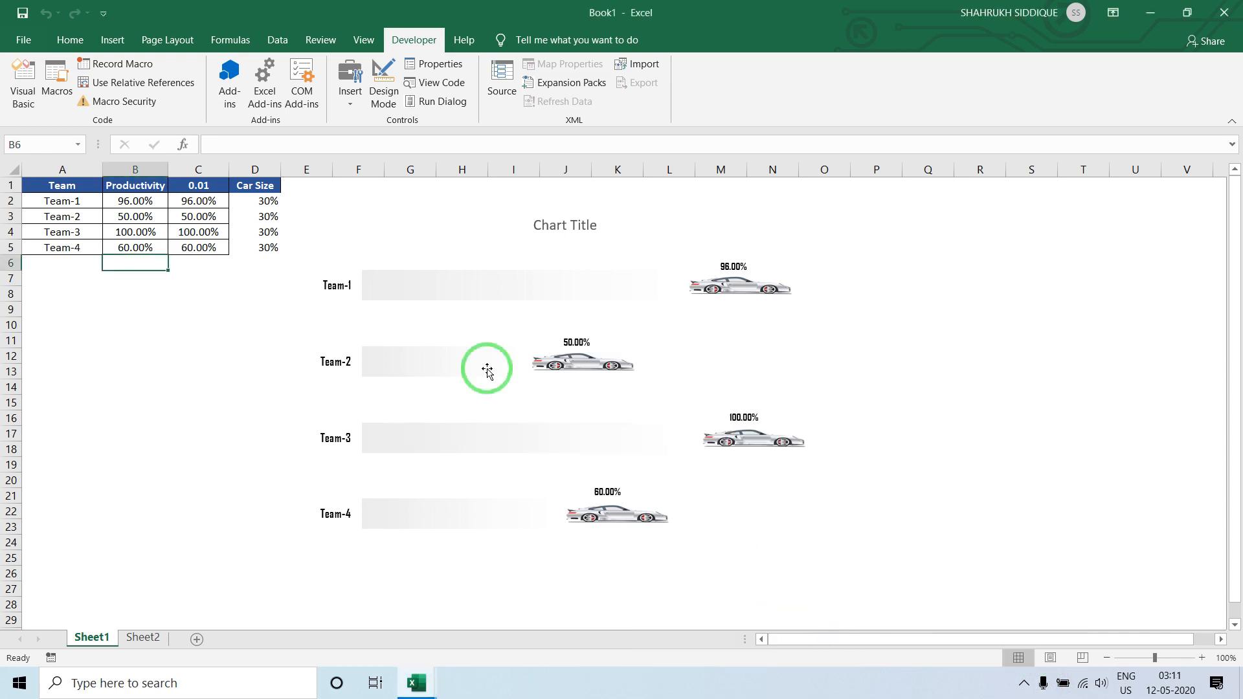
# - Review the Worksheet_Activate loop's row range in the VBA code, and replay the animation by switching to Sheet2 and back to Sheet1
pyautogui.click(28, 88)
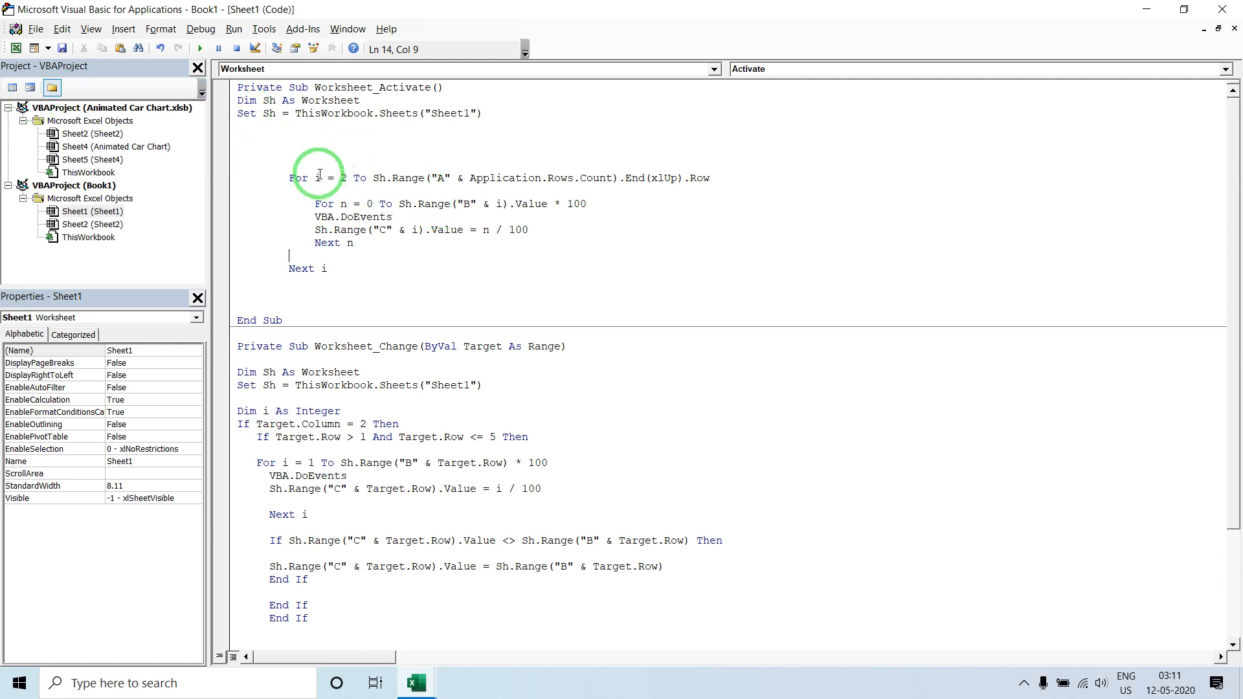
pyautogui.moveTo(343, 174); pyautogui.dragTo(717, 181)
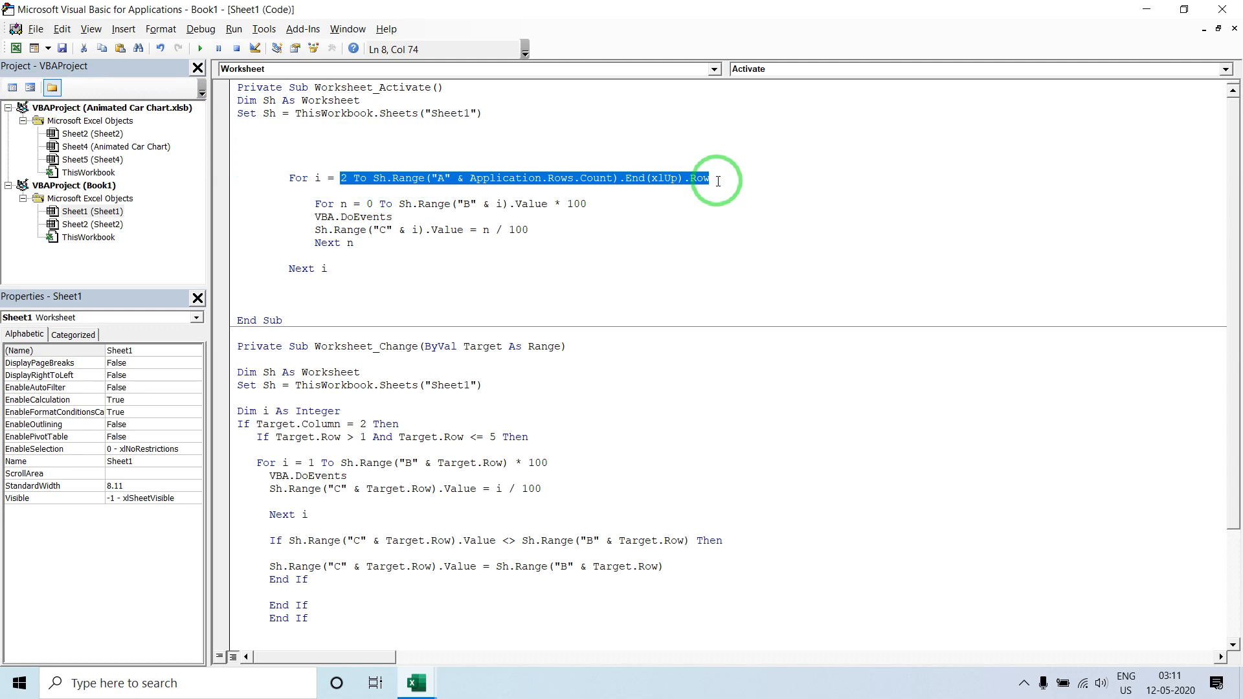
pyautogui.click(342, 189)
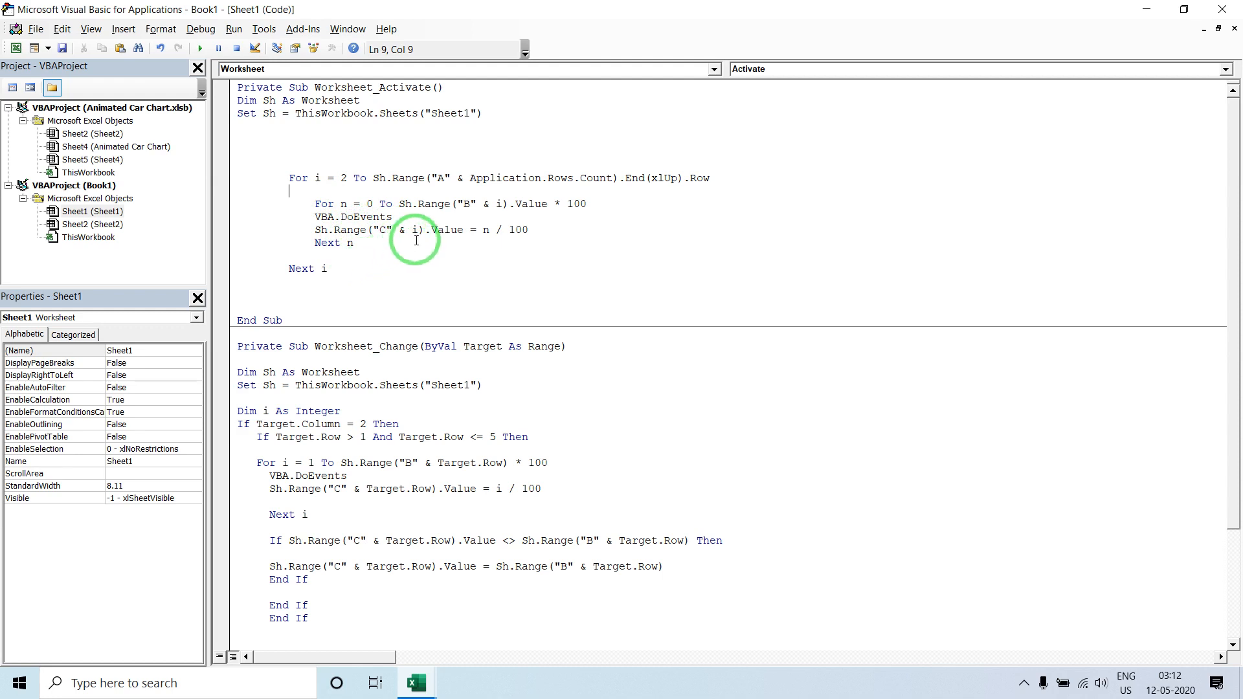
pyautogui.hotkey('alt', 'F11')
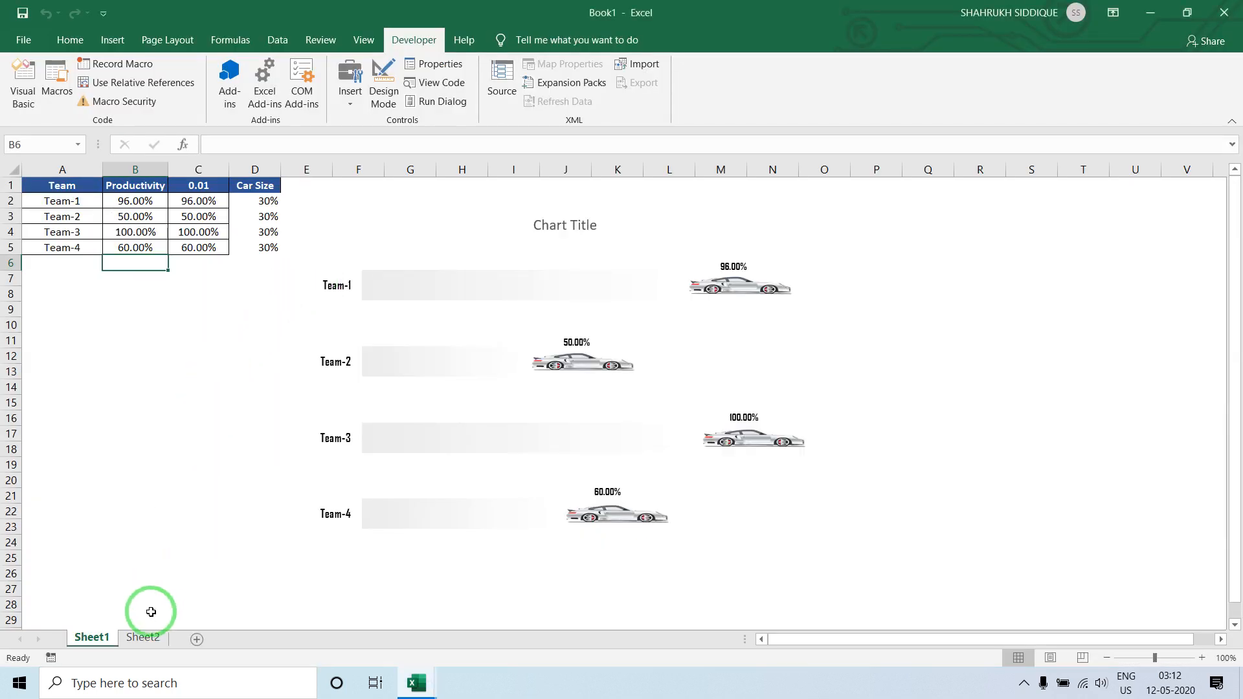
pyautogui.click(149, 637)
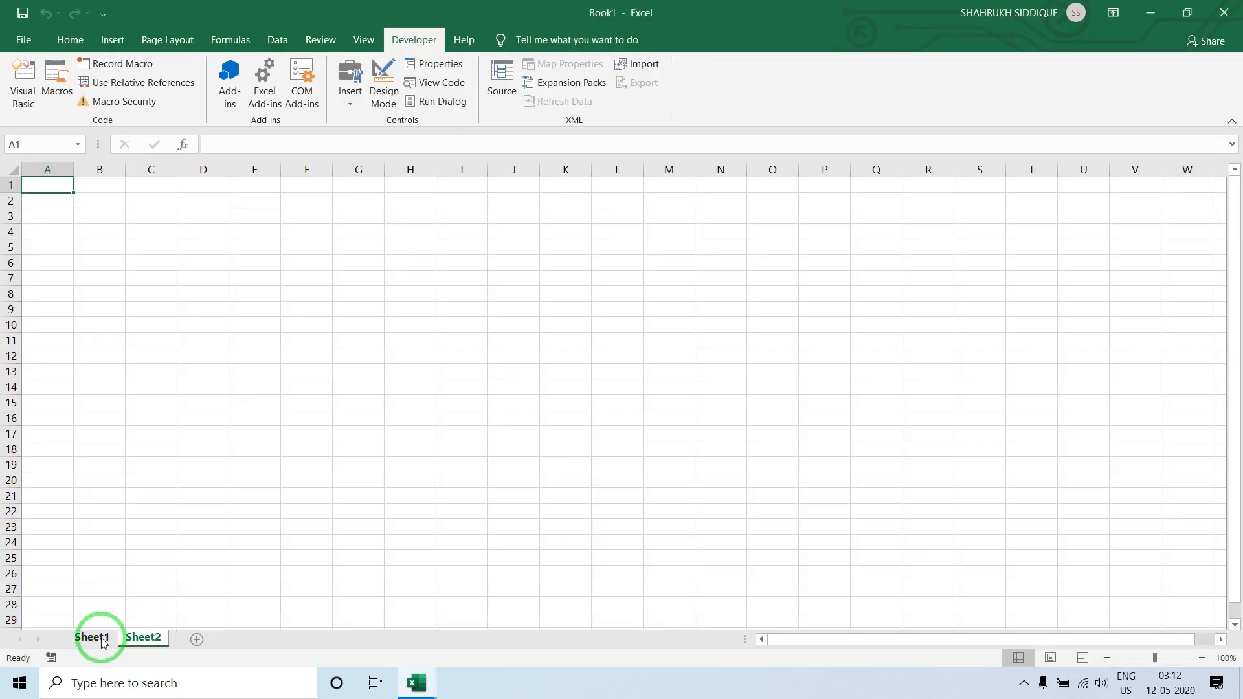
pyautogui.click(99, 638)
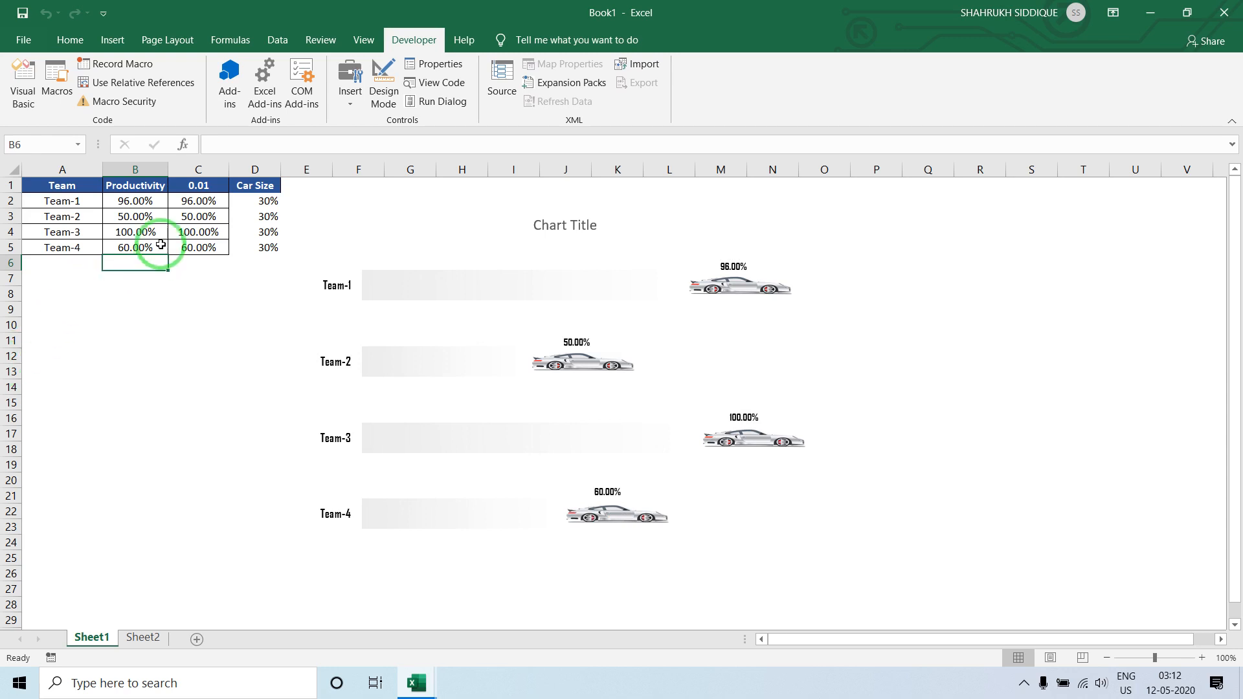
# - Set the car chart's data source to show data in hidden rows and columns
pyautogui.rightClick(492, 279)
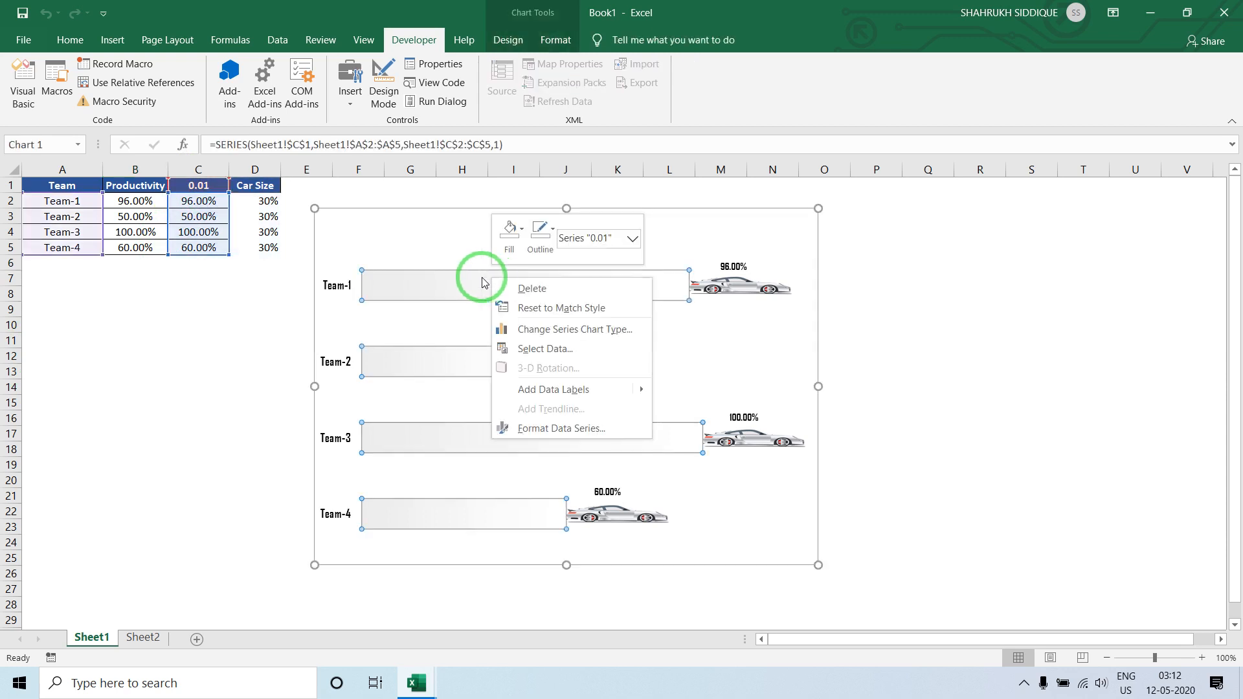
pyautogui.click(546, 356)
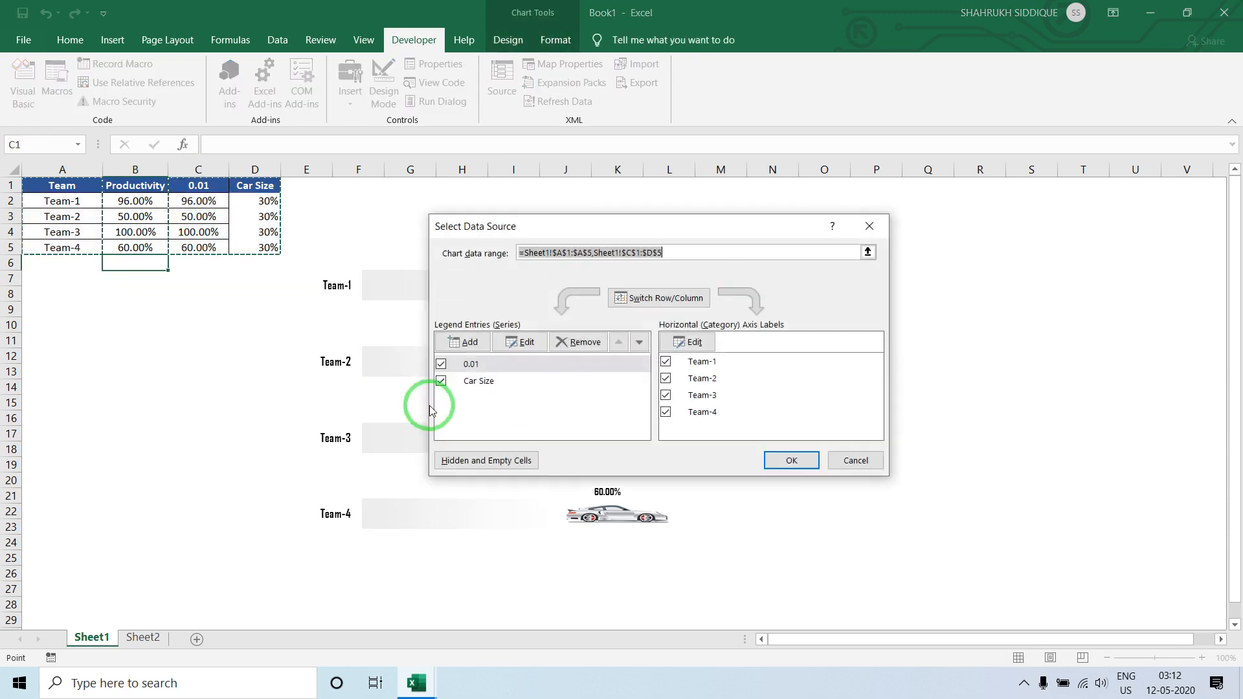
pyautogui.click(487, 461)
pyautogui.click(561, 381)
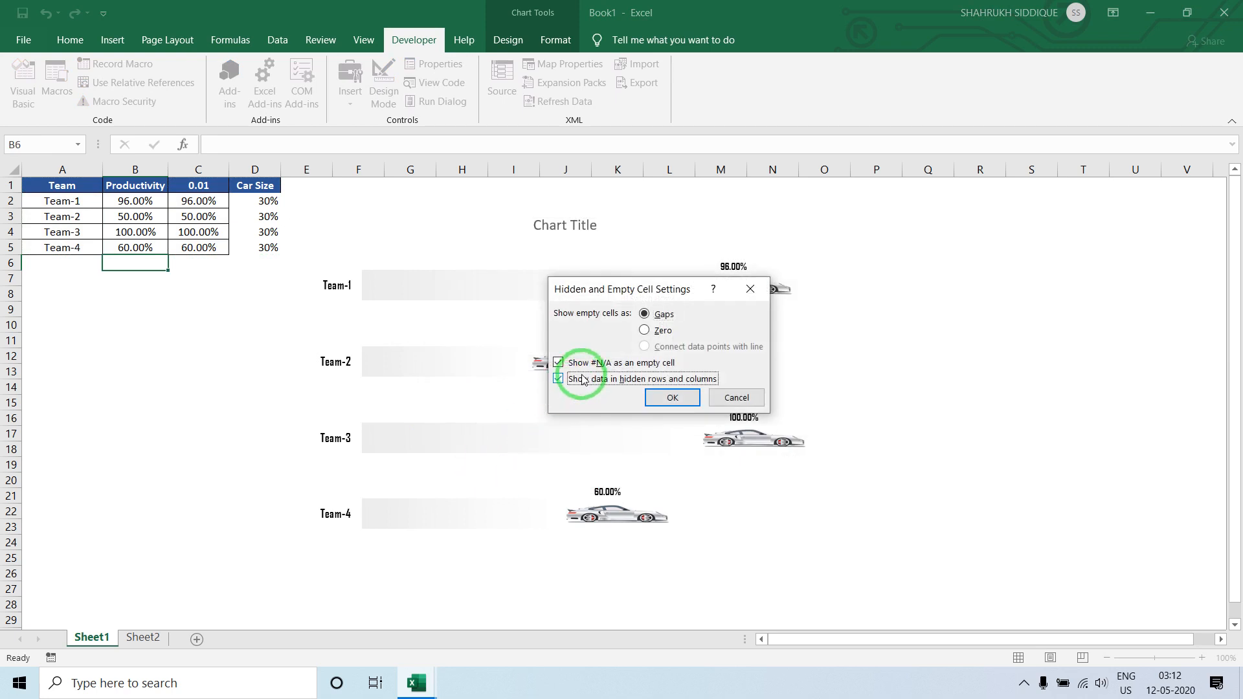
pyautogui.click(688, 401)
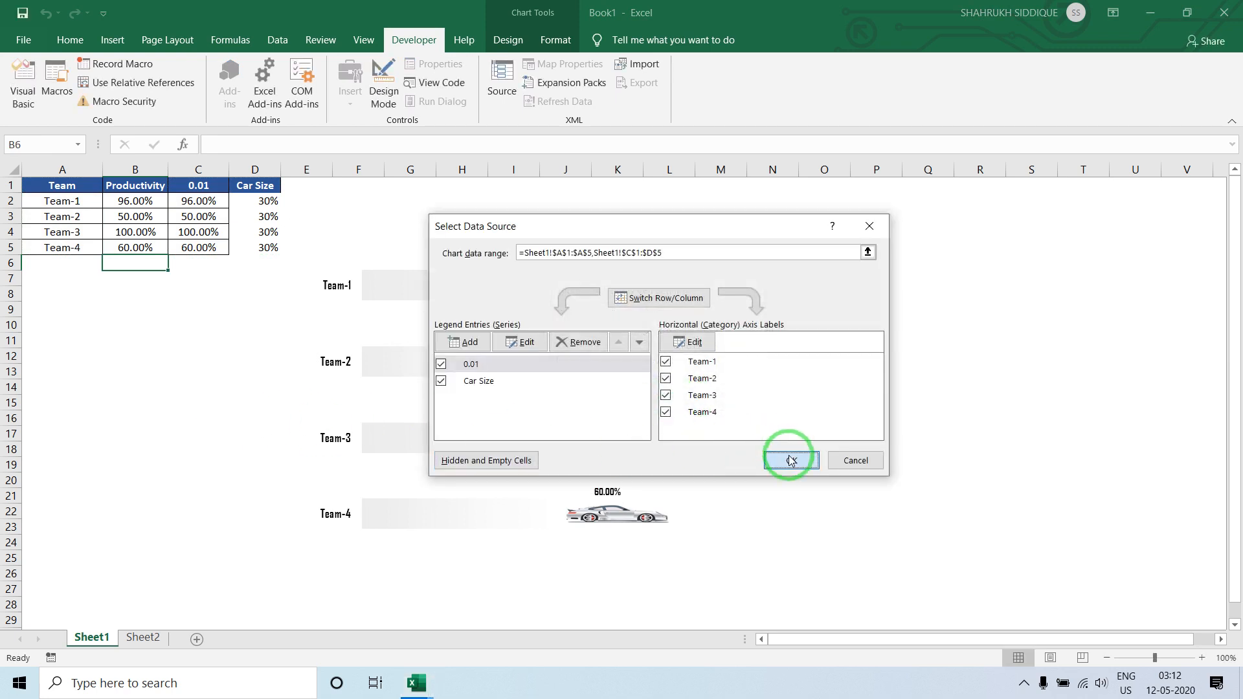
pyautogui.click(790, 458)
# - Hide helper columns C and D on Sheet1
pyautogui.click(150, 375)
pyautogui.moveTo(194, 167); pyautogui.dragTo(262, 198)
pyautogui.rightClick(249, 194)
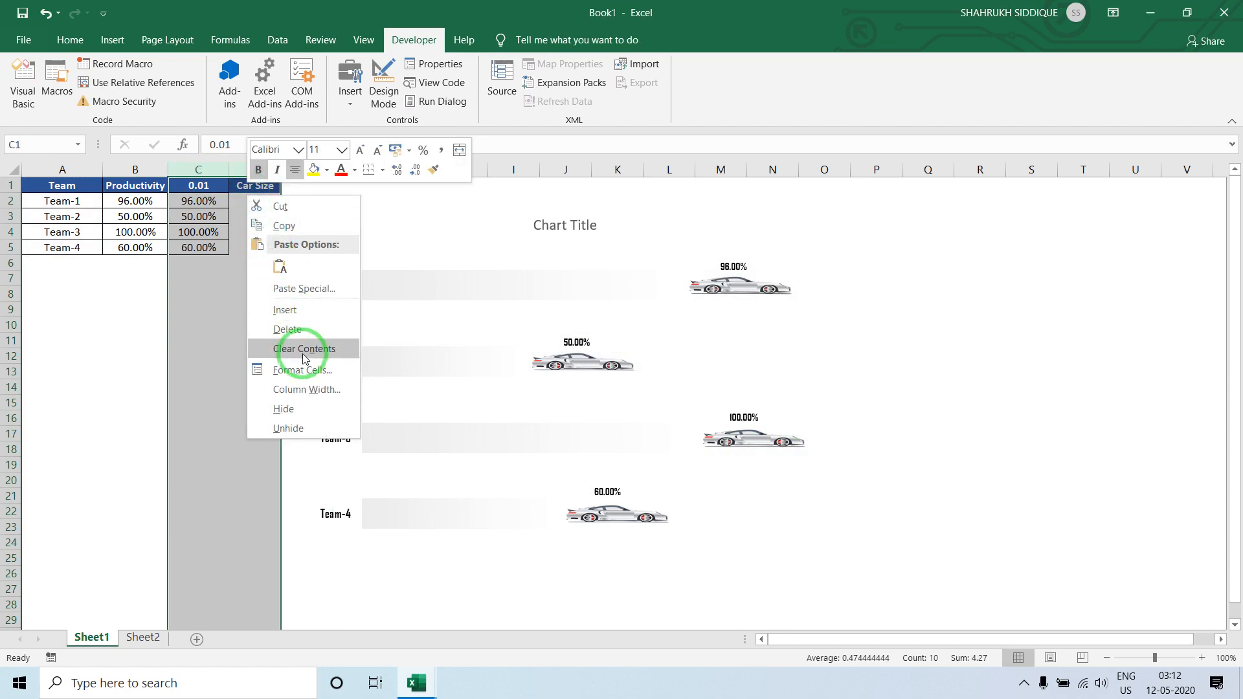
pyautogui.click(284, 409)
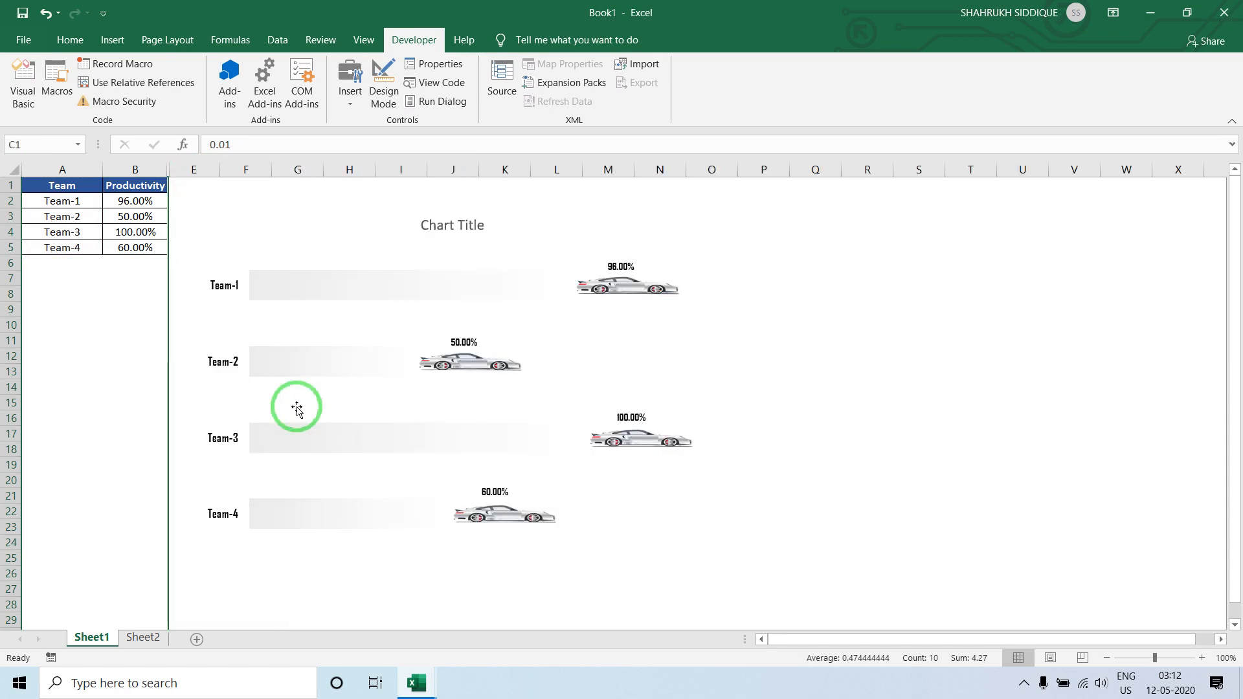
# - Insert a new column before column E to widen the gap between the table and the chart
pyautogui.click(157, 387)
pyautogui.click(191, 167)
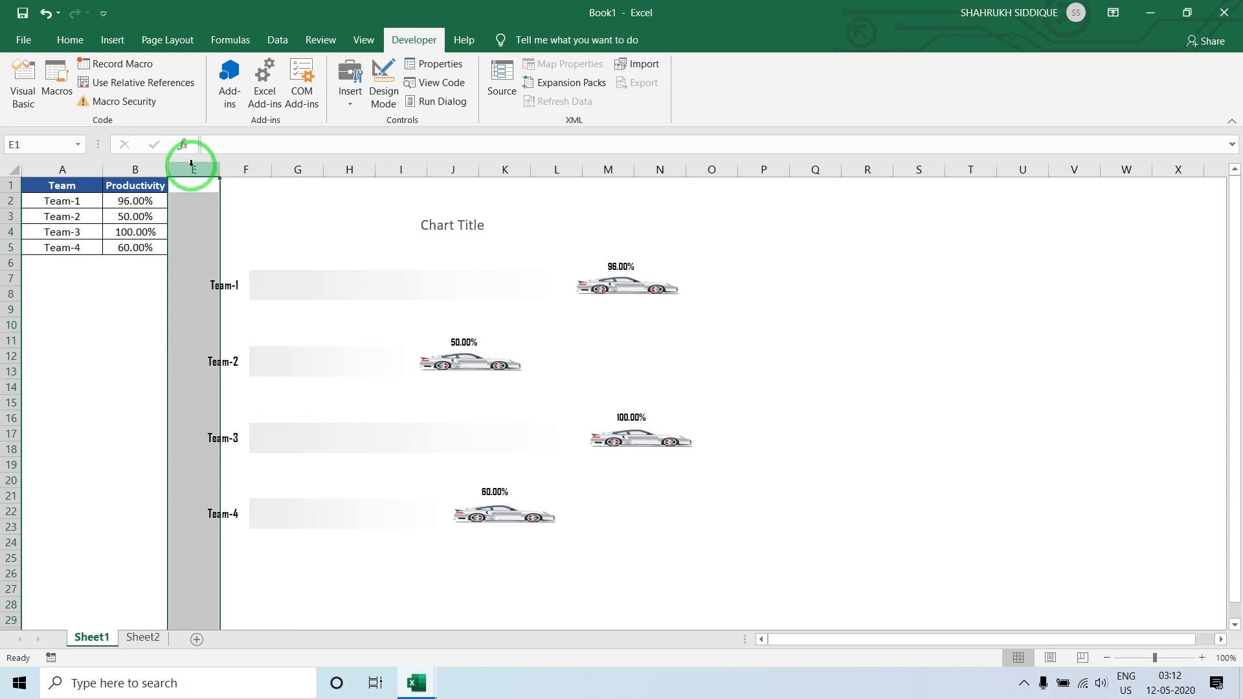
pyautogui.hotkey('ctrl', 'shift', '+')
# - Select cell B2 and test the animation with the helper columns hidden by switching to Sheet2 and back to Sheet1
pyautogui.click(128, 204)
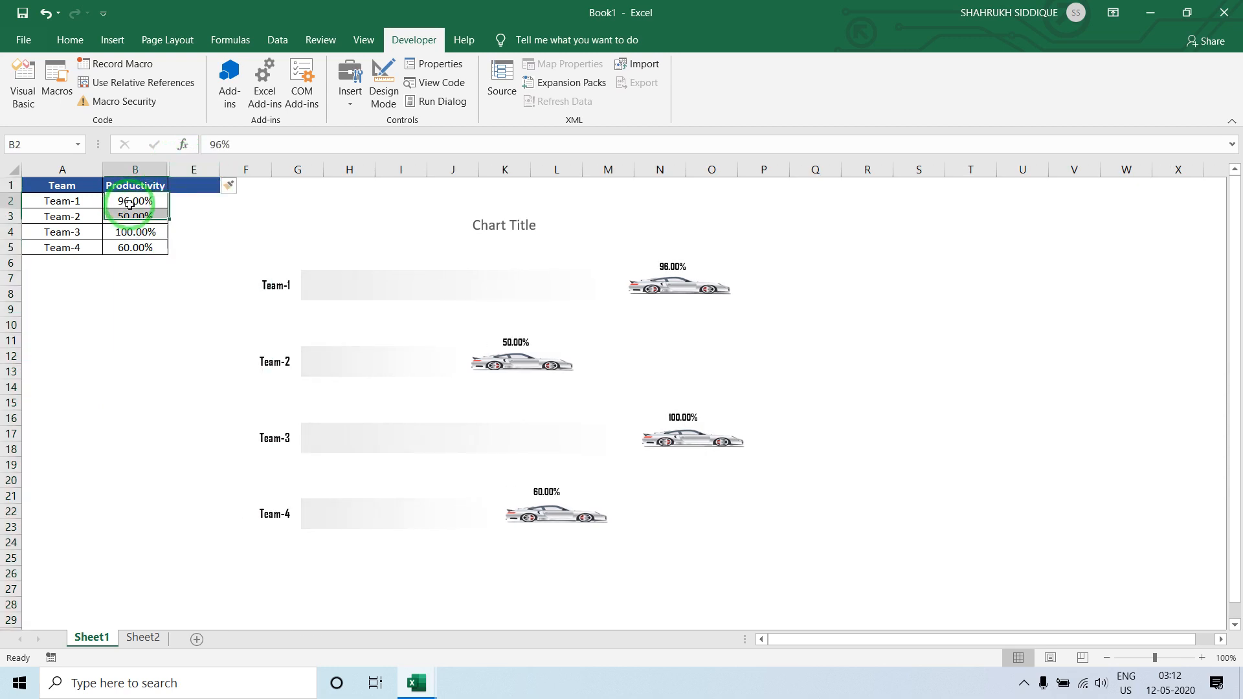
pyautogui.click(143, 637)
pyautogui.click(103, 637)
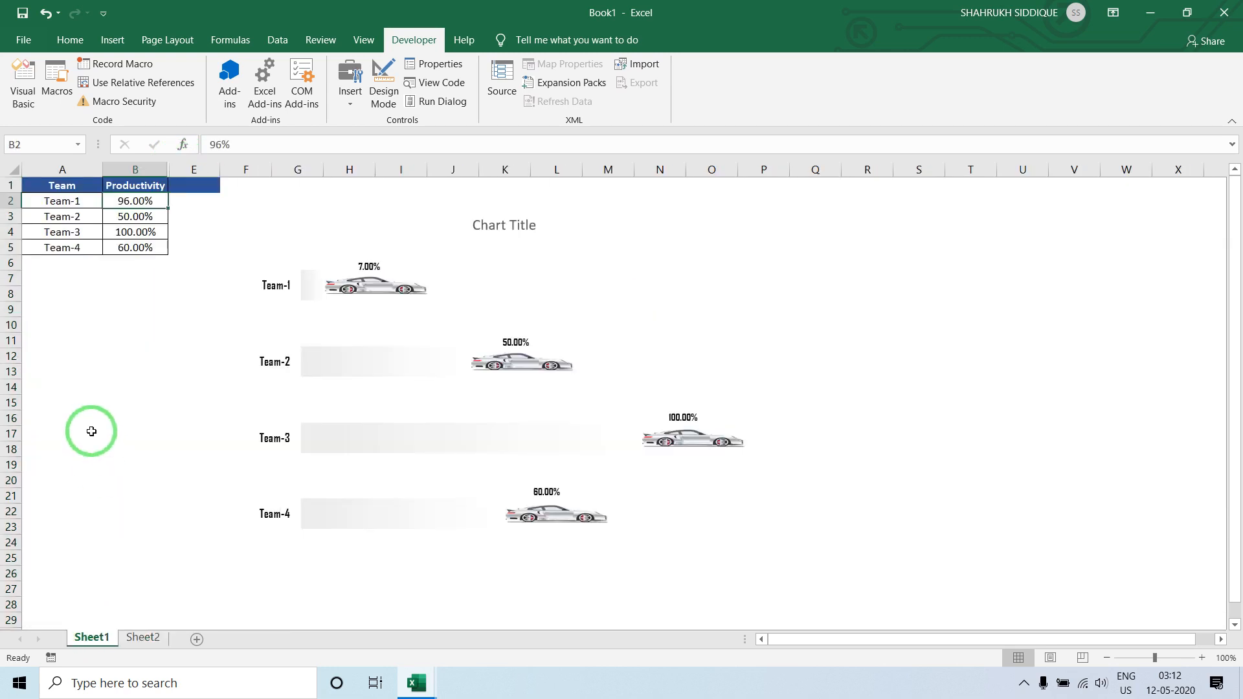